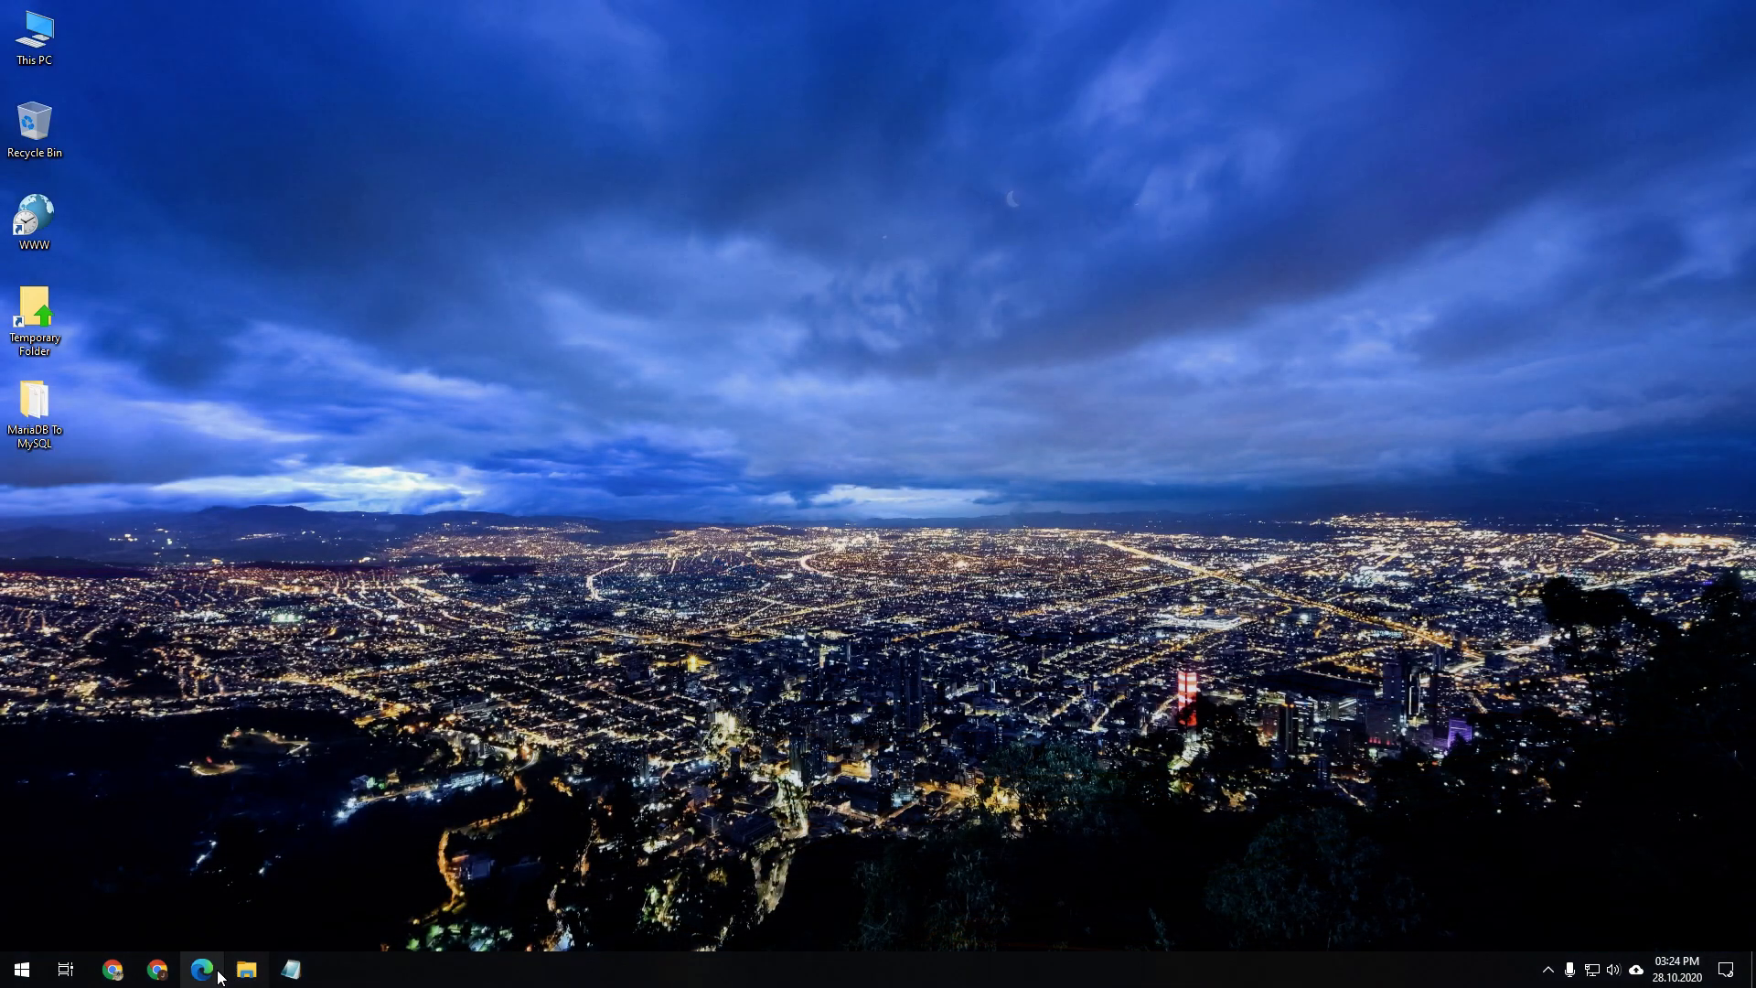
Move the Edge taskbar shortcut to the leftmost slot, ahead of both Chrome shortcuts
left_click_drag(219, 977, 116, 975)
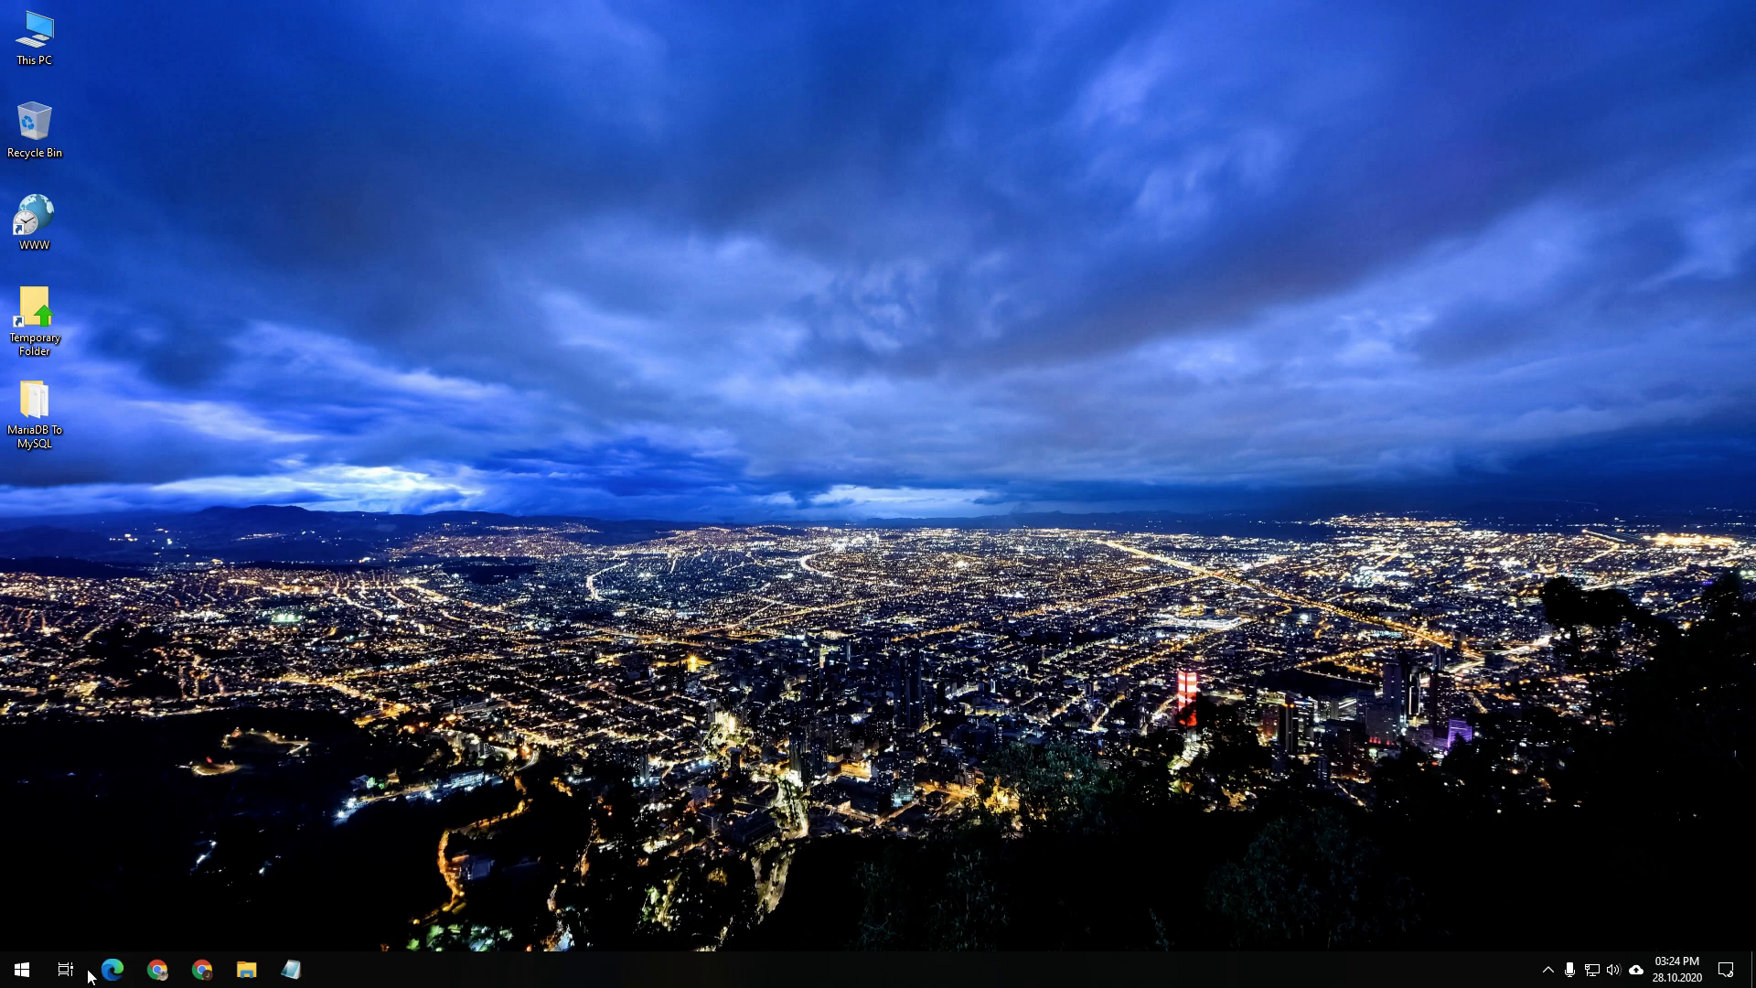
Try localhost/phpmyadmin from Edge's Development bookmarks, then search Start for 'xam'
left_click(113, 972)
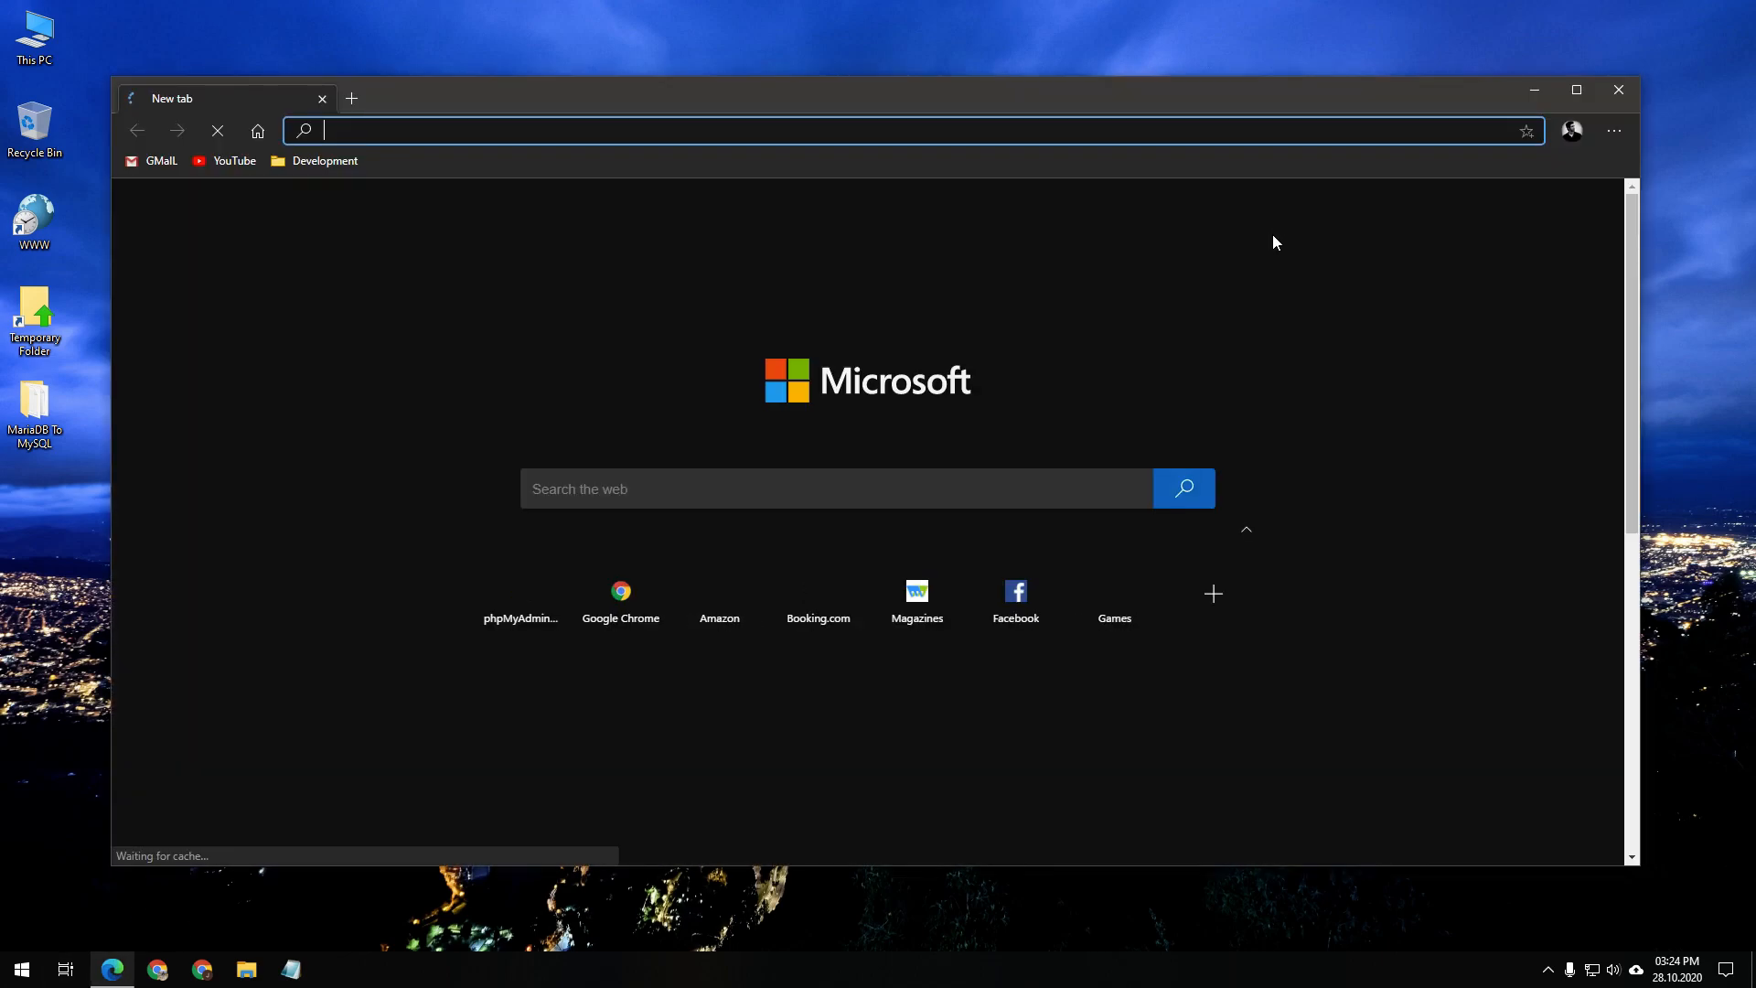
left_click(317, 161)
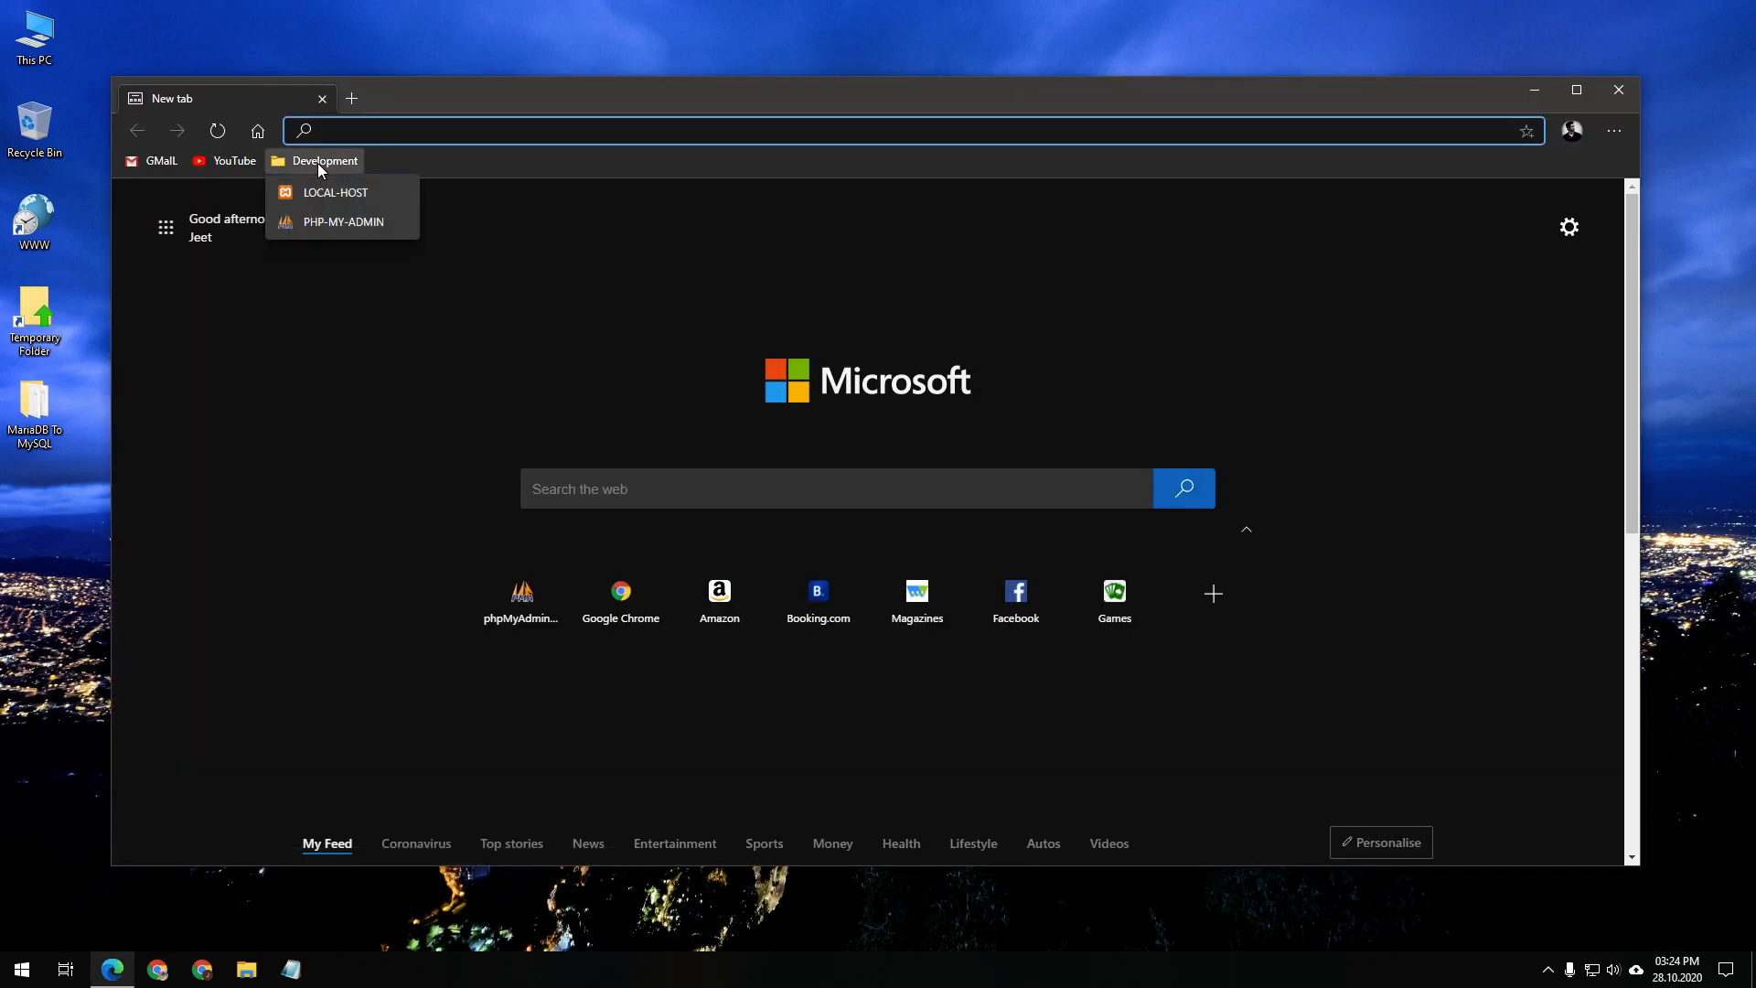
left_click(340, 222)
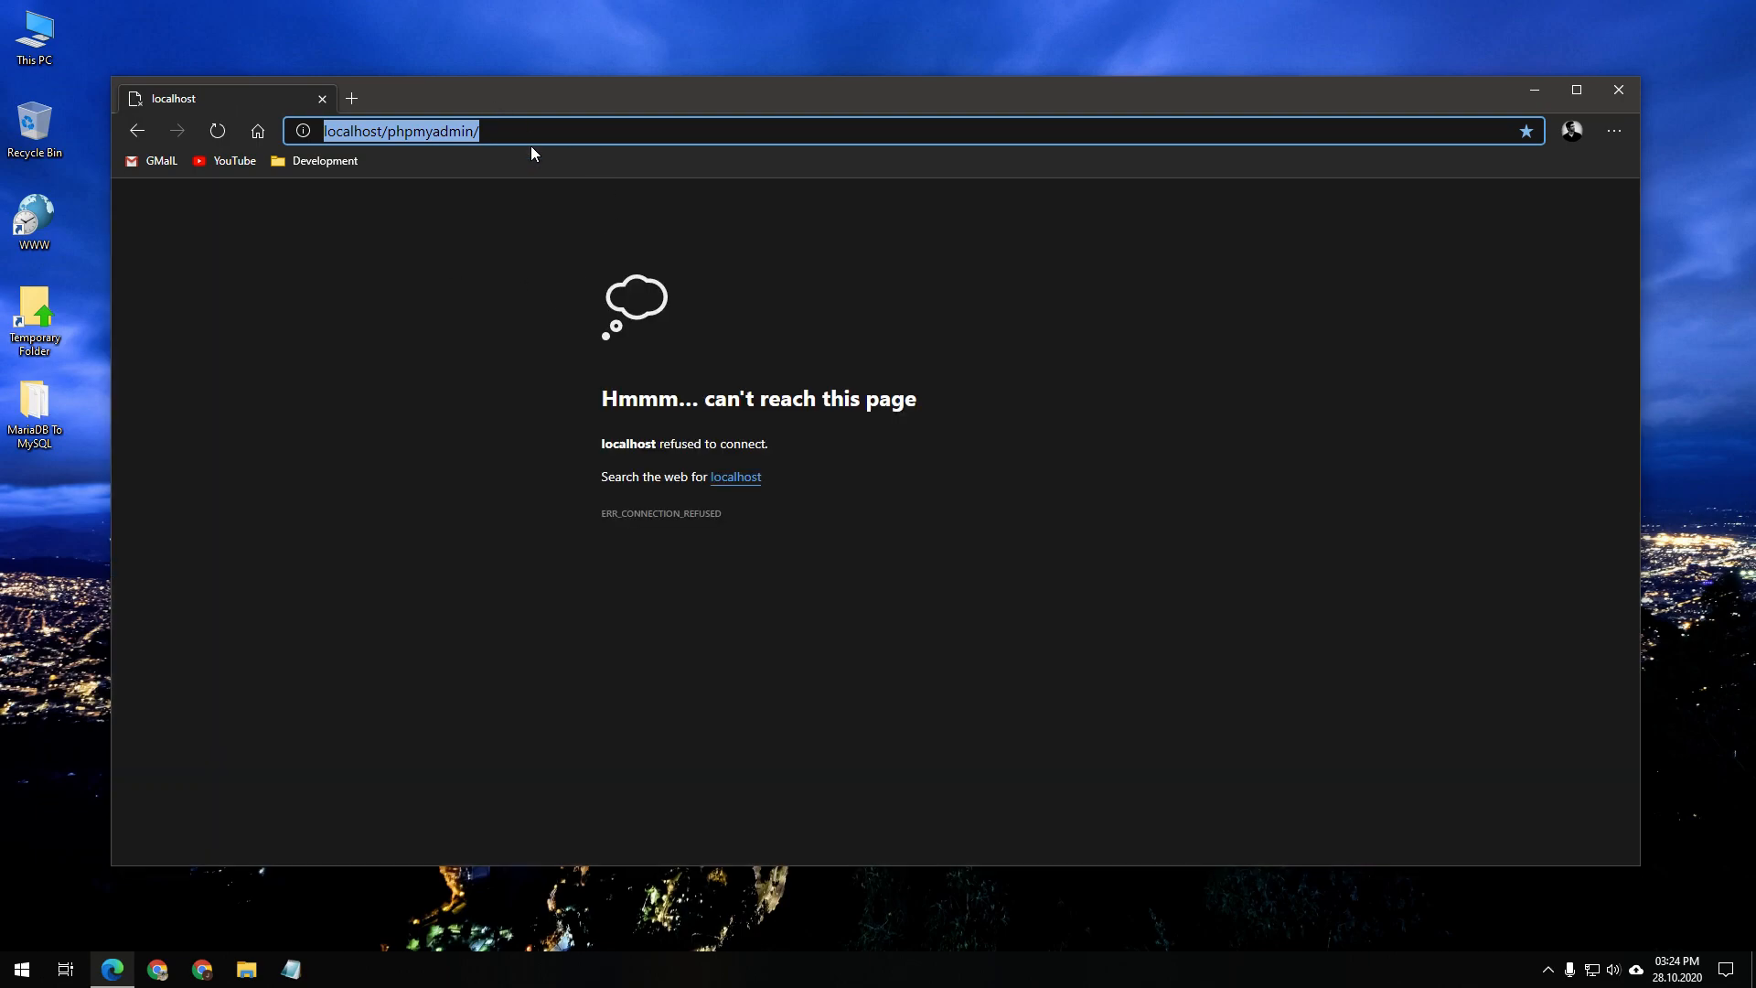
left_click(537, 143)
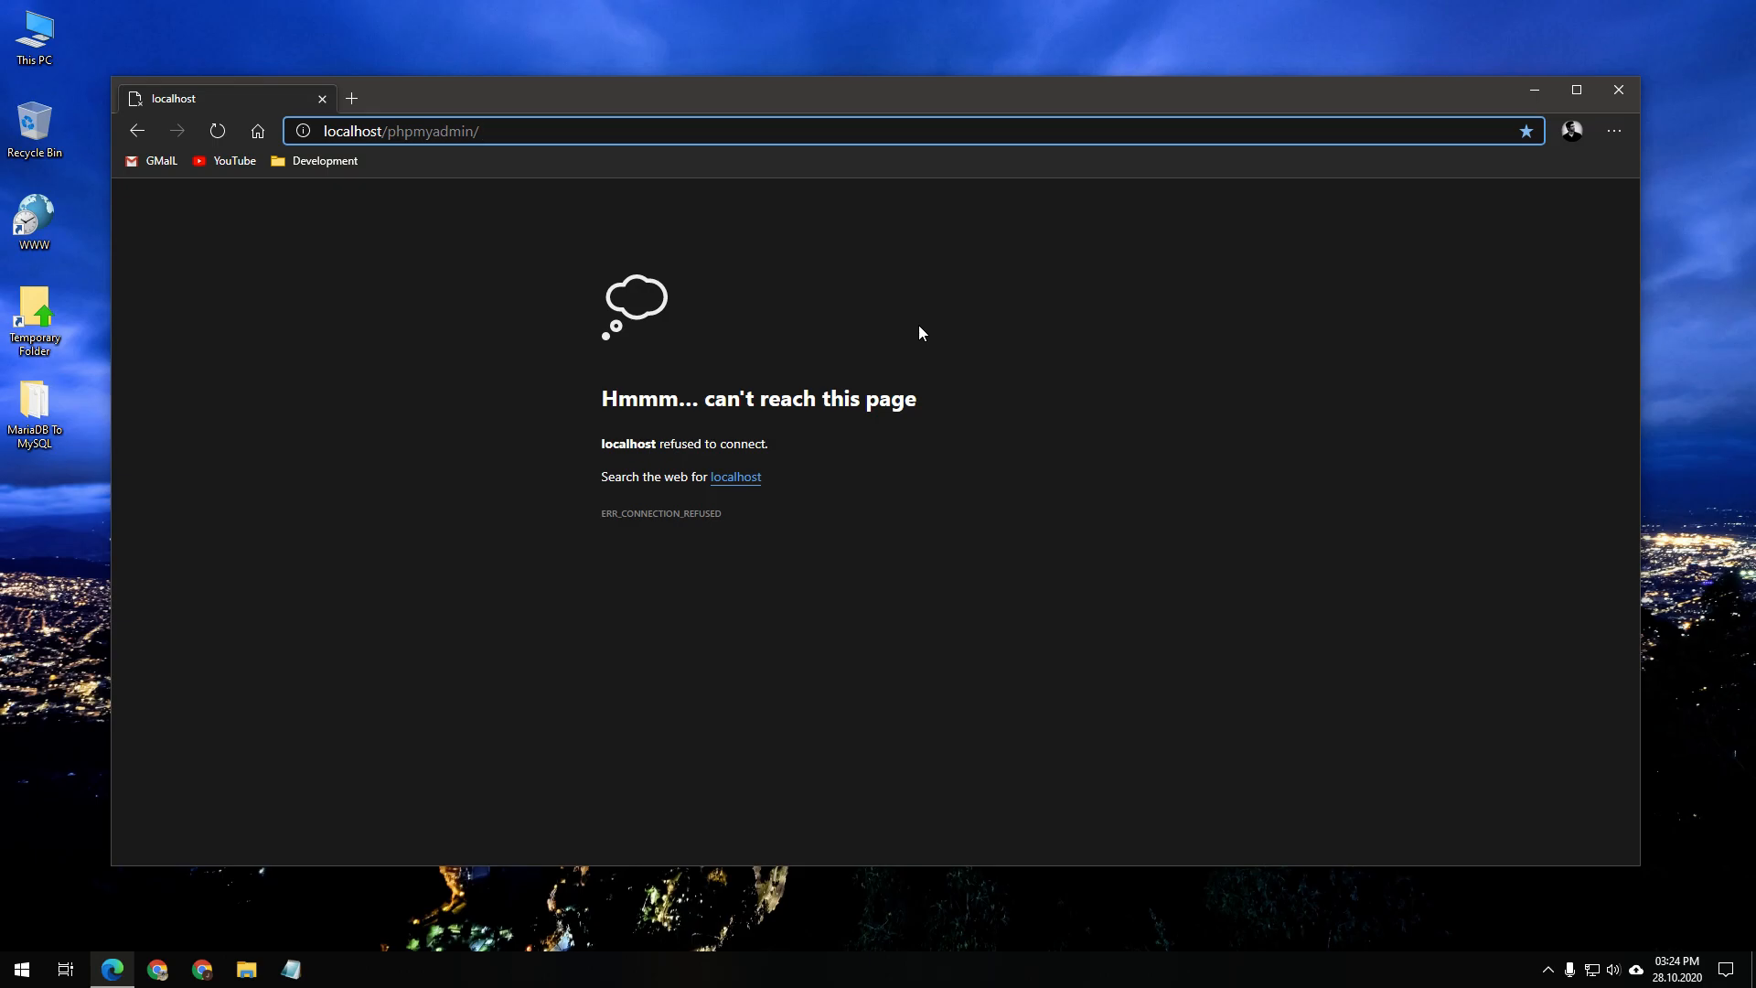
left_click(3, 975)
type("xam")
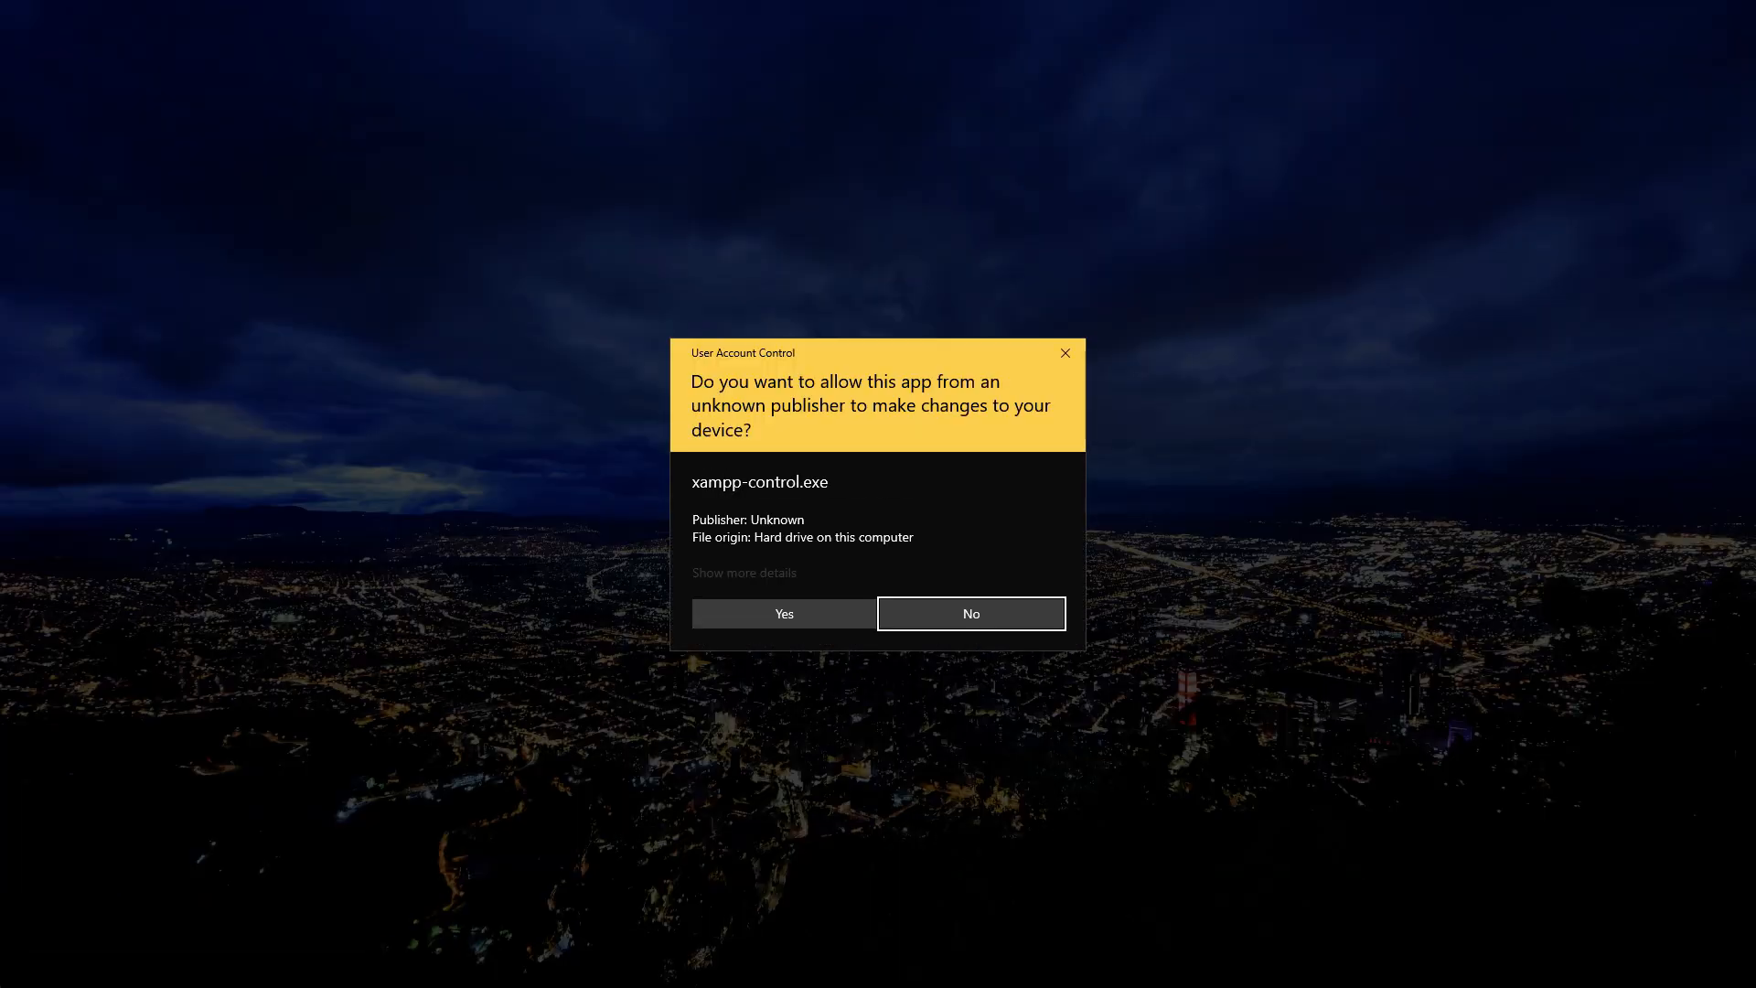
Allow XAMPP Control Panel to run, start Apache and MySQL, and reload phpMyAdmin in Edge
left_click(794, 613)
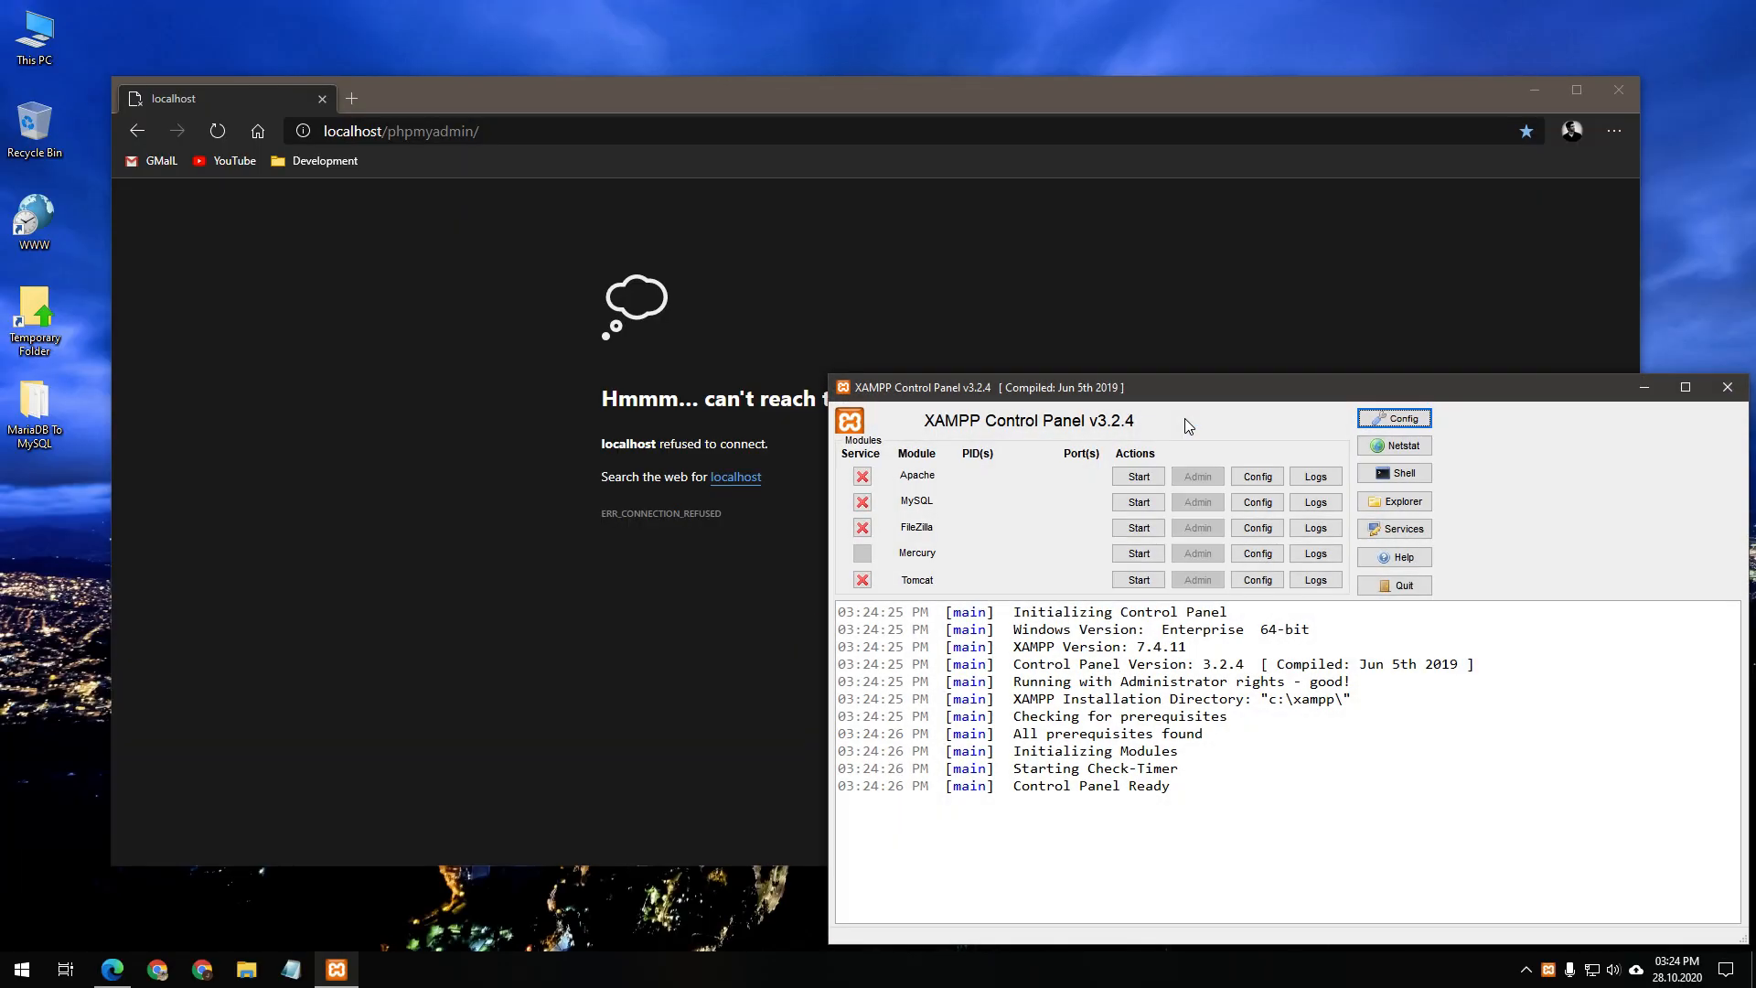
left_click(1138, 476)
left_click(1138, 503)
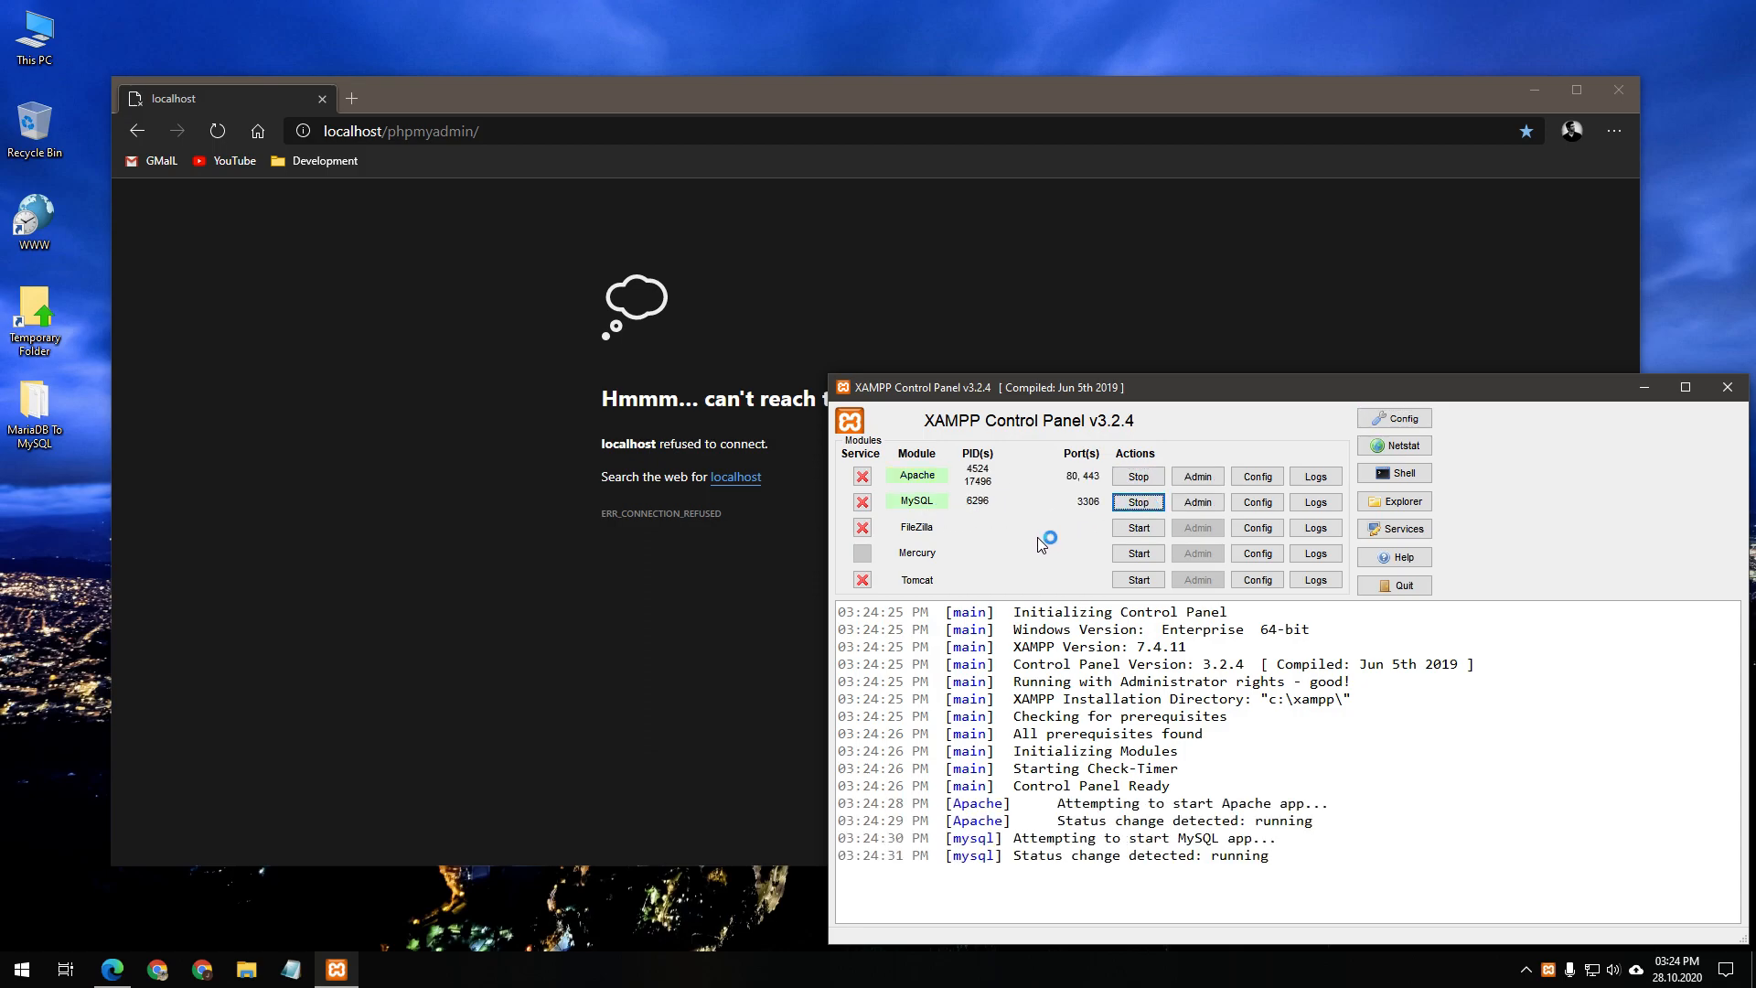
left_click(441, 415)
left_click(223, 142)
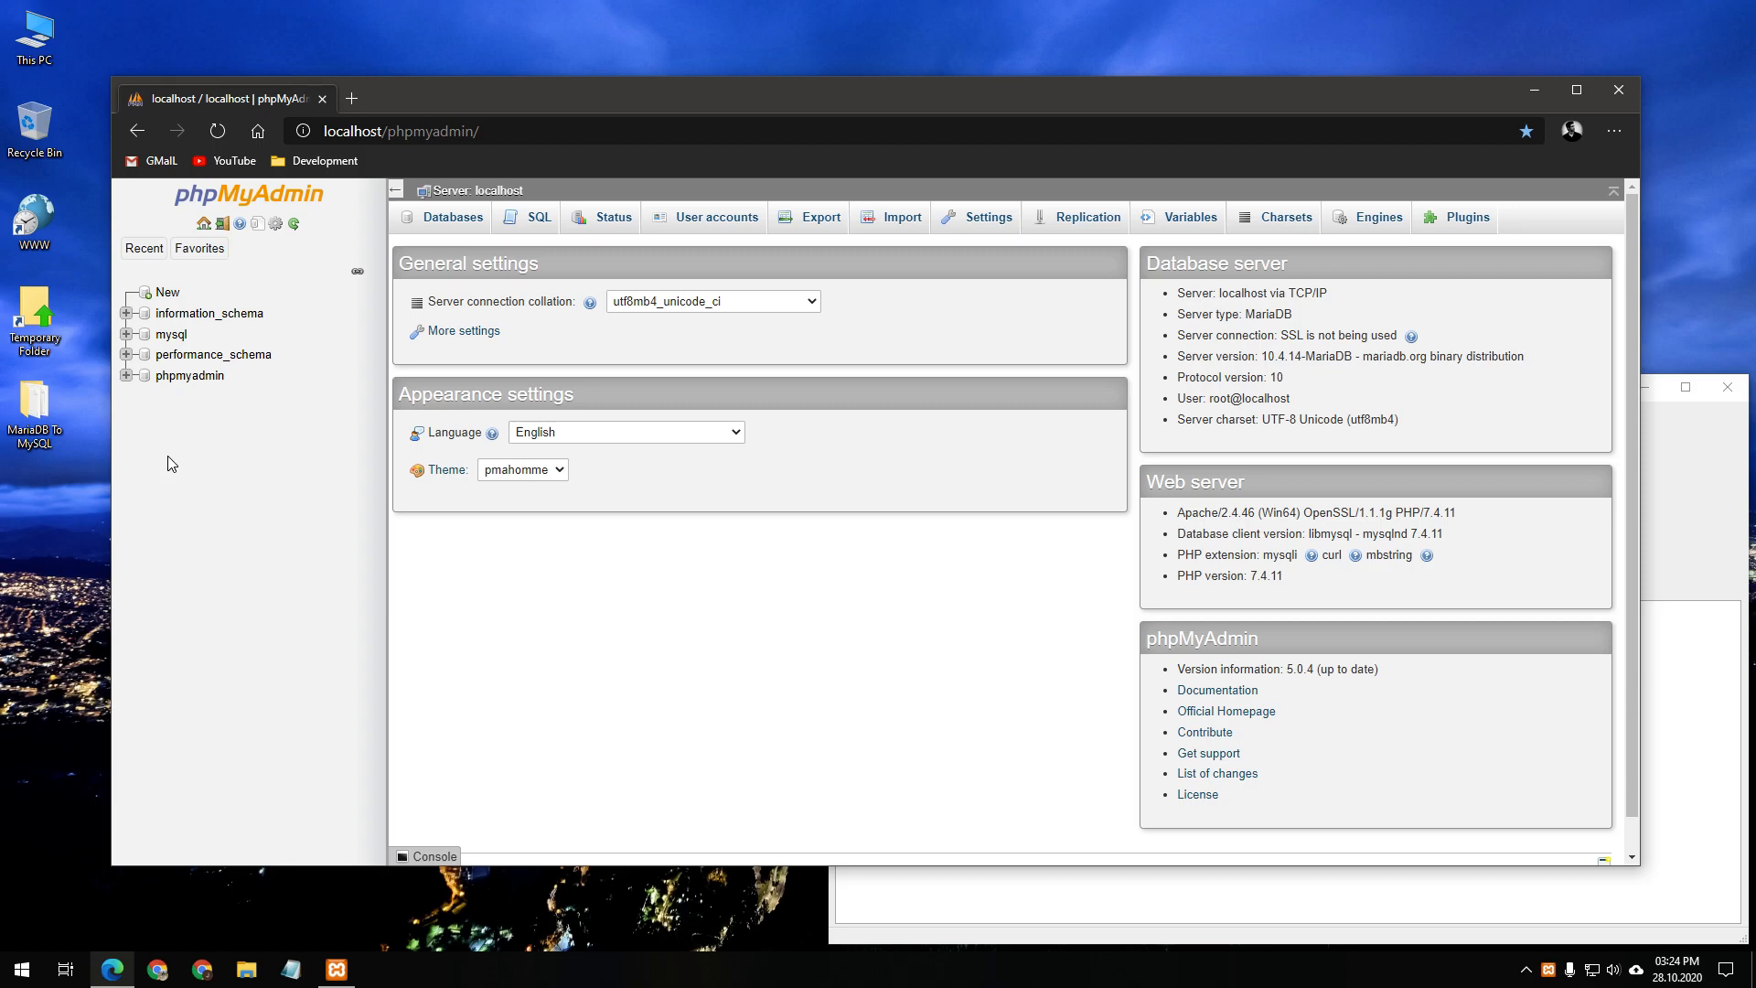
Open the phpmyadmin database's 19 tables and its Export page with Quick SQL export
left_click(191, 379)
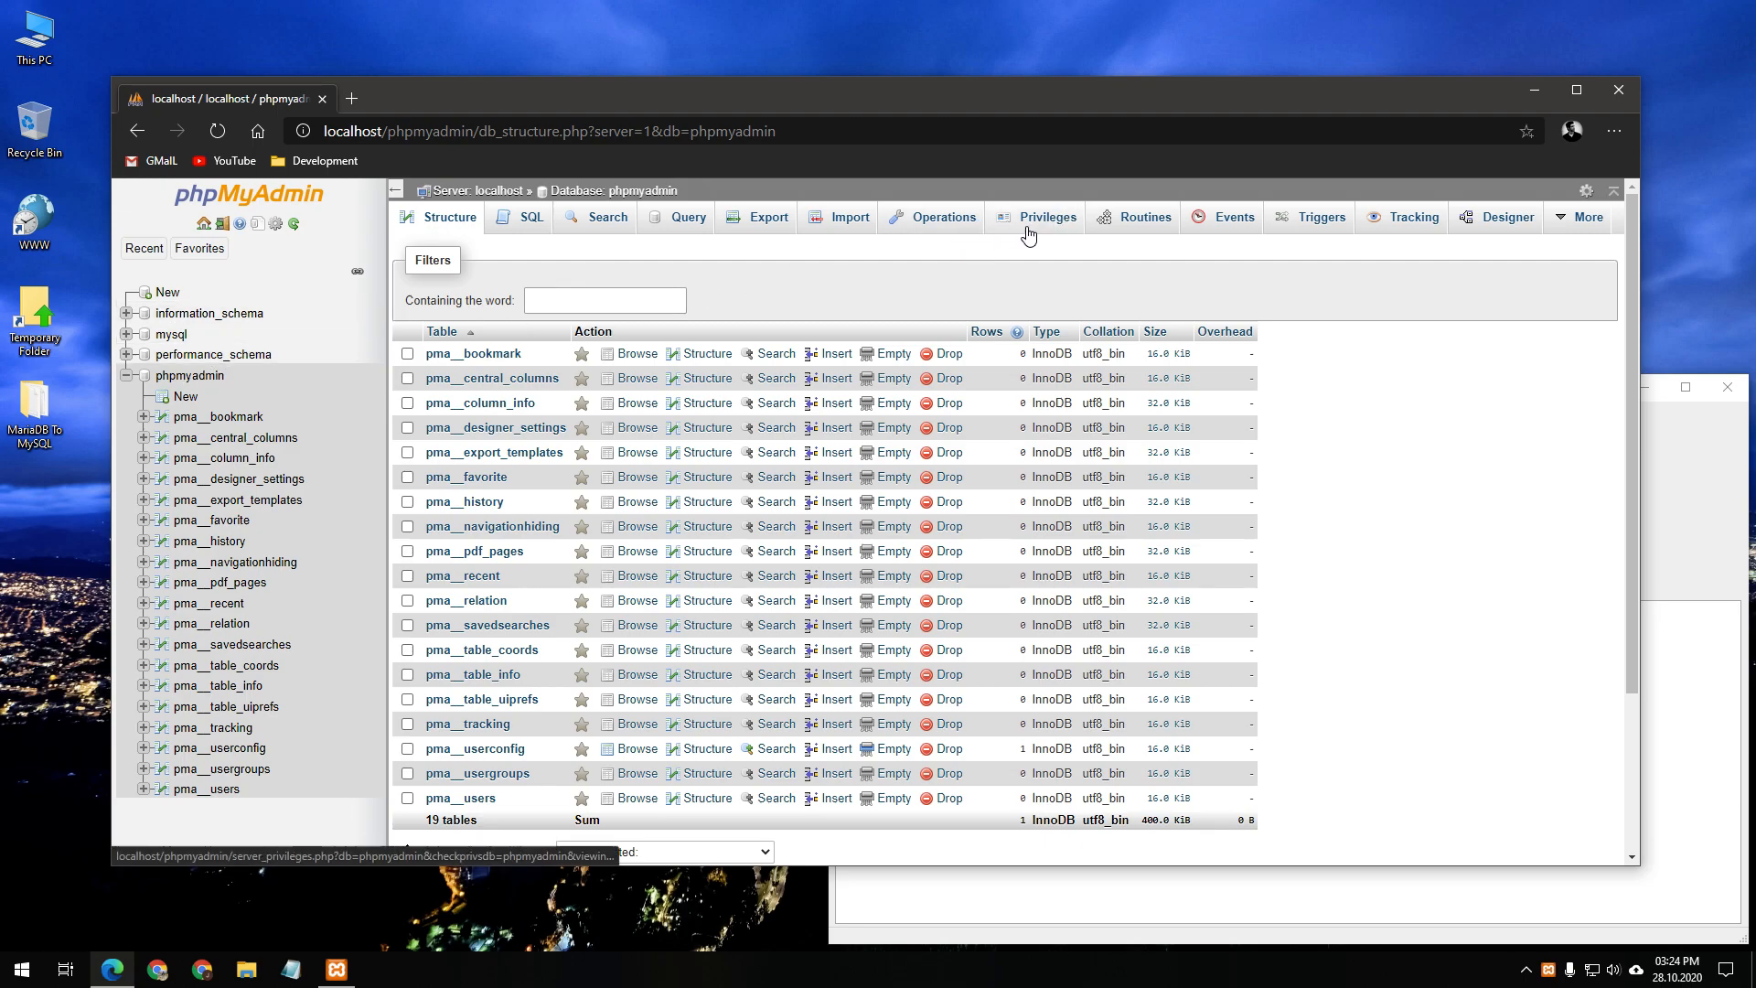
left_click(748, 225)
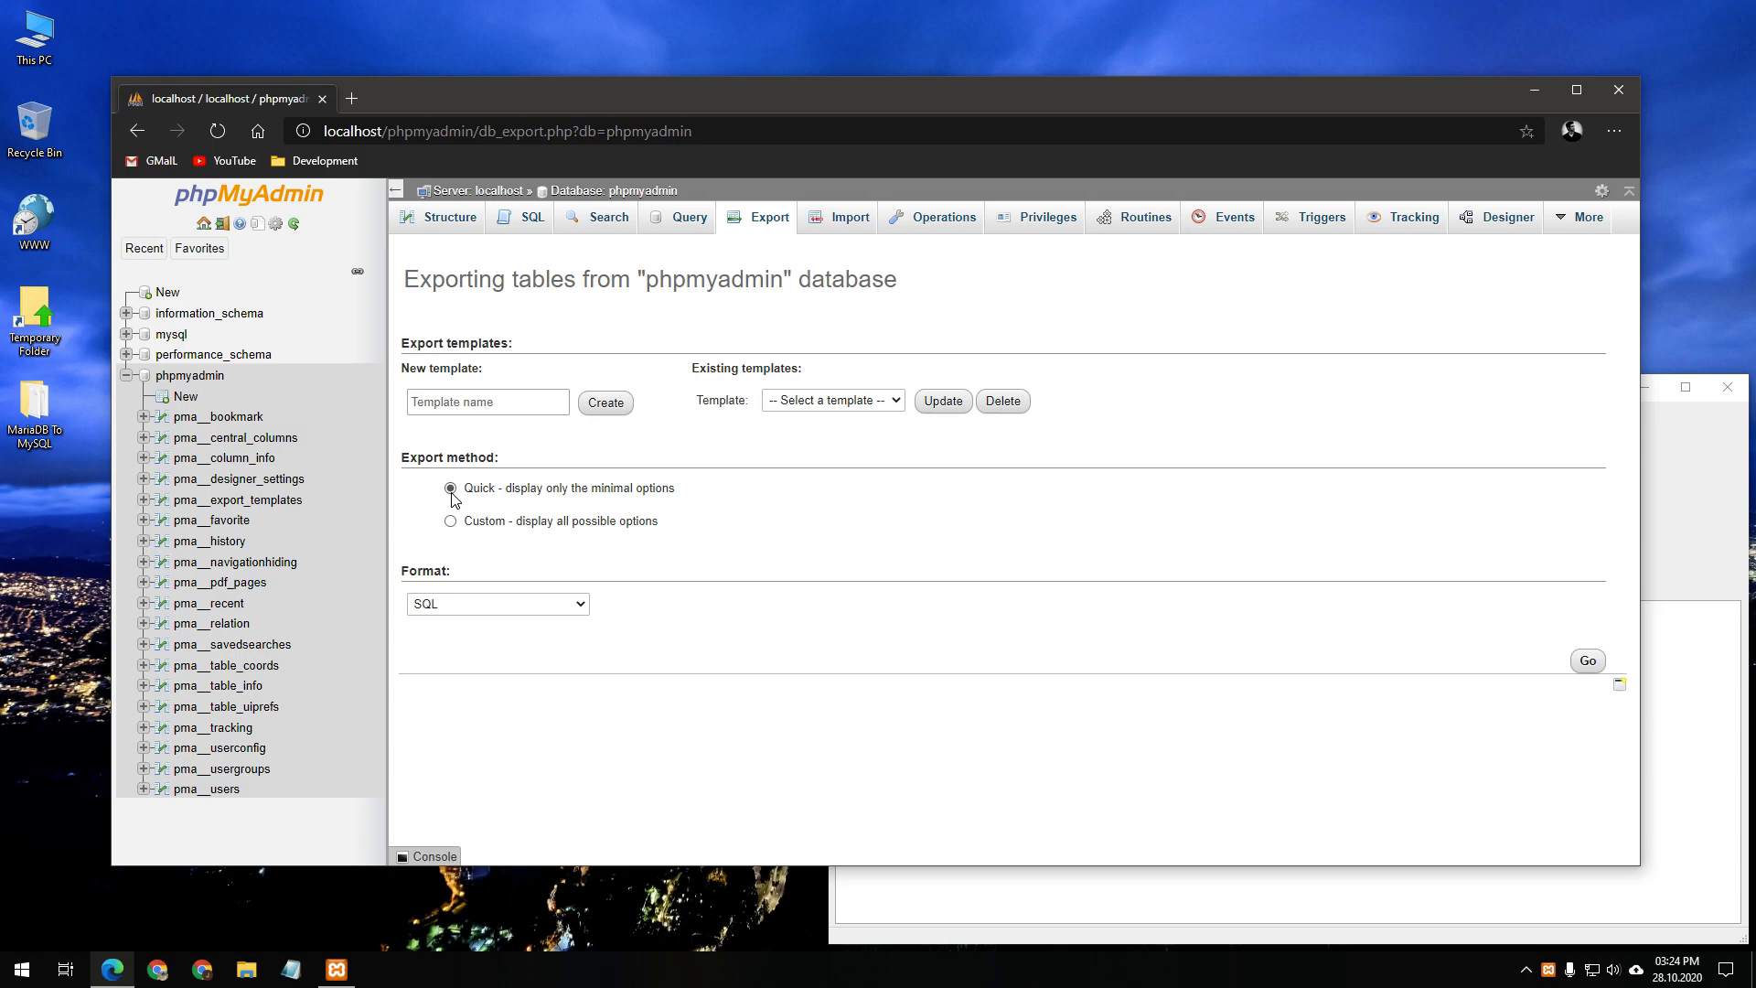
Run the export and save phpmyadmin.sql into the Desktop's MariaDB To MySQL folder
left_click(1602, 665)
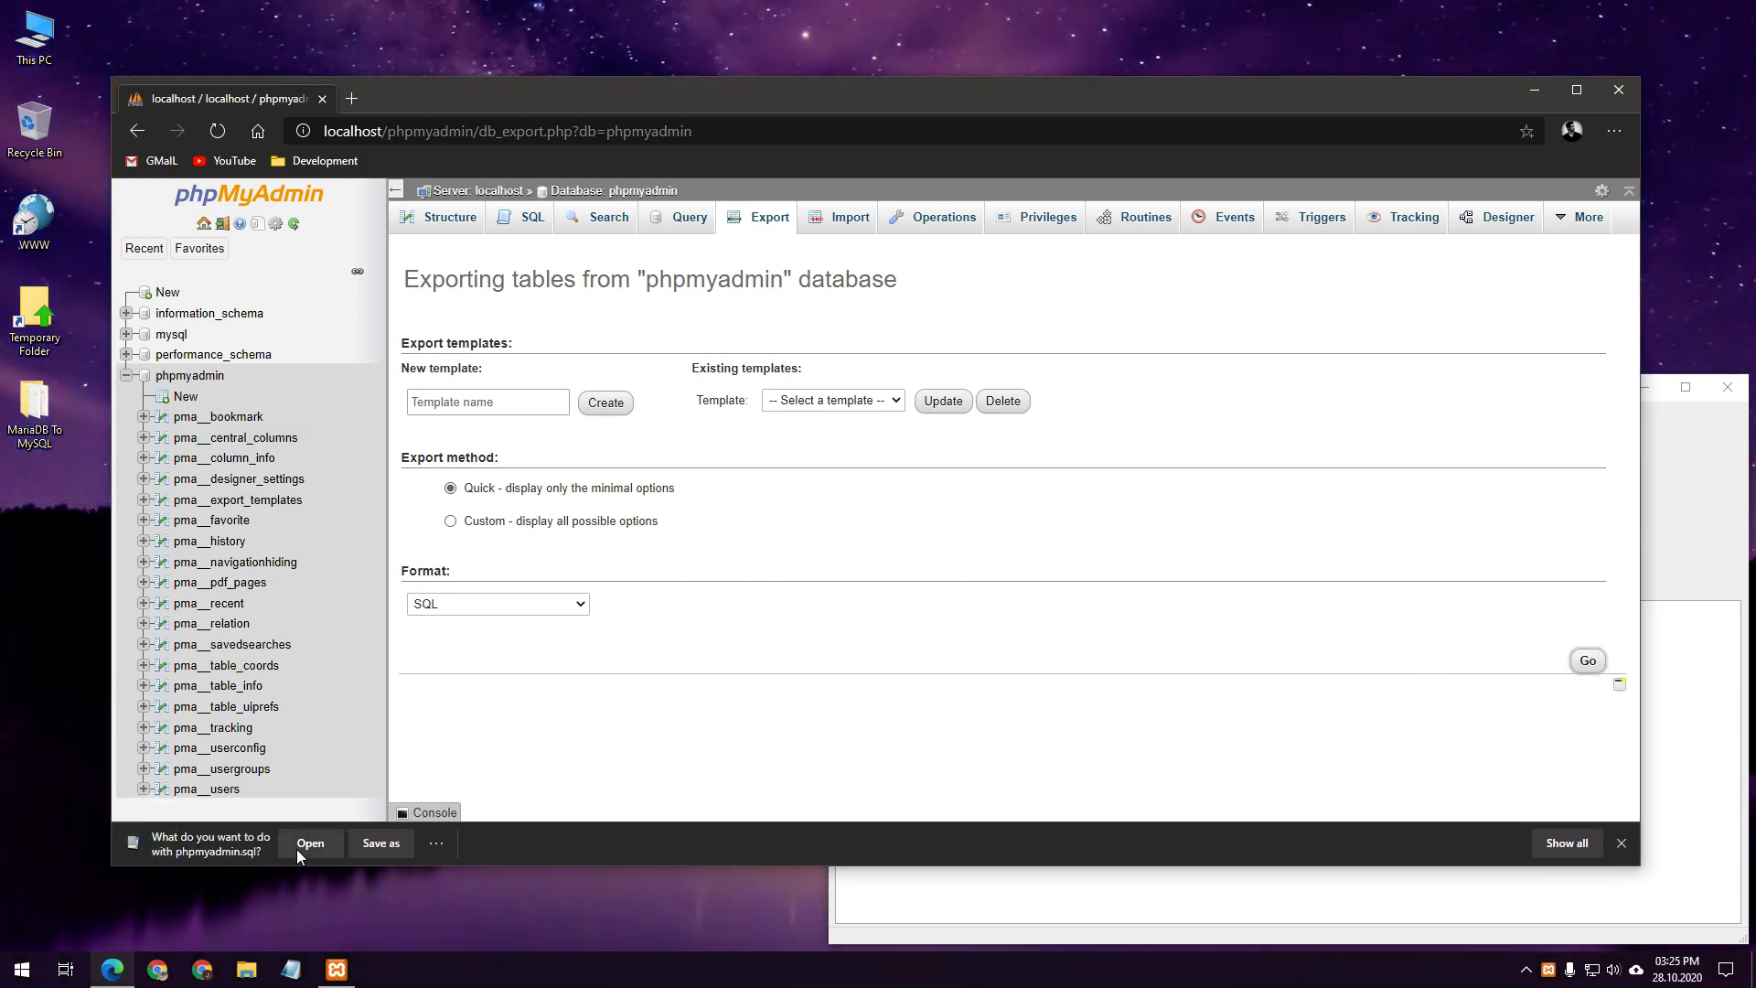
left_click(381, 842)
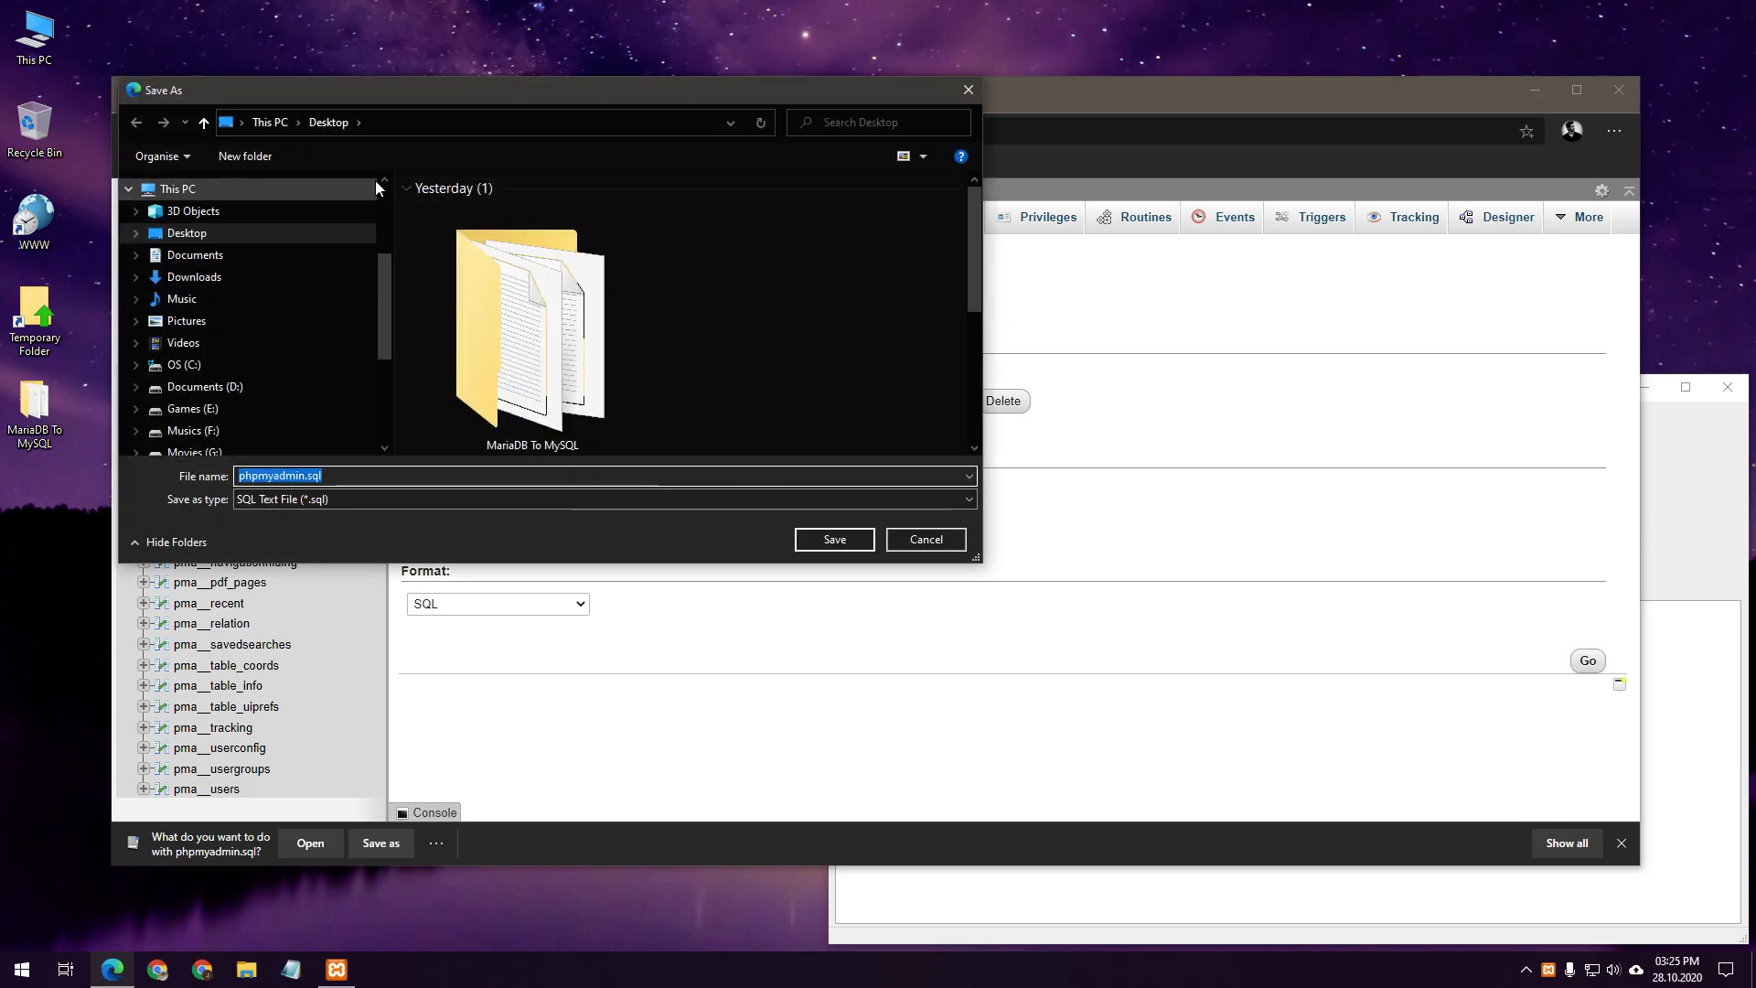
double_click(578, 327)
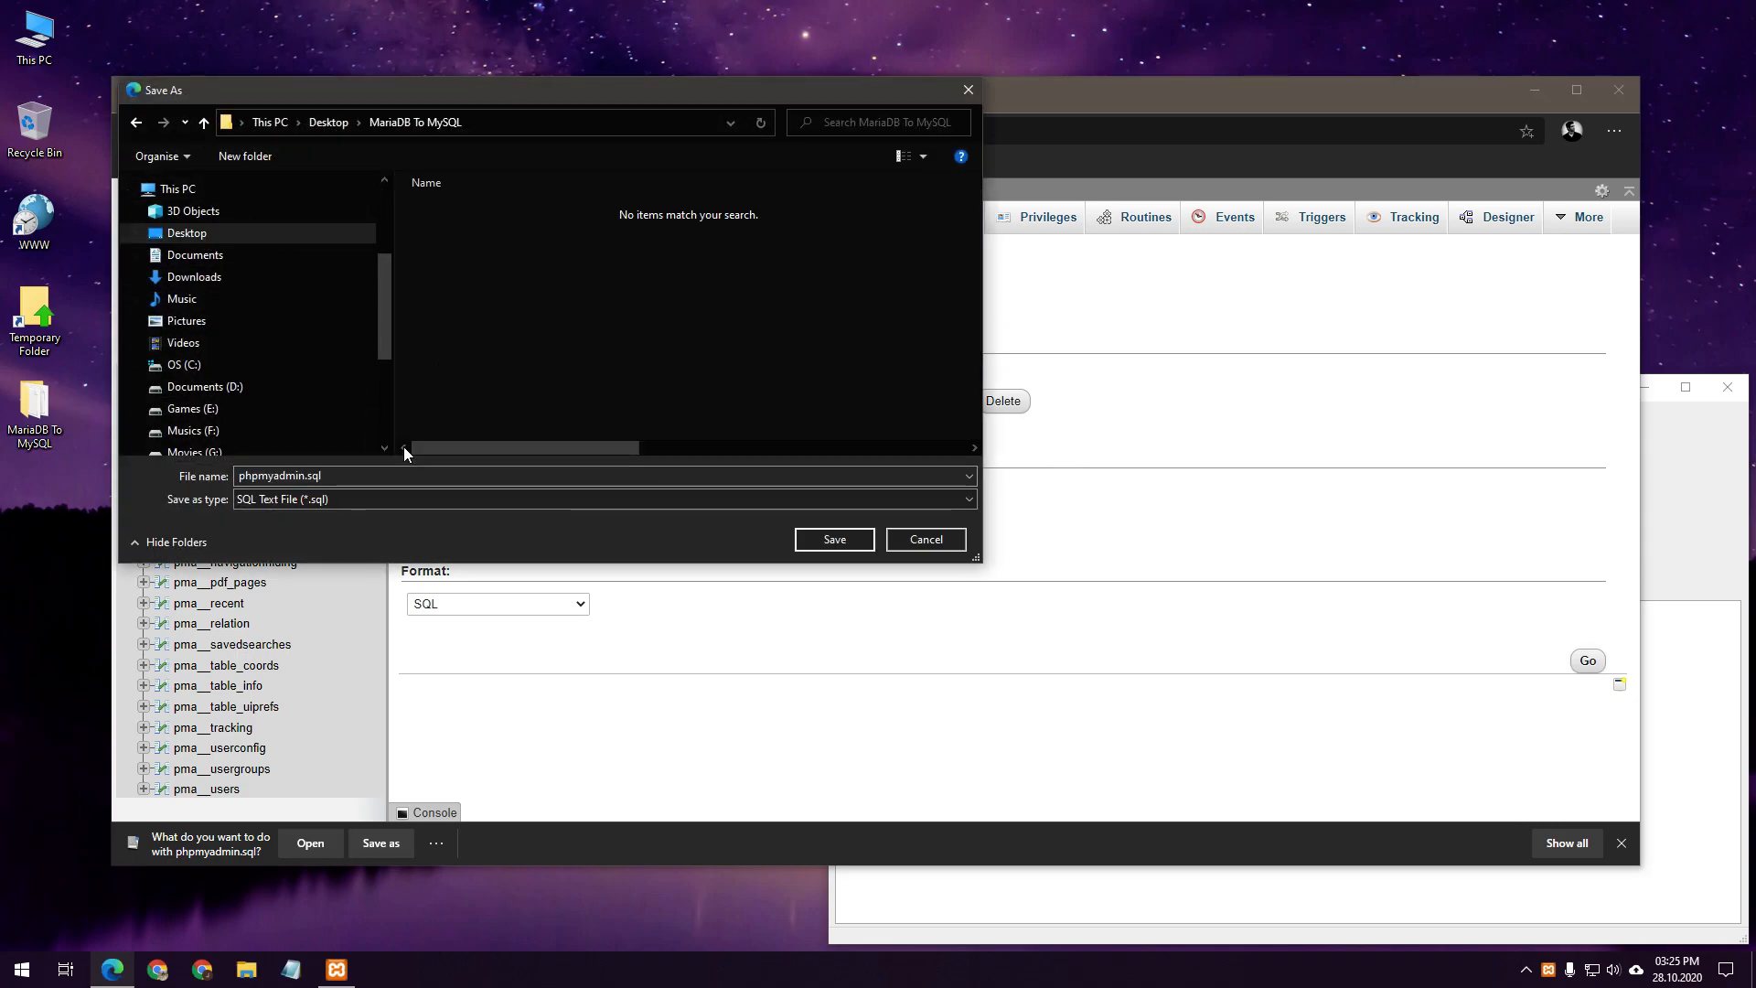
left_click(299, 479)
left_click(397, 486)
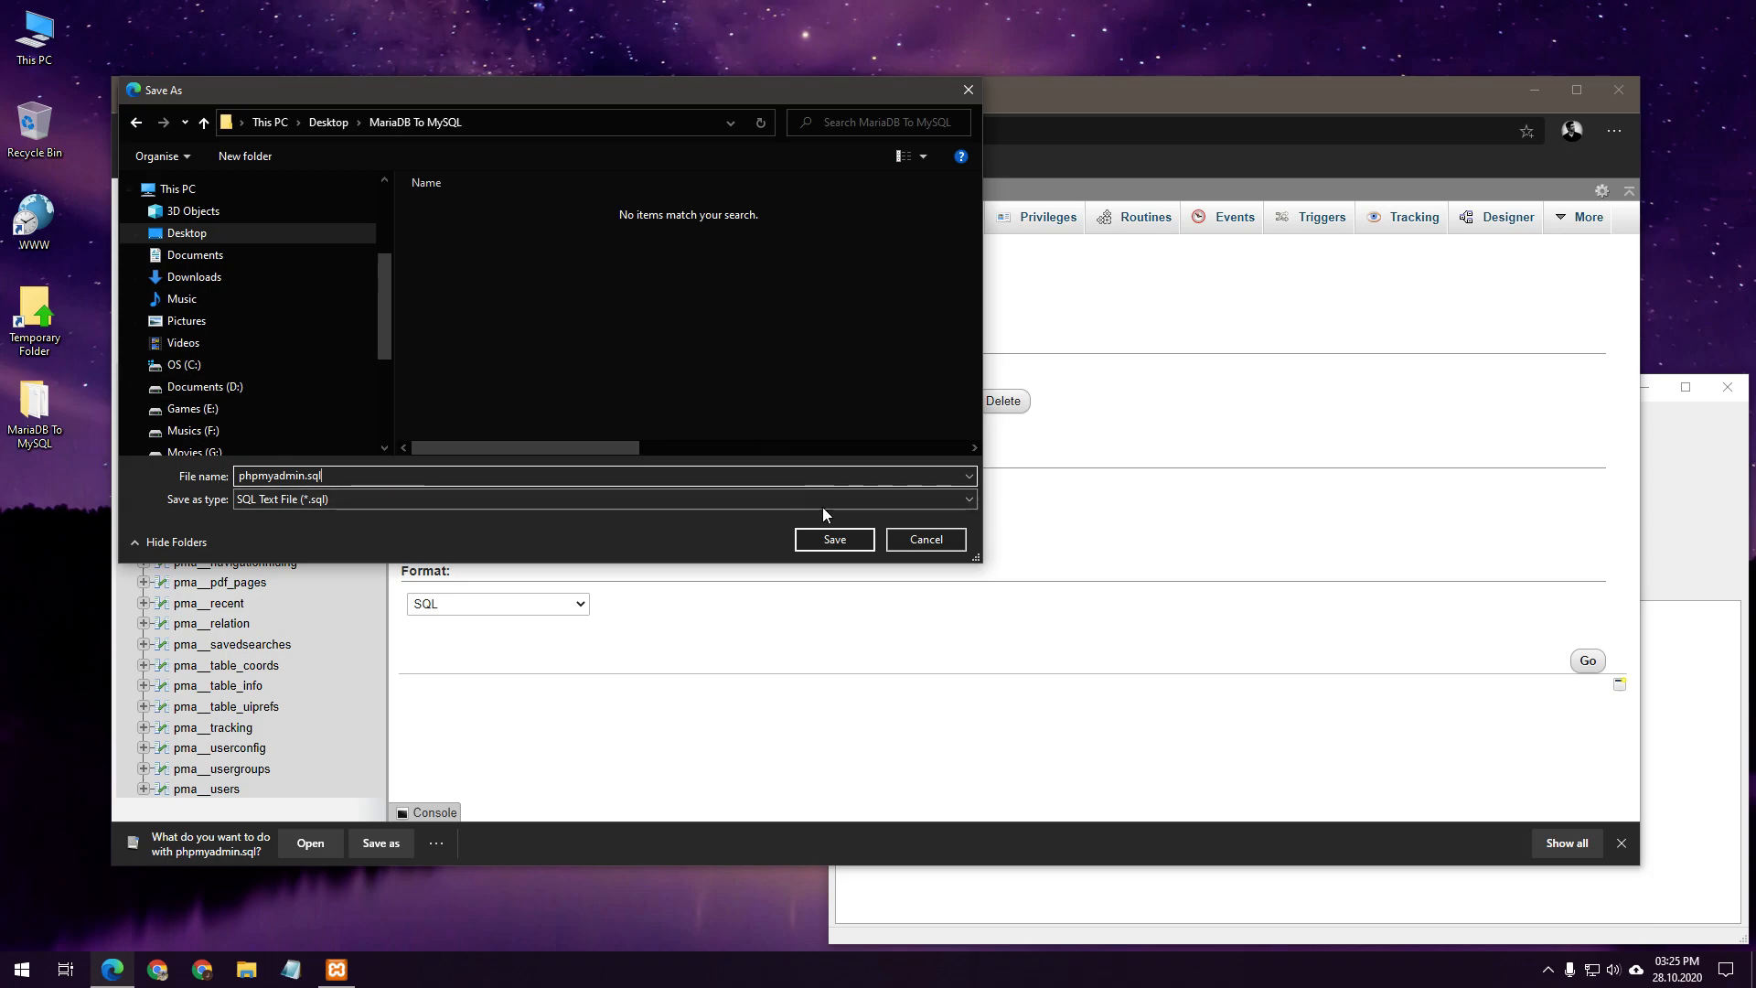
left_click(836, 539)
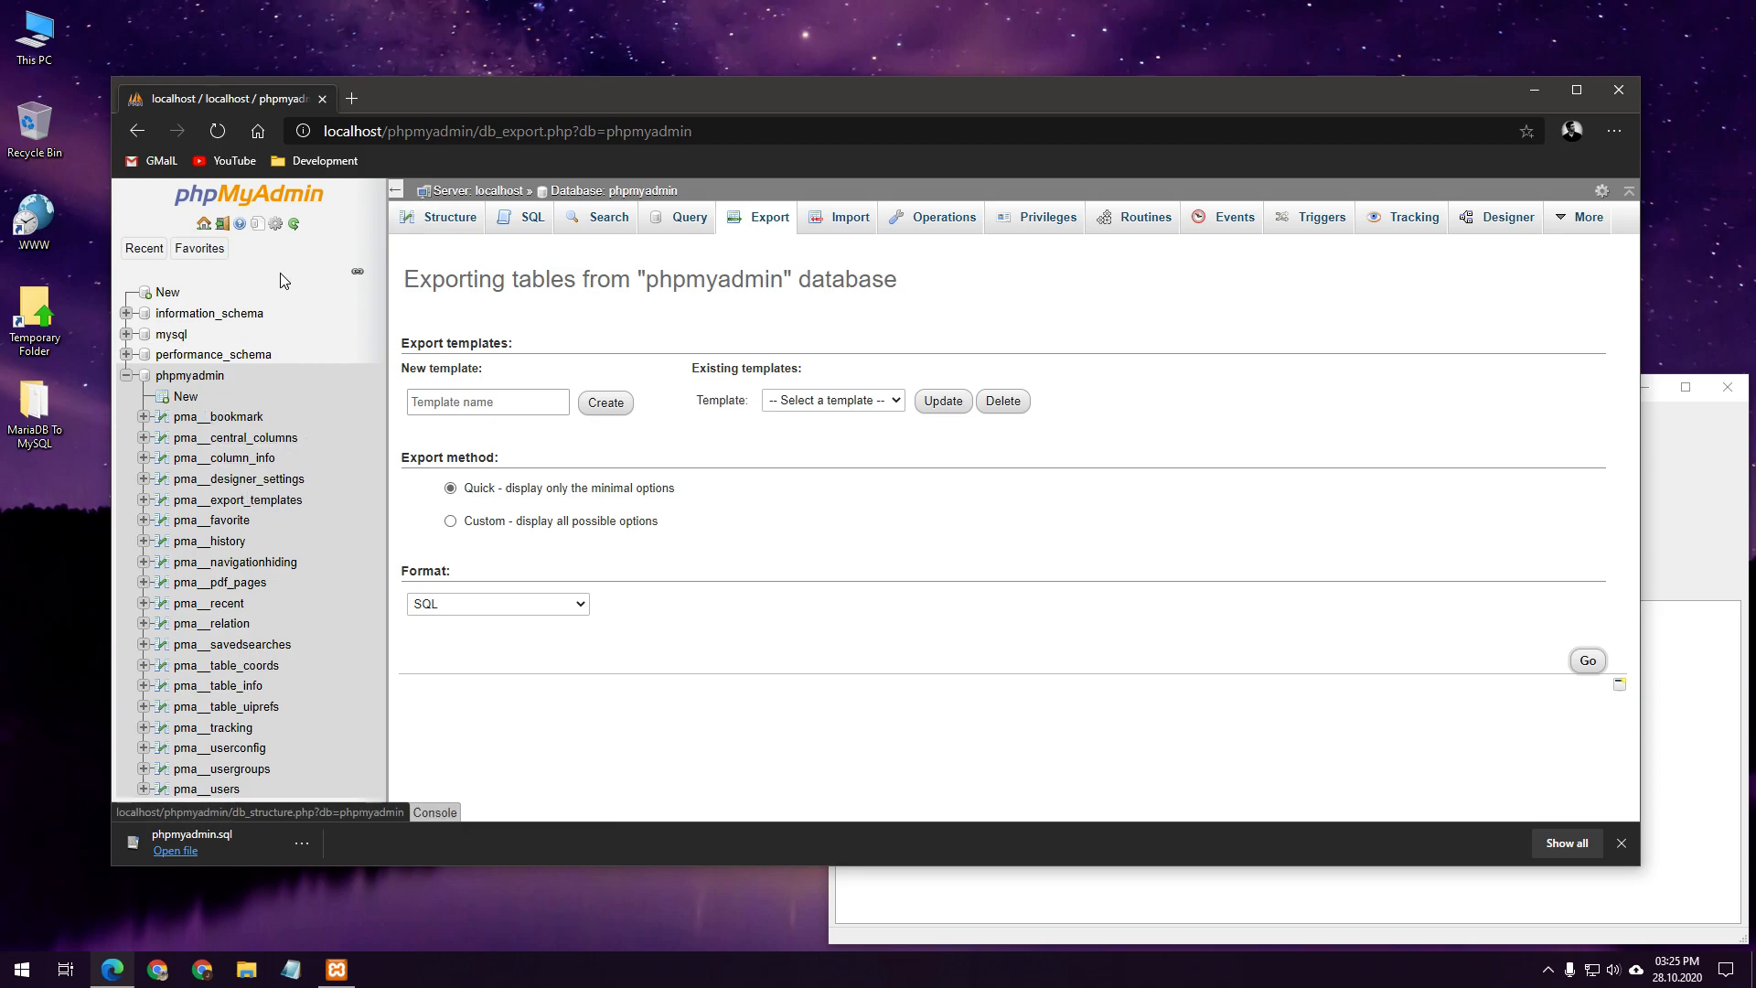
Close Edge, stop MySQL and Apache in XAMPP, and open This PC
left_click(322, 99)
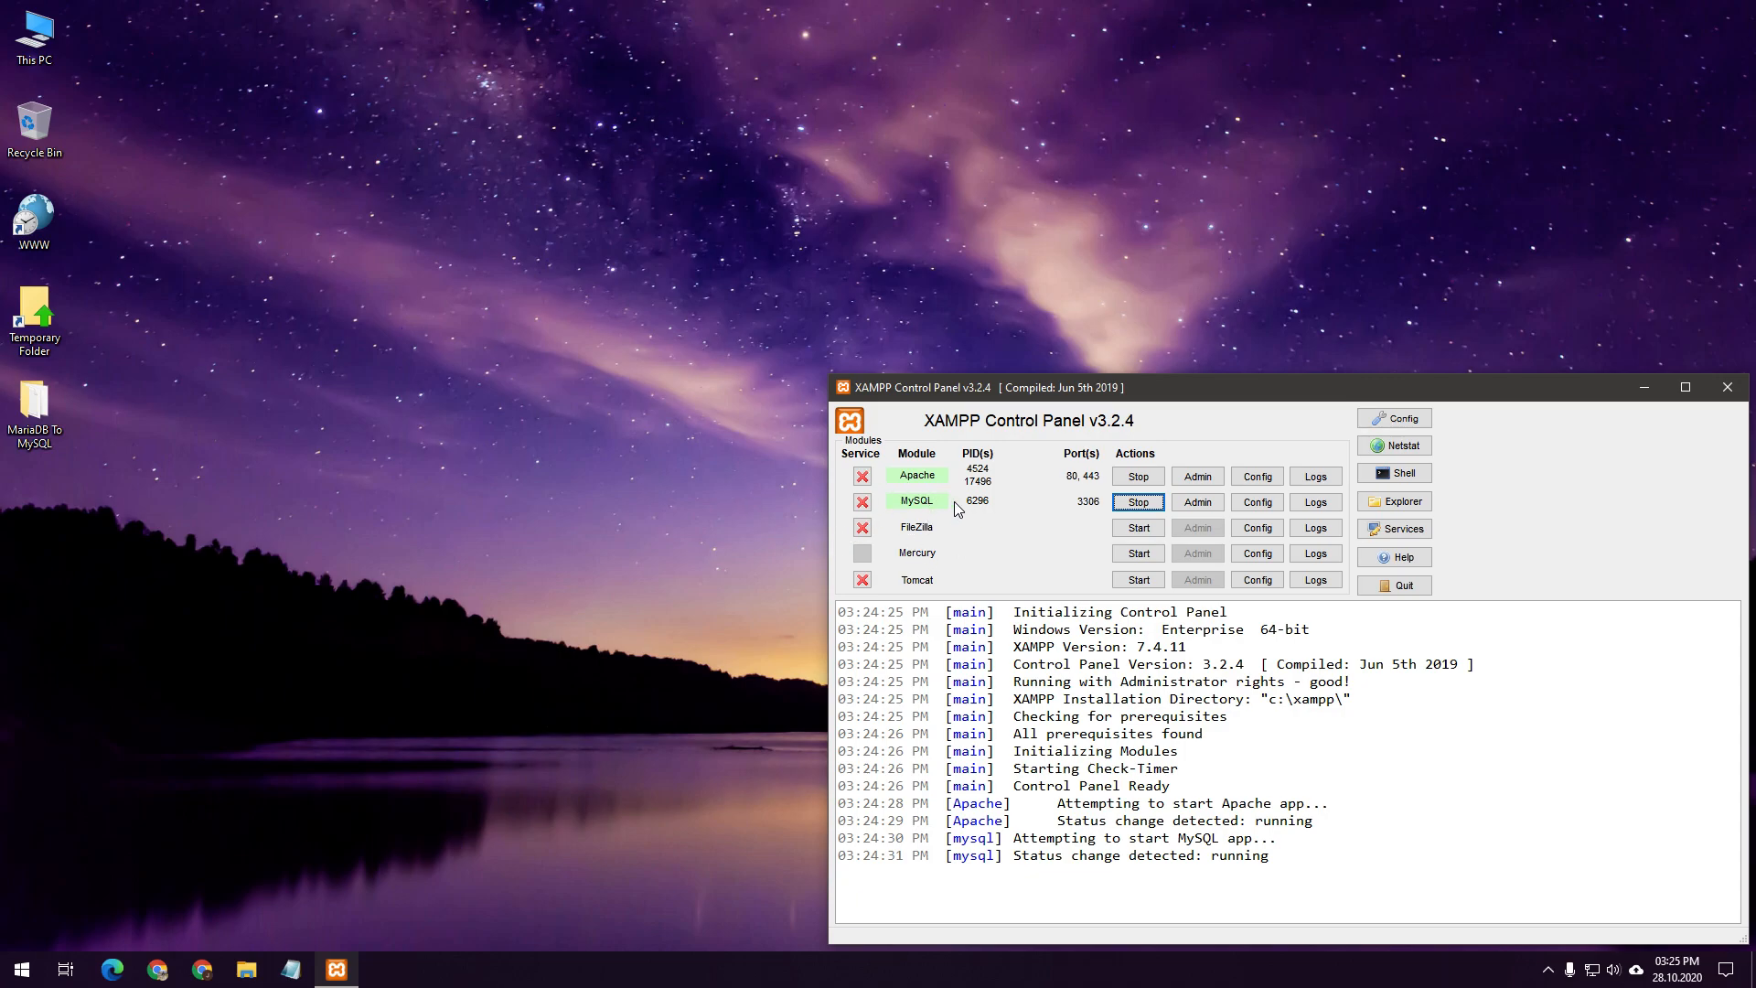
left_click(1140, 504)
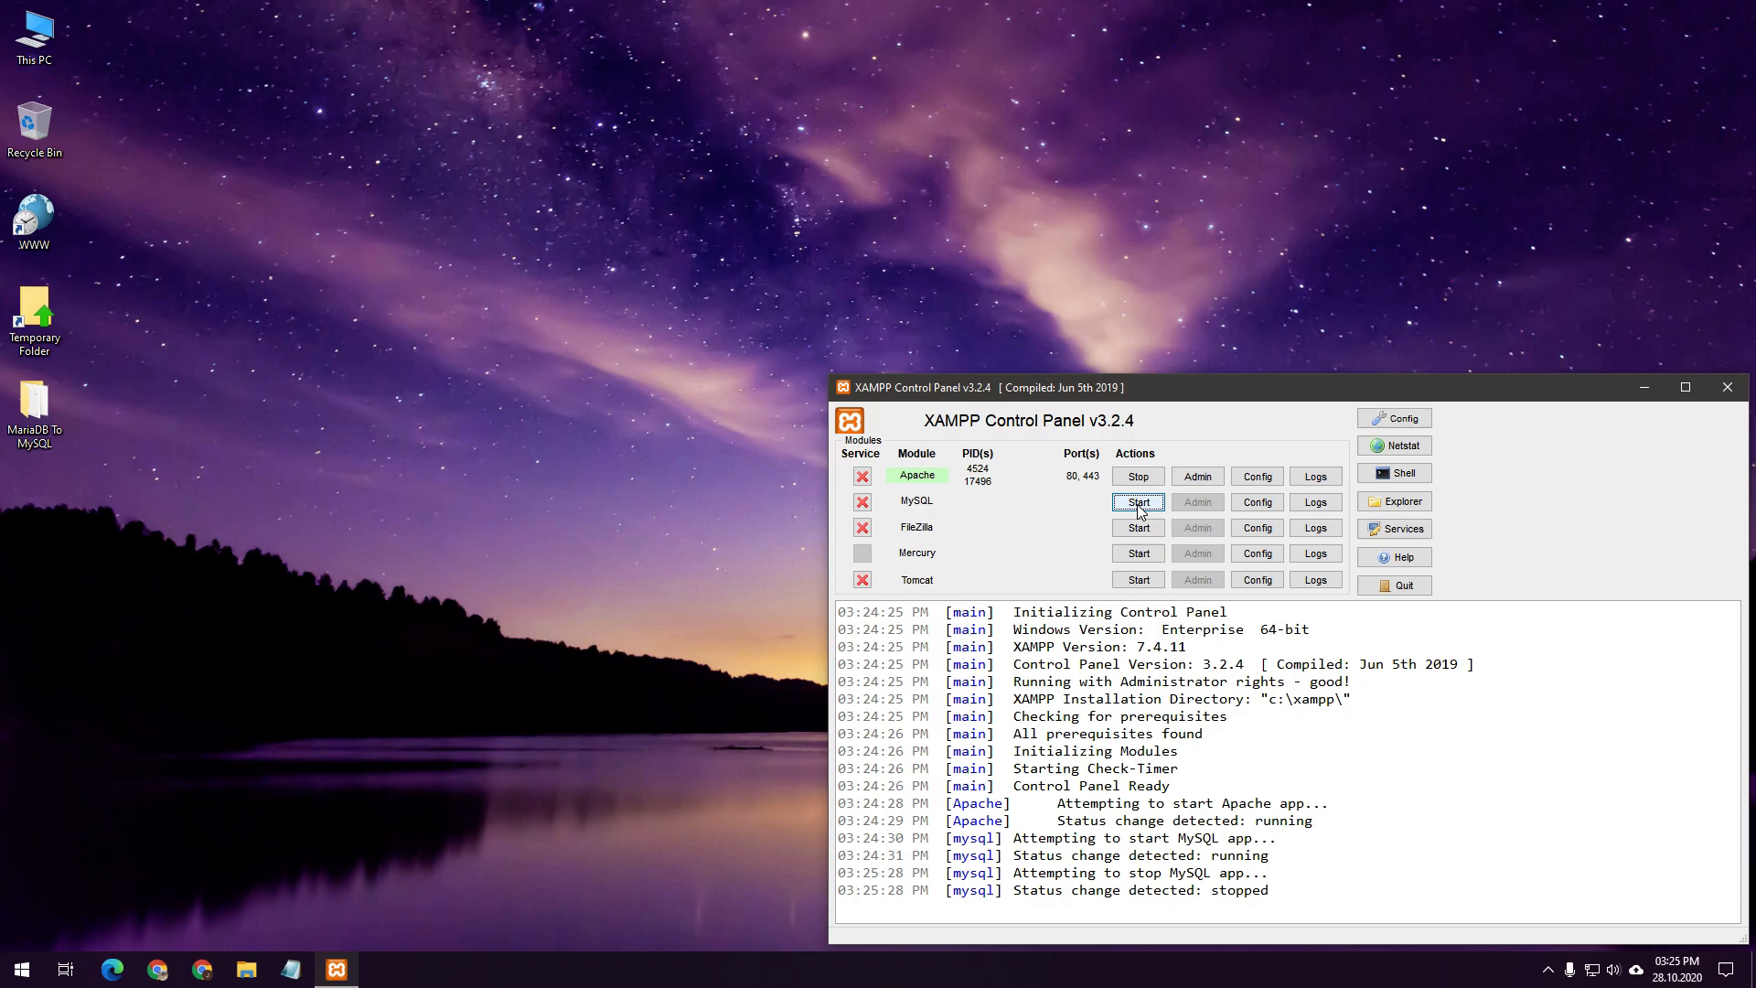
left_click(1136, 478)
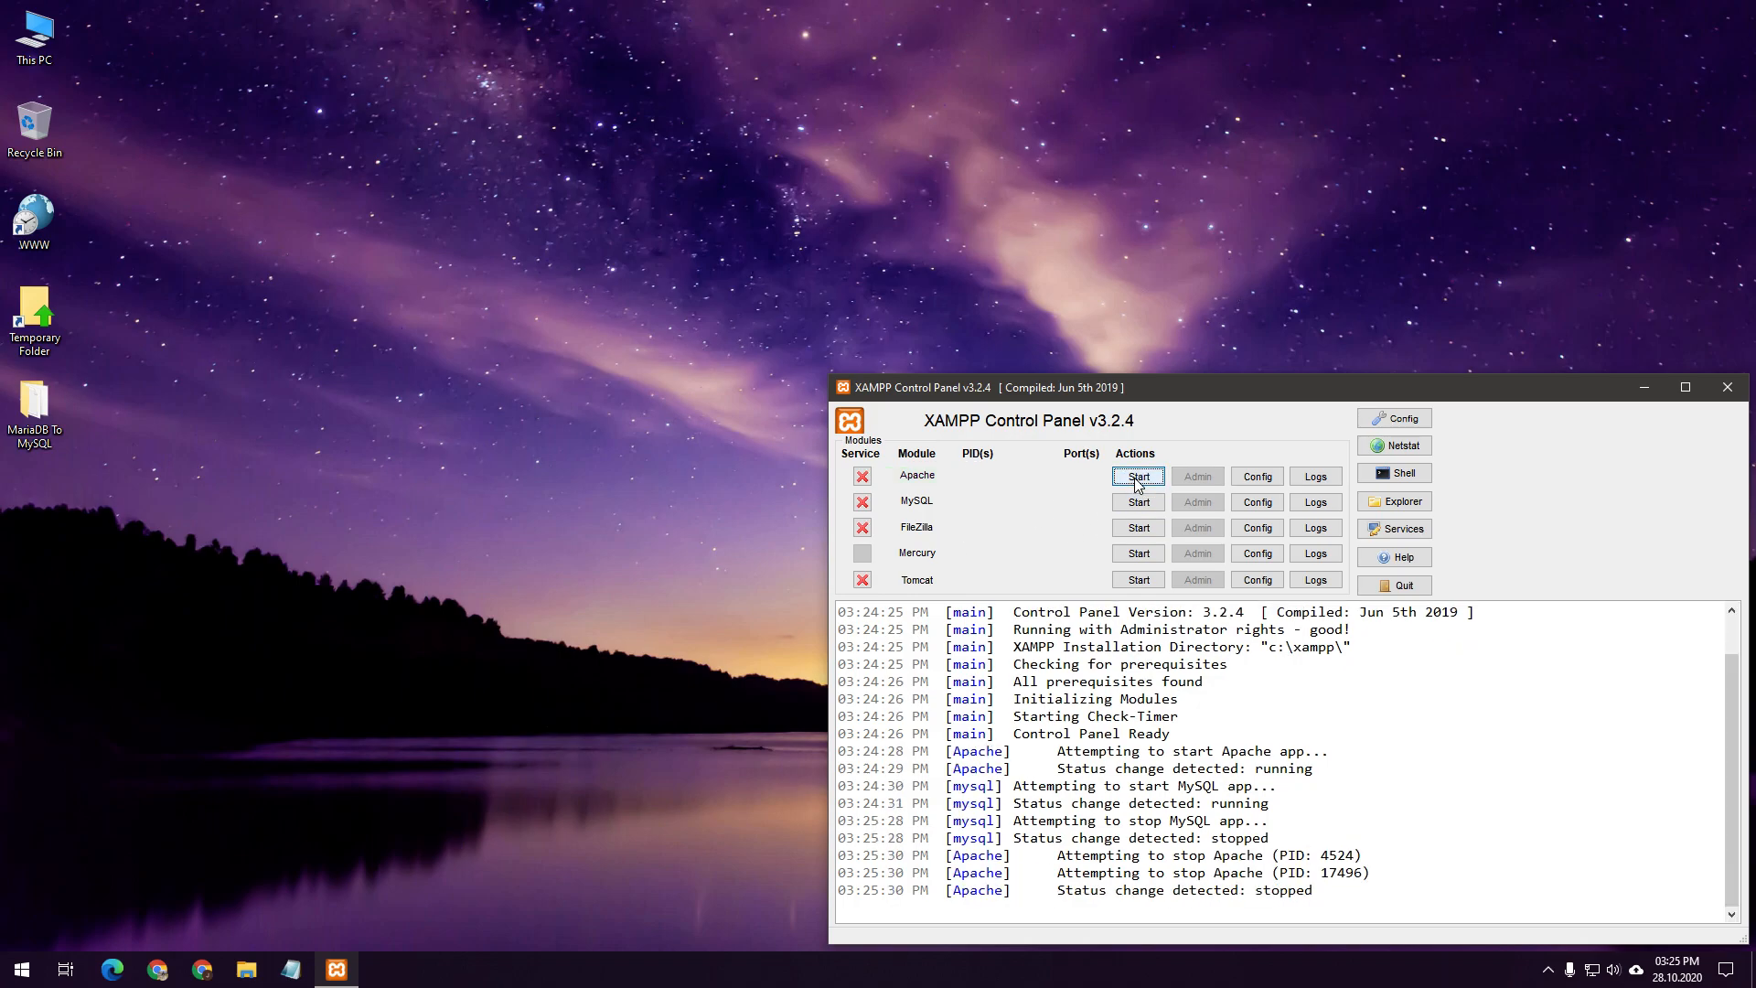
left_click(1066, 326)
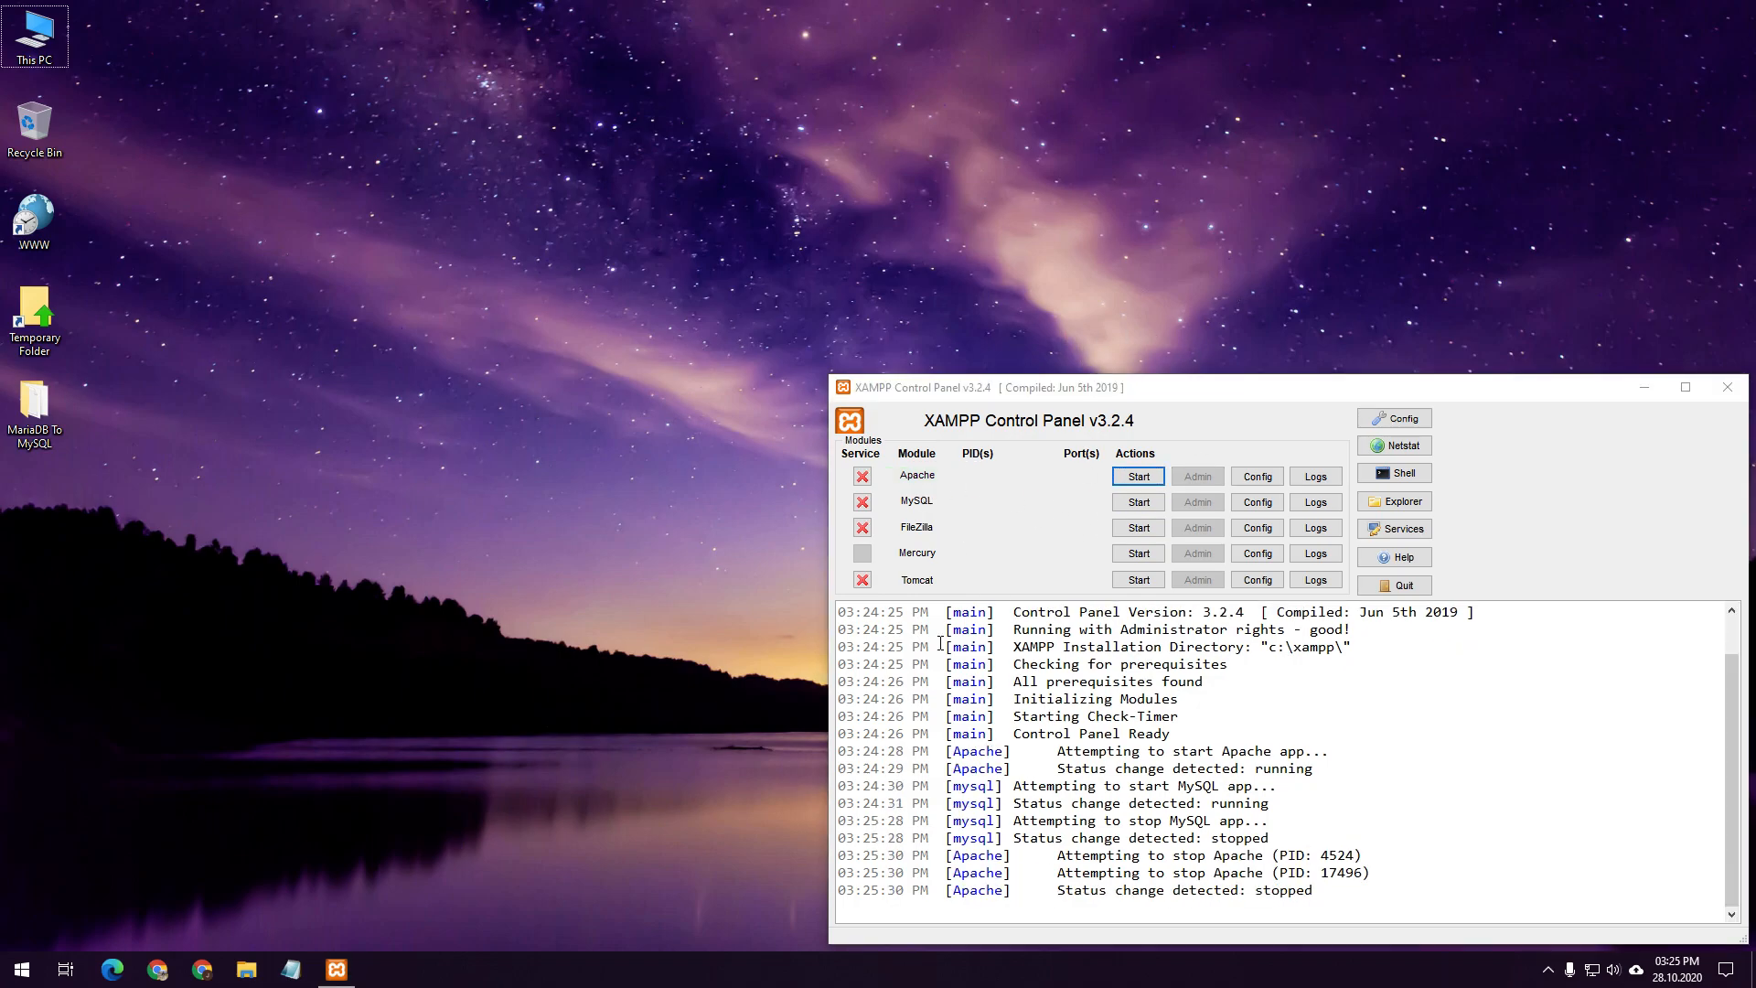
double_click(28, 44)
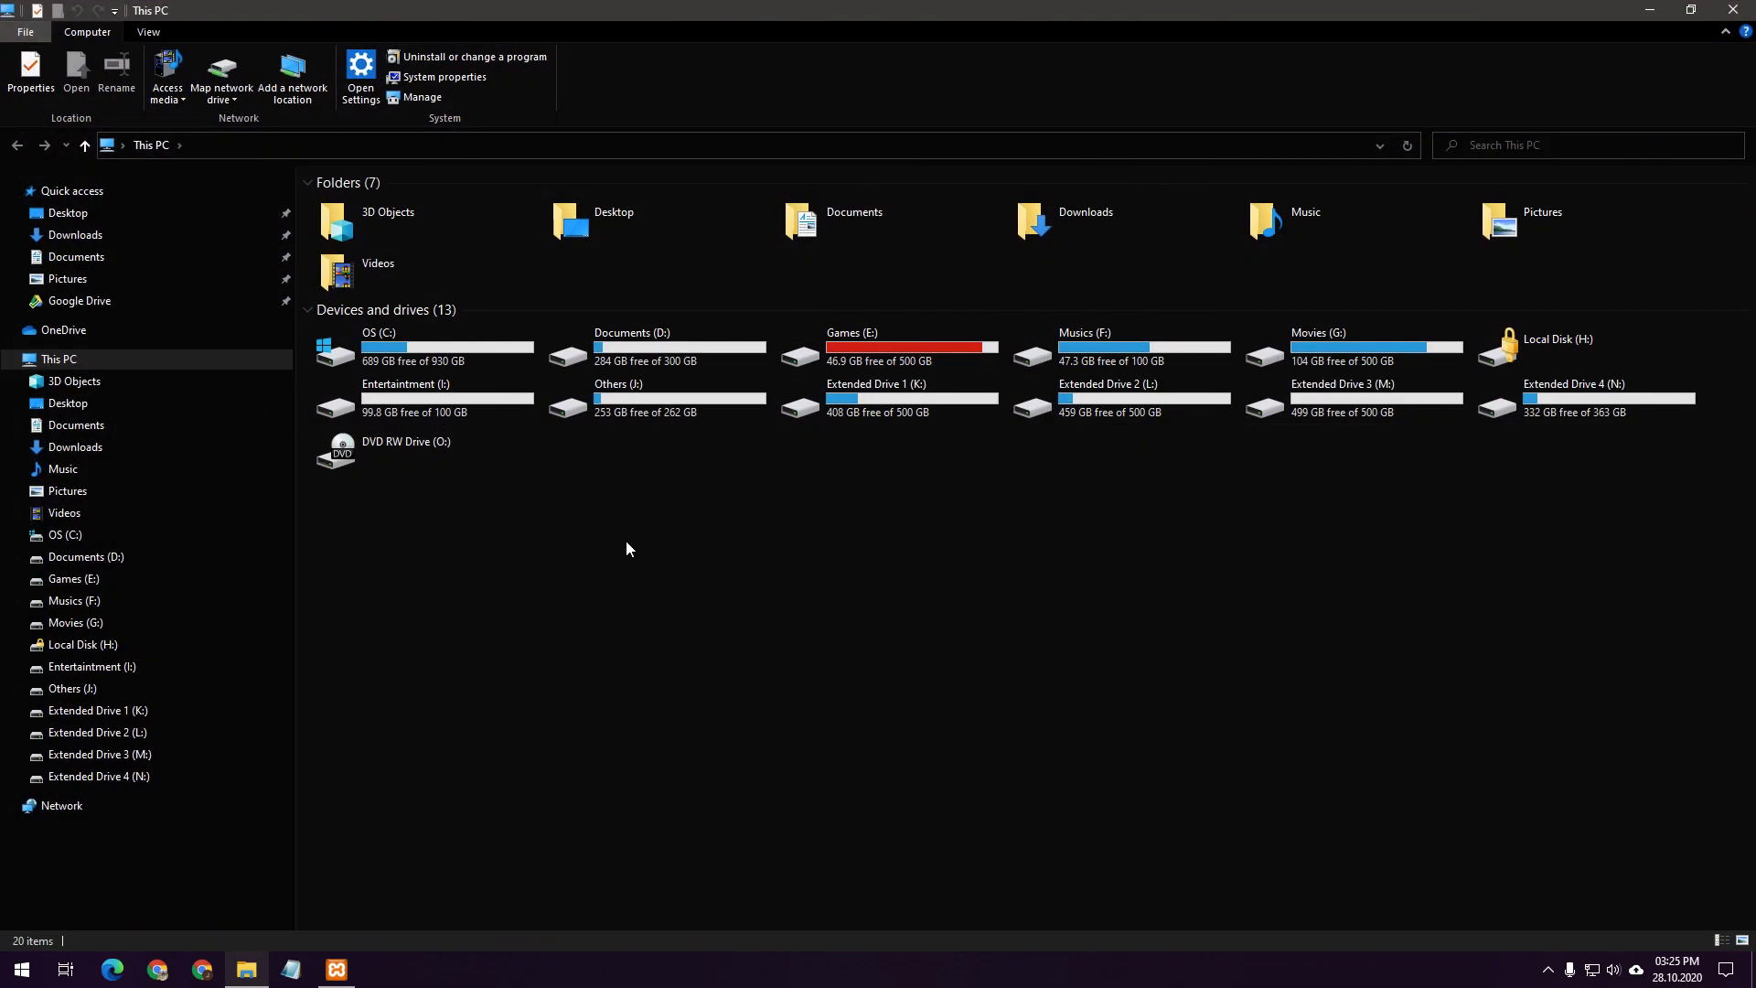
Open C:\XAMPP\mysql and permanently delete all 13 items with Shift+Delete
double_click(414, 341)
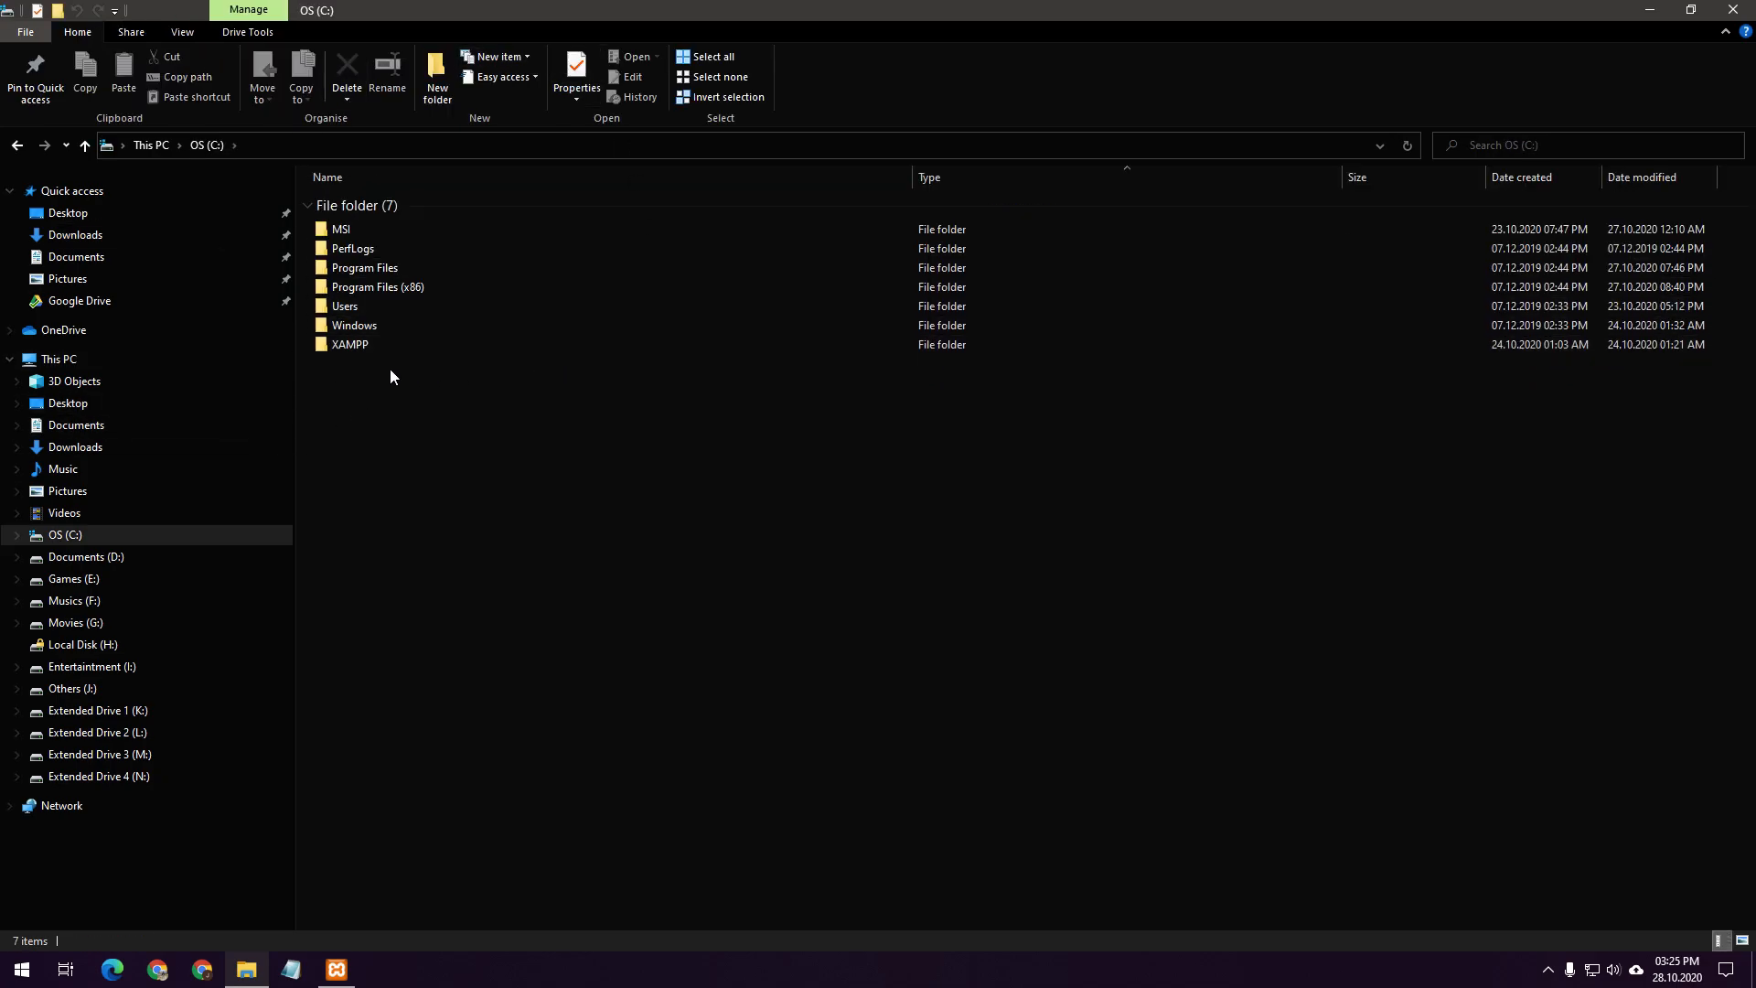
double_click(361, 344)
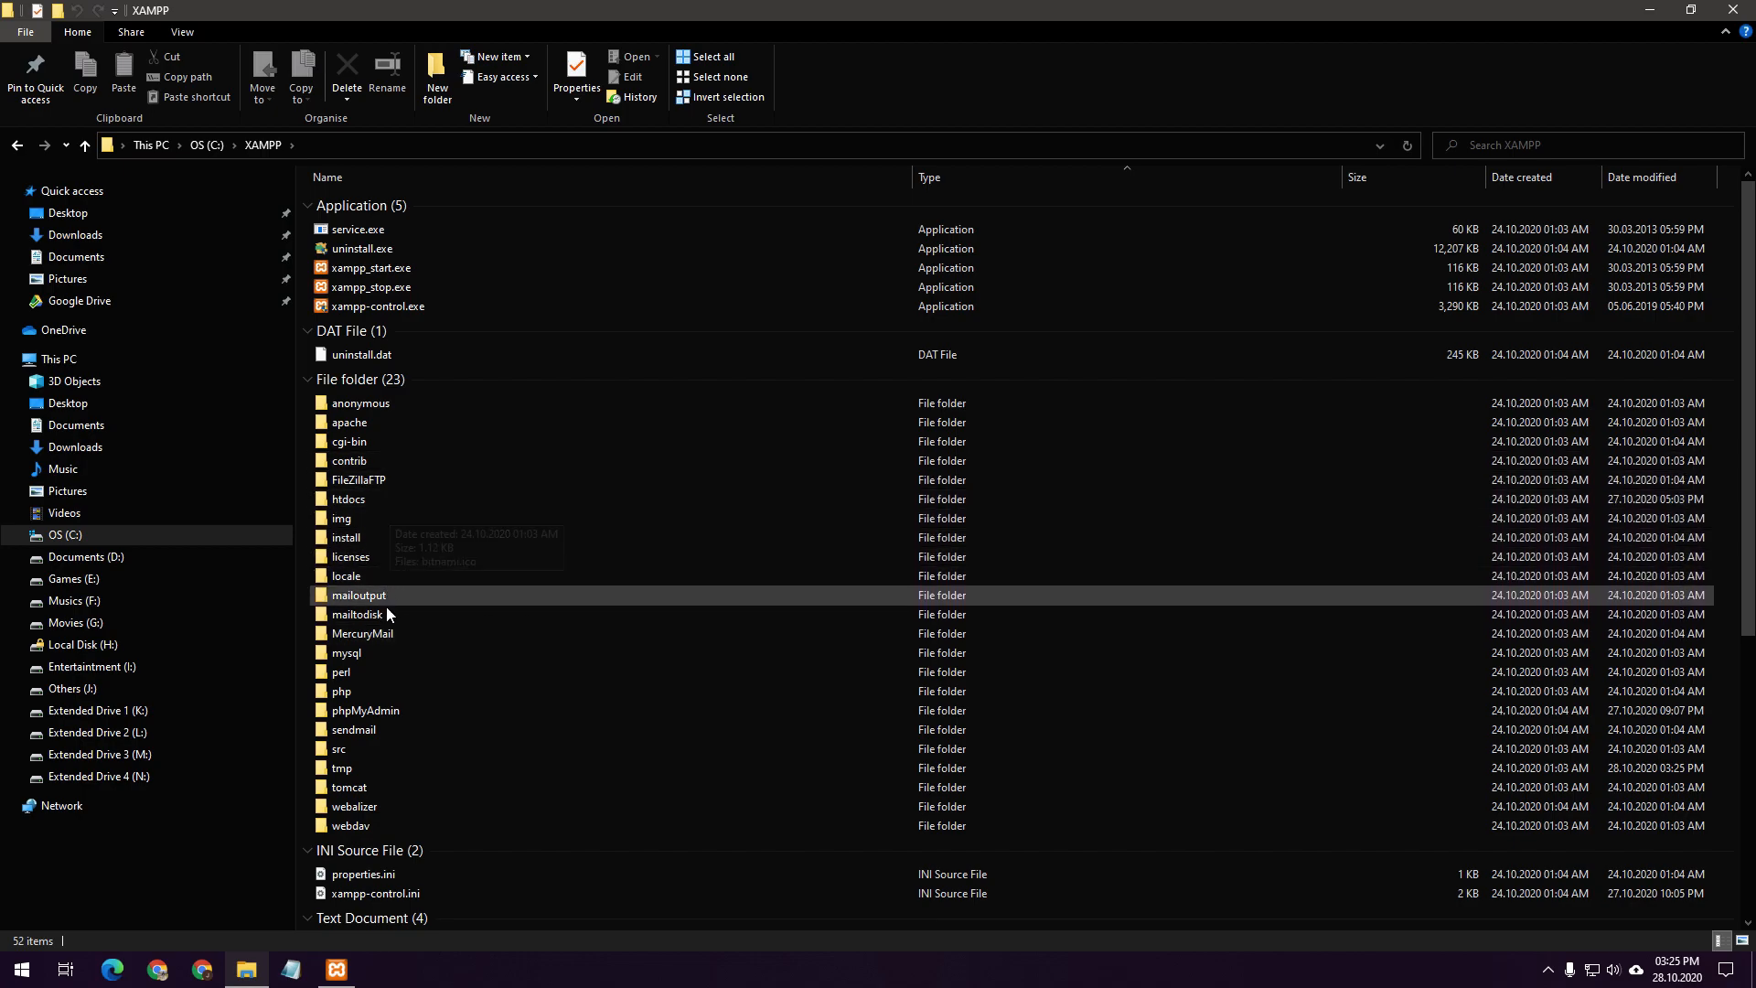
double_click(352, 652)
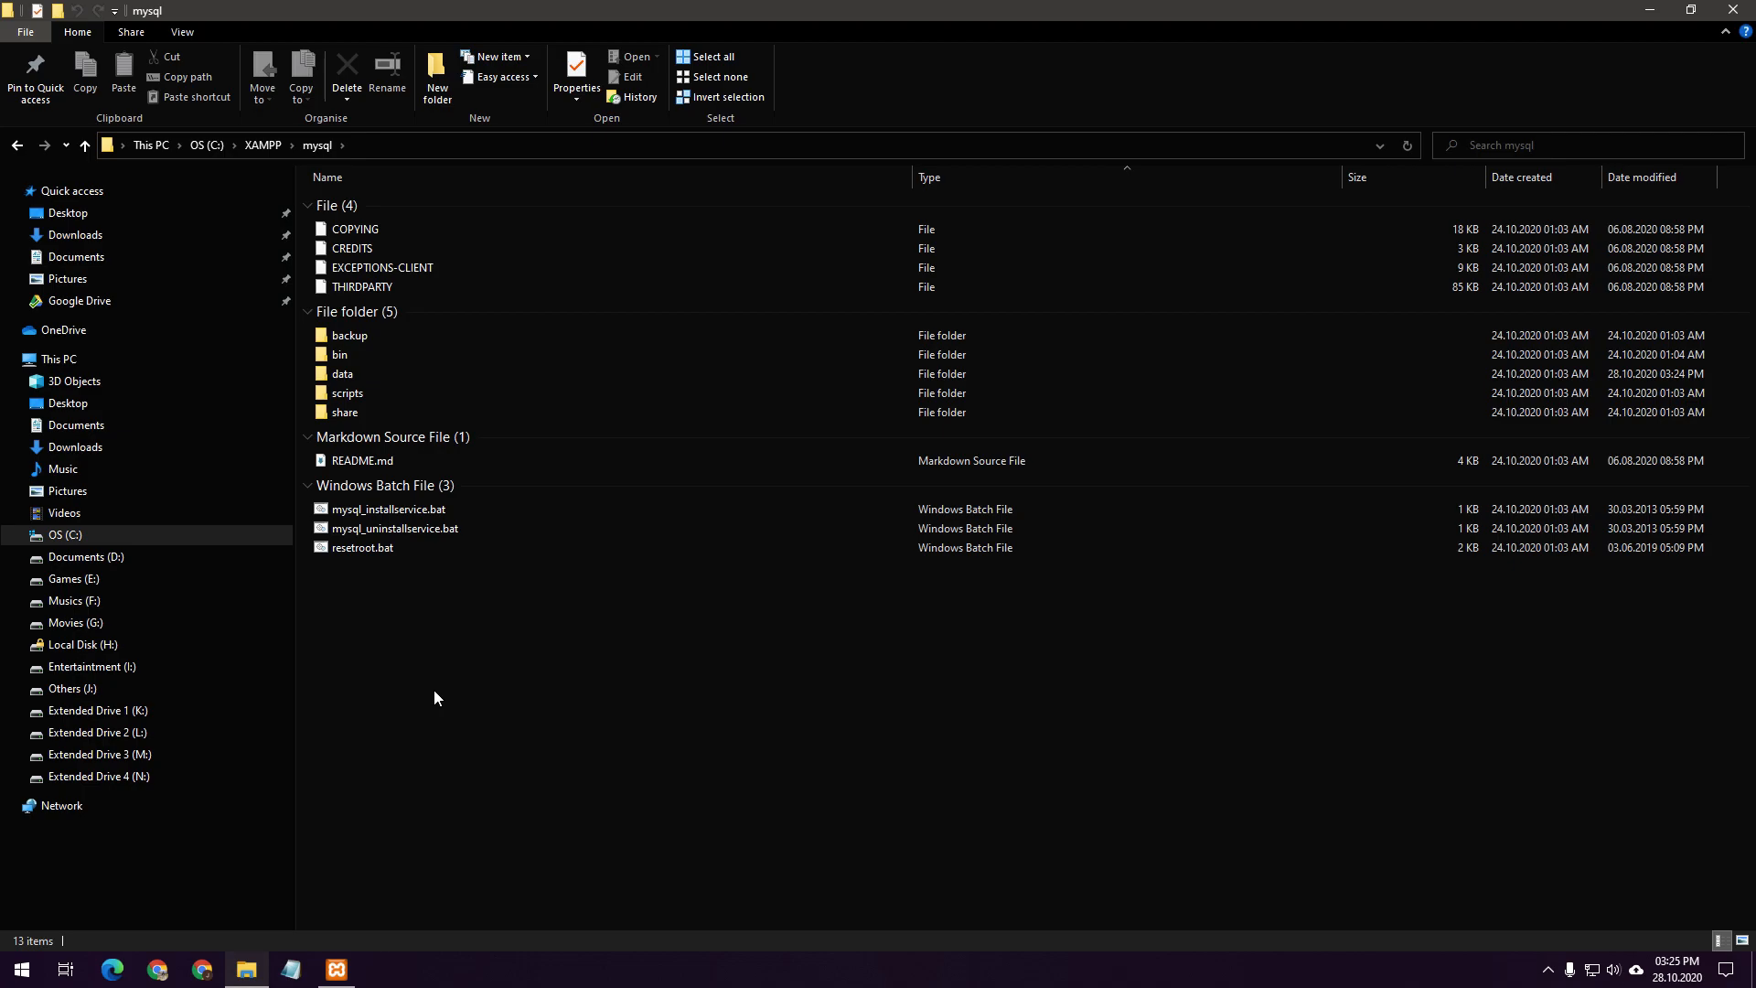
left_click_drag(434, 690, 353, 234)
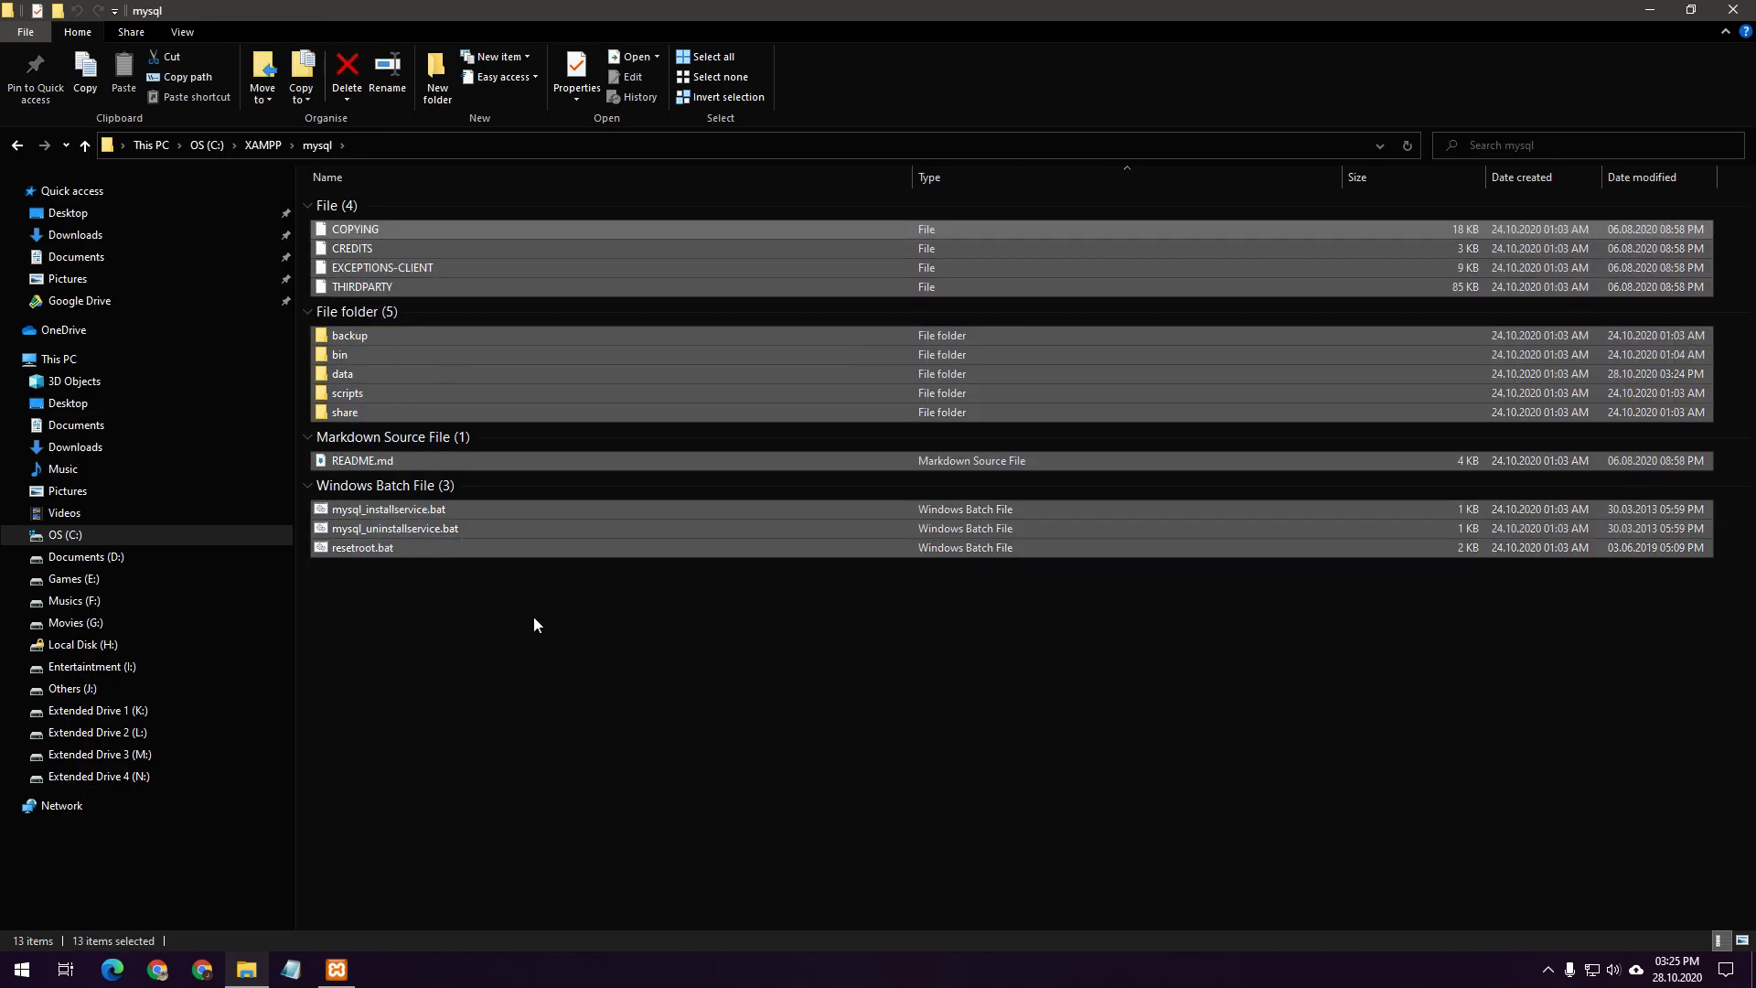
key("shift+Delete")
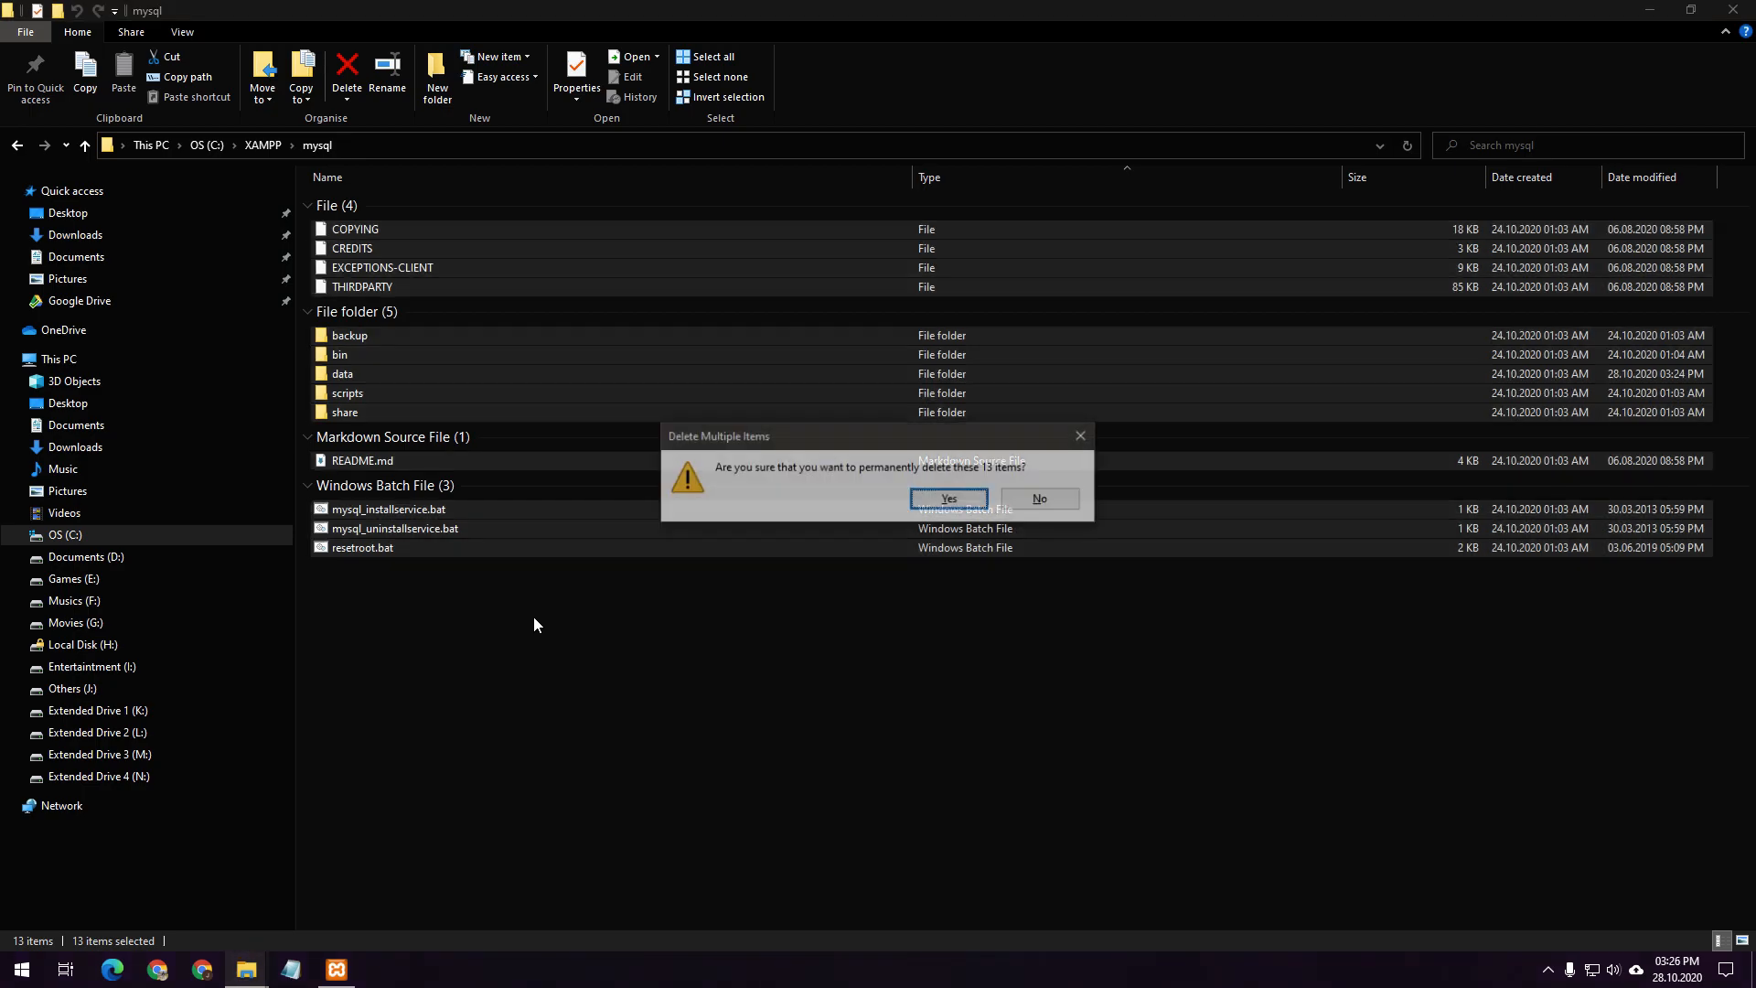
key("Return")
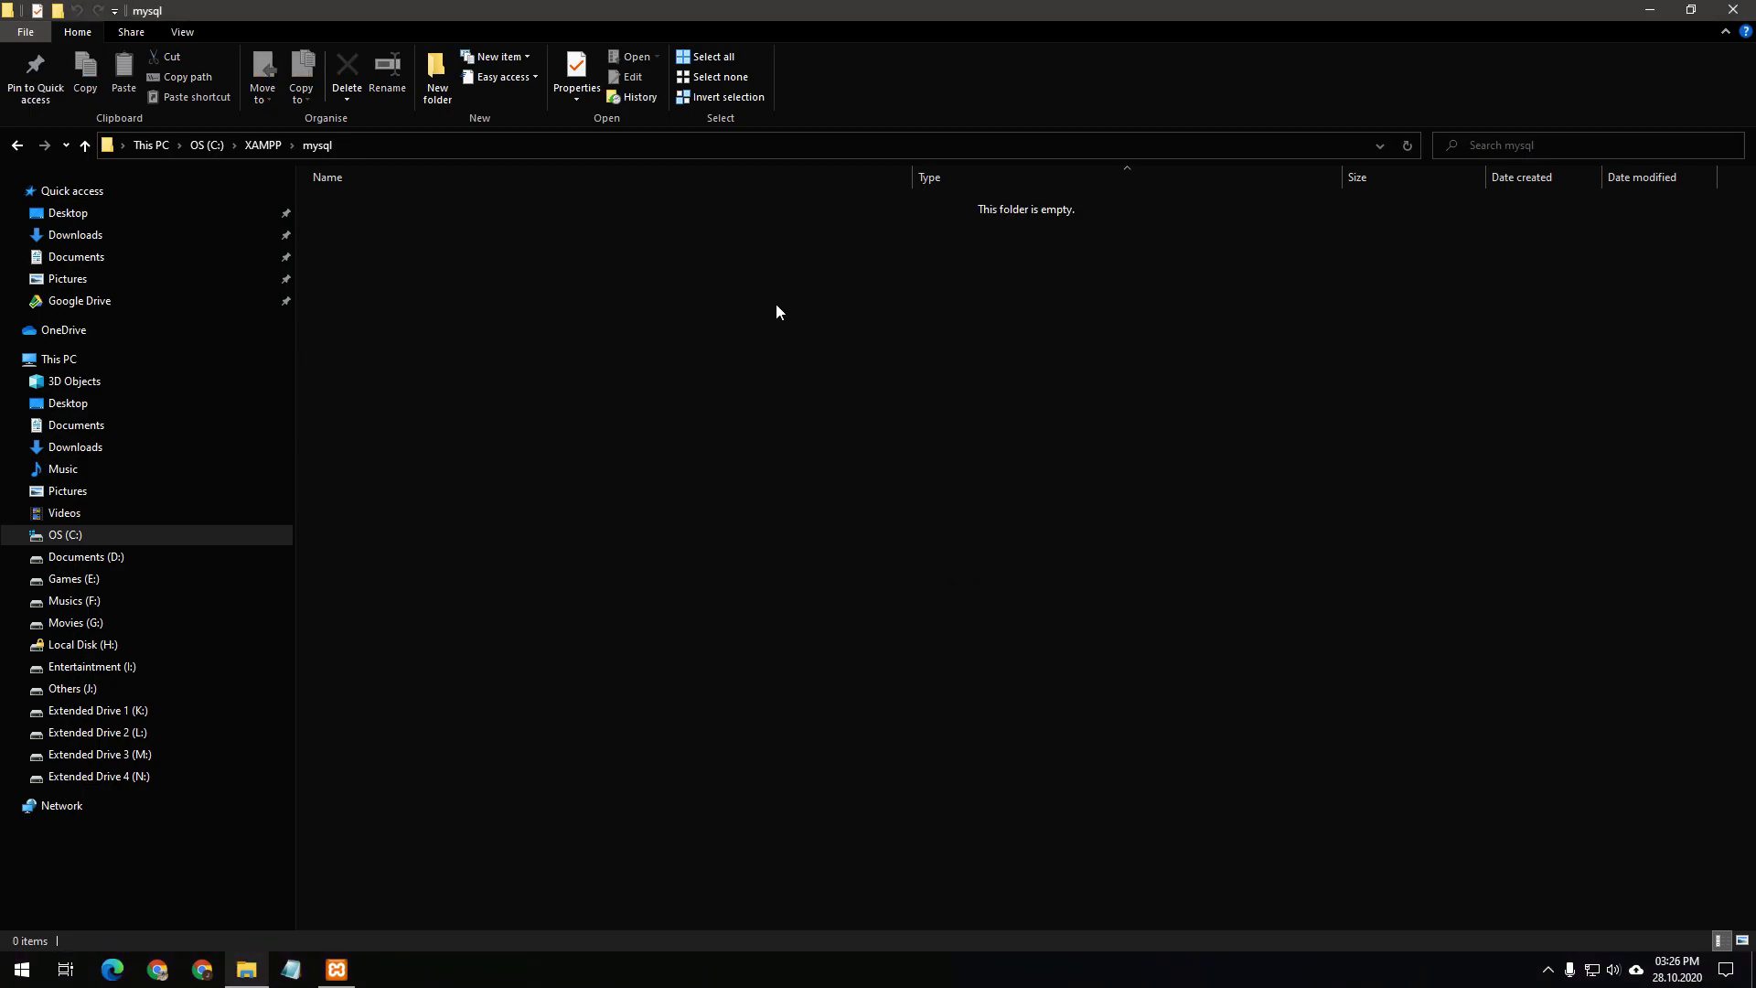
Search 'mysql' in Edge, browse to MySQL Community Server 8.0.22 downloads, then minimize Edge
left_click(112, 966)
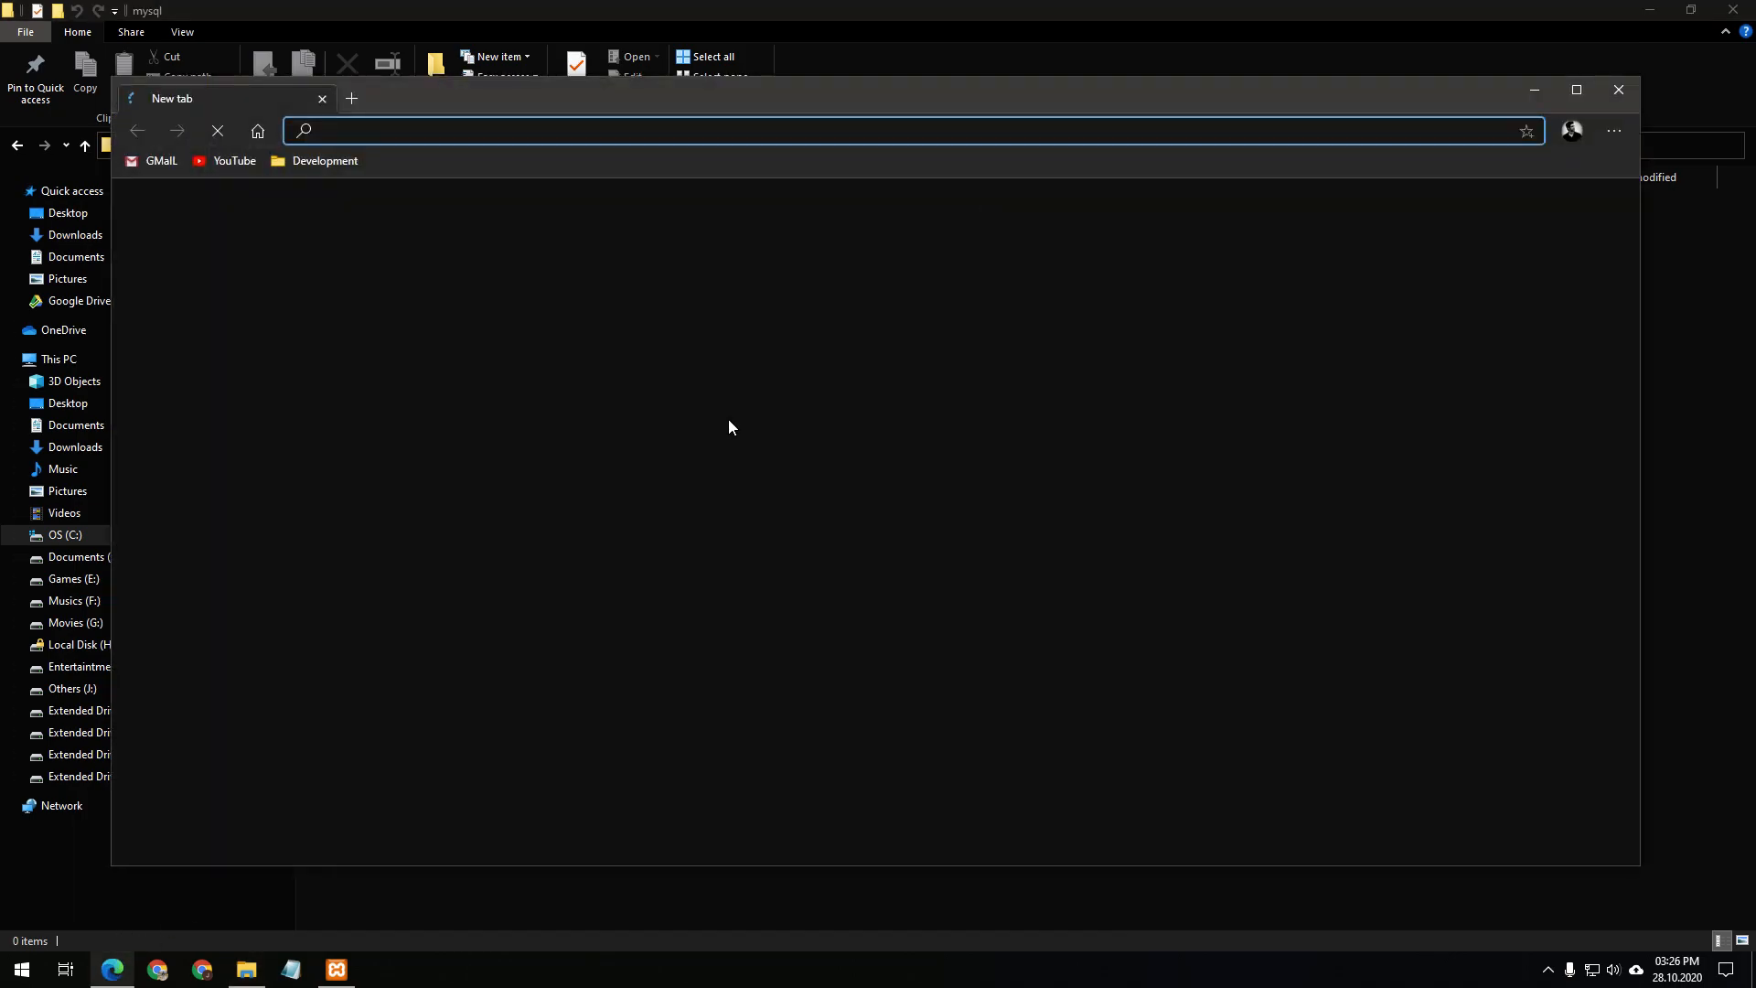
type("mysql")
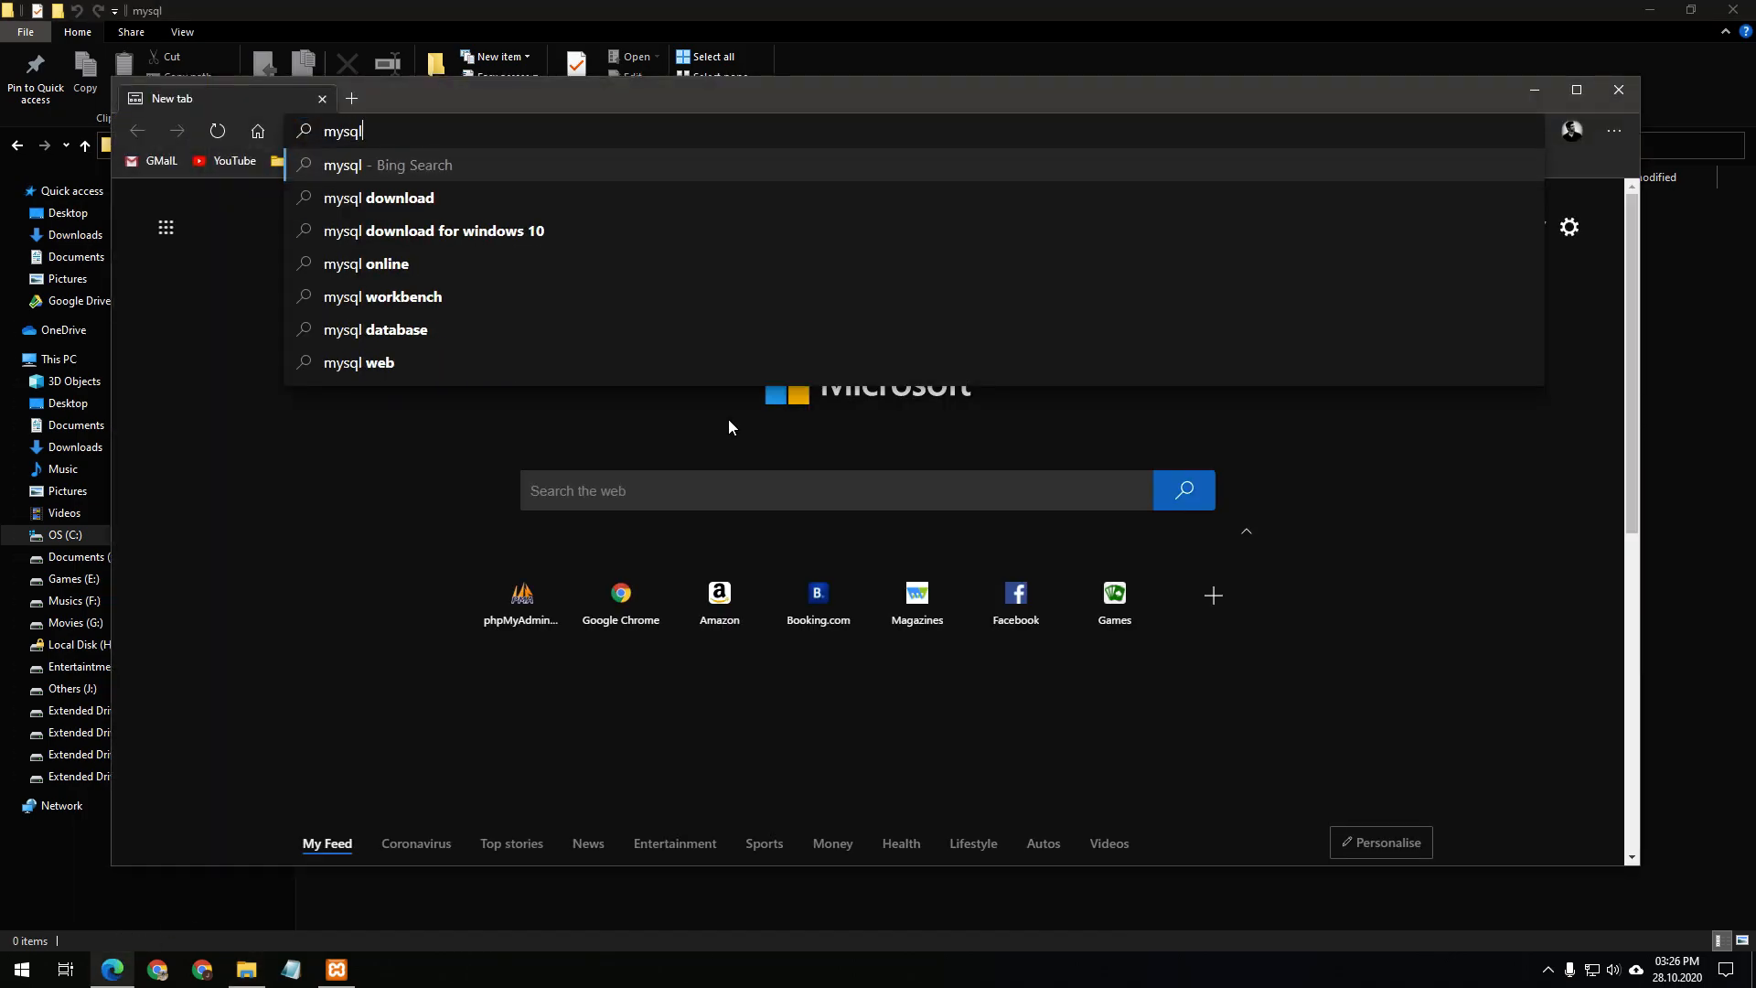
key("ctrl+Return")
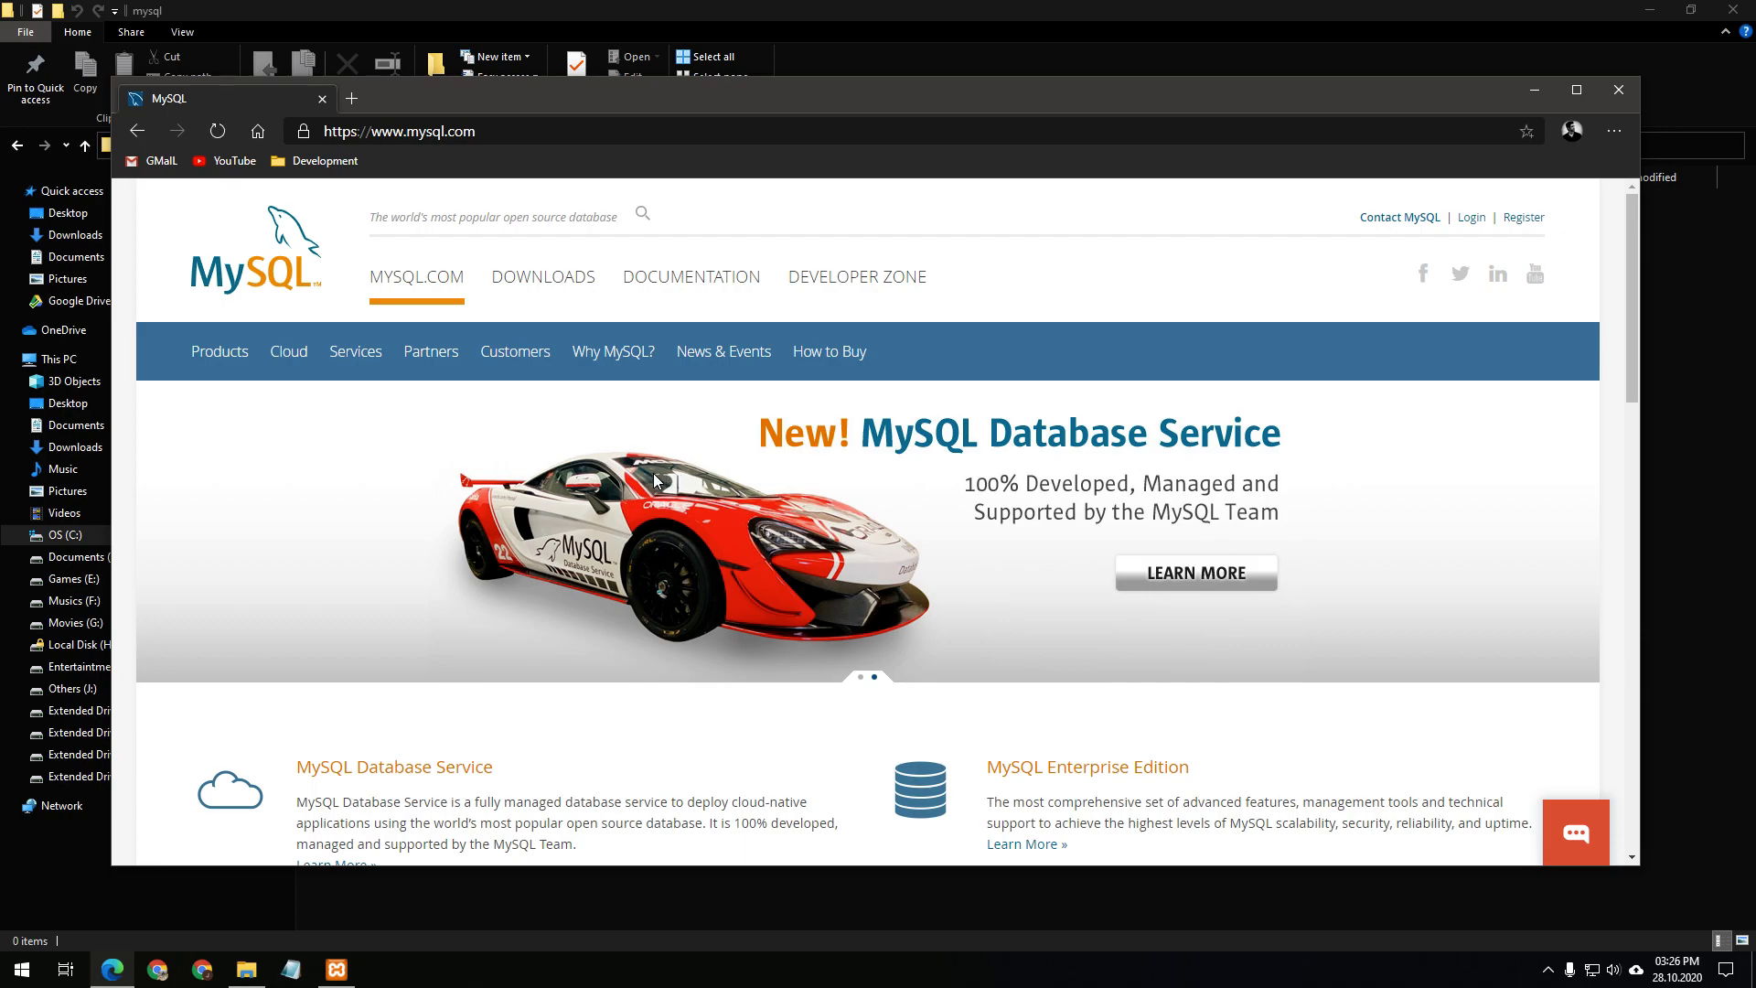
left_click(556, 282)
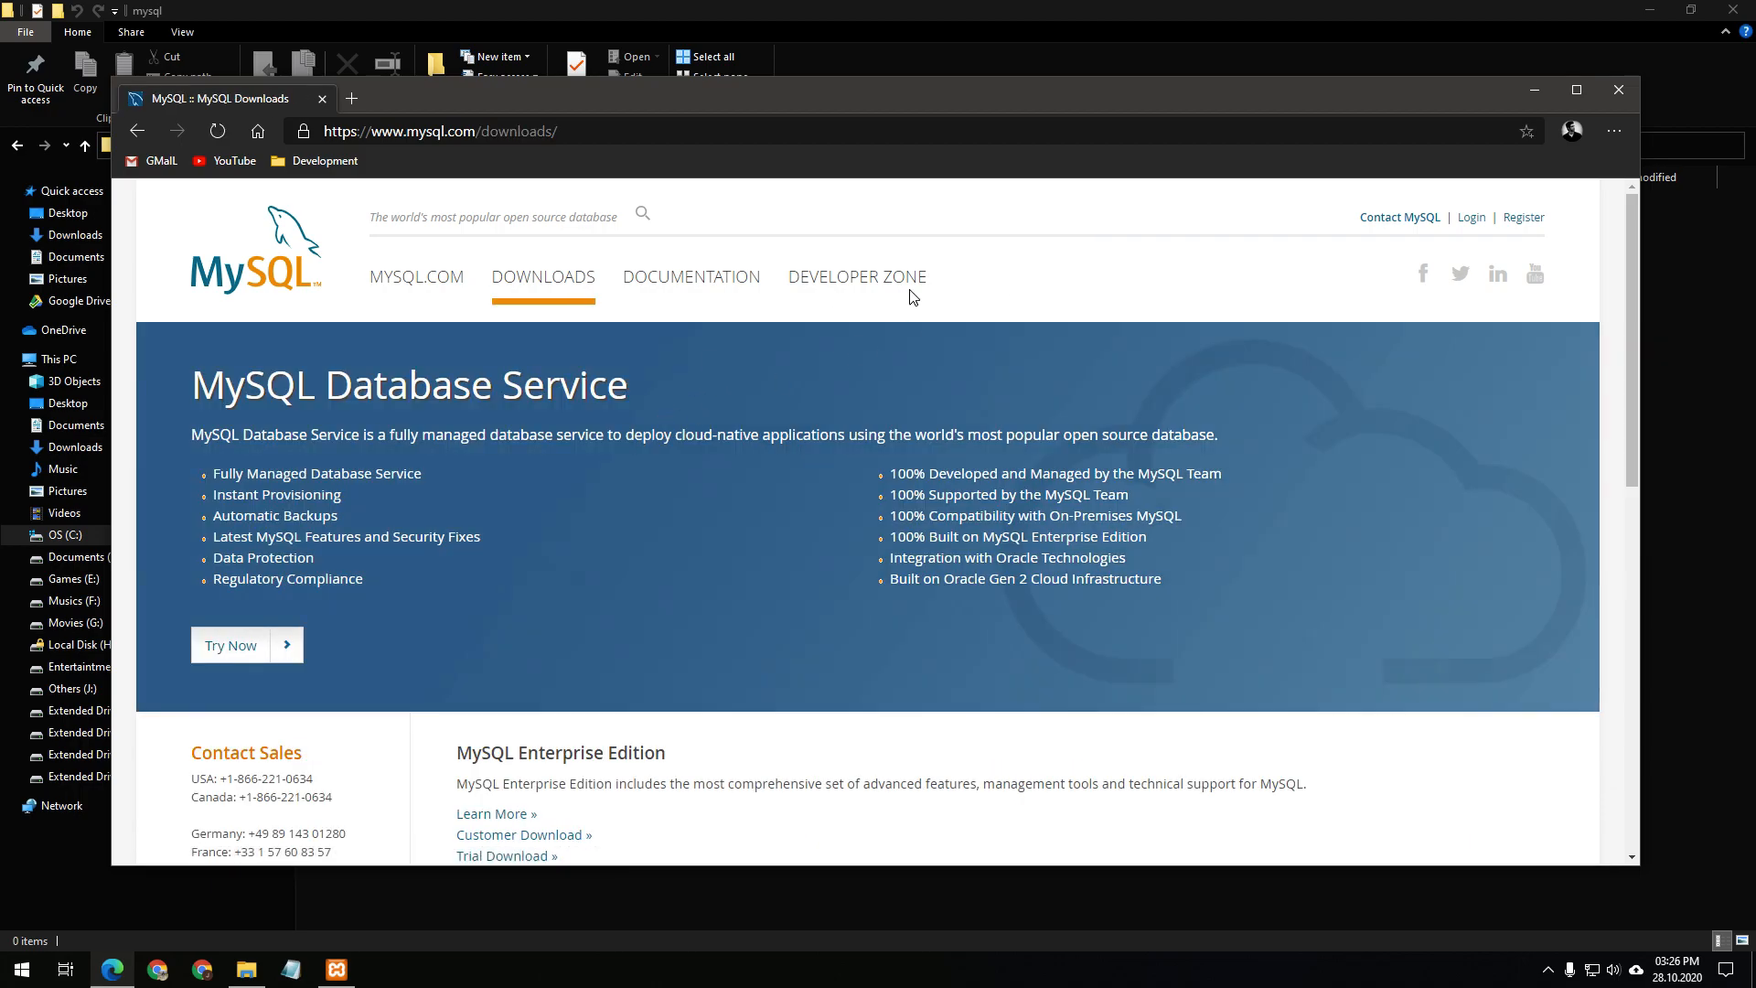
scroll(841, 329, "down", 6)
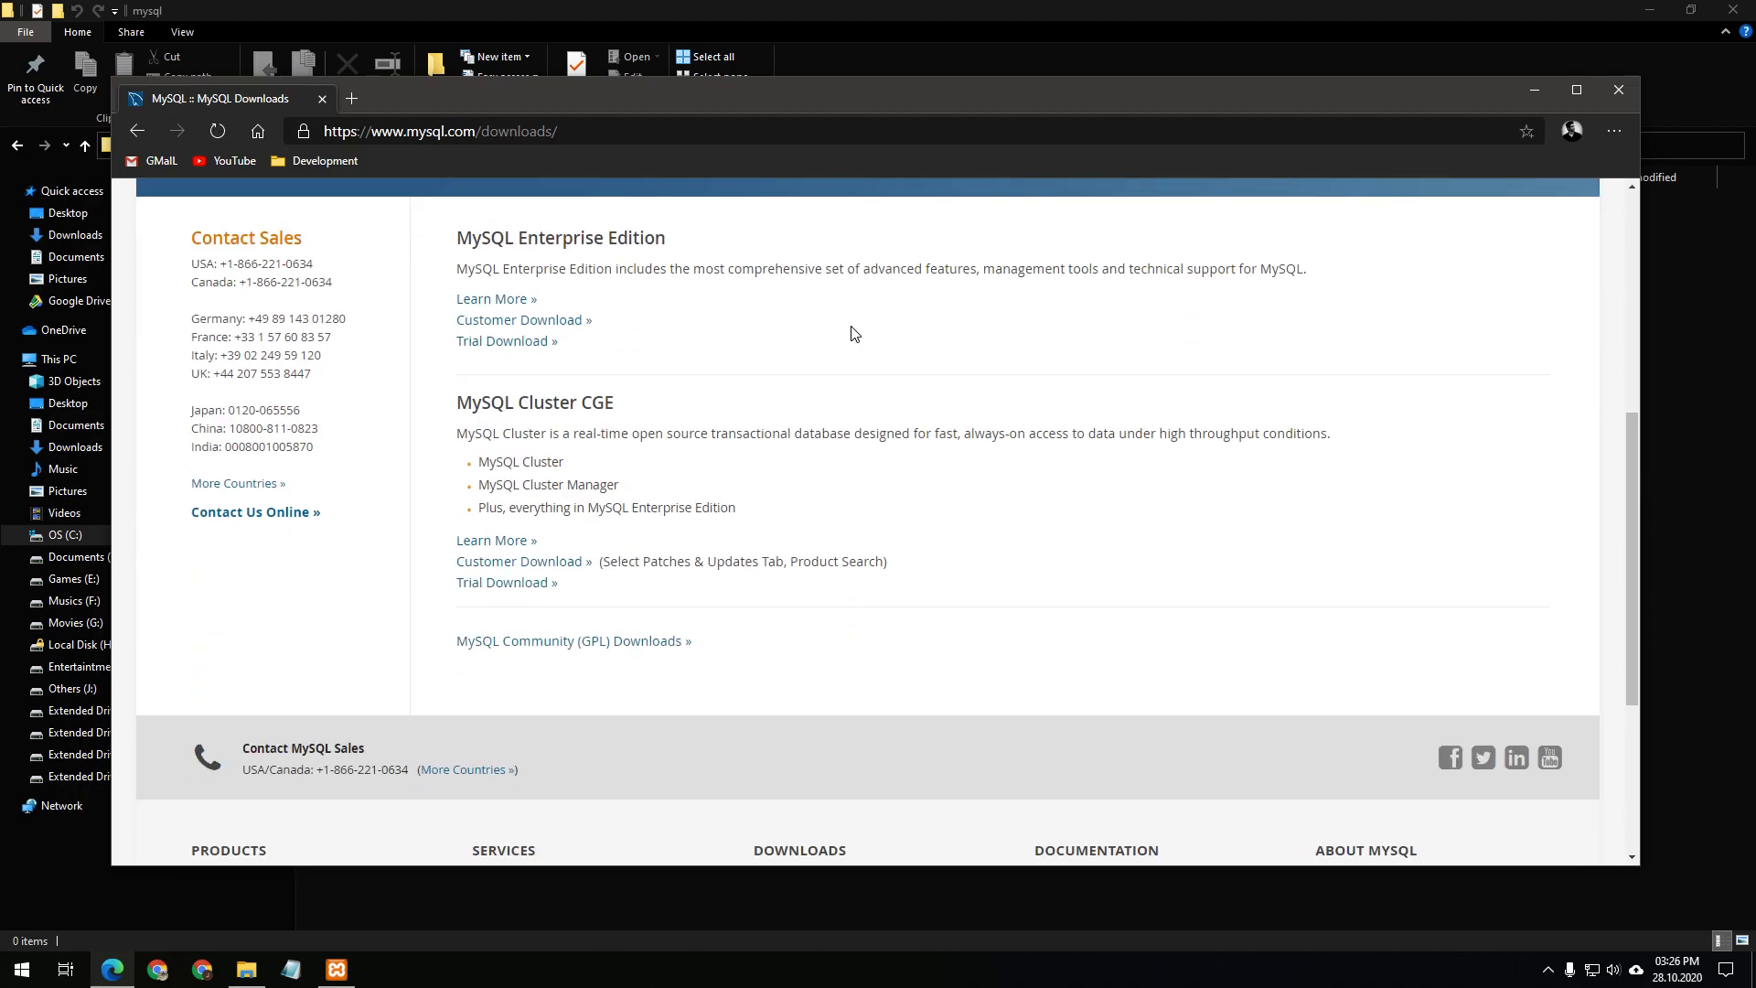
left_click(640, 646)
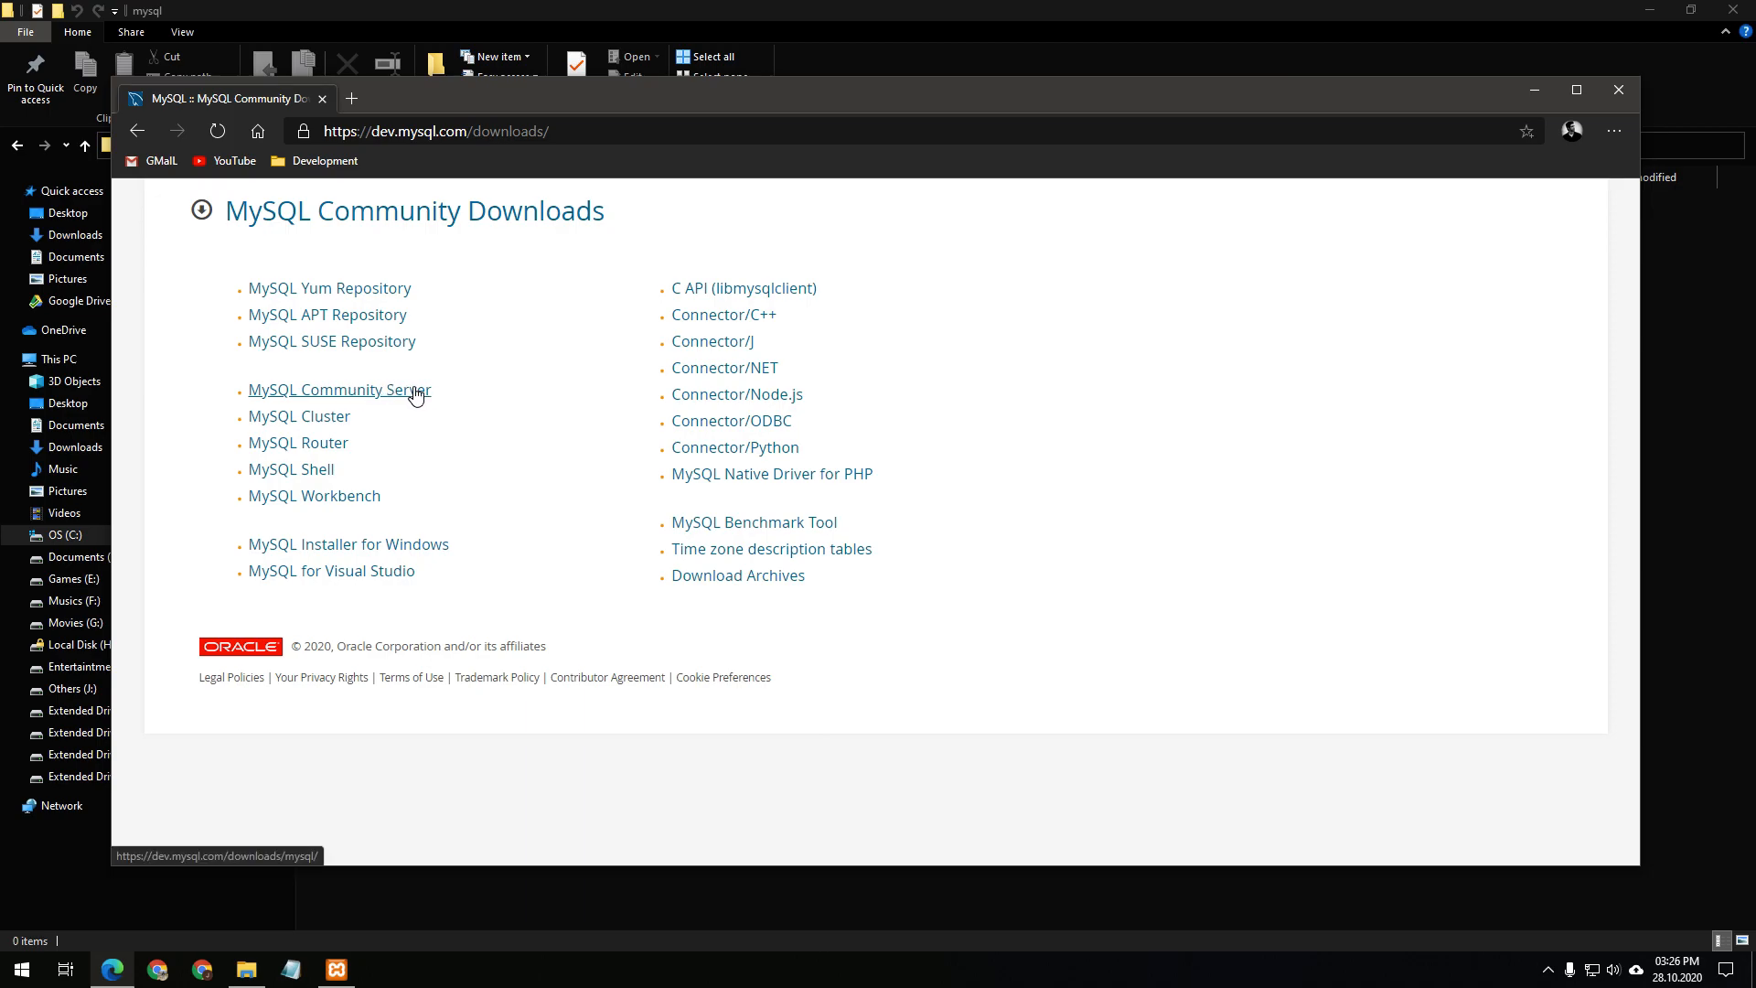
left_click(346, 391)
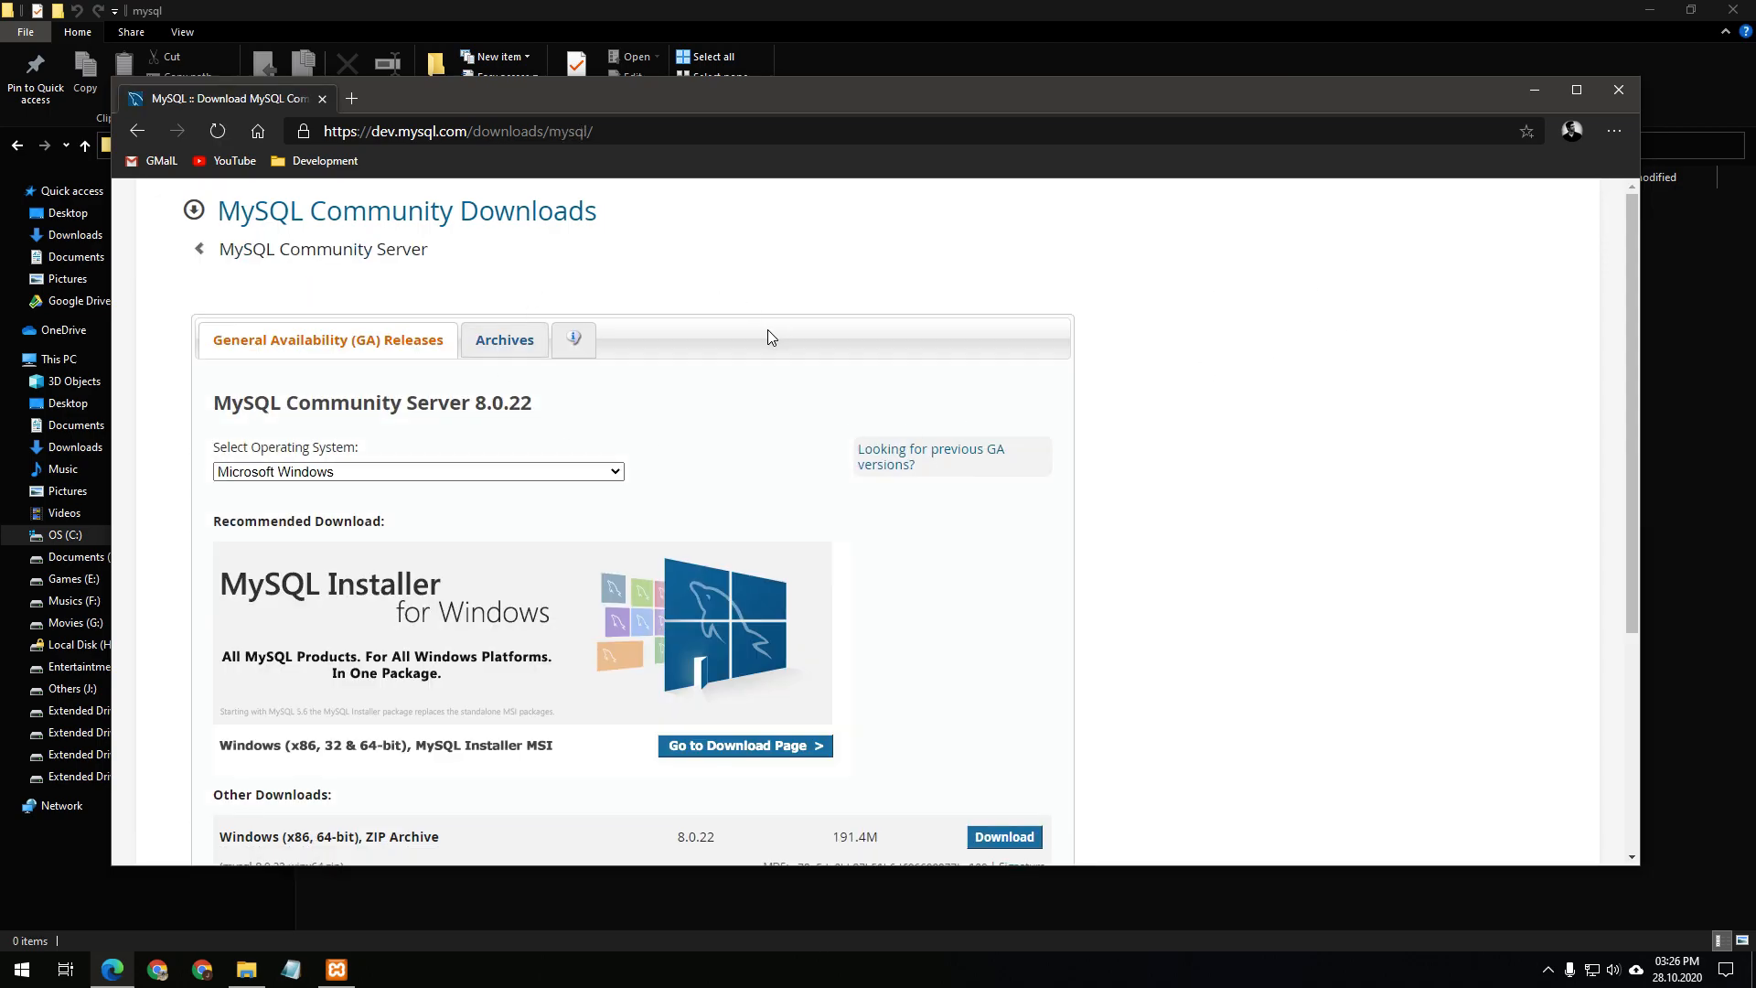
scroll(768, 331, "down", 3)
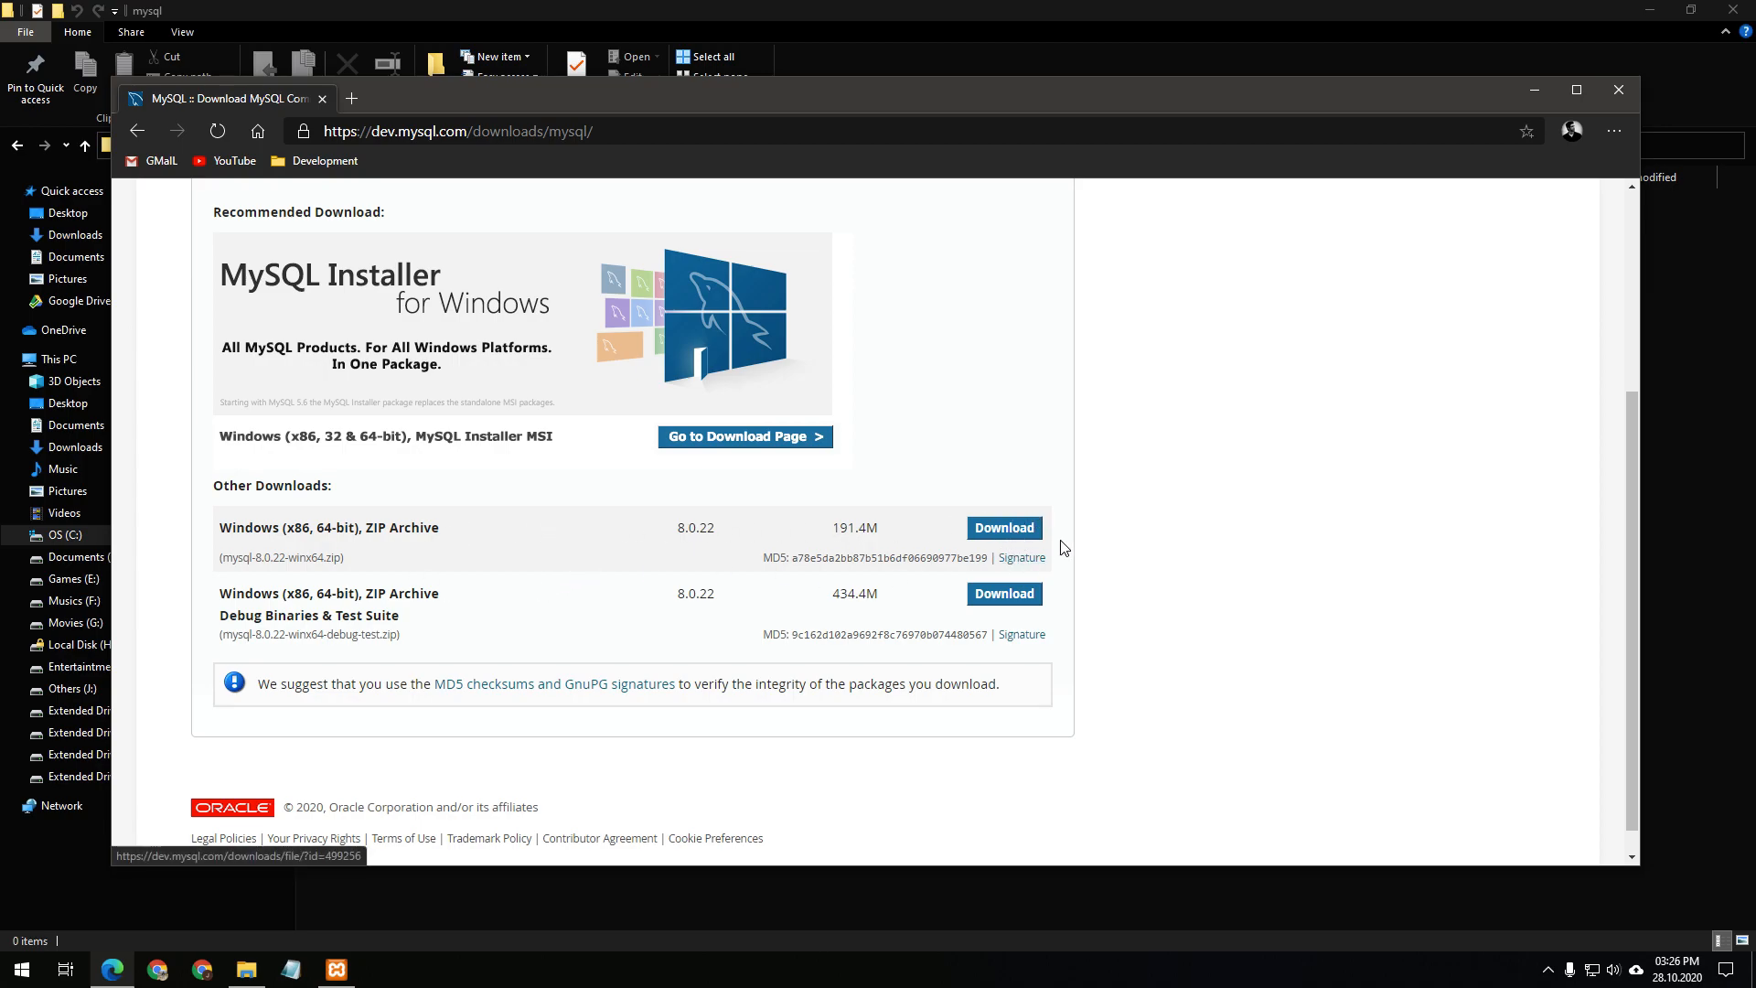
left_click(1537, 92)
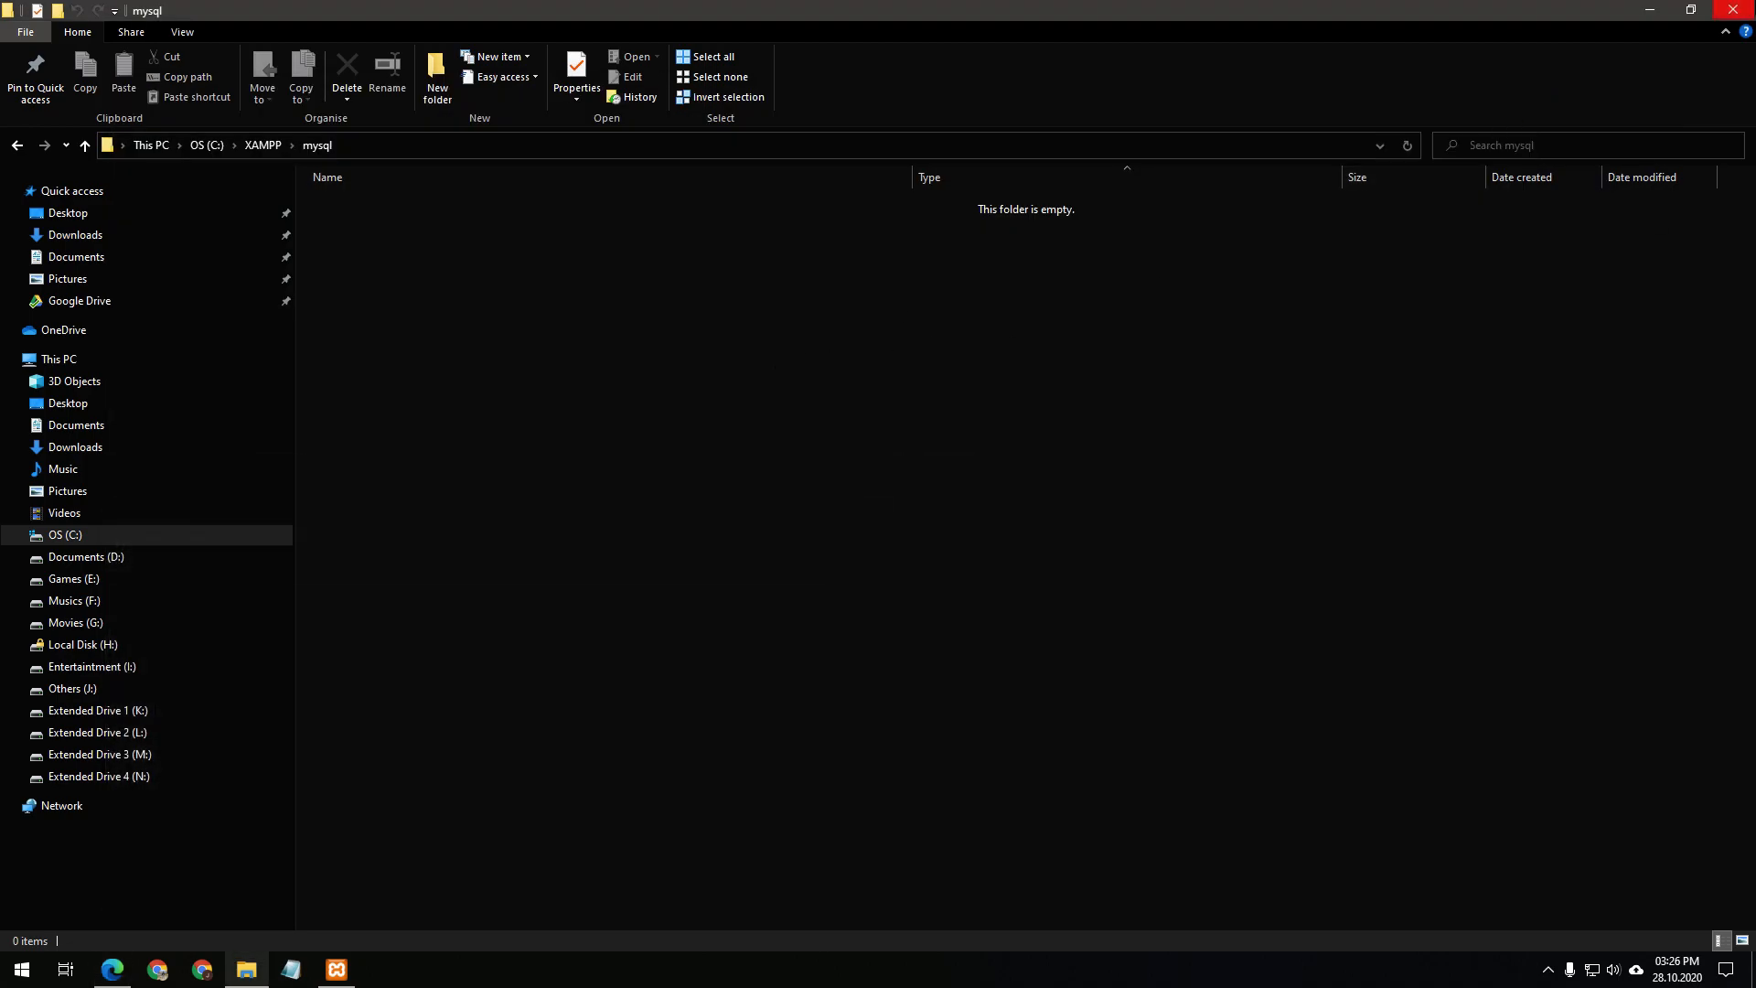
Open MySQL-8.0.22-Win-x64.zip from MariaDB To MySQL and select the bin through share folders
left_click(1654, 9)
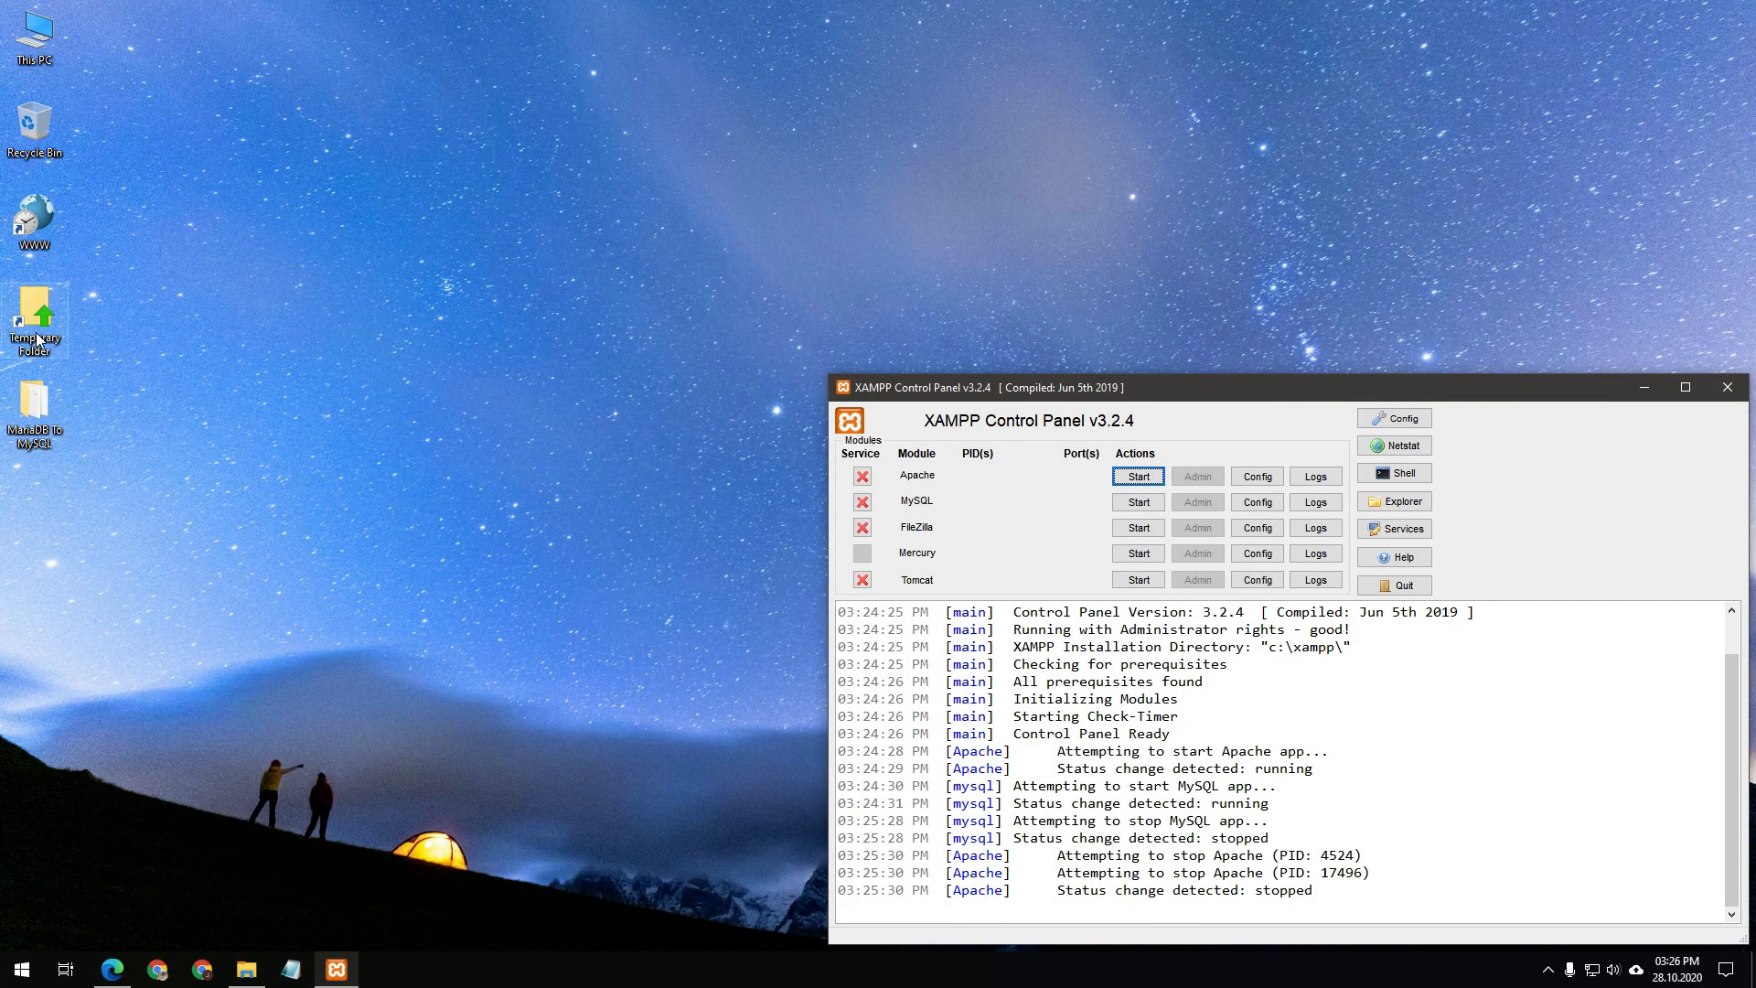
double_click(35, 413)
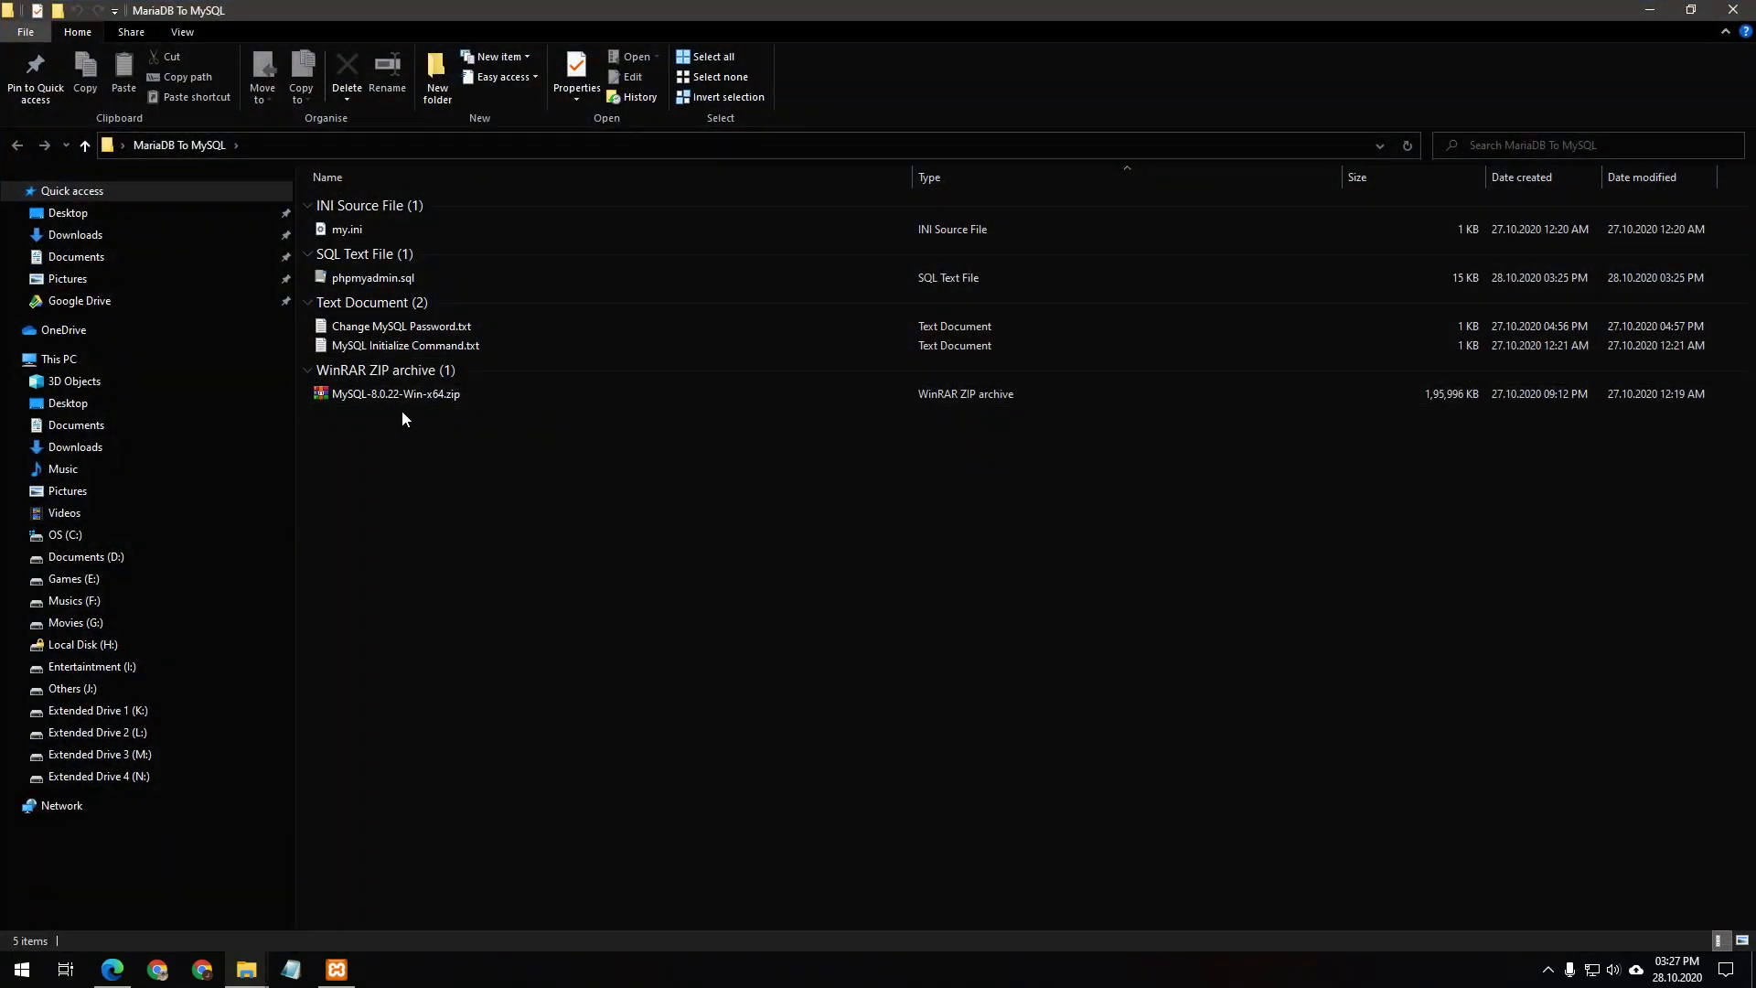
double_click(372, 396)
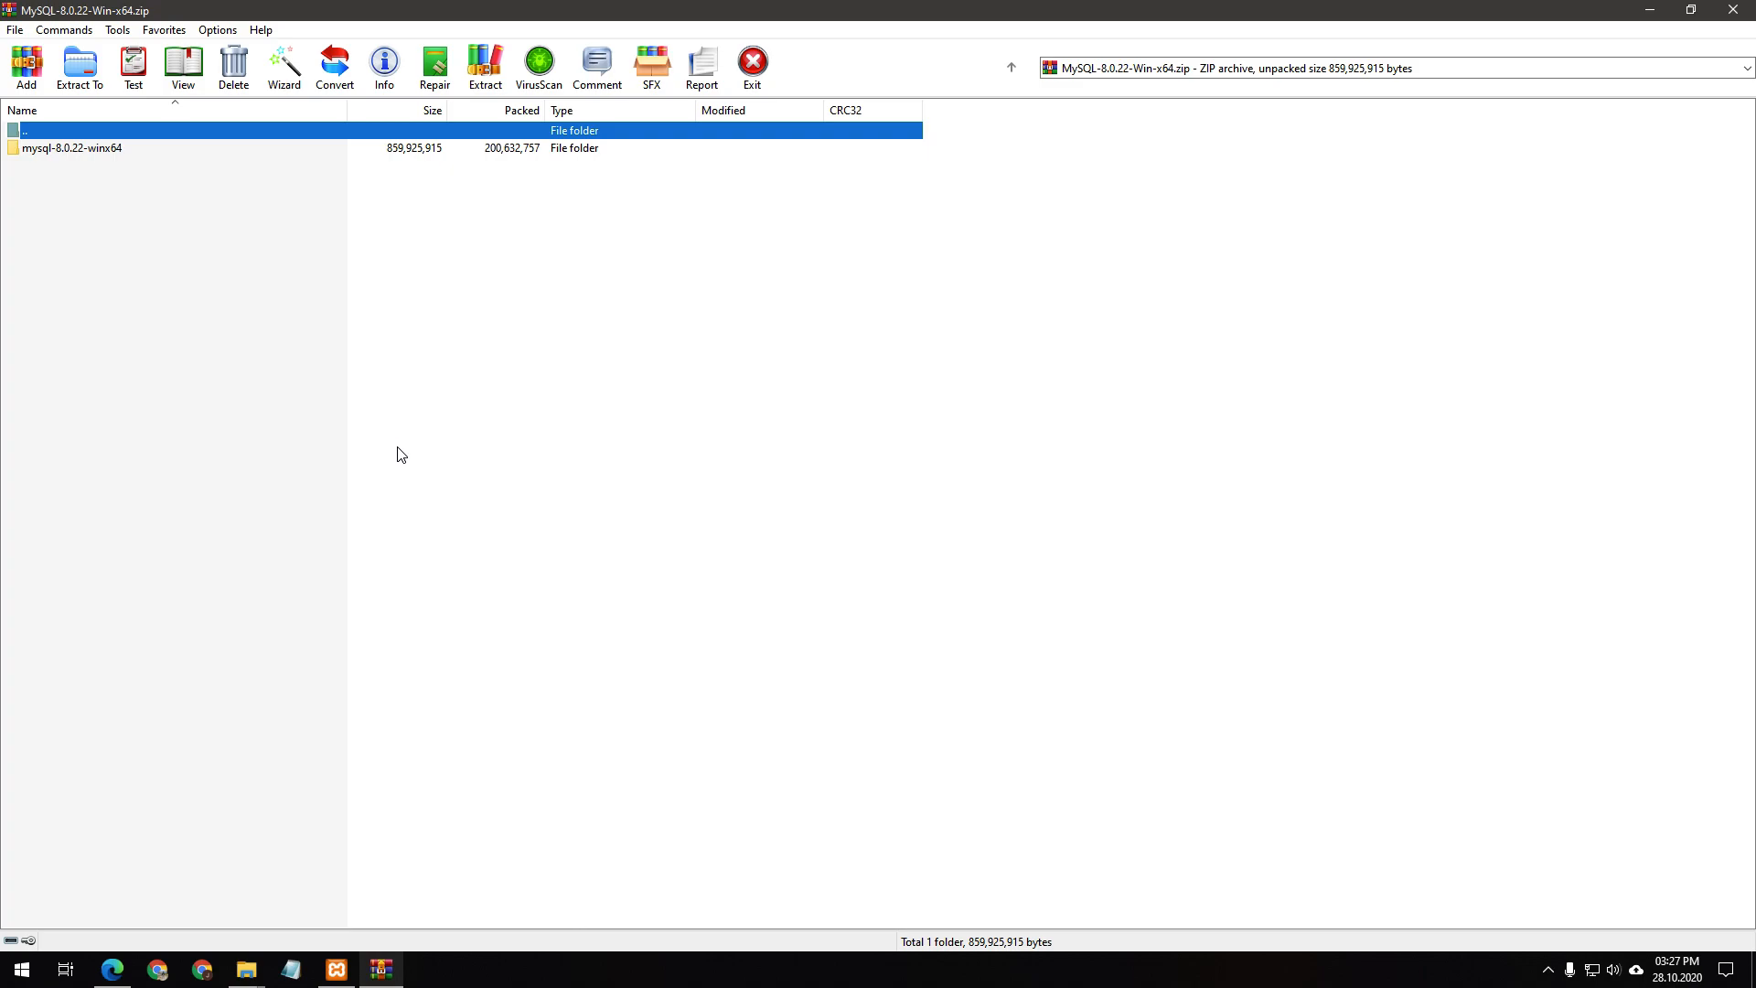
double_click(108, 152)
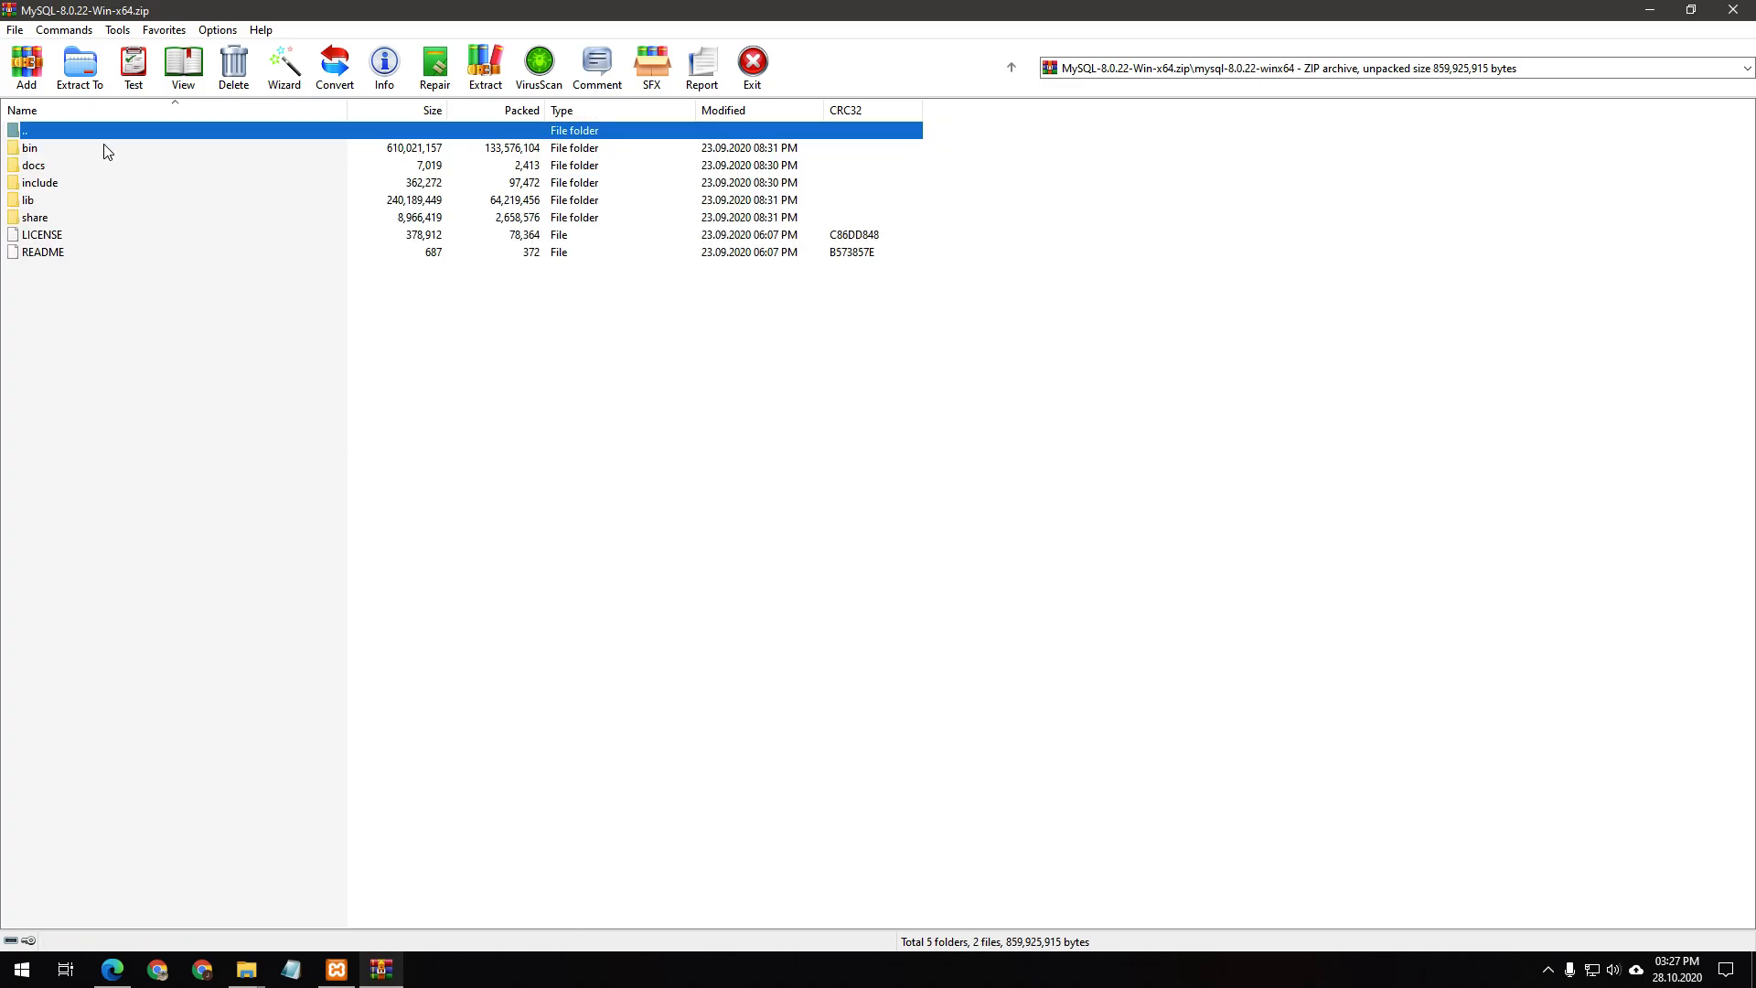
left_click(40, 151)
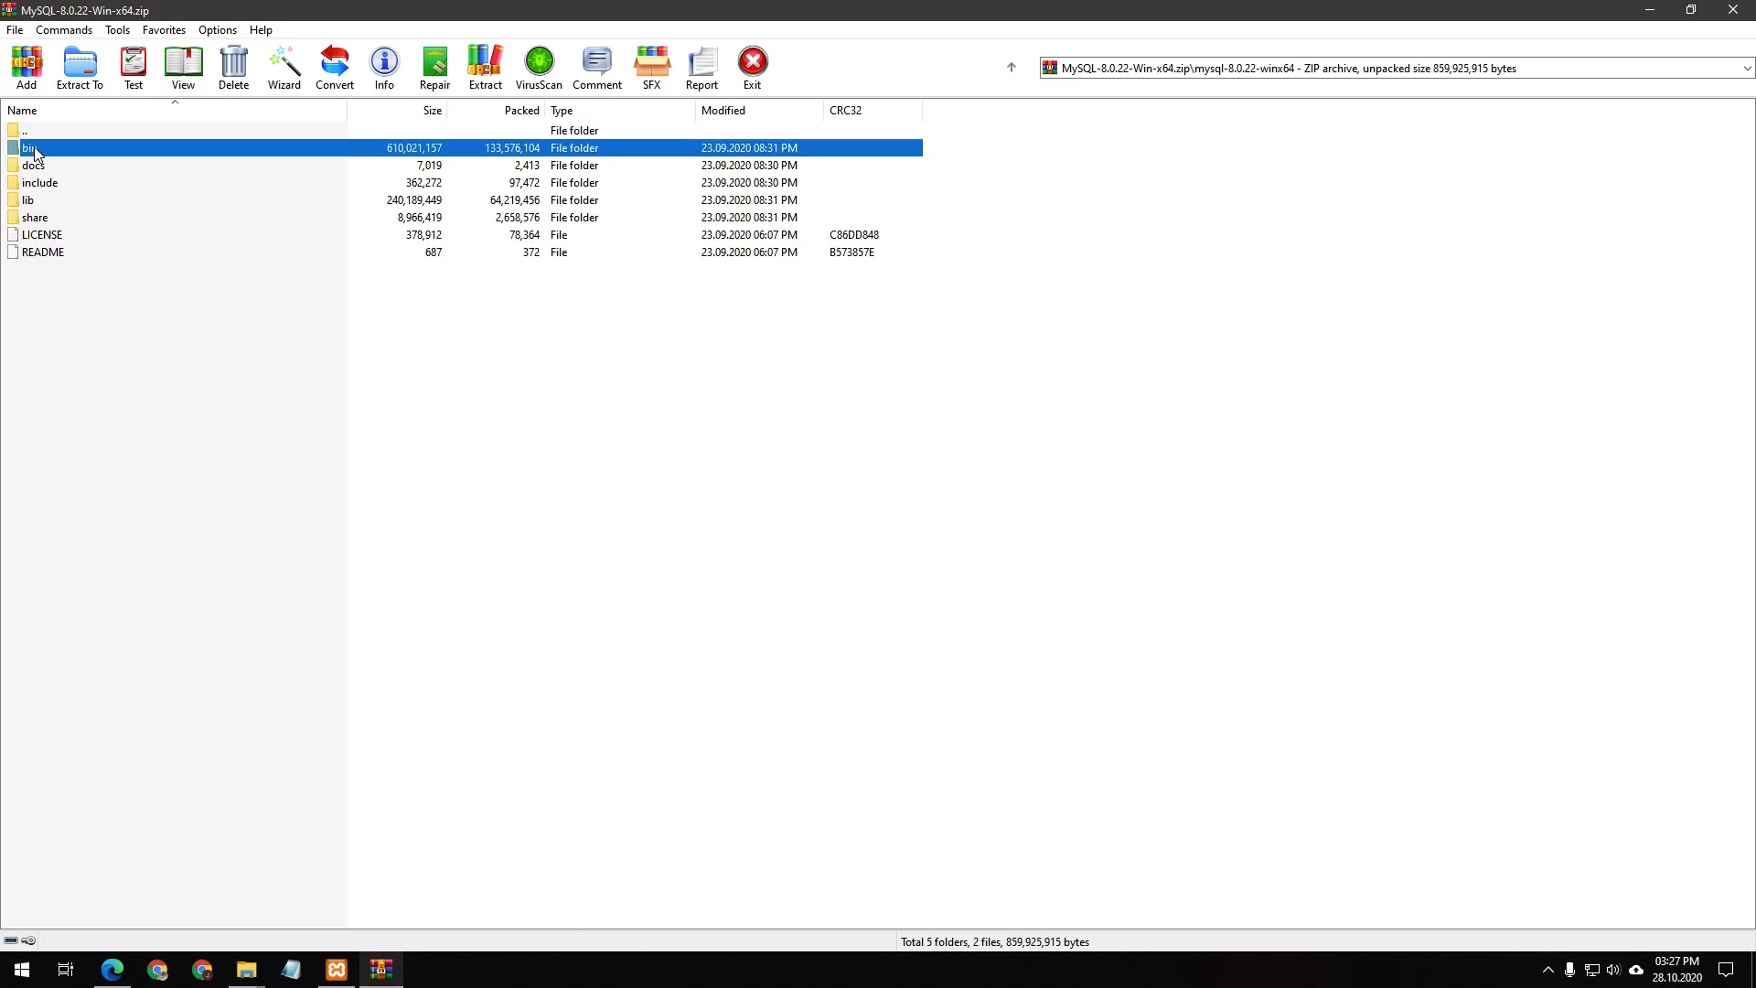
left_click(38, 223, "shift")
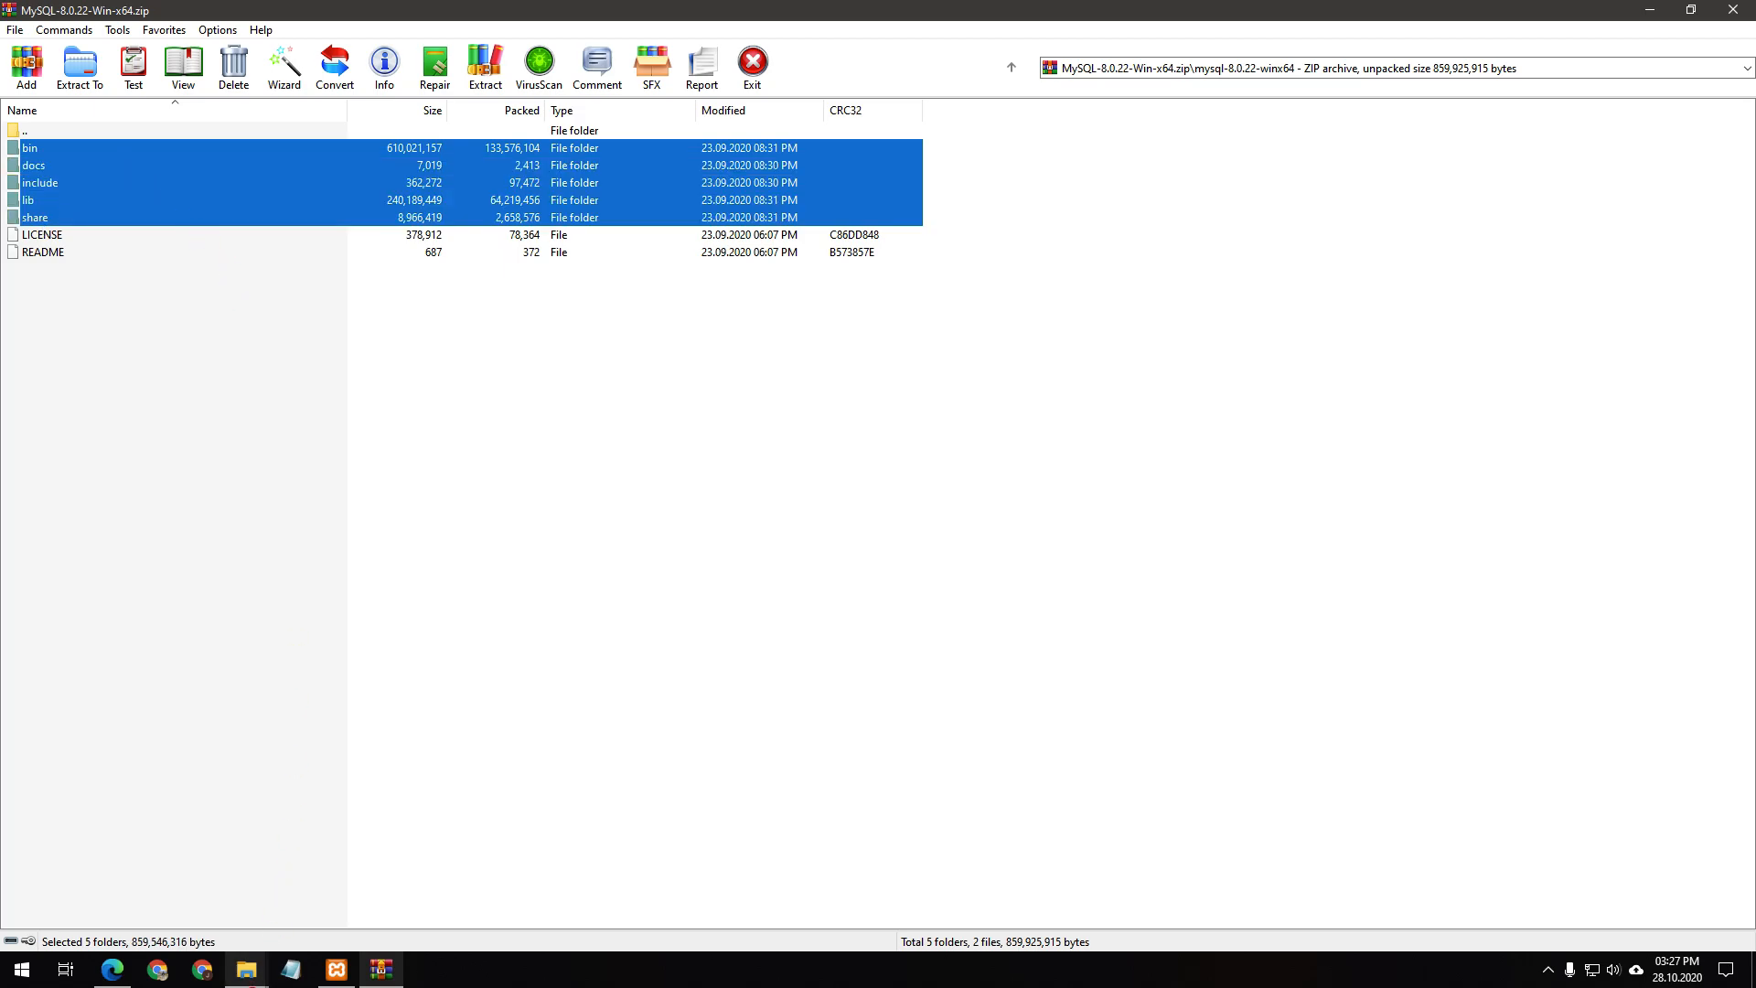
Drag the five folders into C:\XAMPP\mysql, check the bin folder, and close WinRAR
mouse_move(246, 969)
left_click_drag(252, 987, 615, 678)
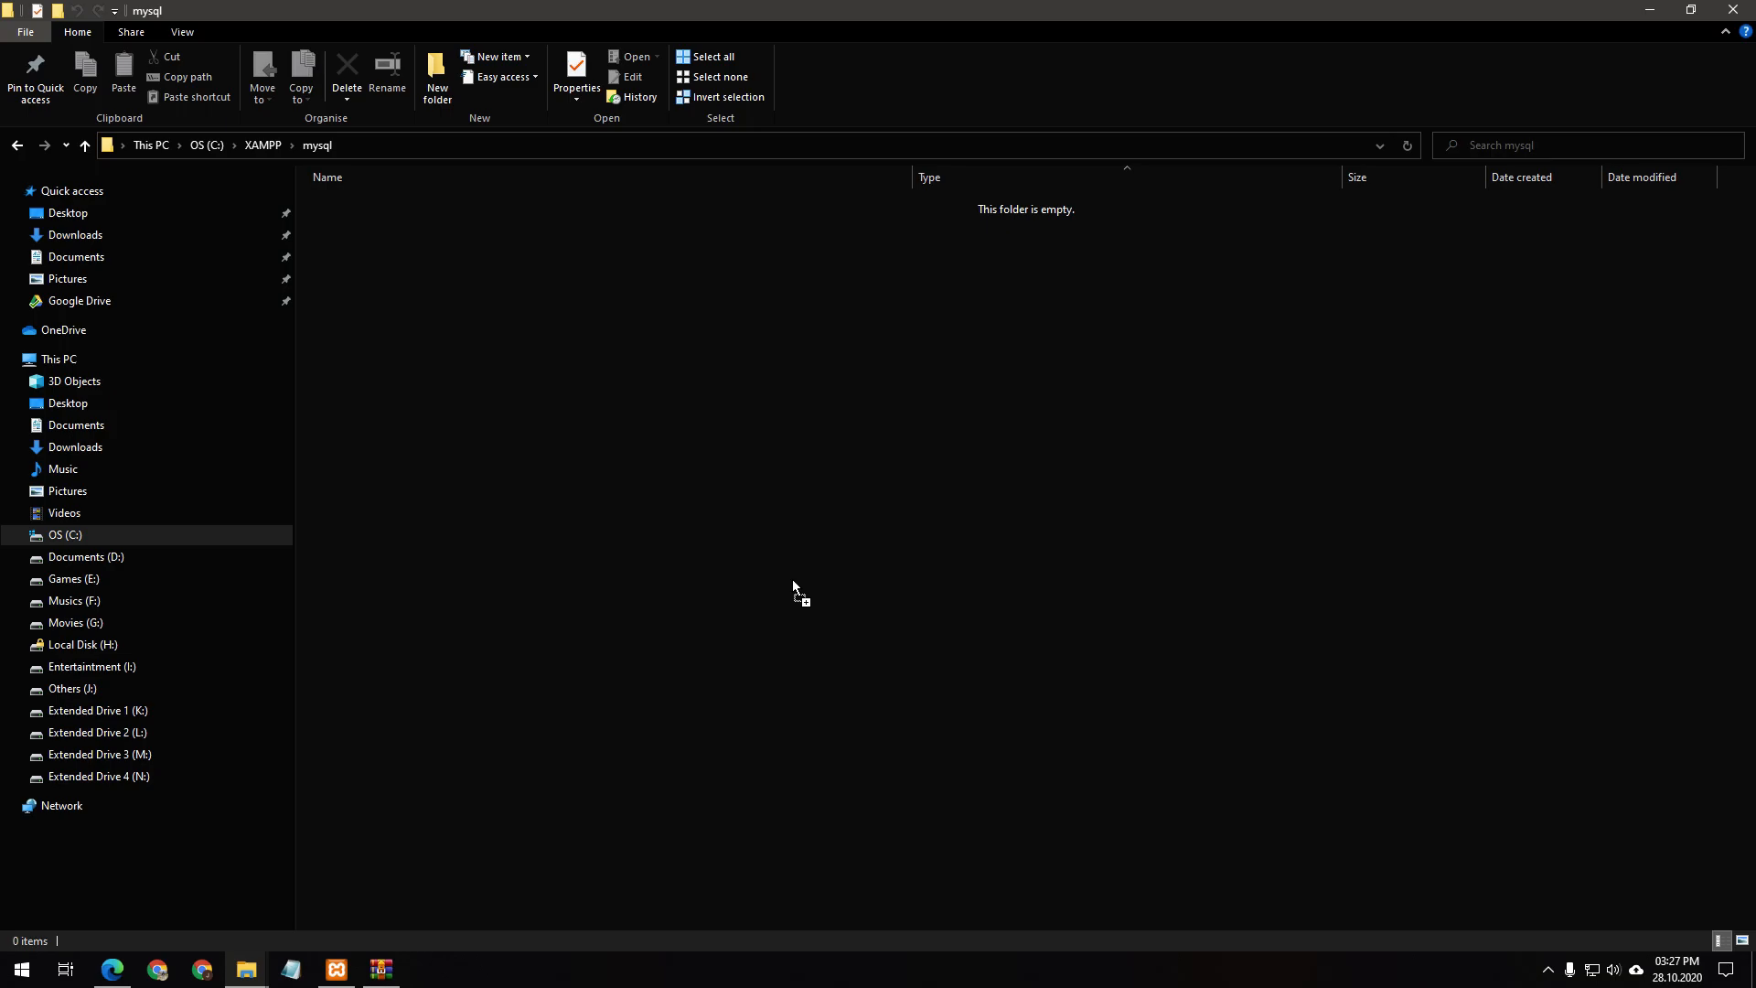
left_click_drag(792, 579, 793, 579)
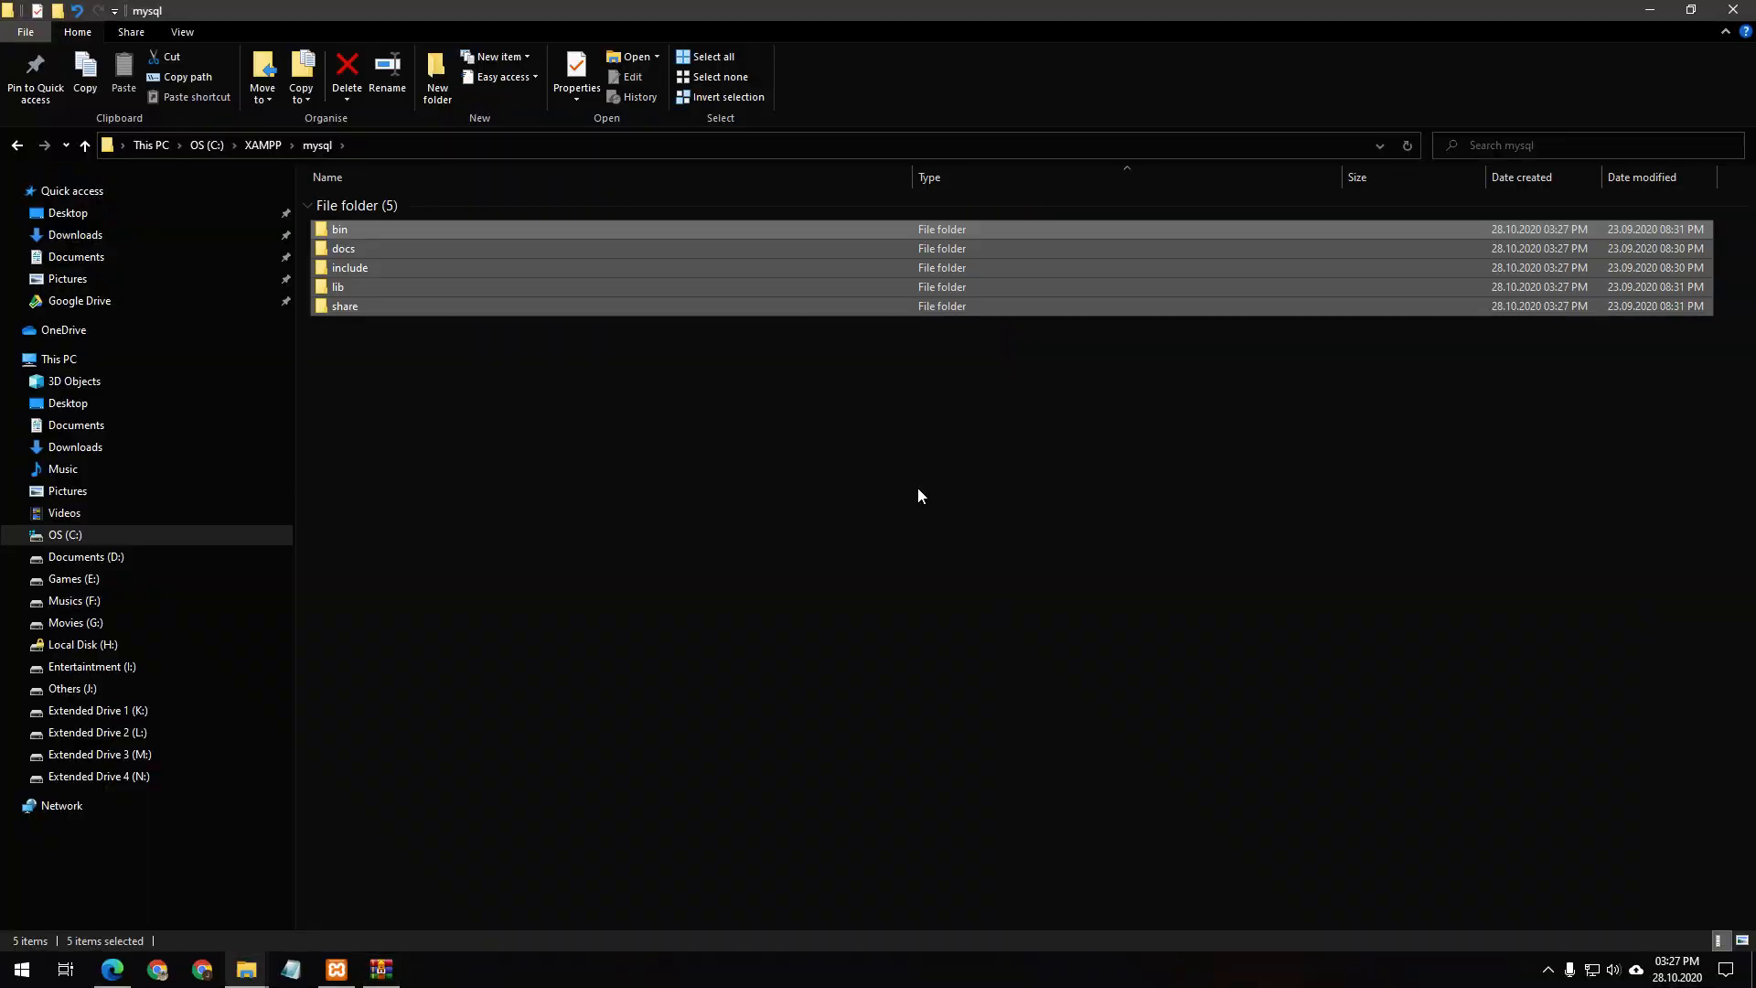
left_click(918, 490)
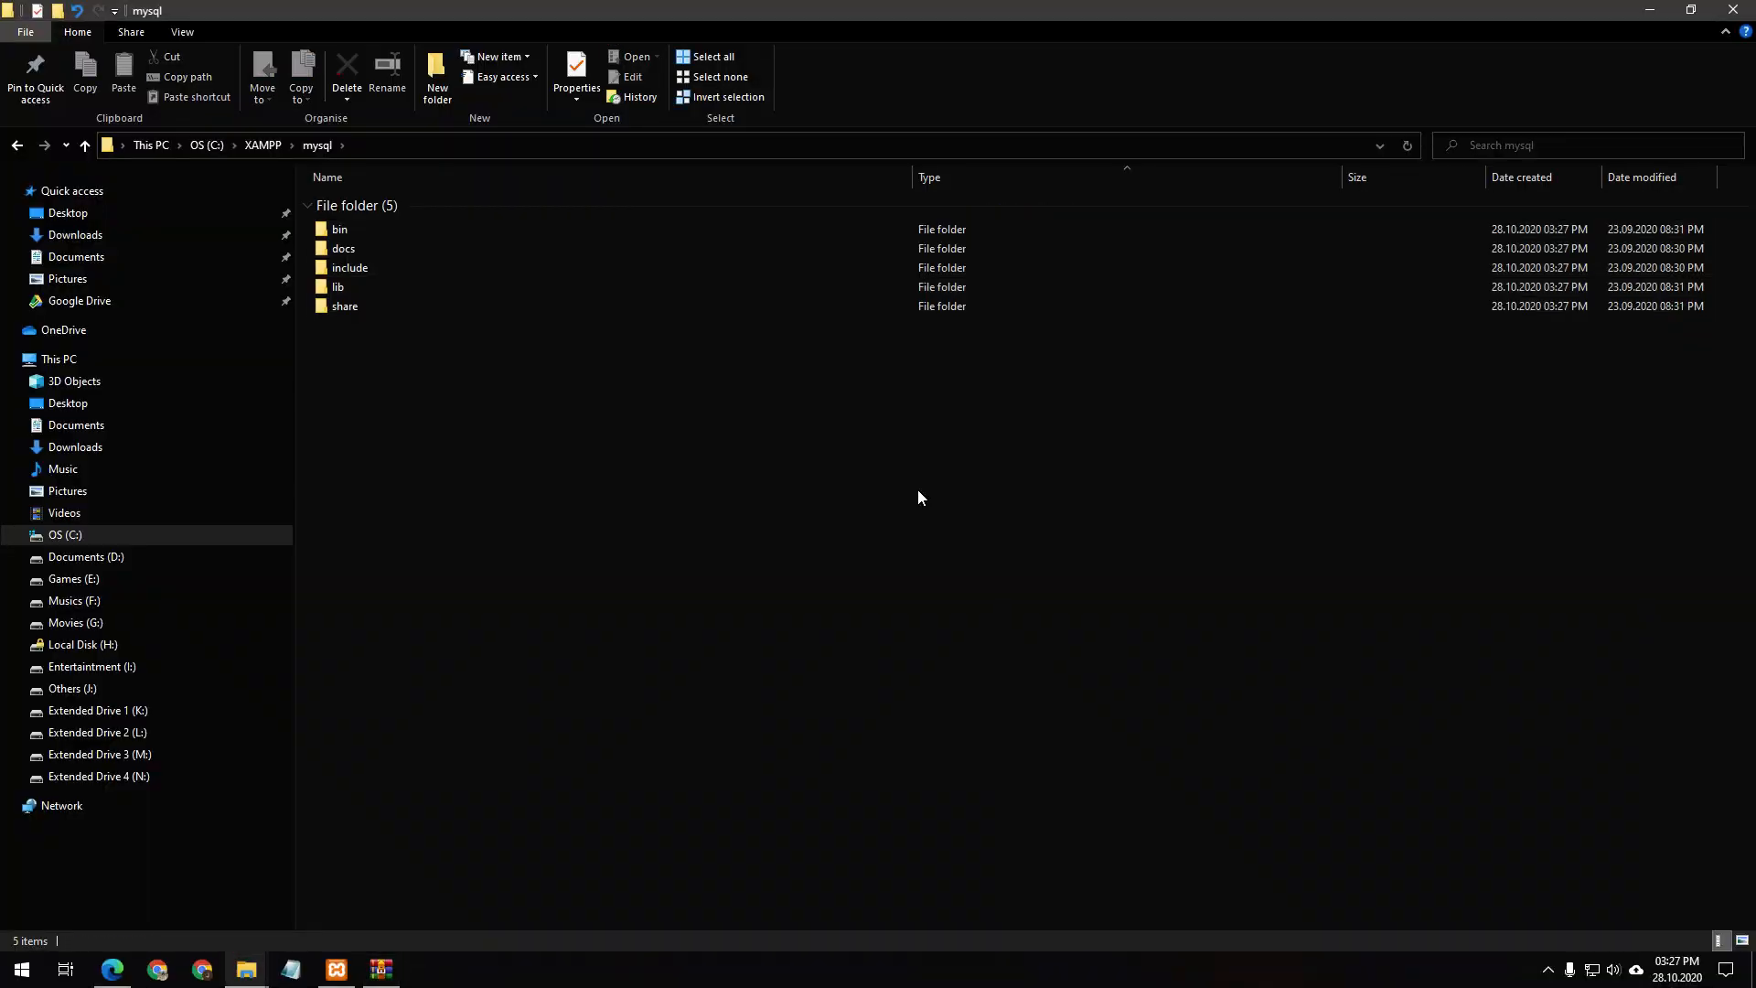
double_click(341, 237)
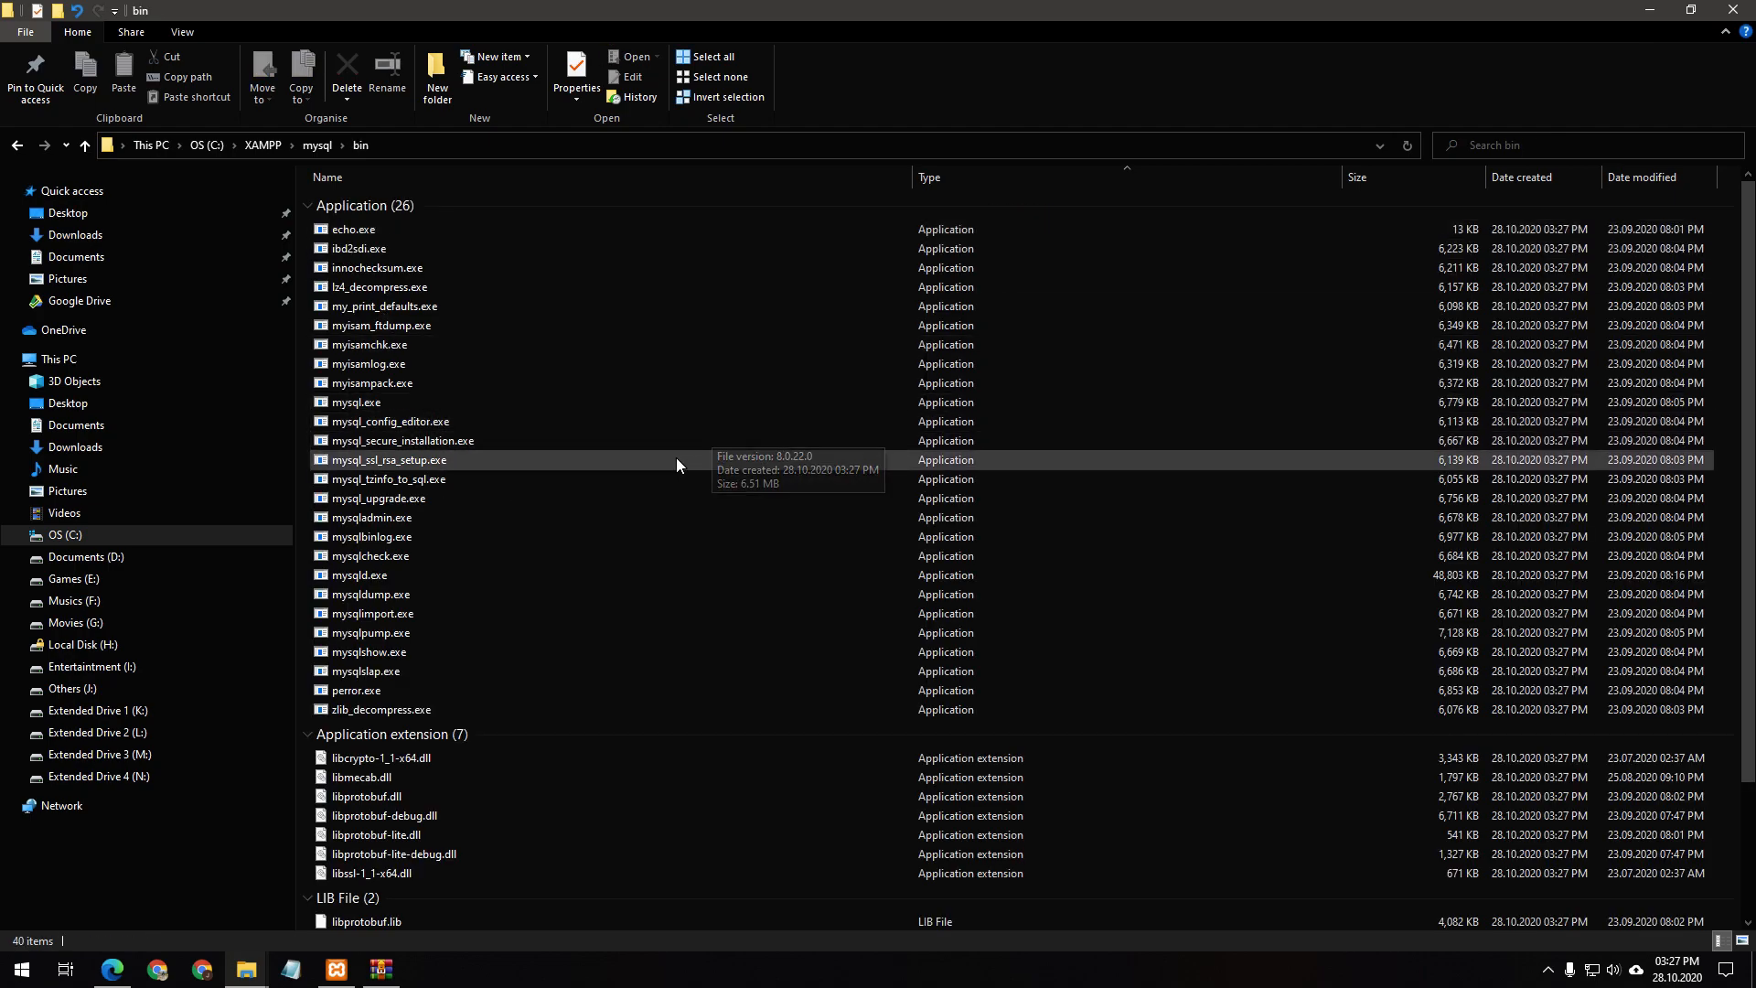
left_click(1649, 10)
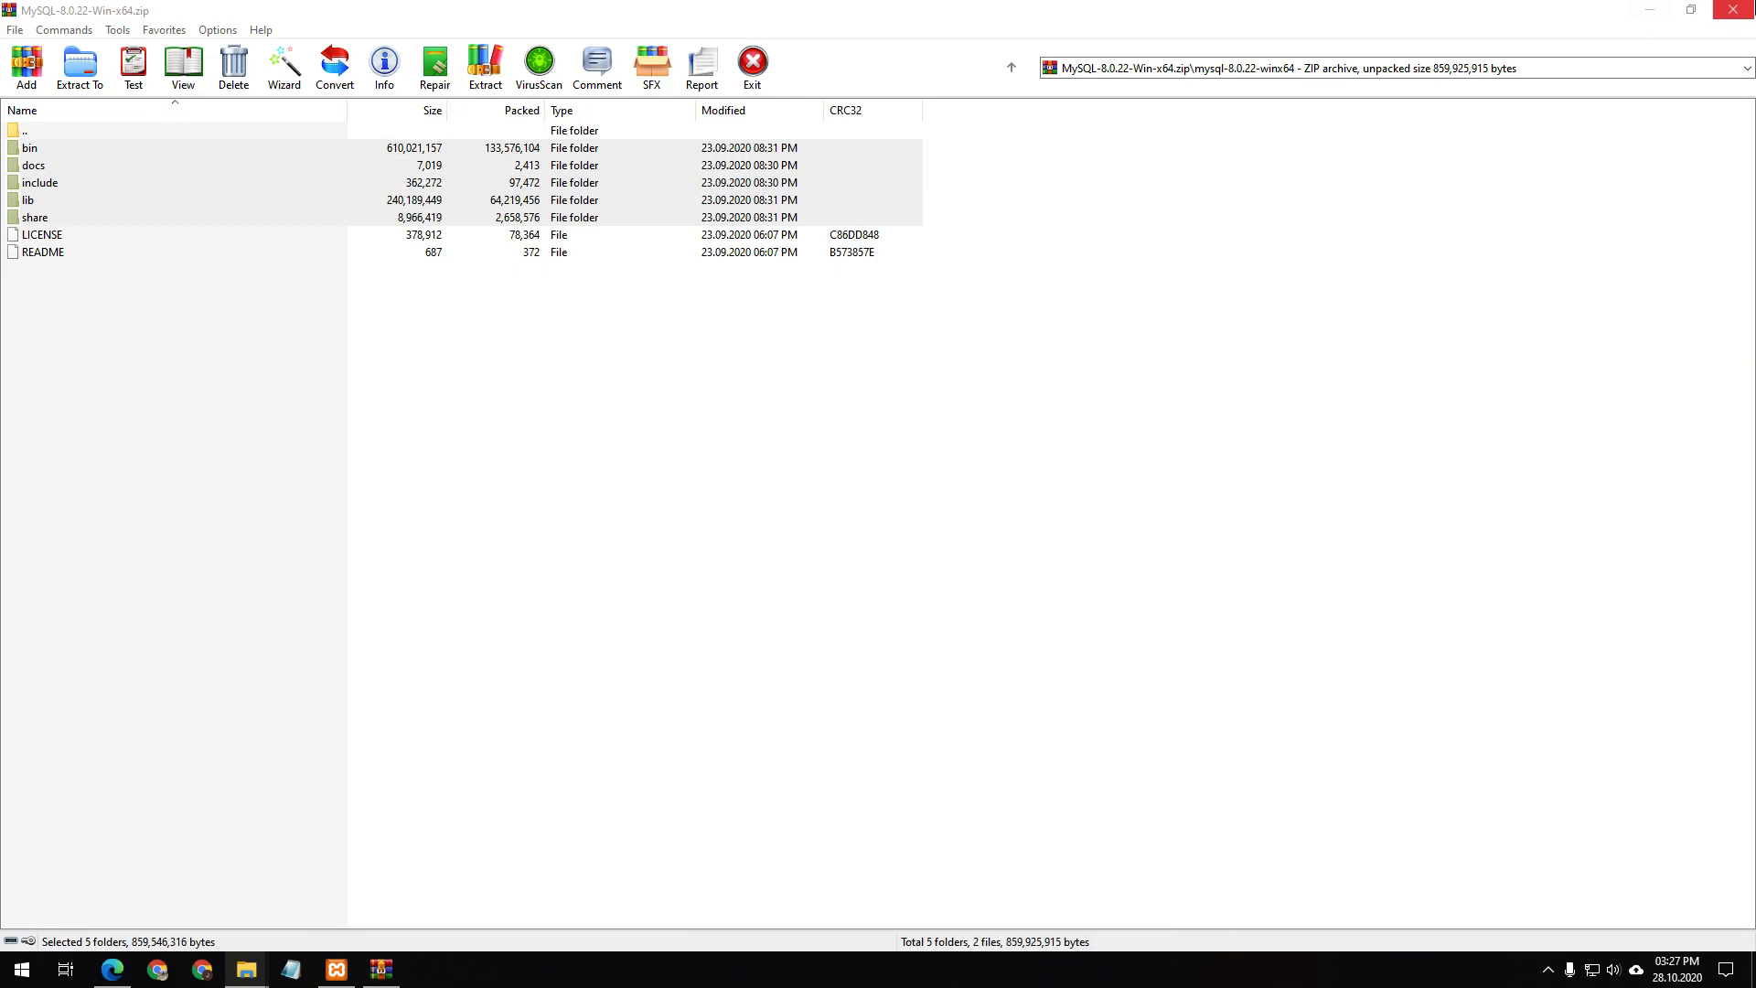
left_click(1733, 10)
left_click(556, 549)
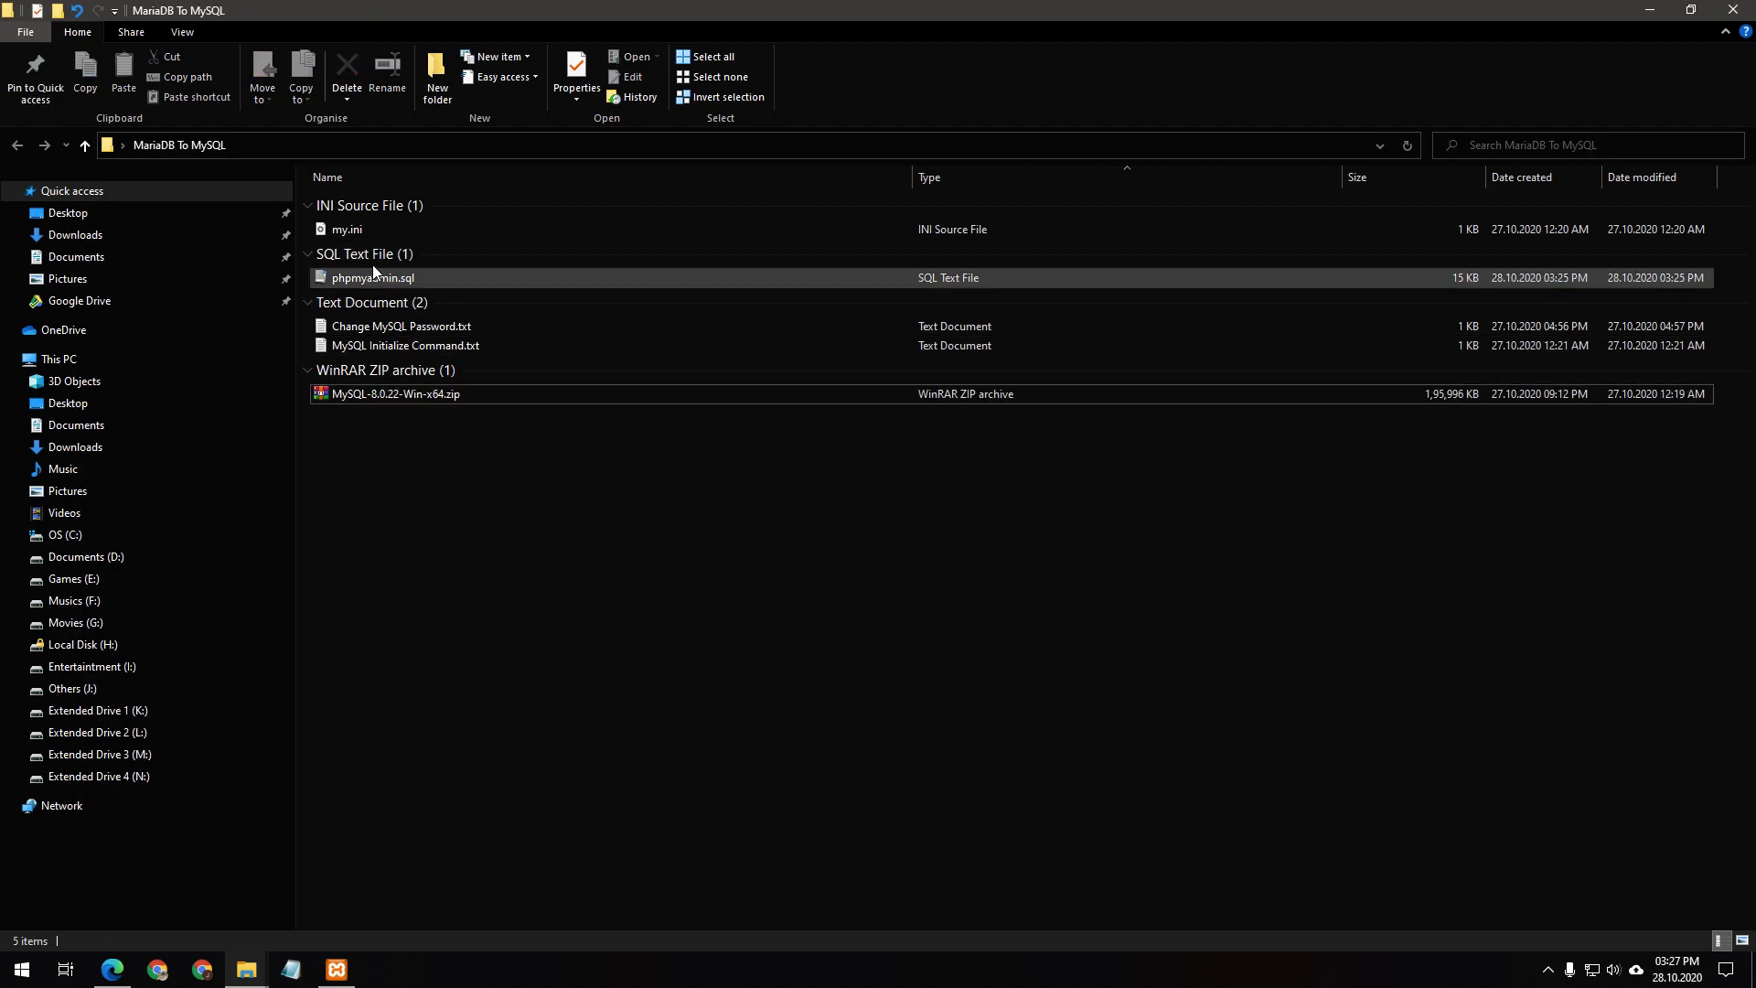
Copy my.ini into C:\XAMPP\mysql\bin and open the copy in Visual Studio Code
right_click(340, 225)
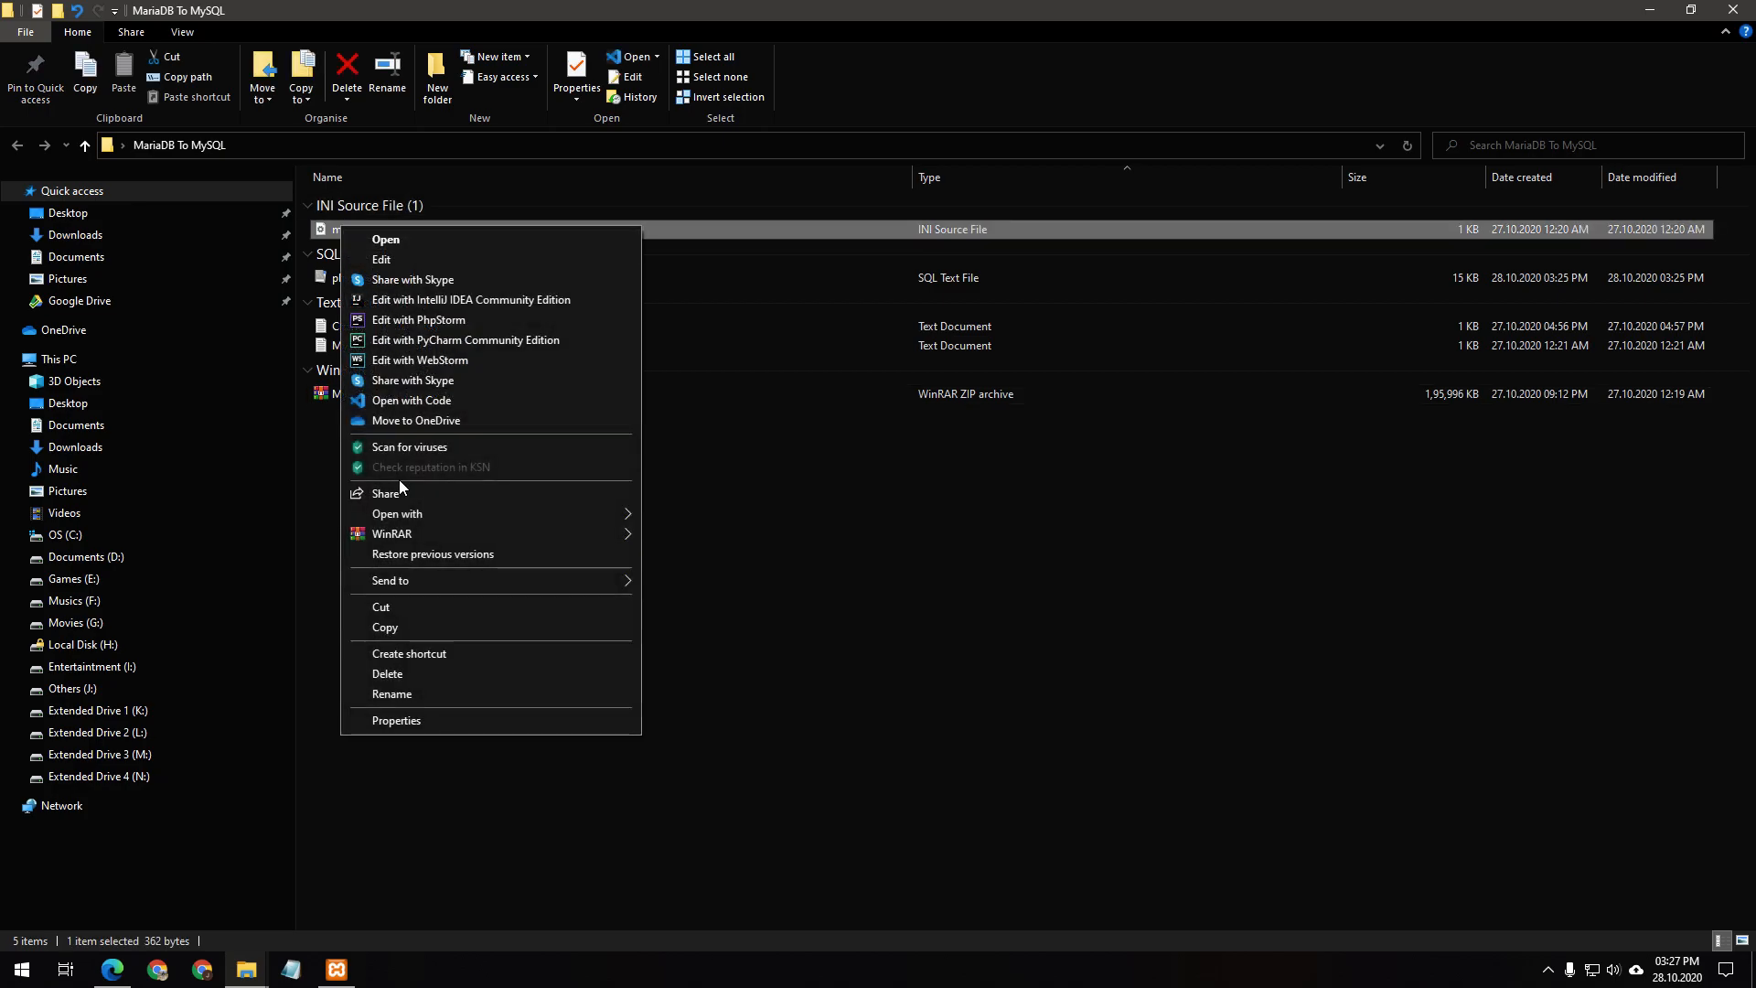
left_click(393, 624)
mouse_move(246, 967)
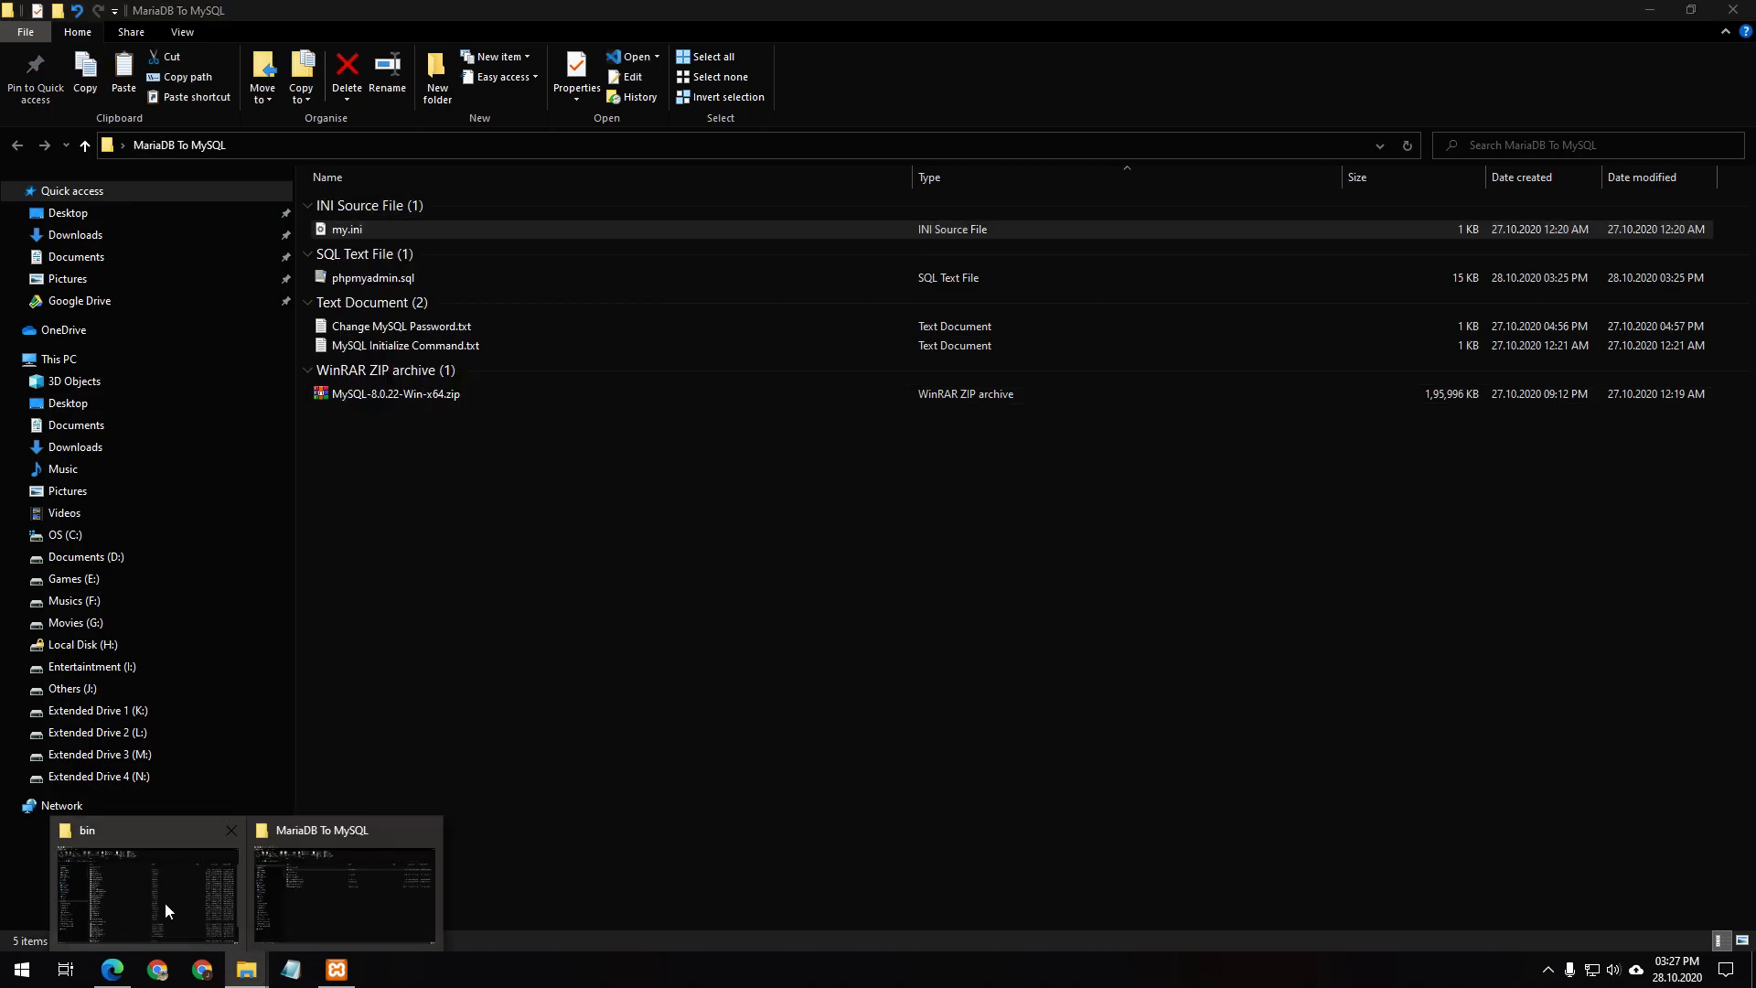
left_click(167, 910)
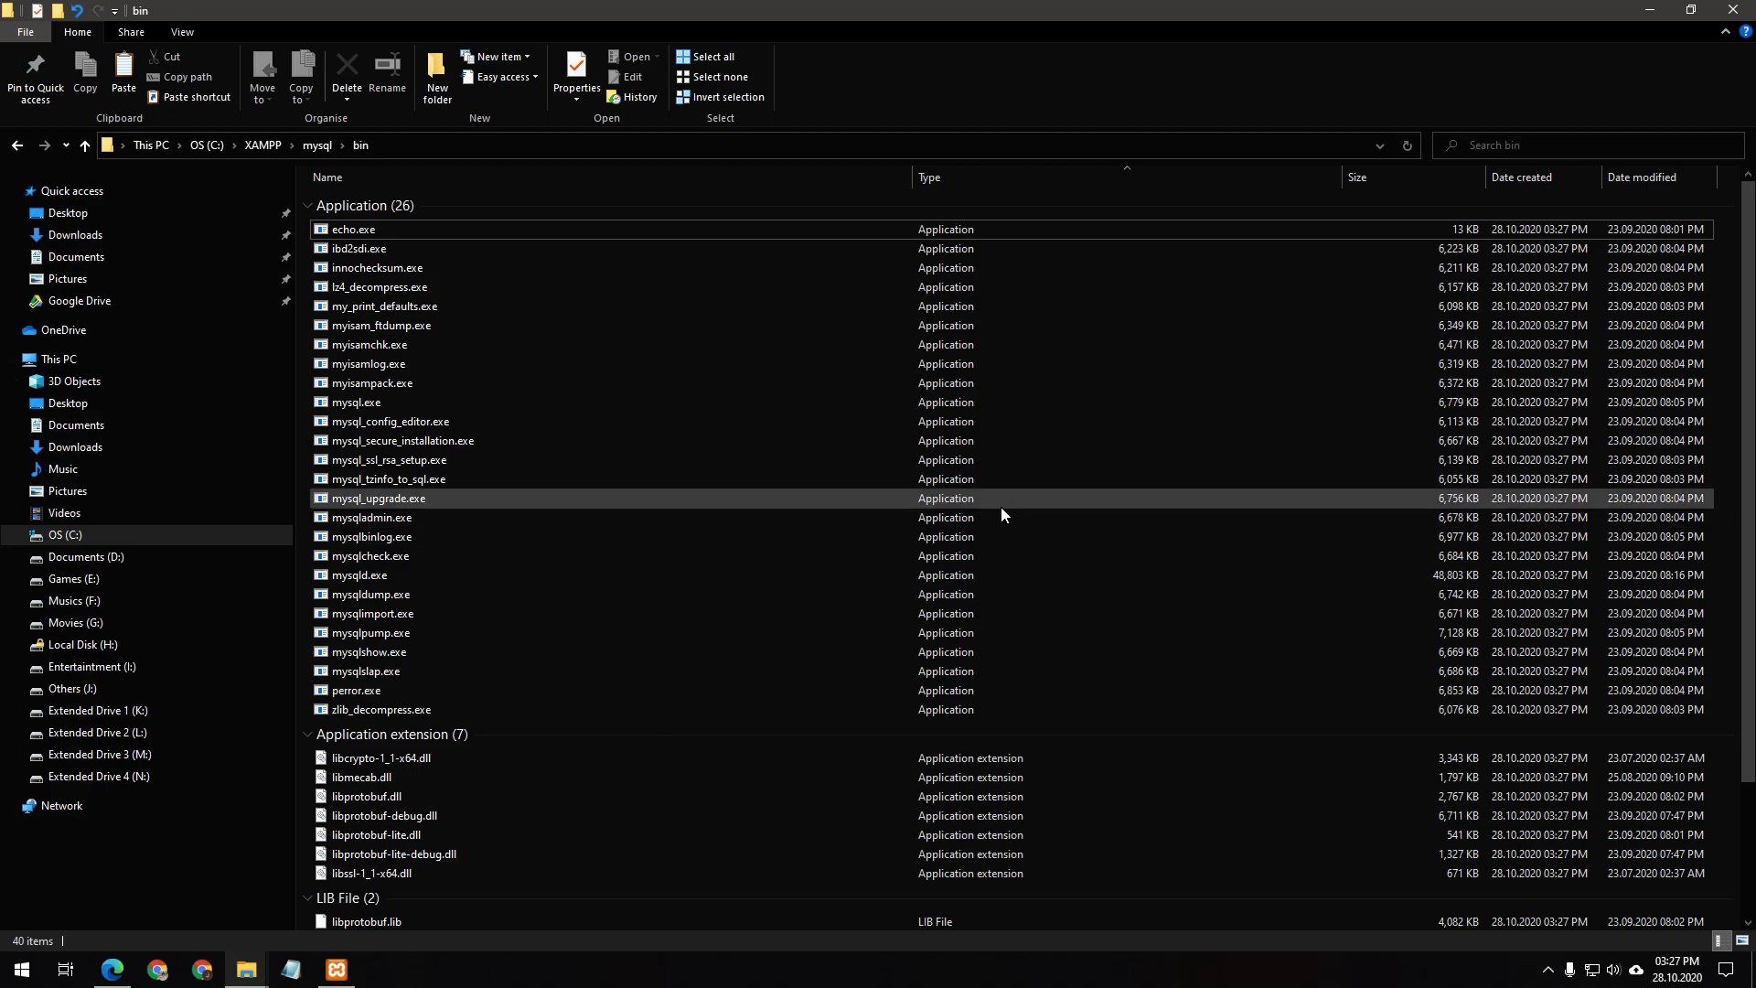
key("ctrl+v")
scroll(513, 865, "down", 4)
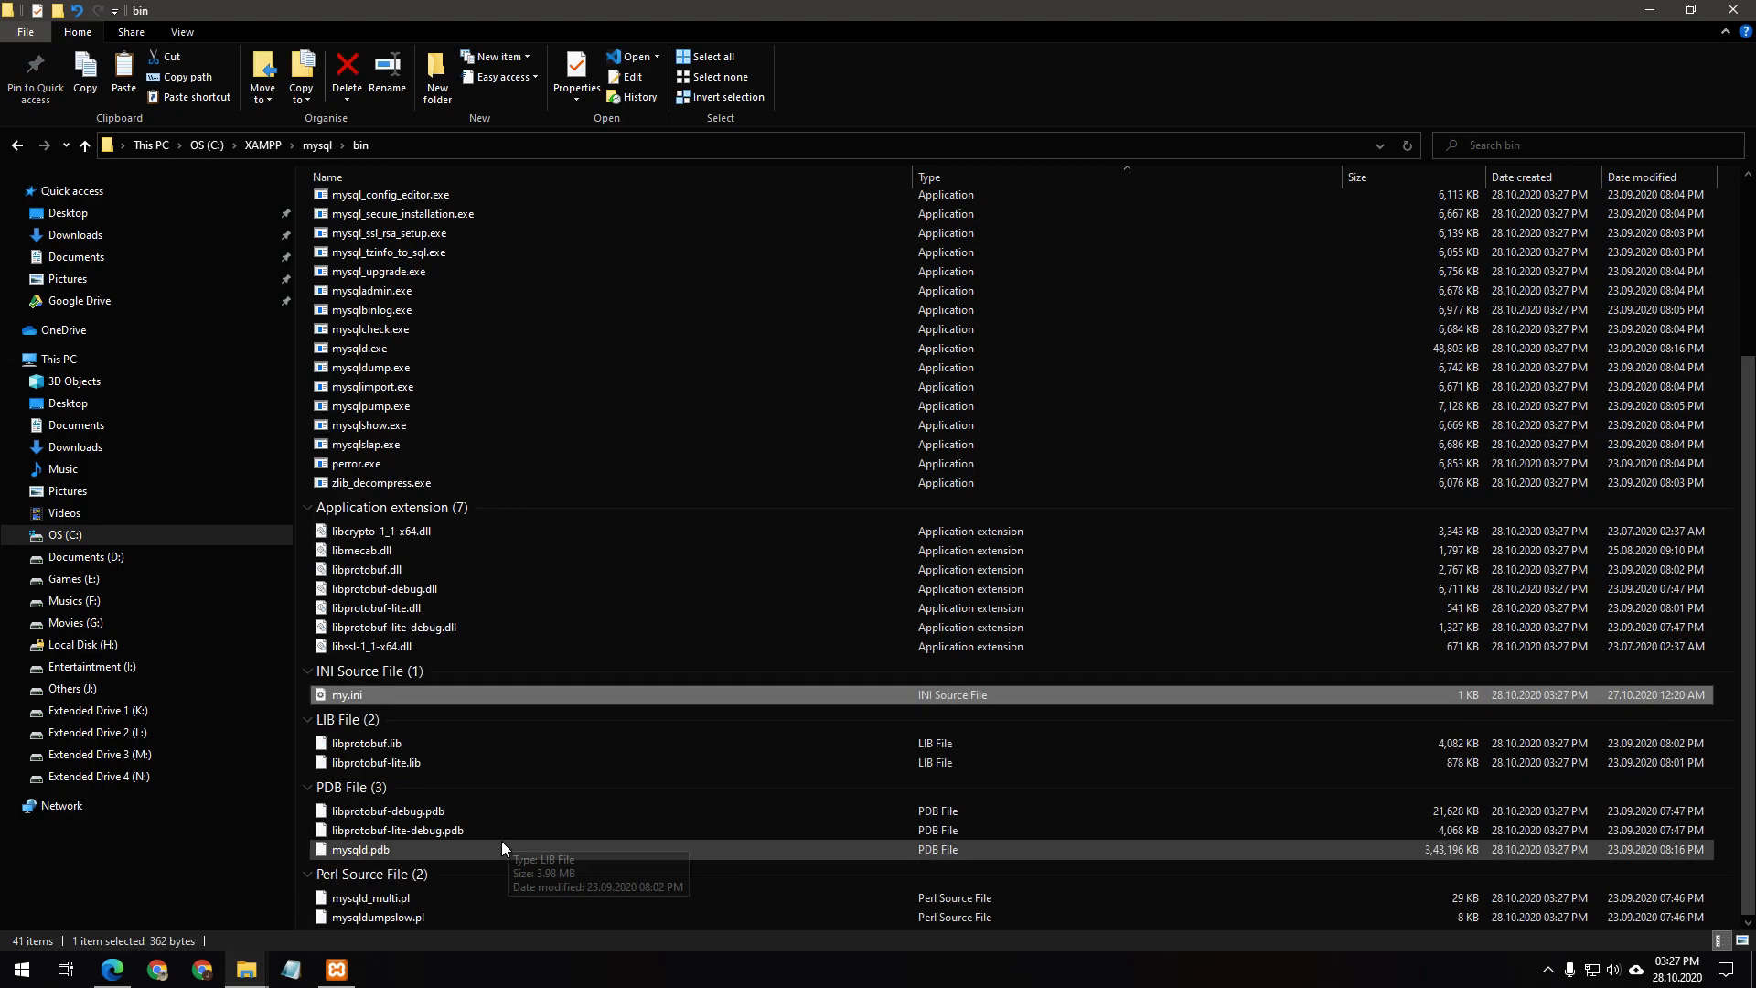
right_click(379, 695)
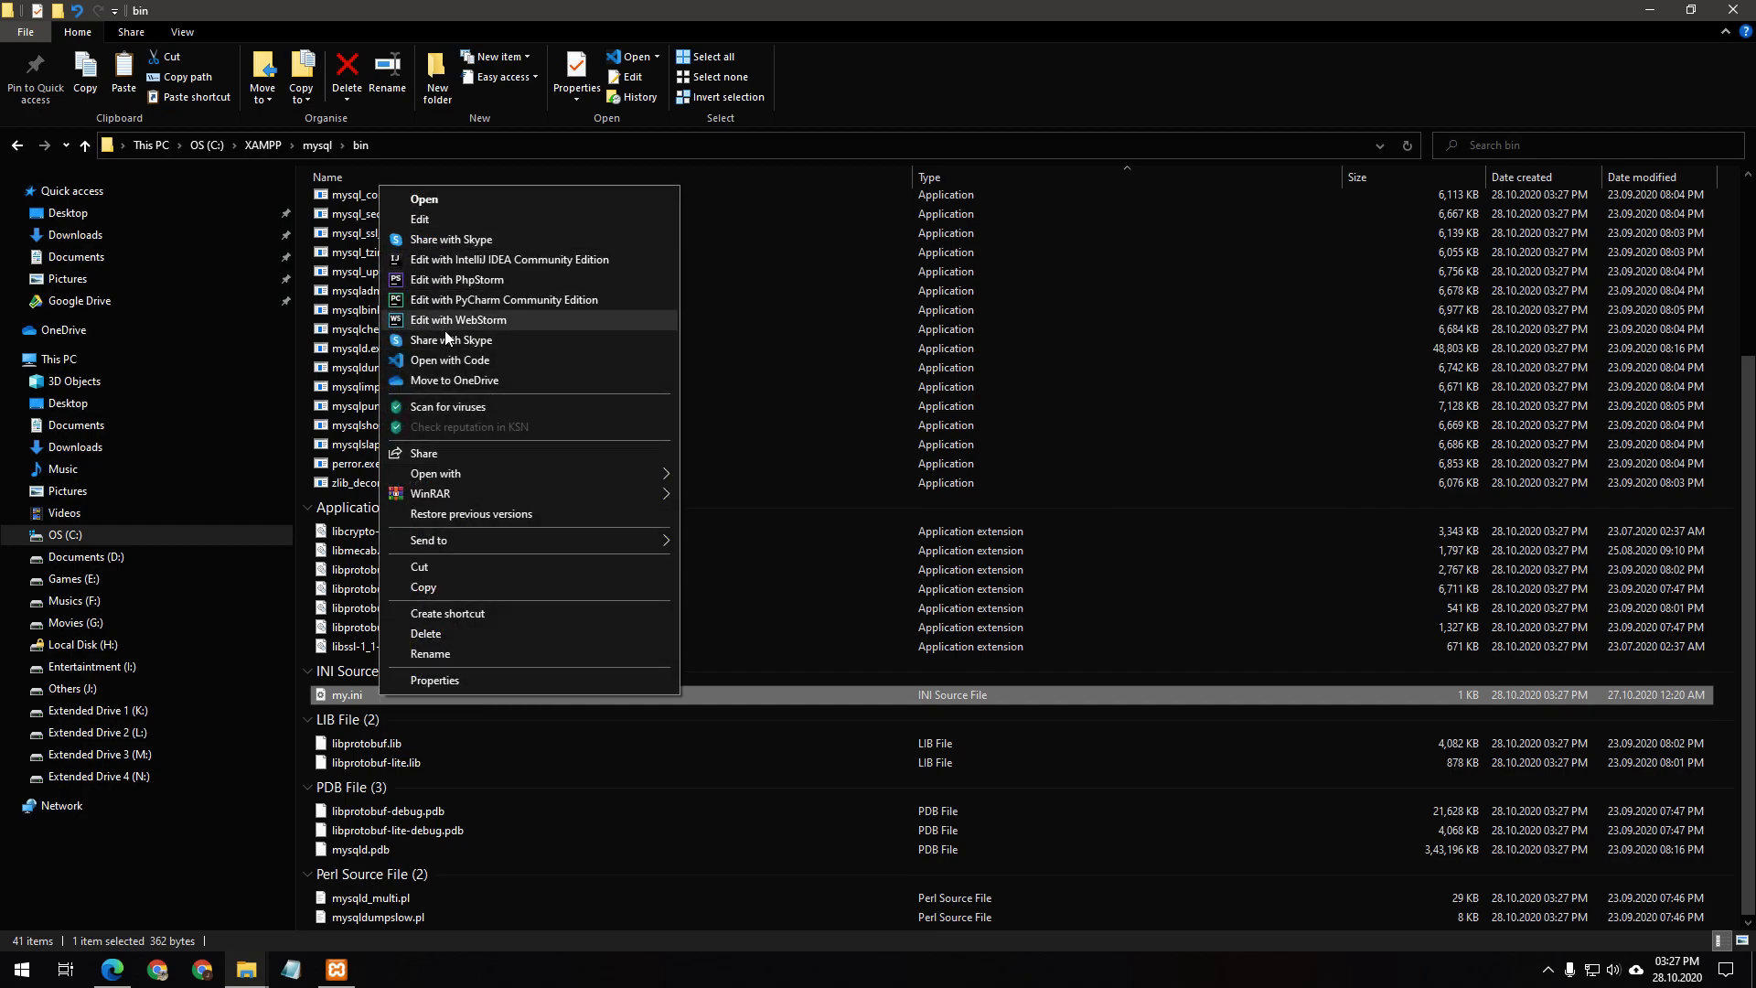
left_click(481, 359)
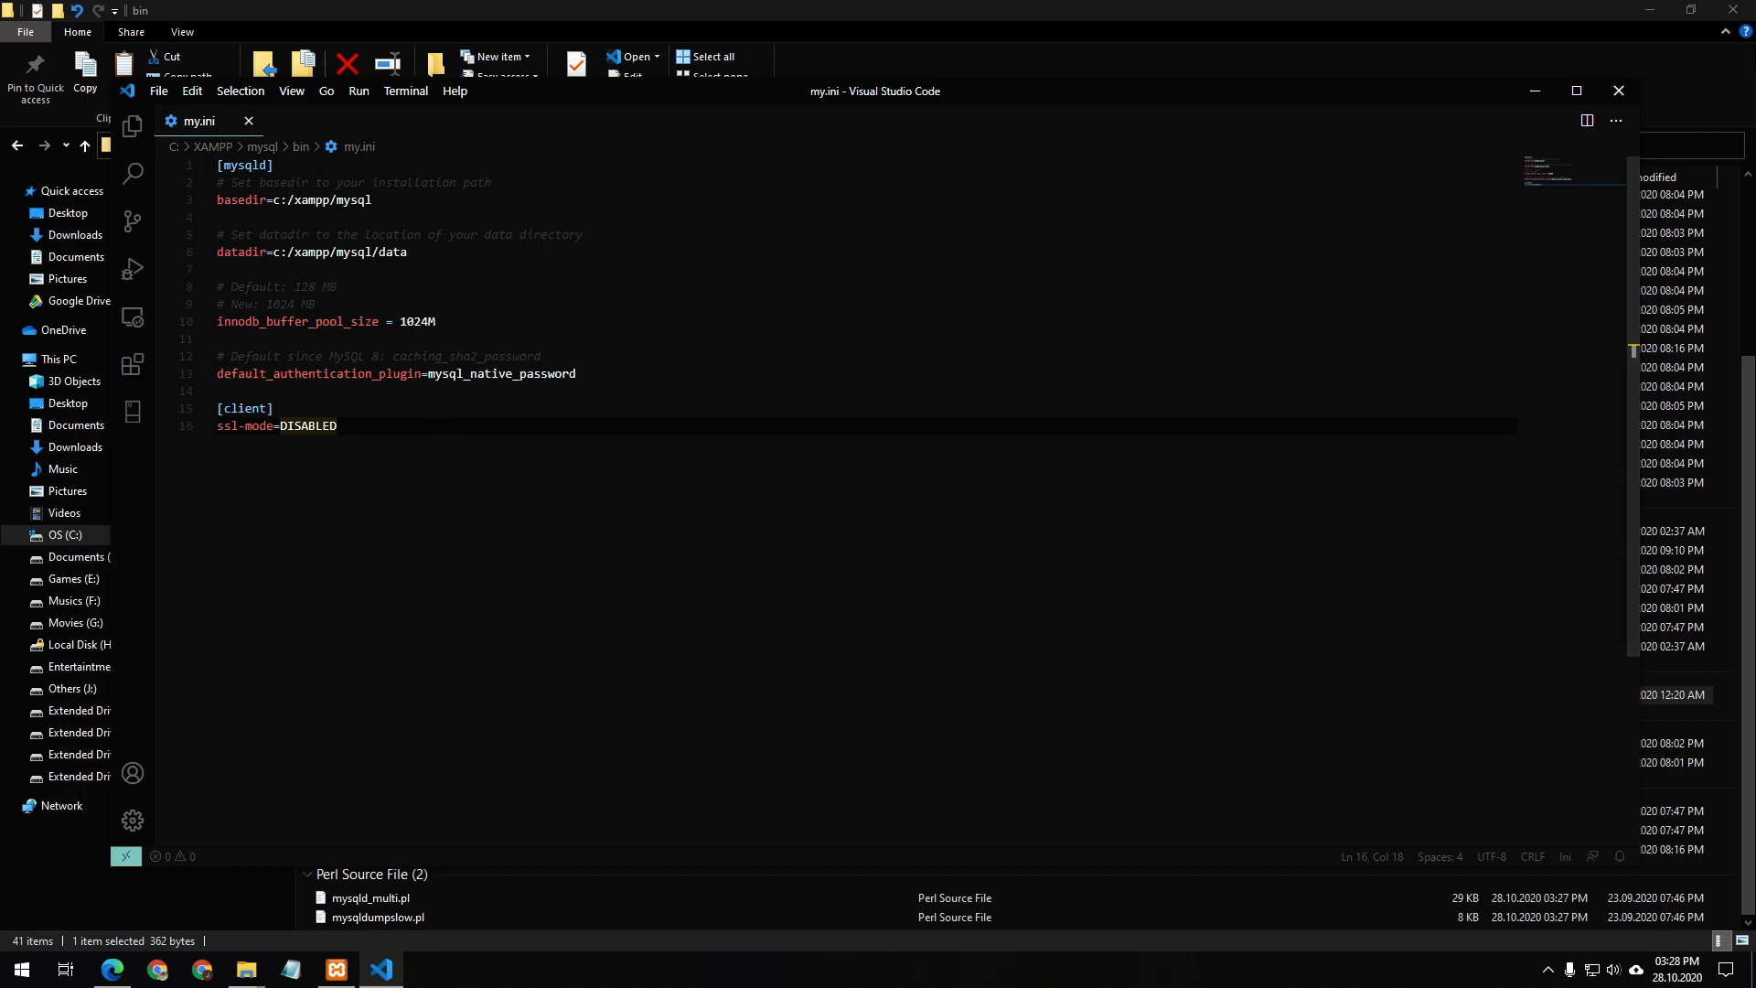
Close VS Code without editing my.ini, then close the bin folder window
left_click(1628, 101)
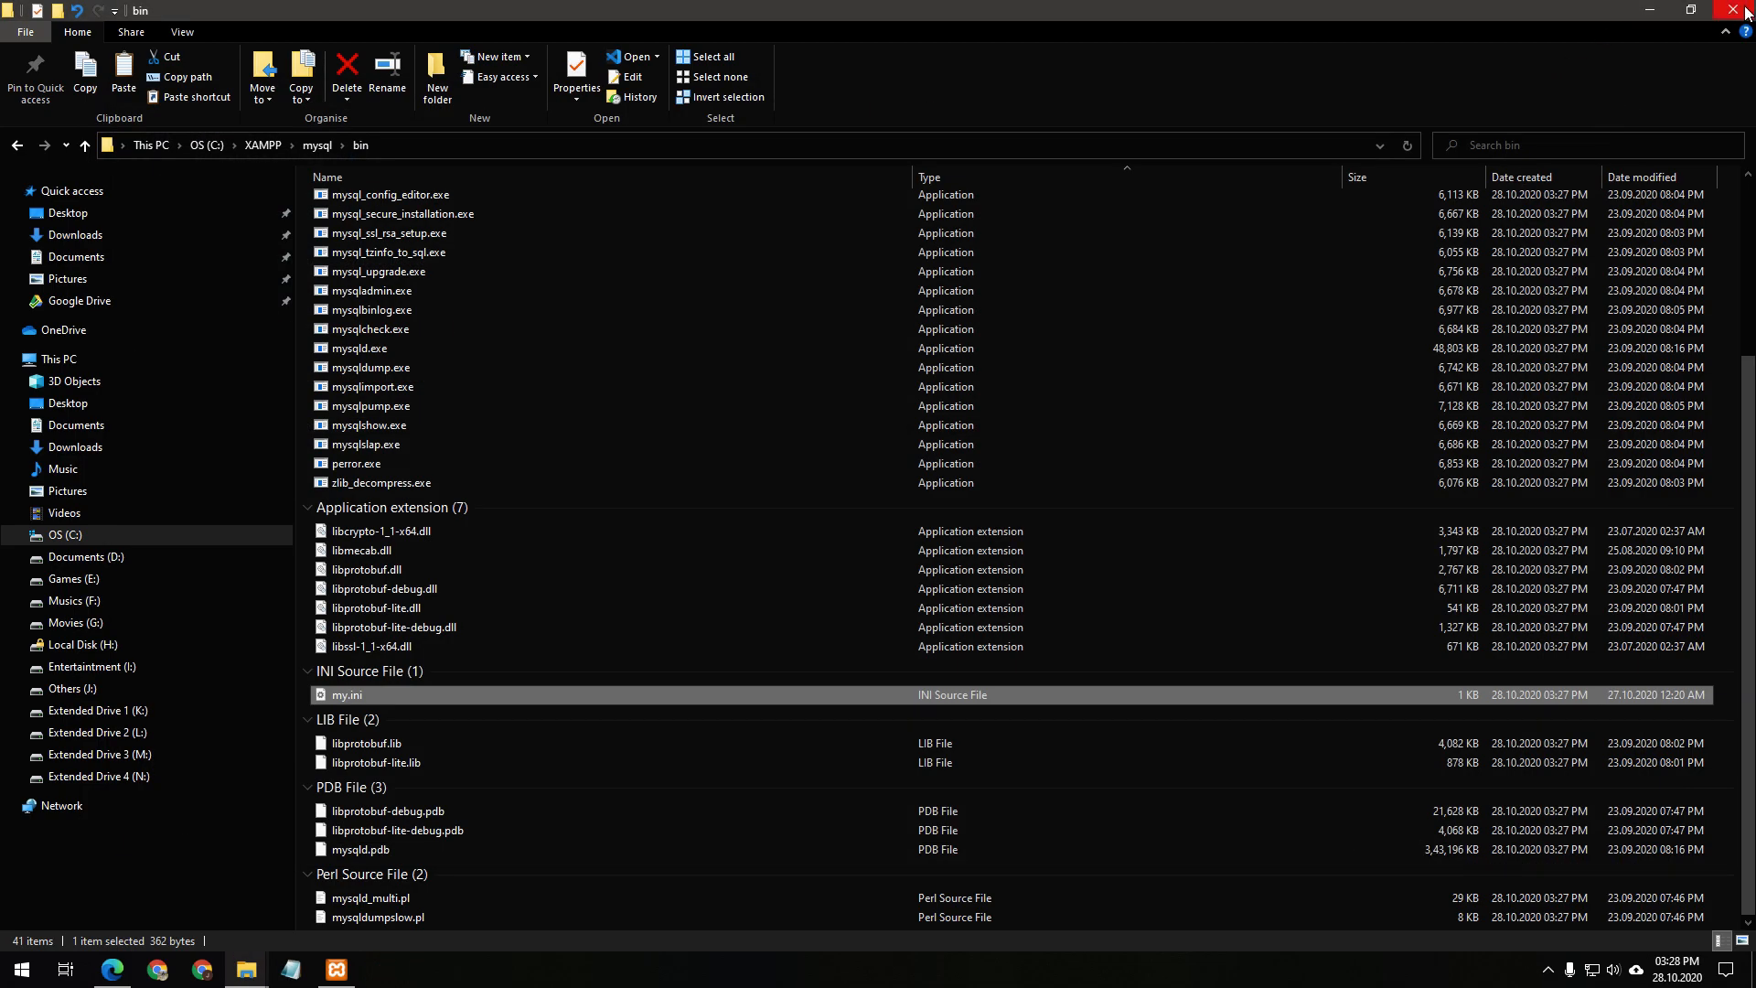
left_click(1744, 9)
Close the folder windows and open Environment Variables from This PC's Properties, selecting the system Path variable
left_click(777, 589)
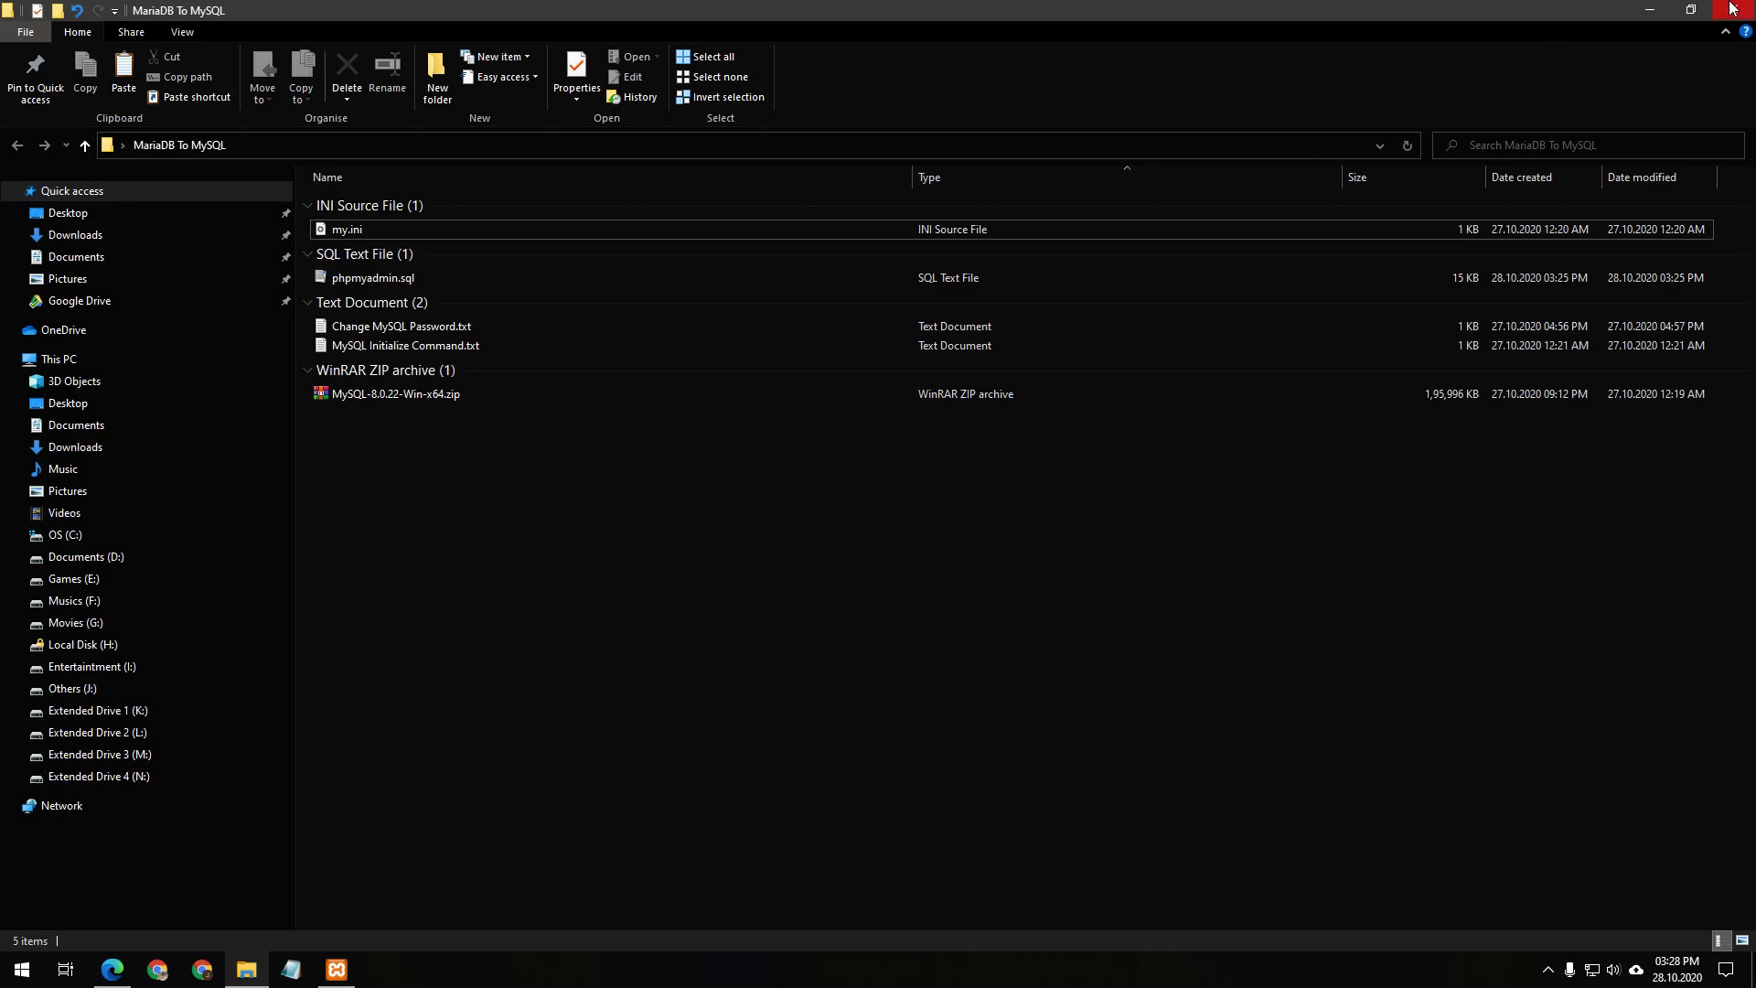
left_click(1649, 9)
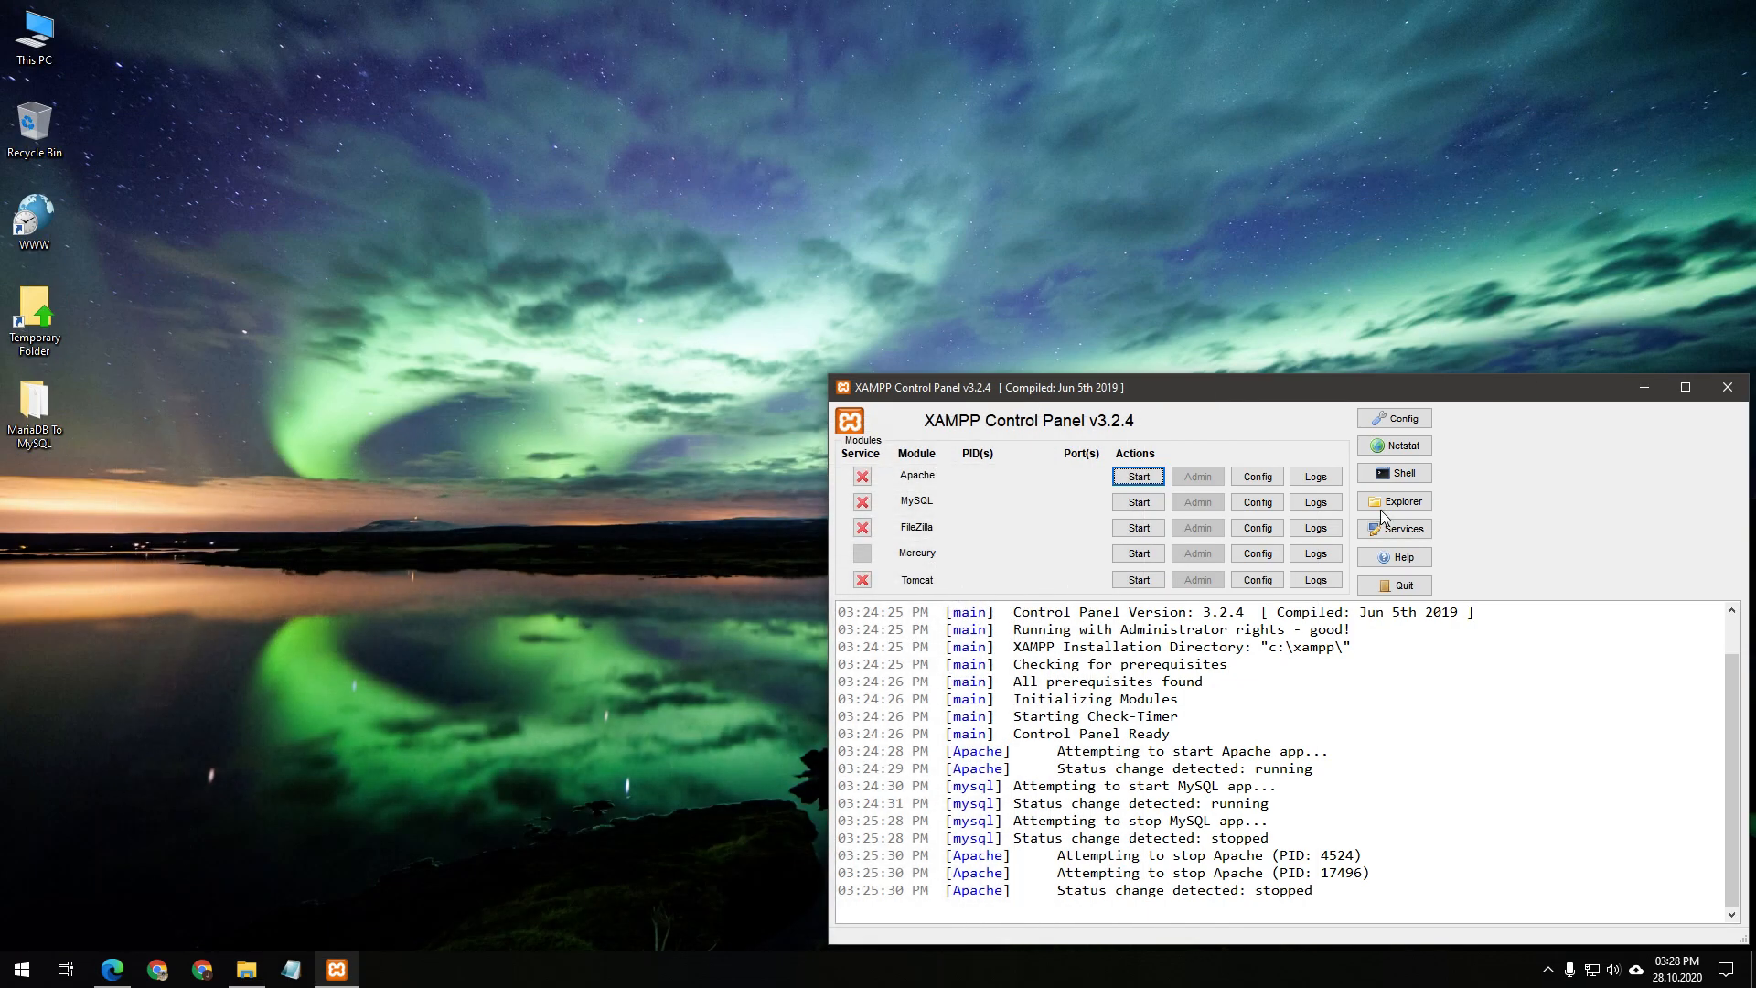
right_click(43, 42)
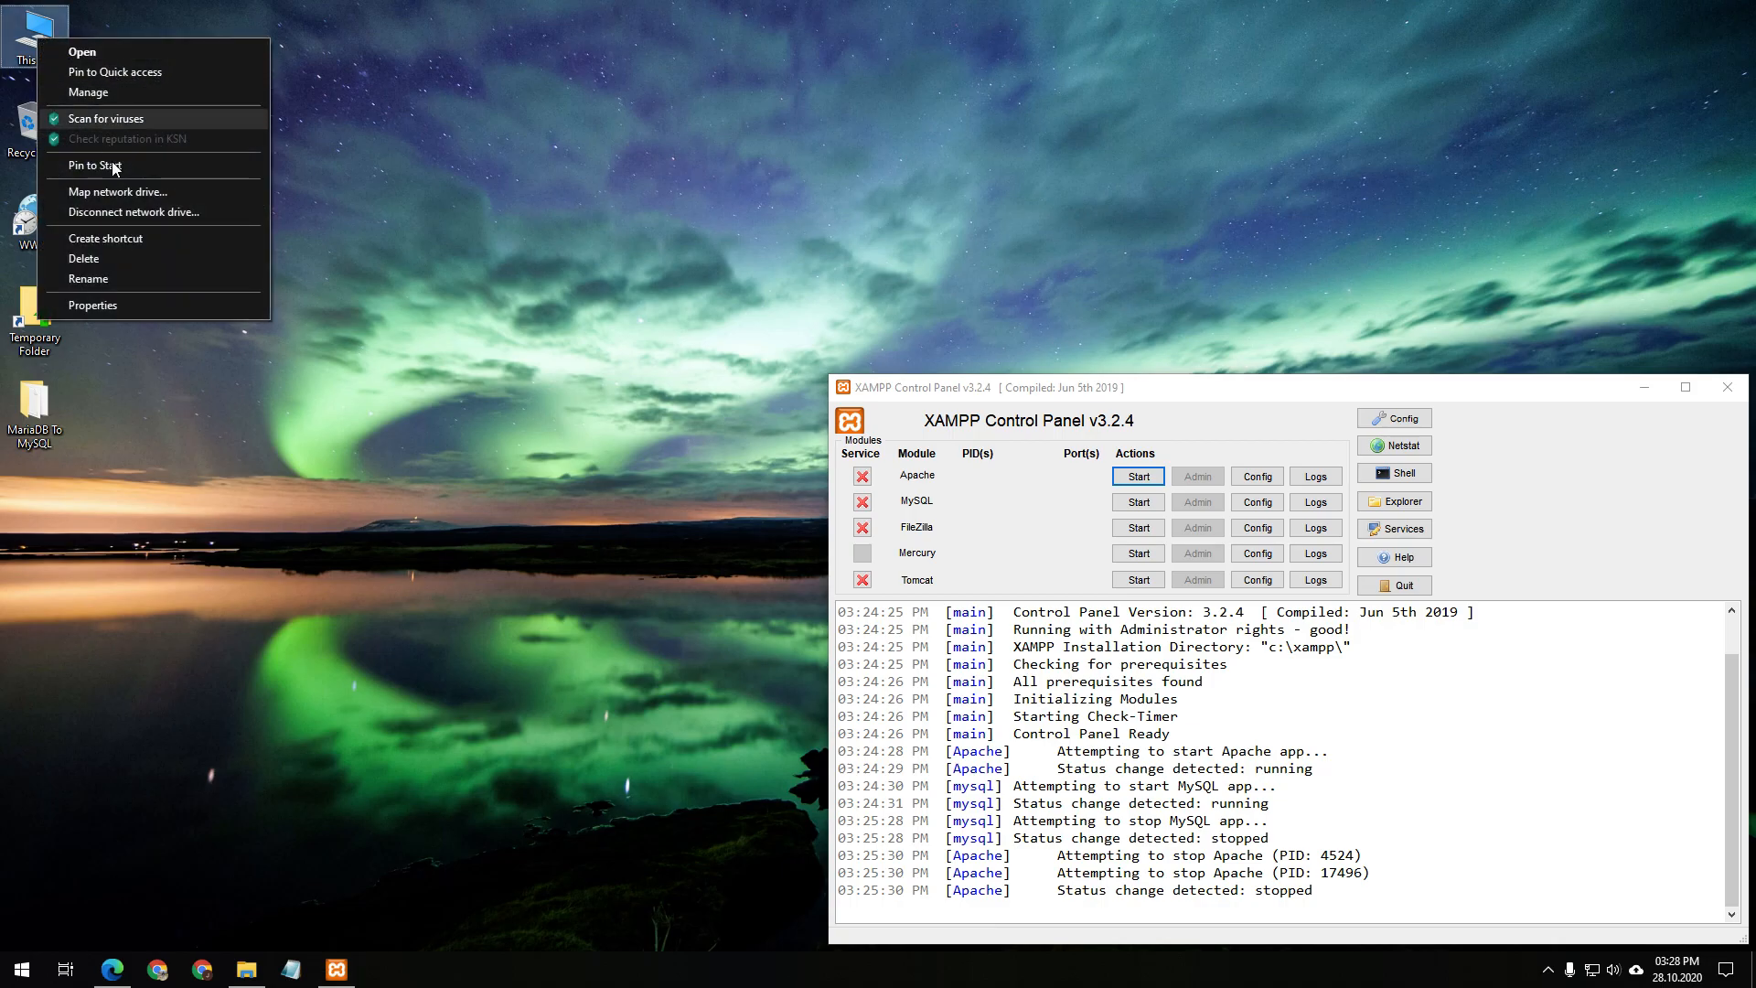
left_click(115, 304)
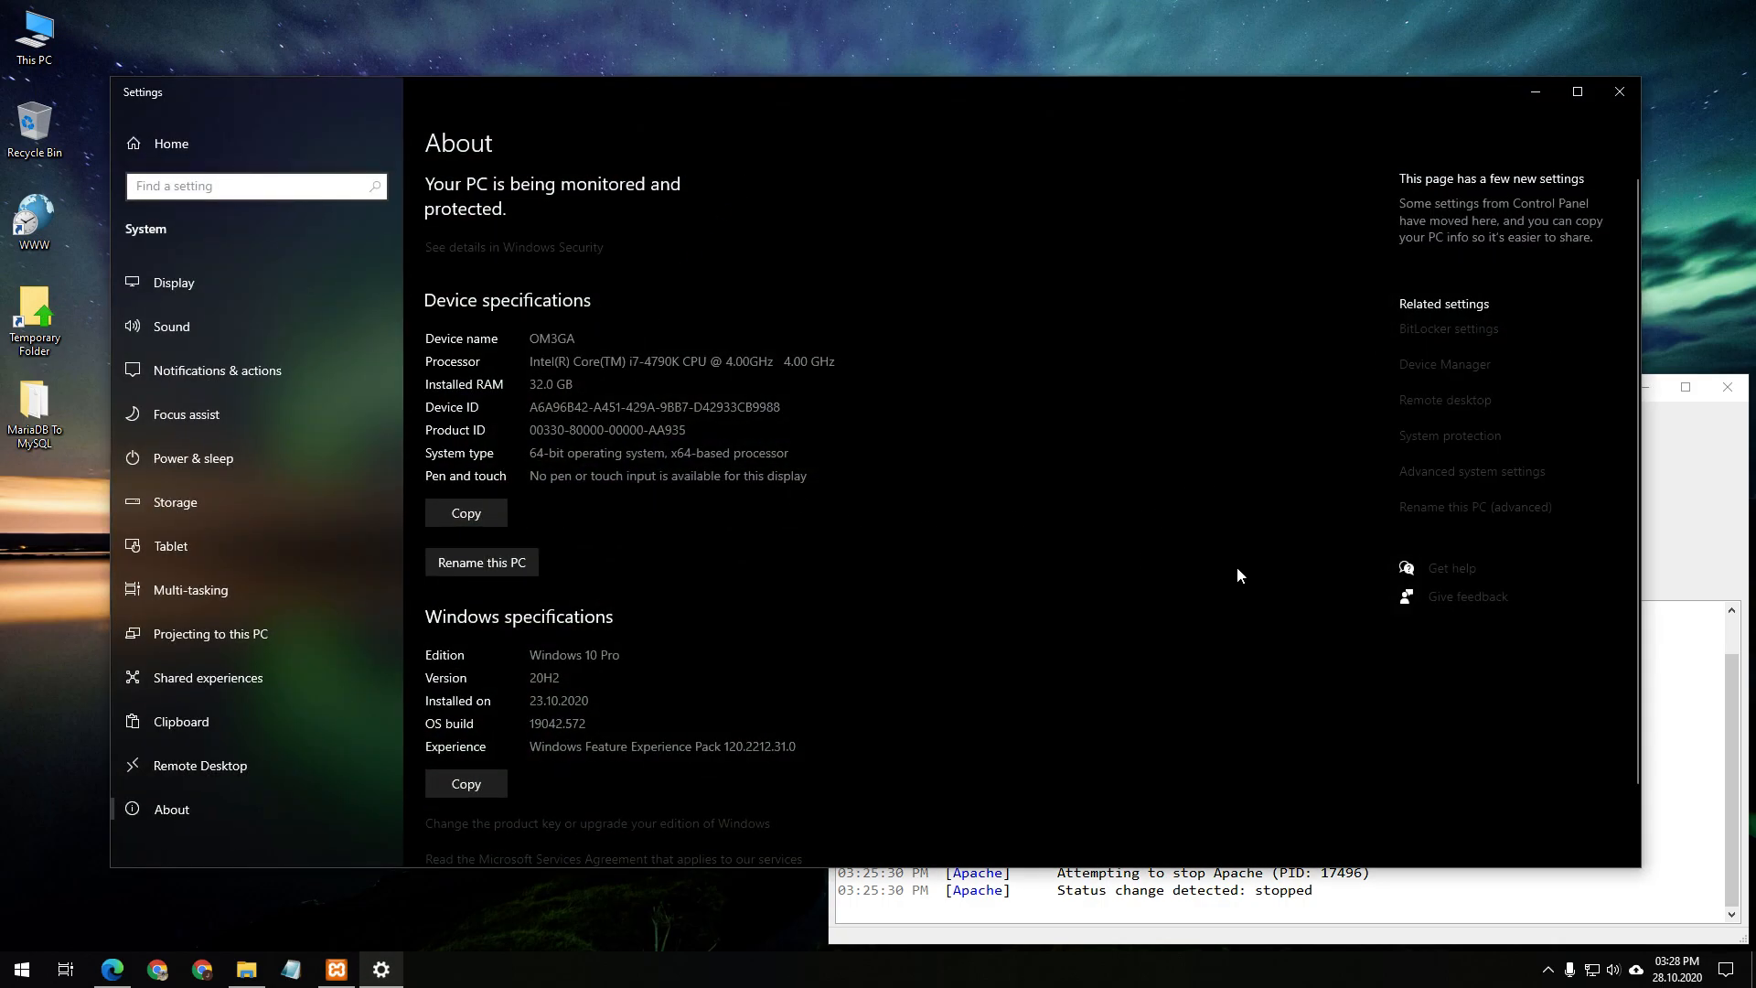
left_click(1497, 477)
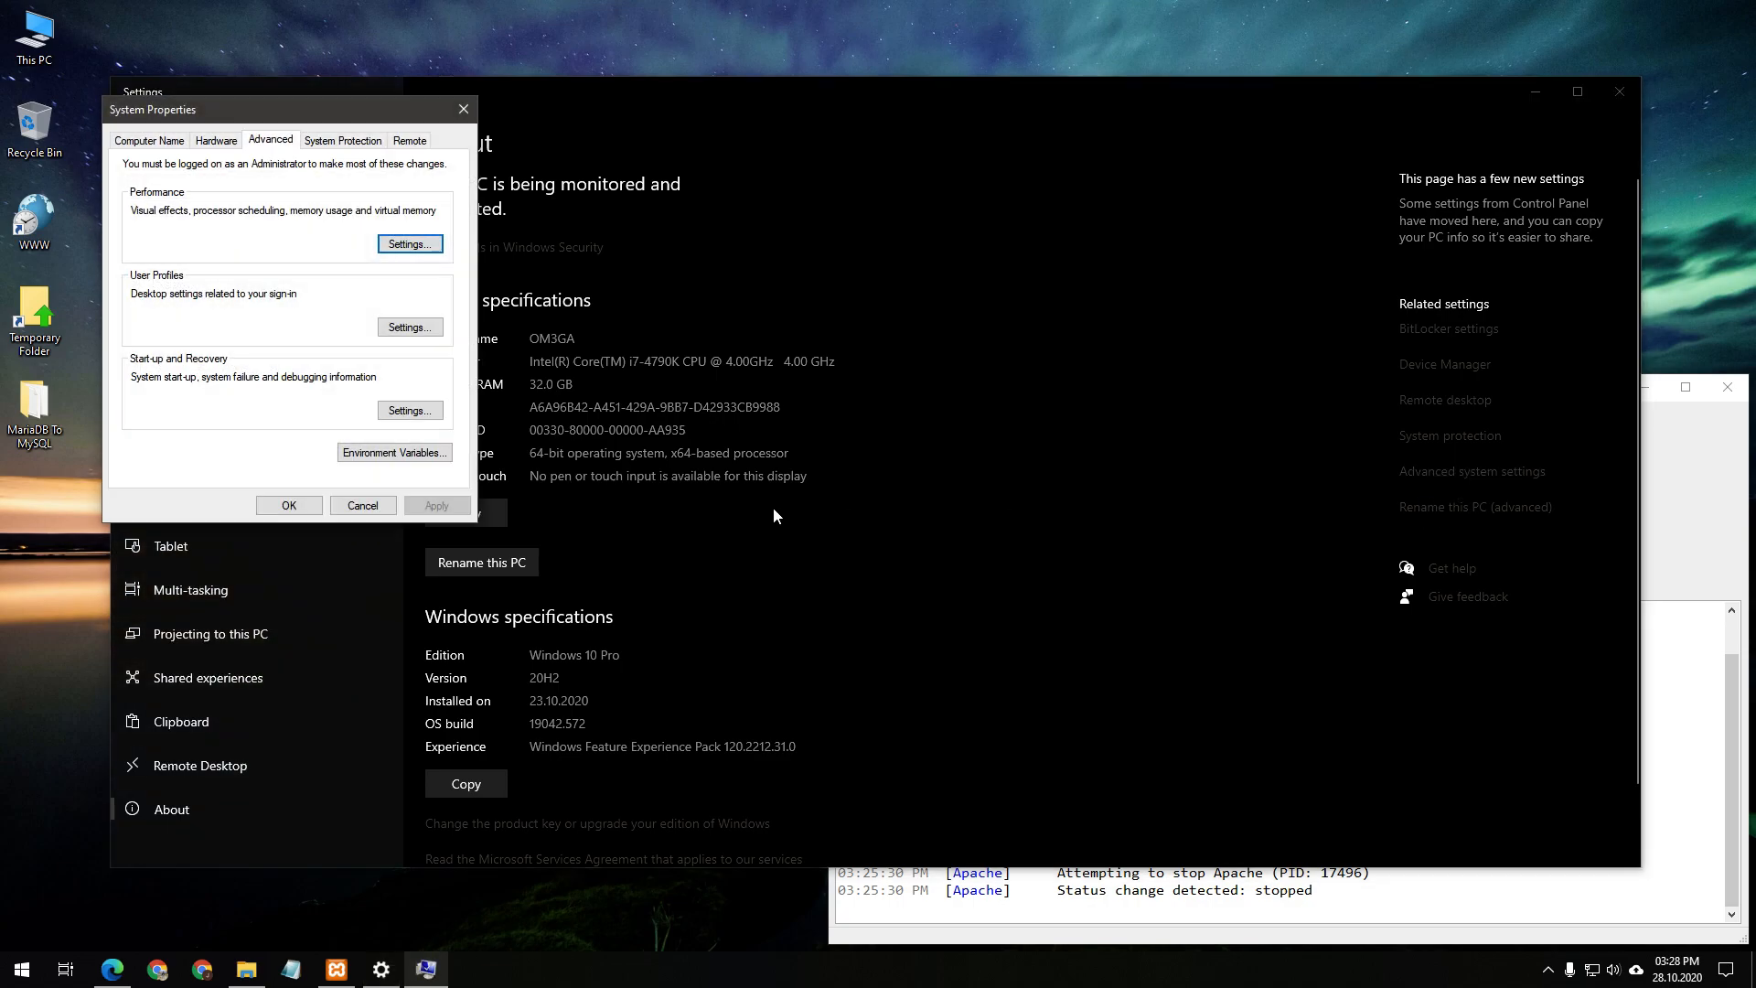
left_click(414, 456)
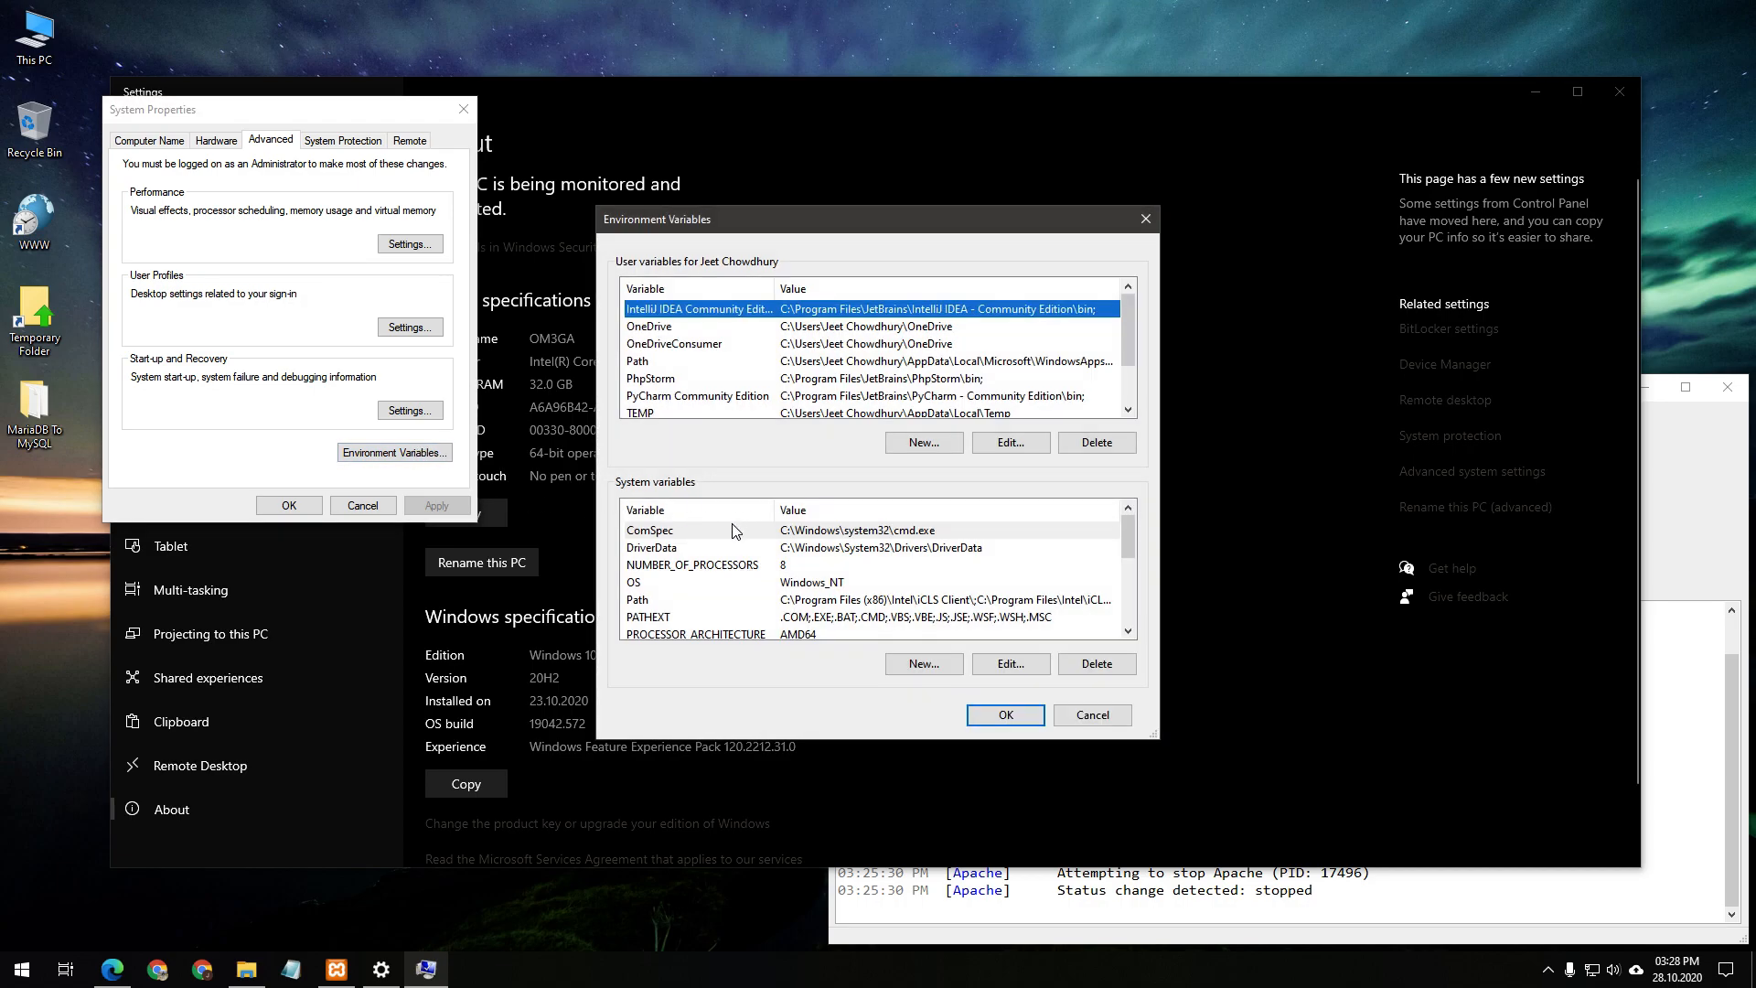
scroll(711, 554, "down", 1)
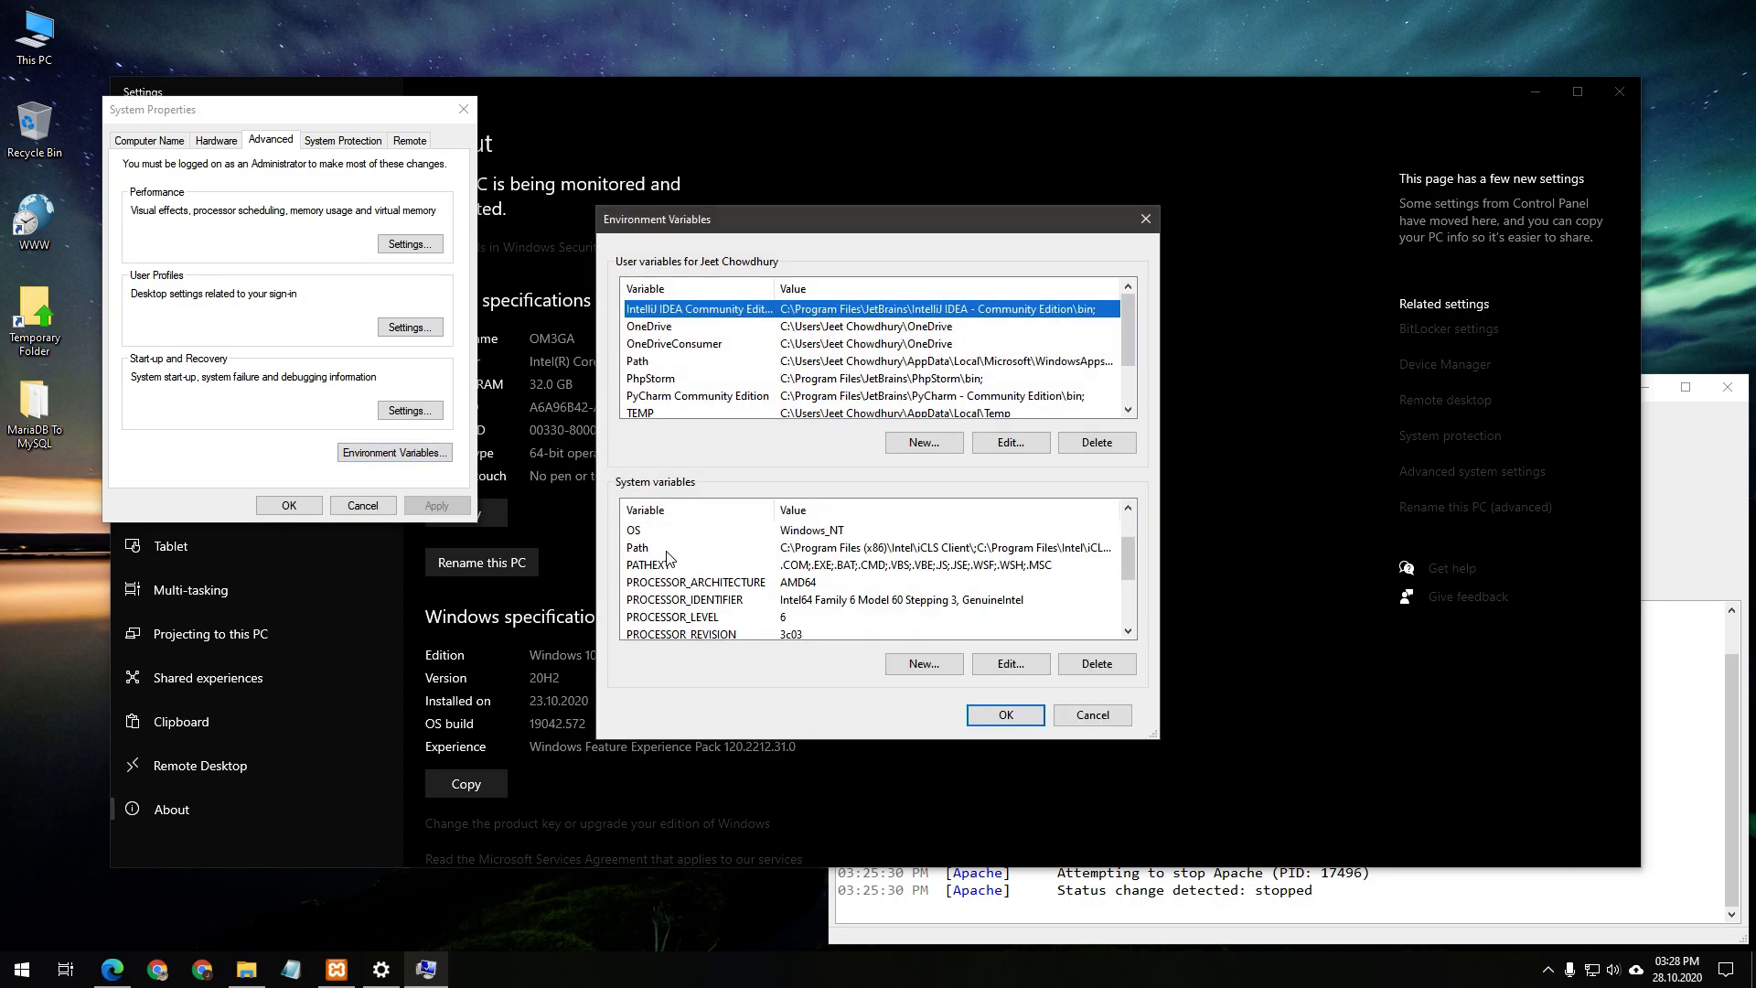
left_click(667, 551)
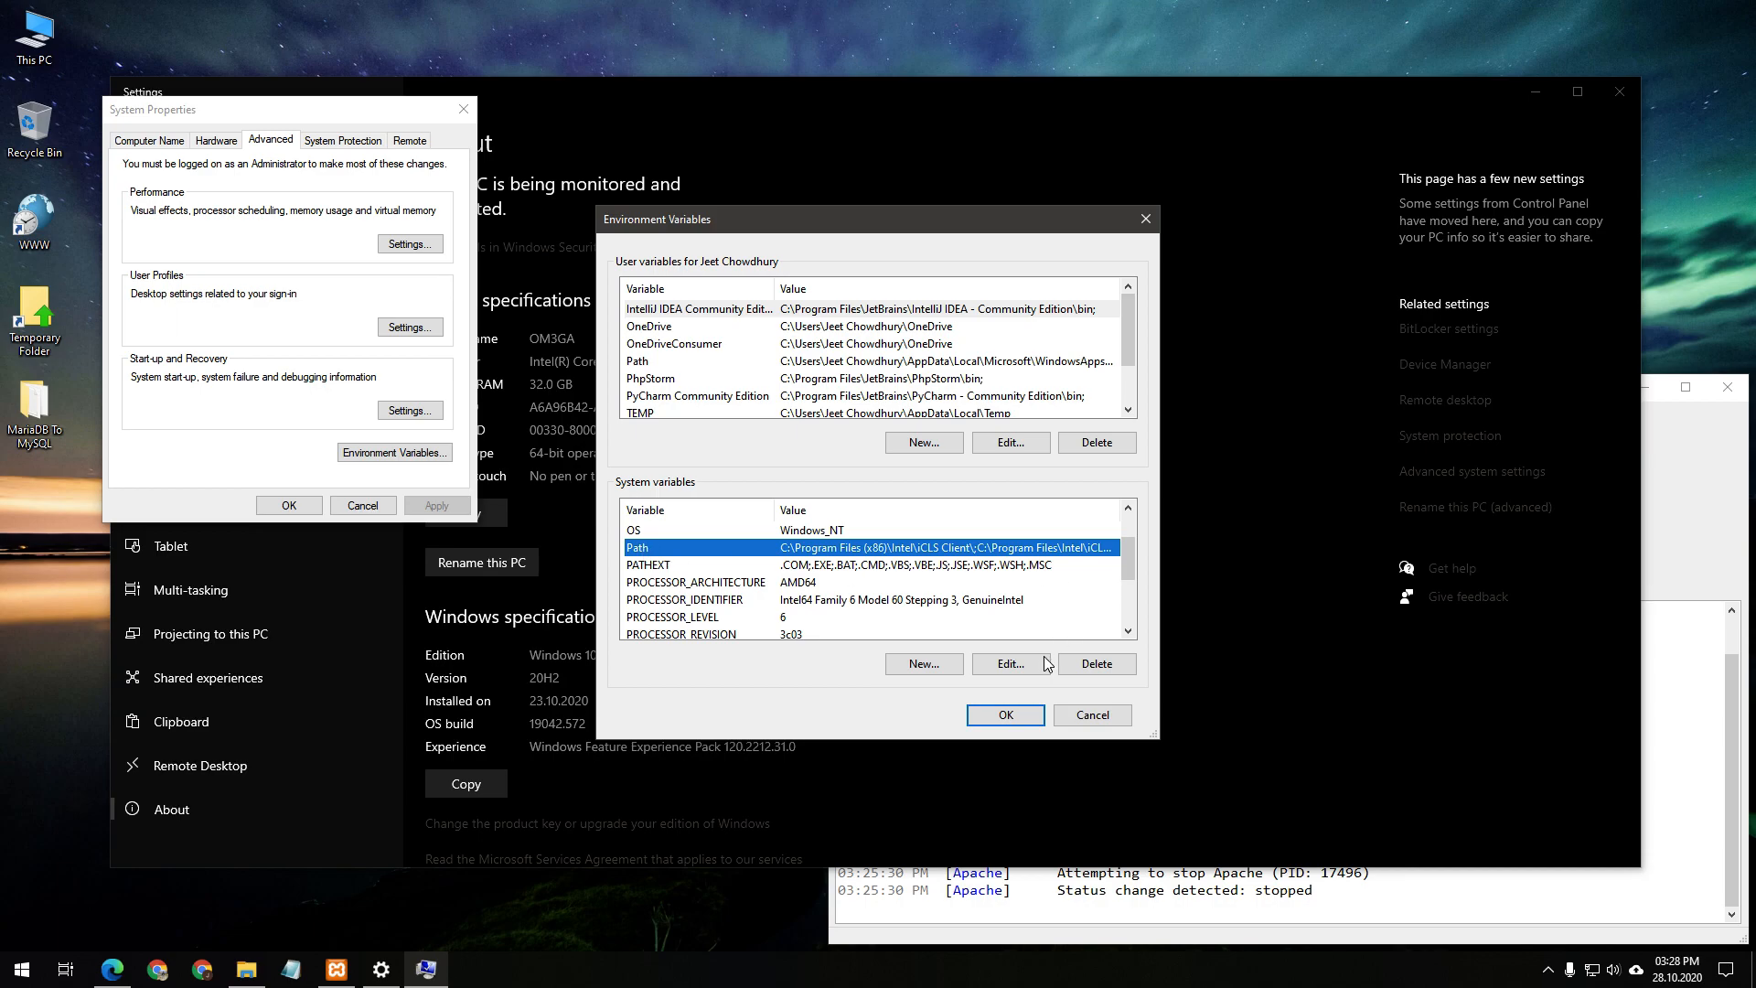
Edit the system Path and check its C:\XAMPP\mysql\bin and C:\XAMPP\php entries
left_click(1009, 670)
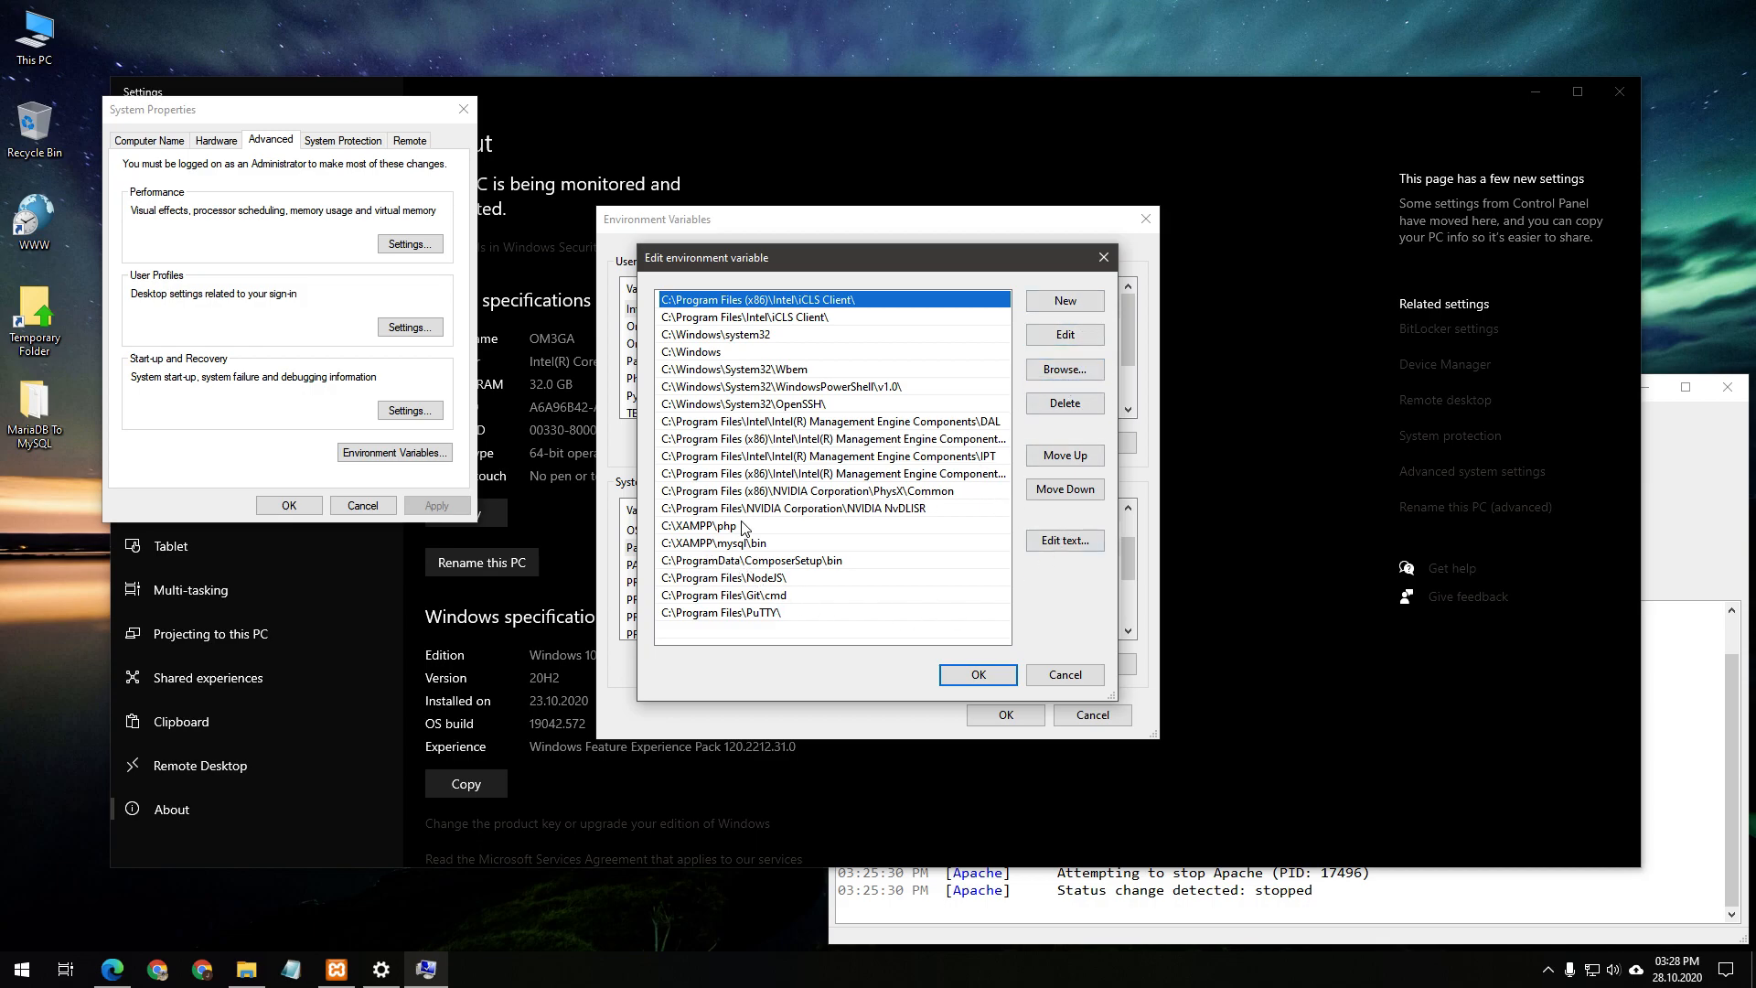
left_click(673, 546)
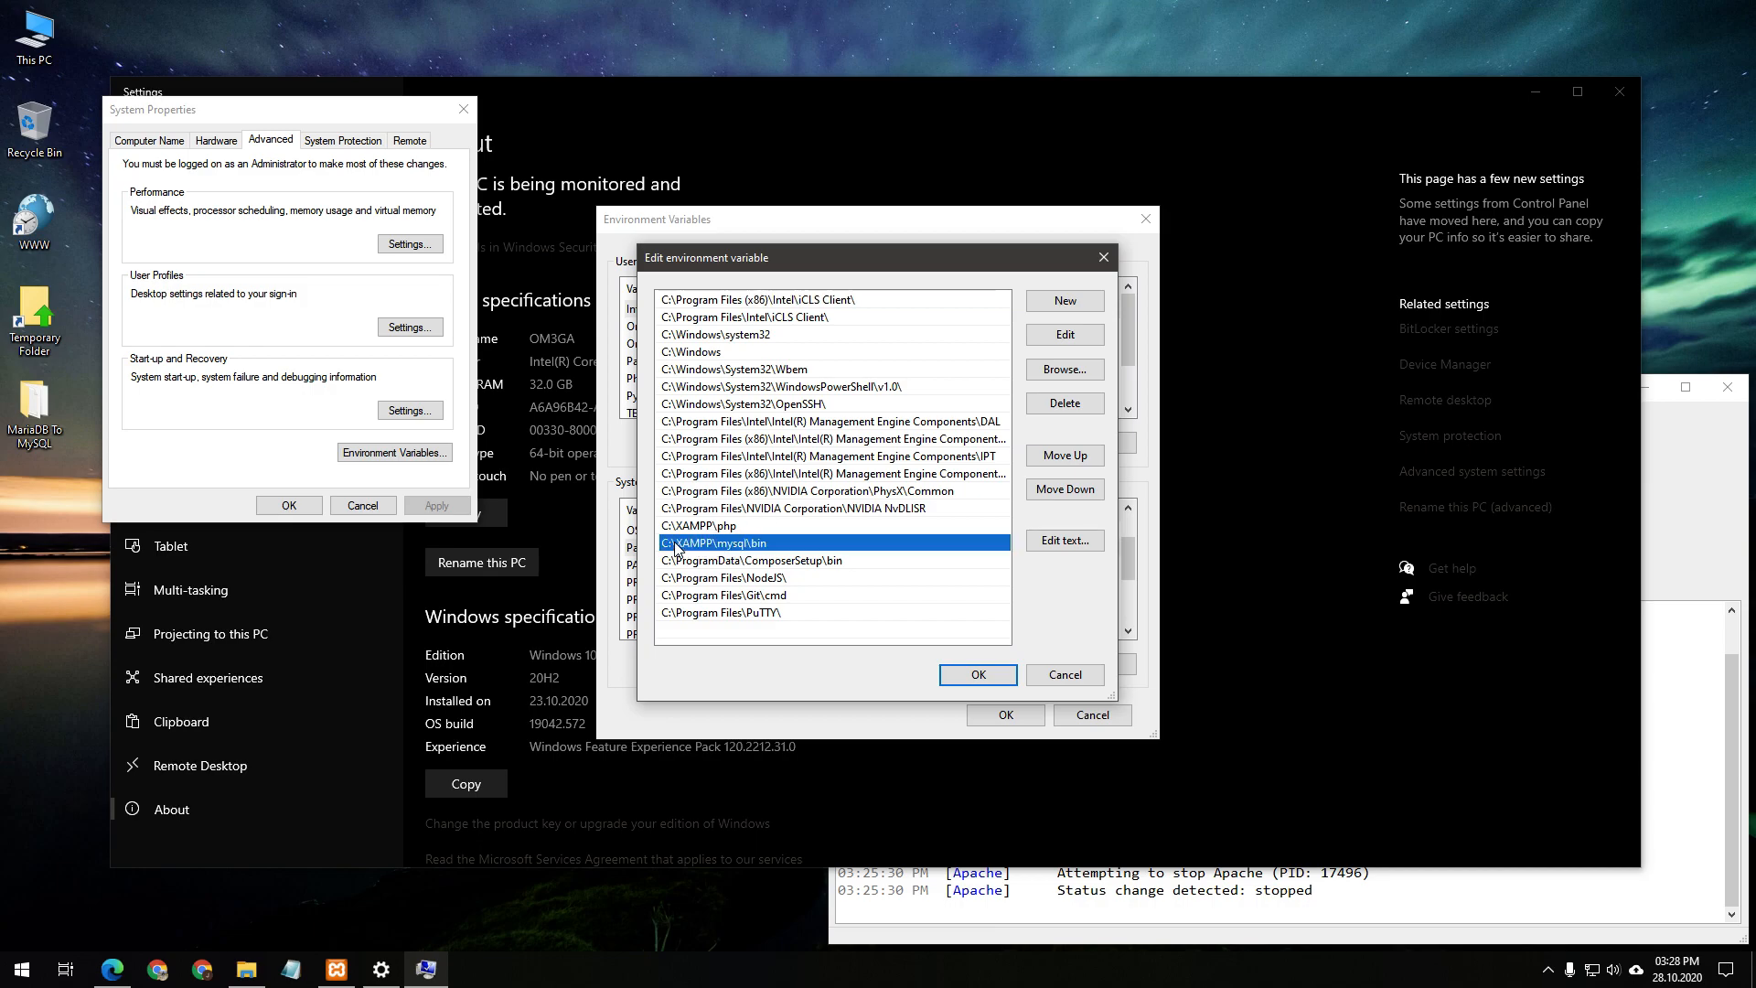
left_click(737, 532)
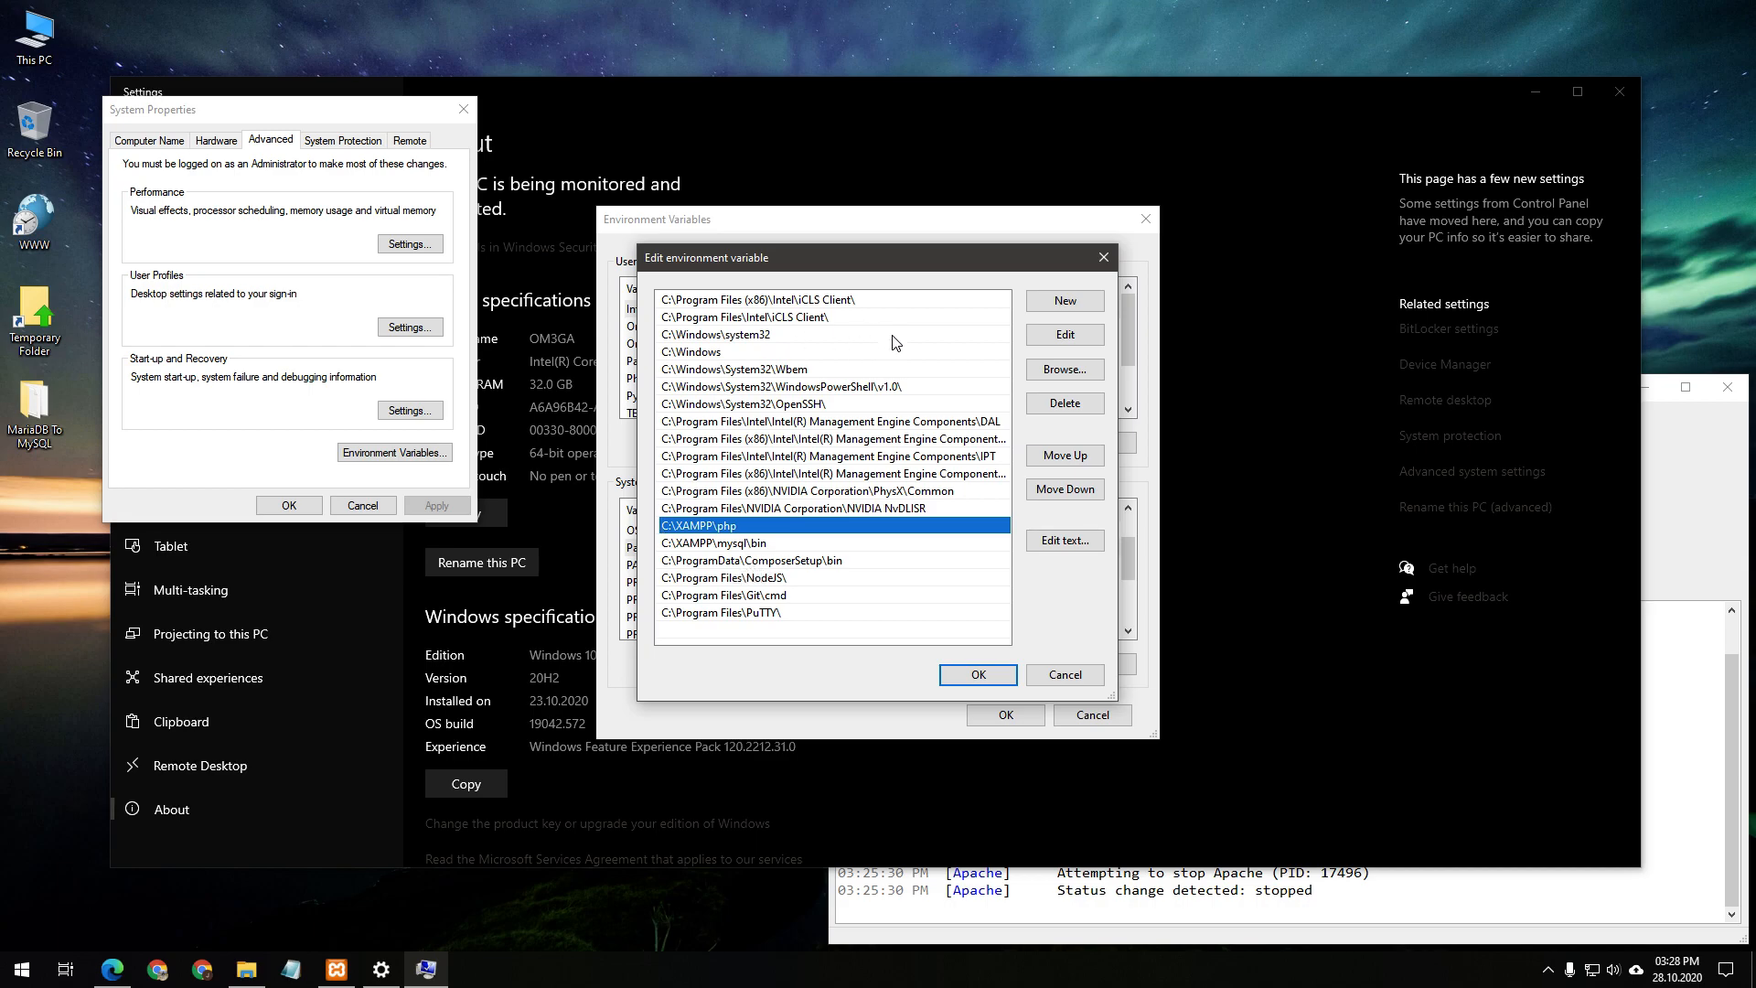
left_click(759, 545)
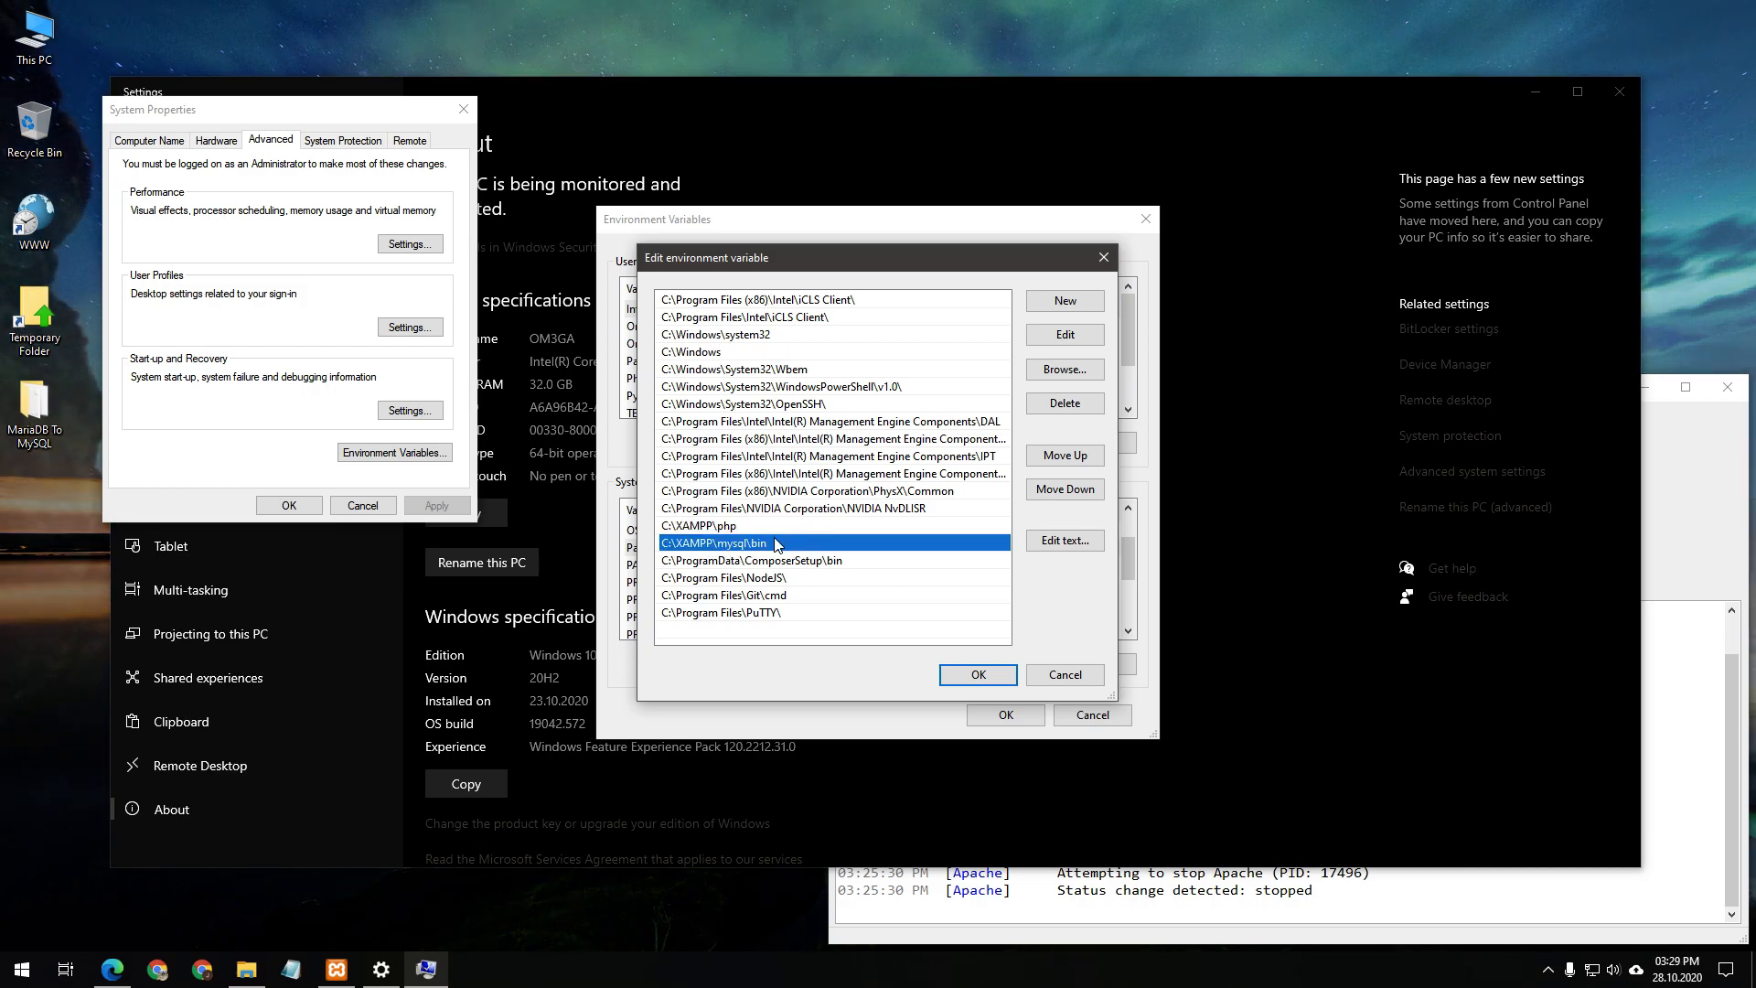
Browse to C:\XAMPP\mysql\bin in the folder browser, then close it without adding anything
left_click(1064, 370)
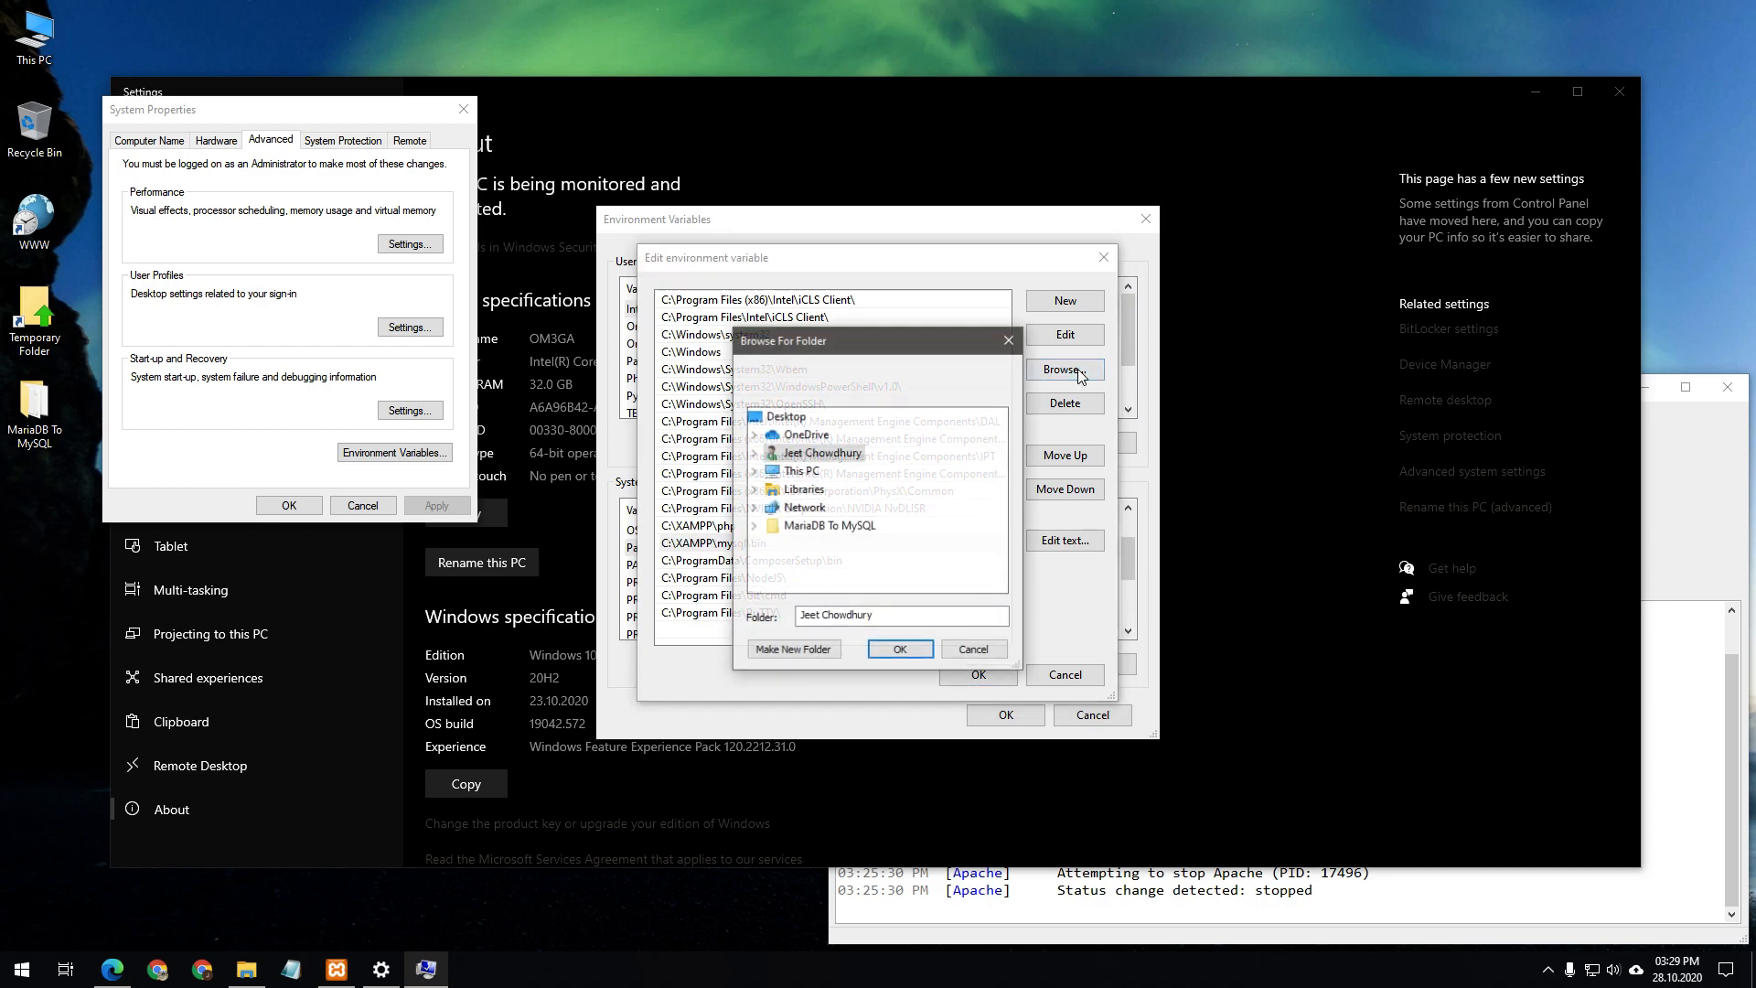
double_click(812, 473)
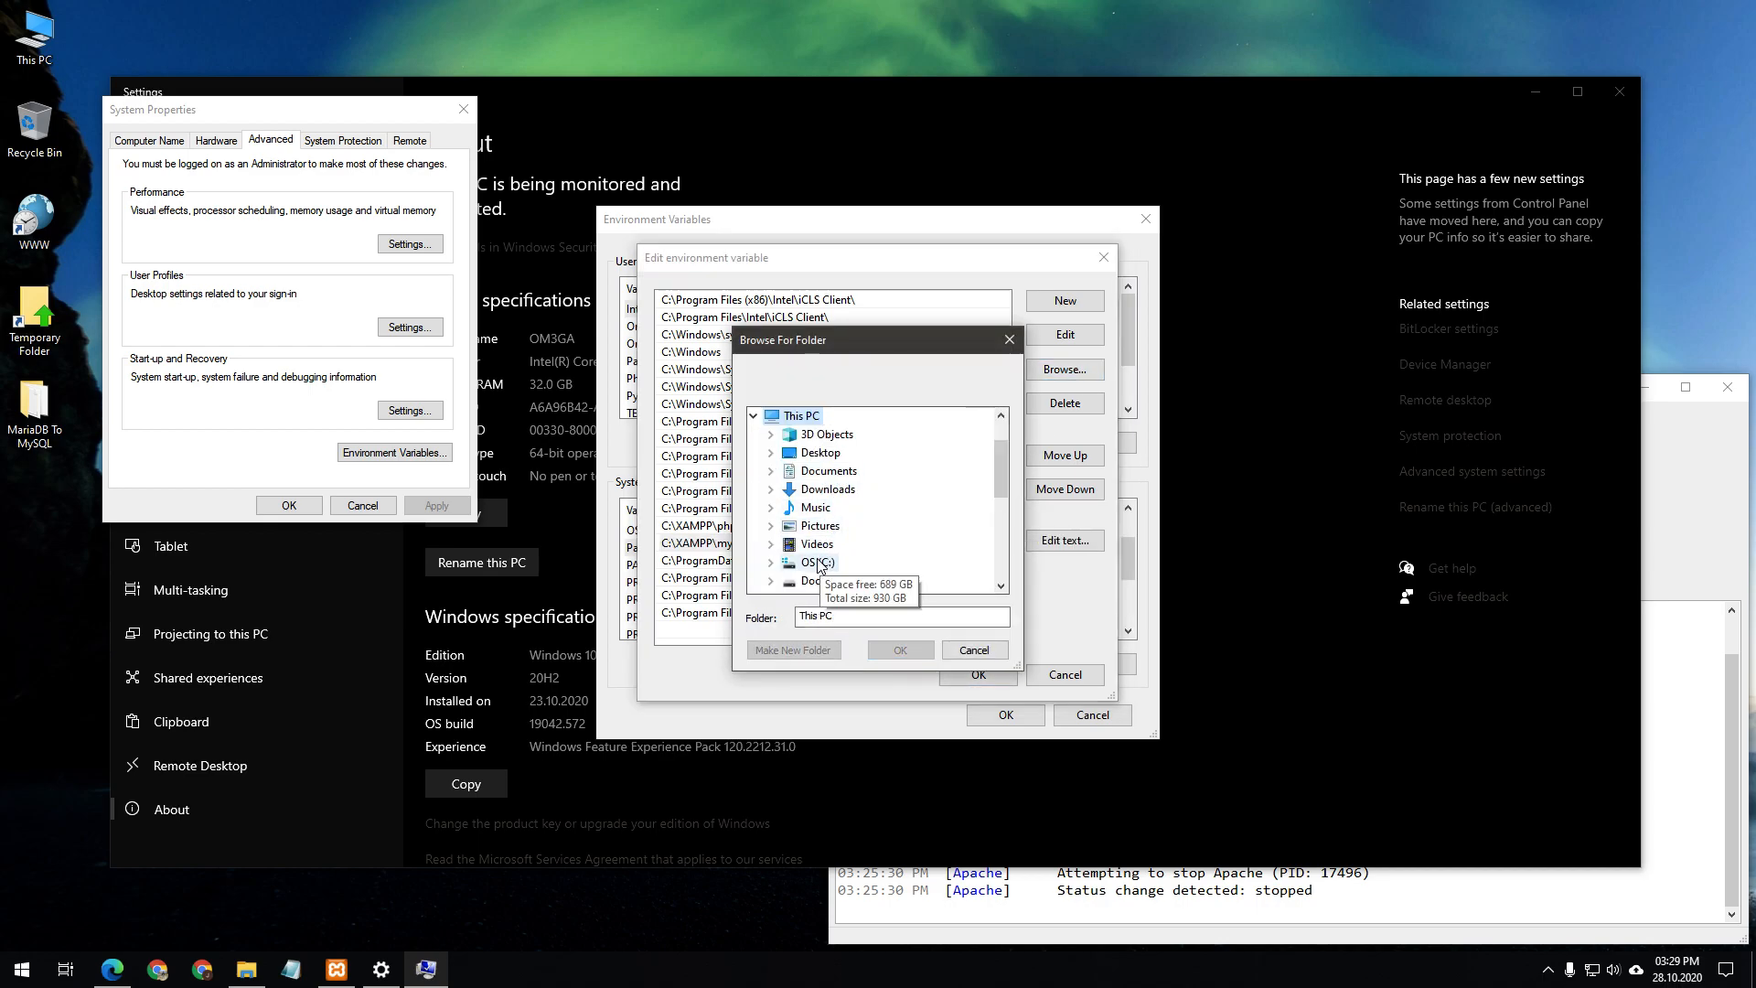
double_click(828, 561)
double_click(837, 470)
scroll(915, 508, "down", 2)
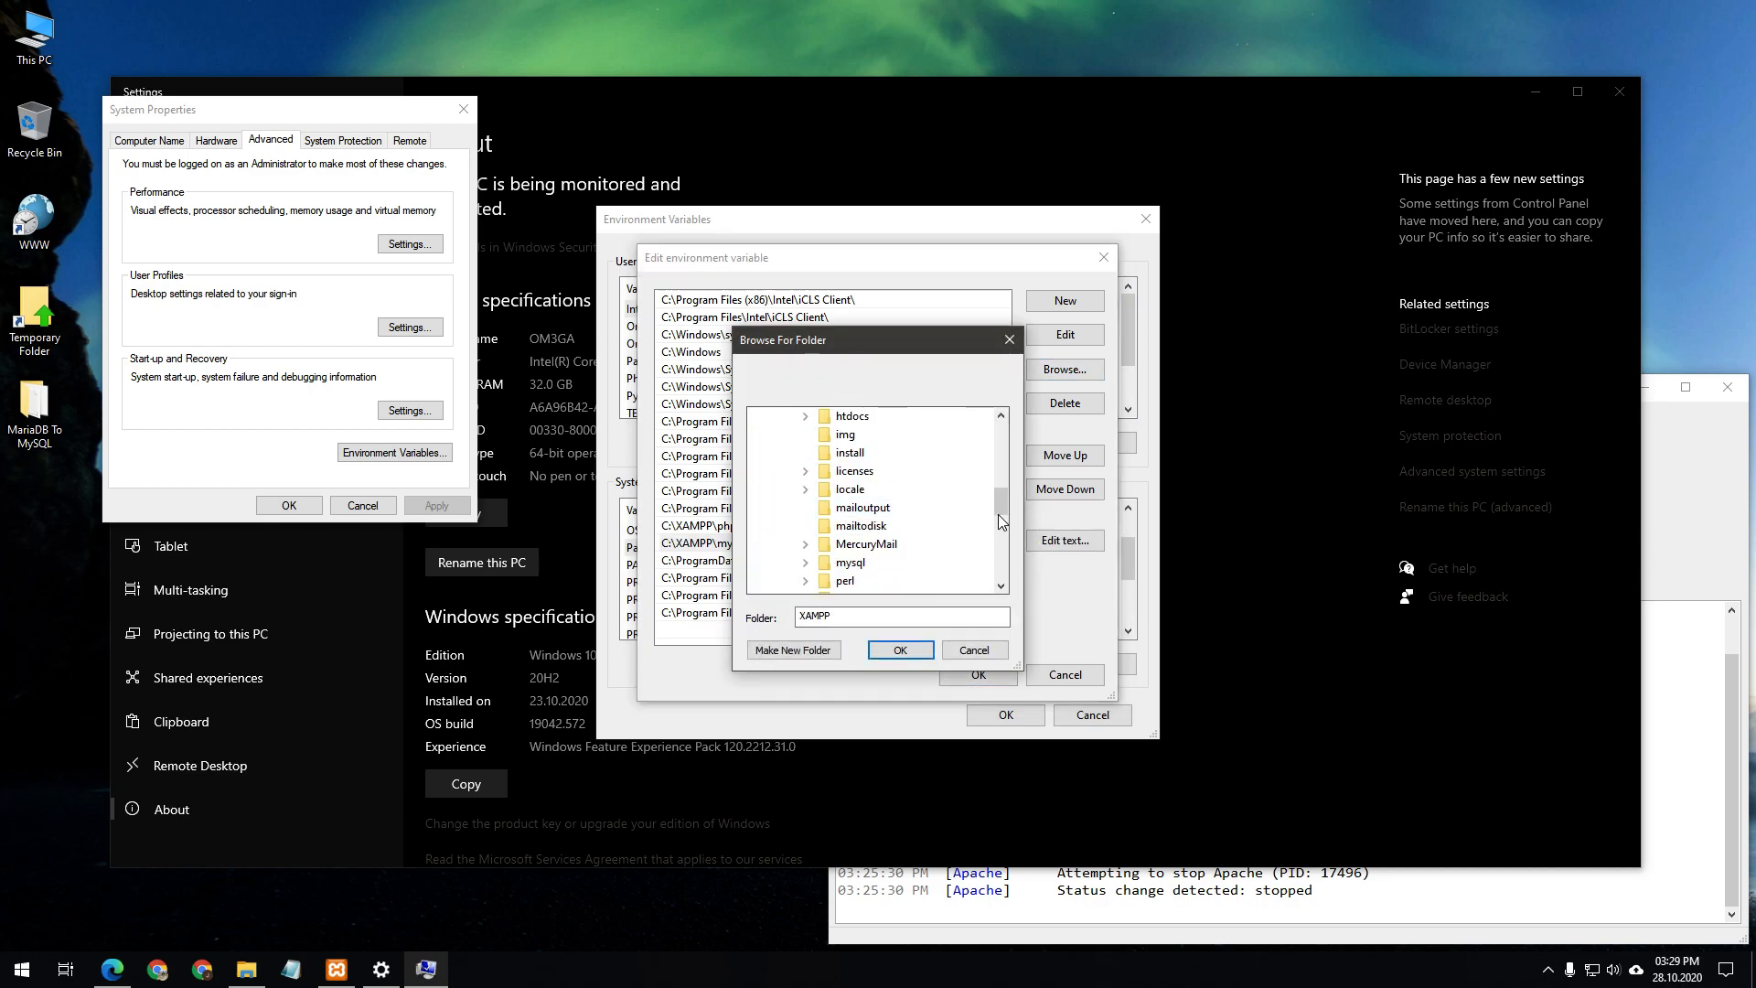
double_click(850, 562)
left_click(860, 509)
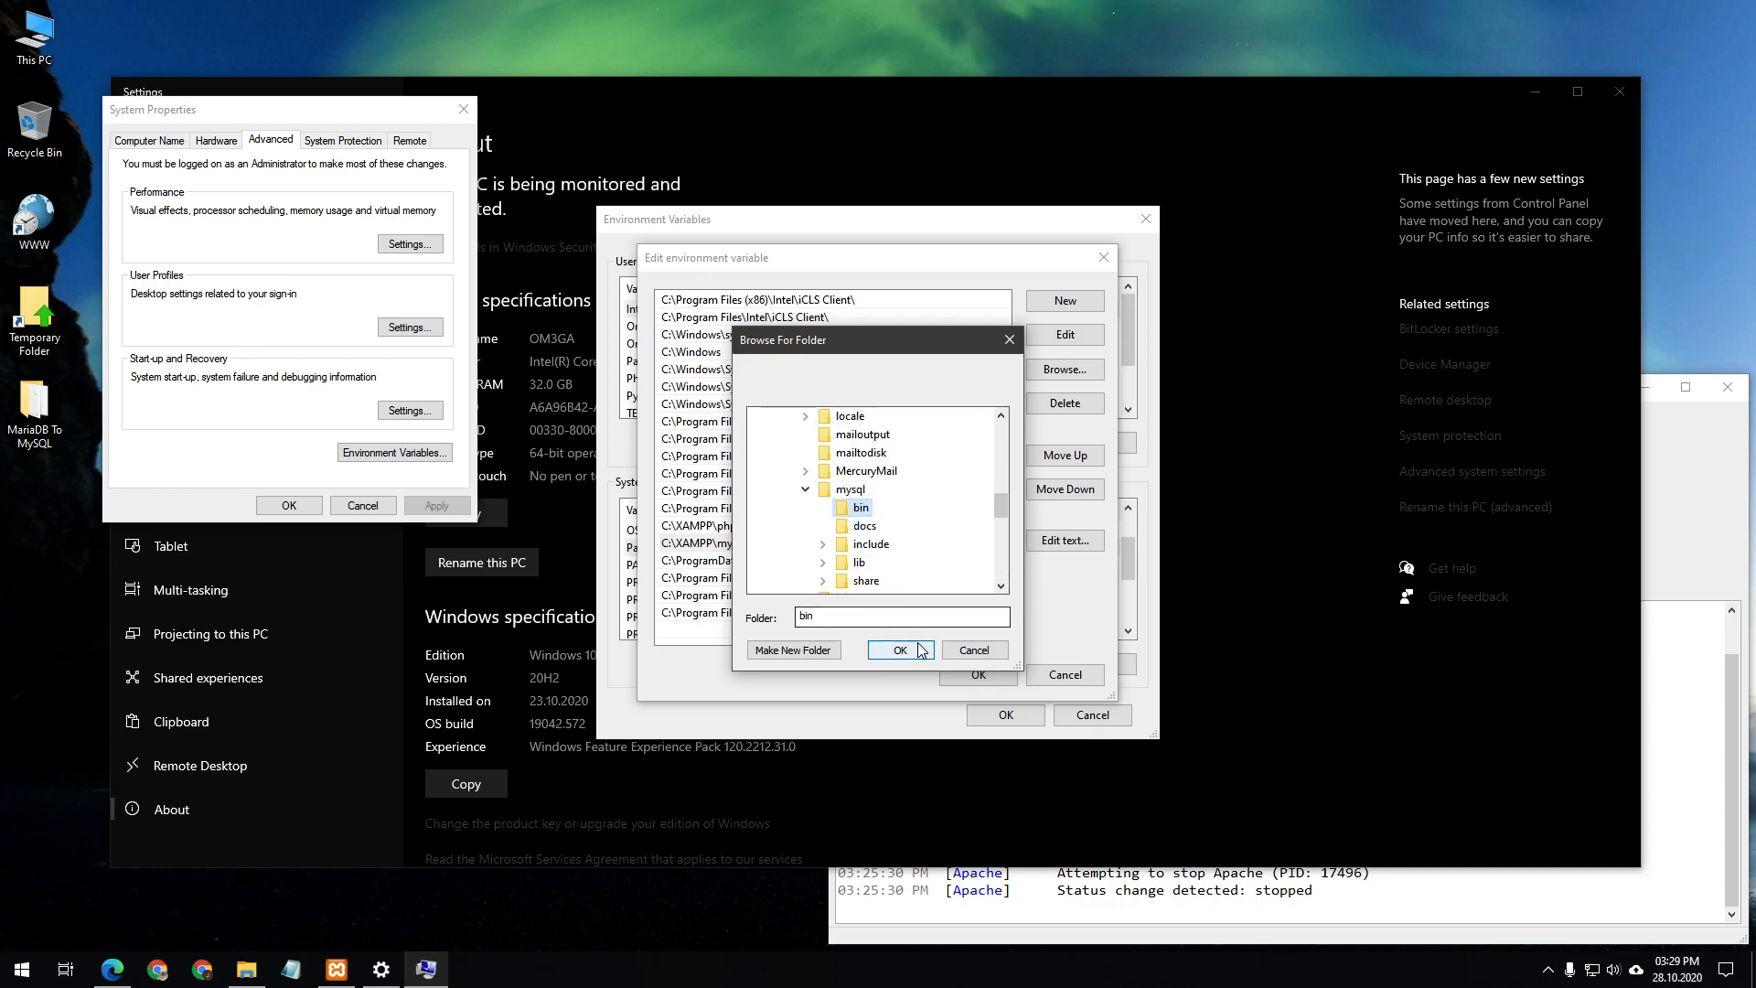
left_click(1009, 339)
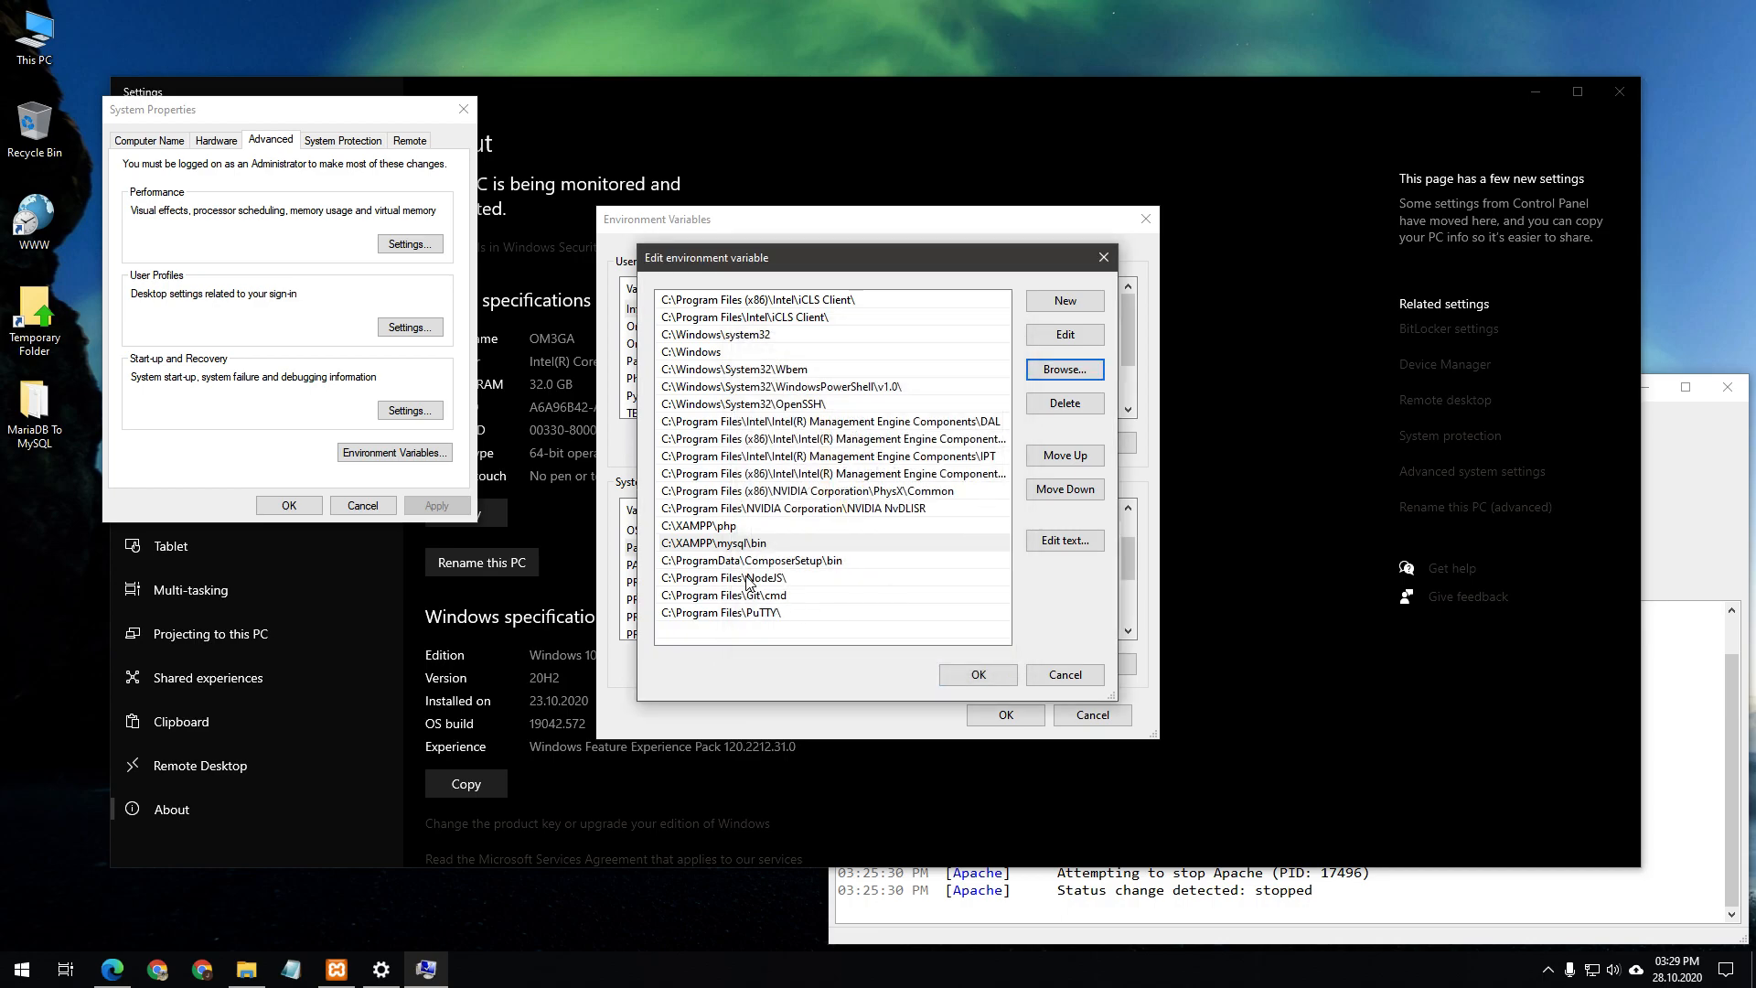
Cancel the Path, Environment Variables and System Properties dialogs and close Settings unchanged
left_click(1054, 681)
left_click(1093, 715)
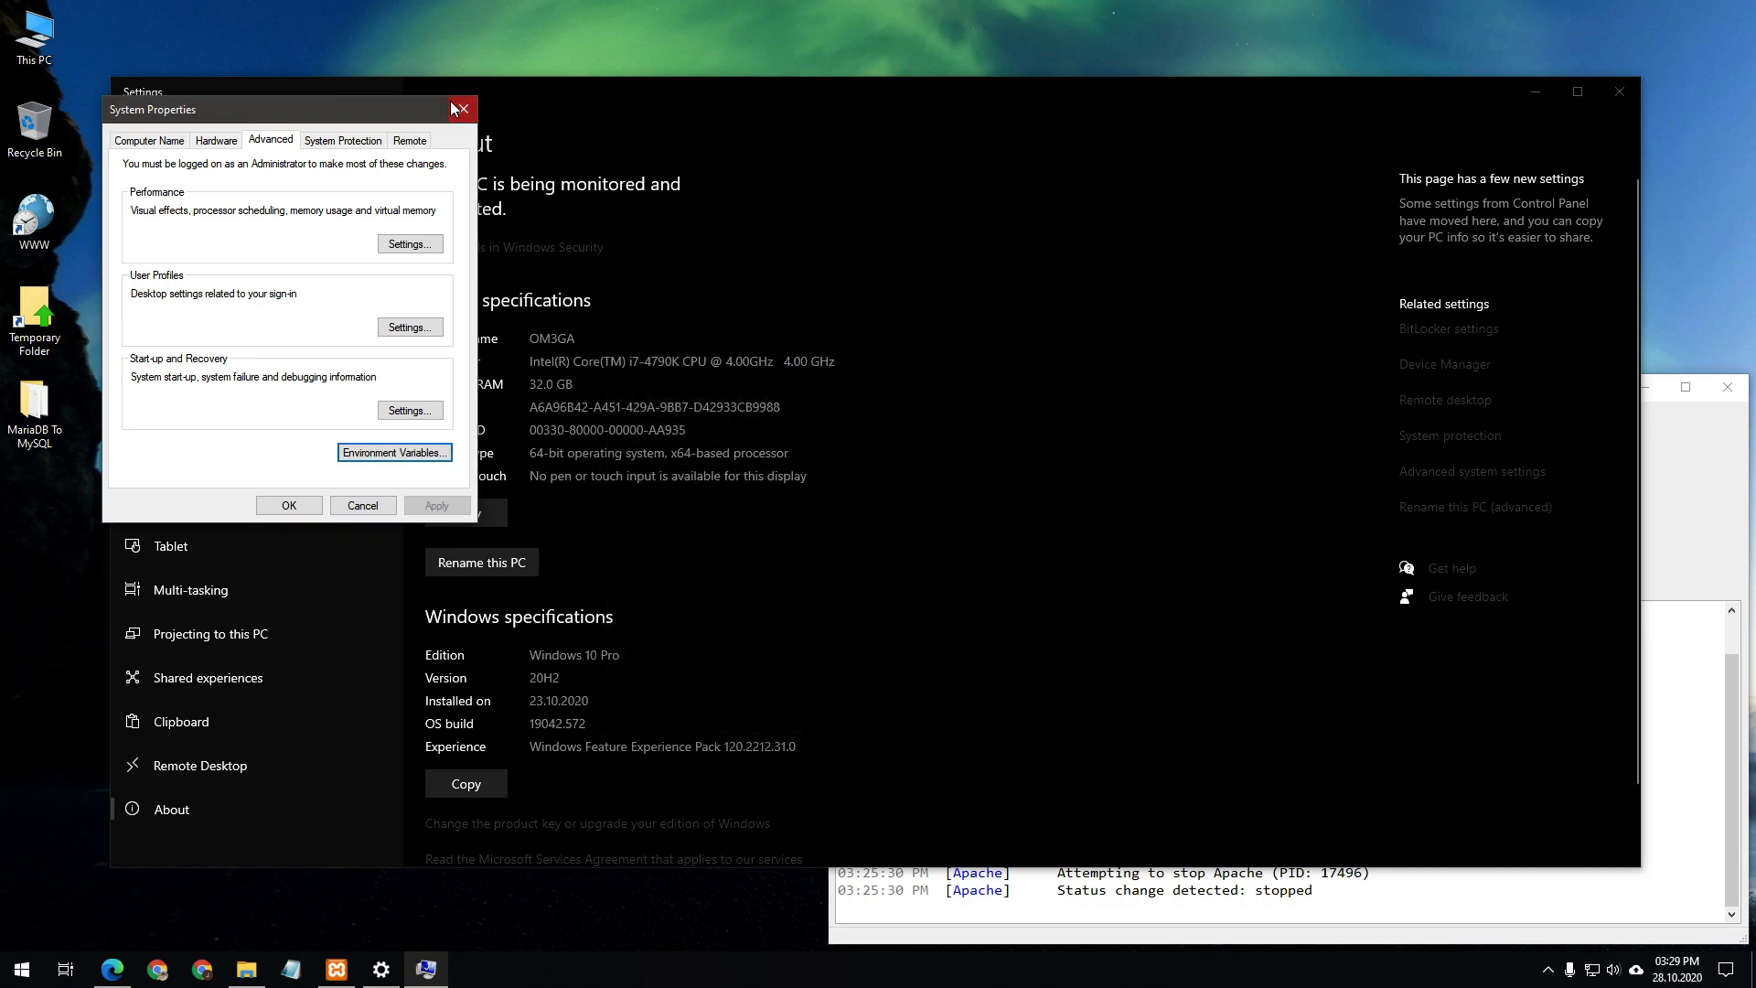
left_click(462, 109)
left_click(1620, 91)
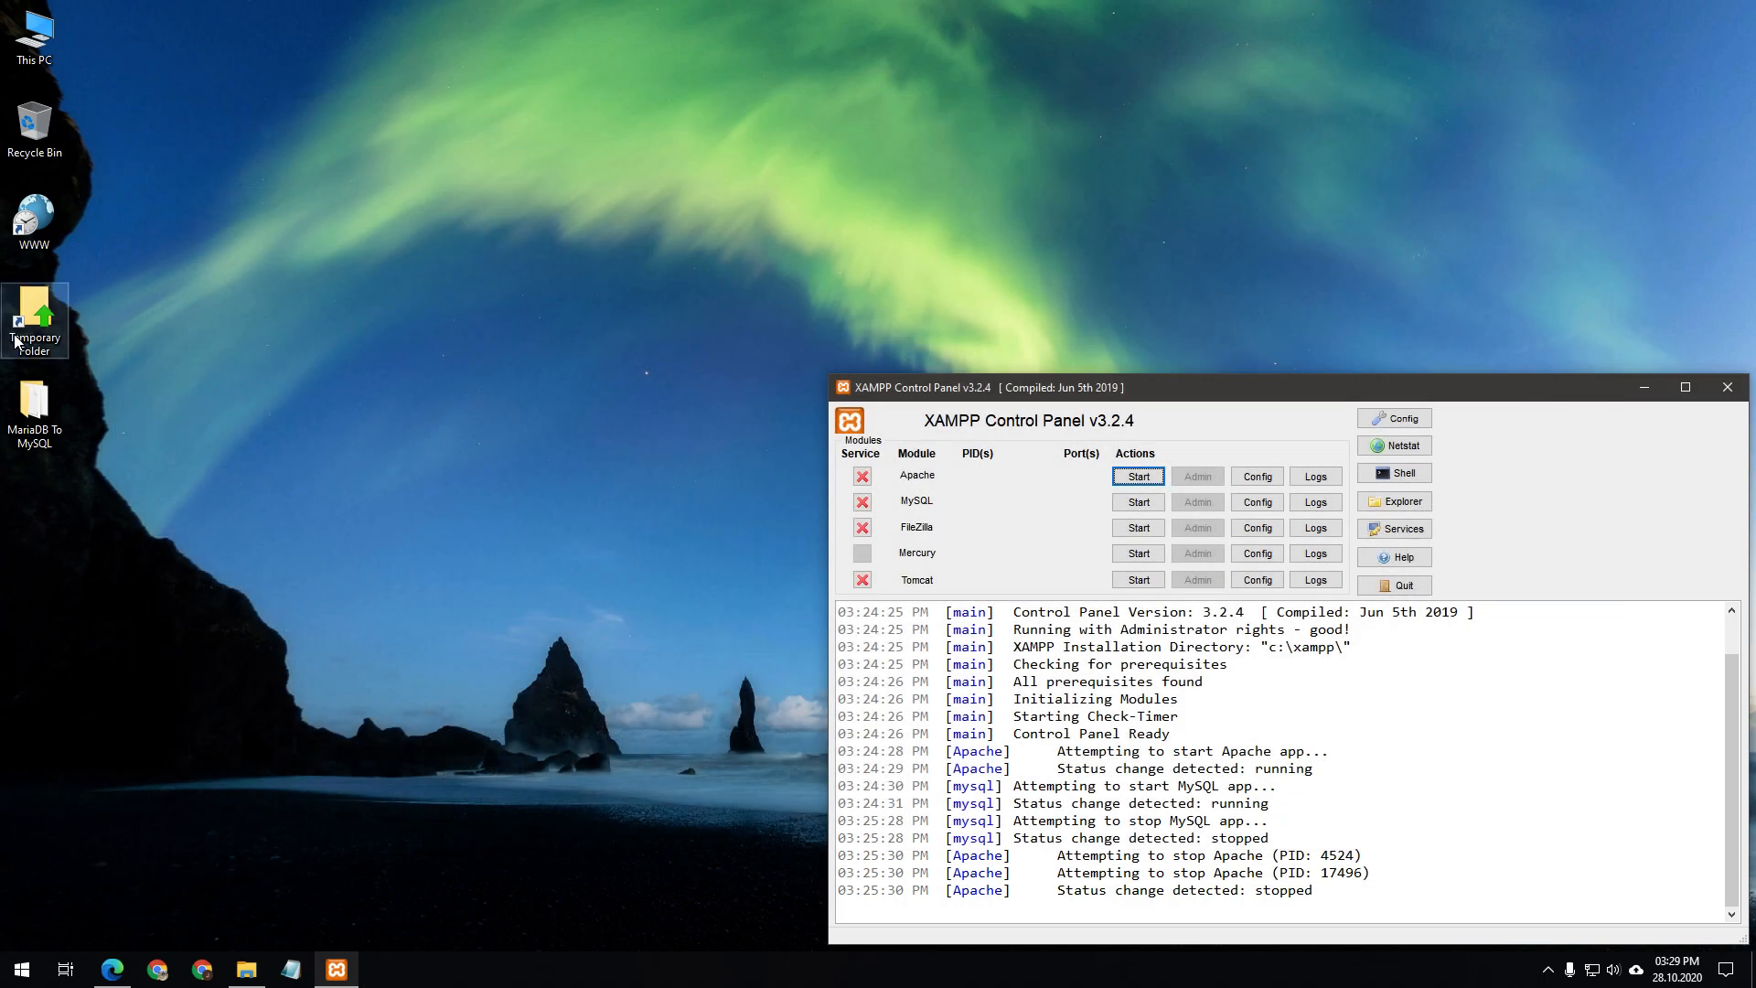
Open MySQL Initialize Command.txt from the maximized MariaDB To MySQL folder and copy its mysqld.exe command
double_click(33, 402)
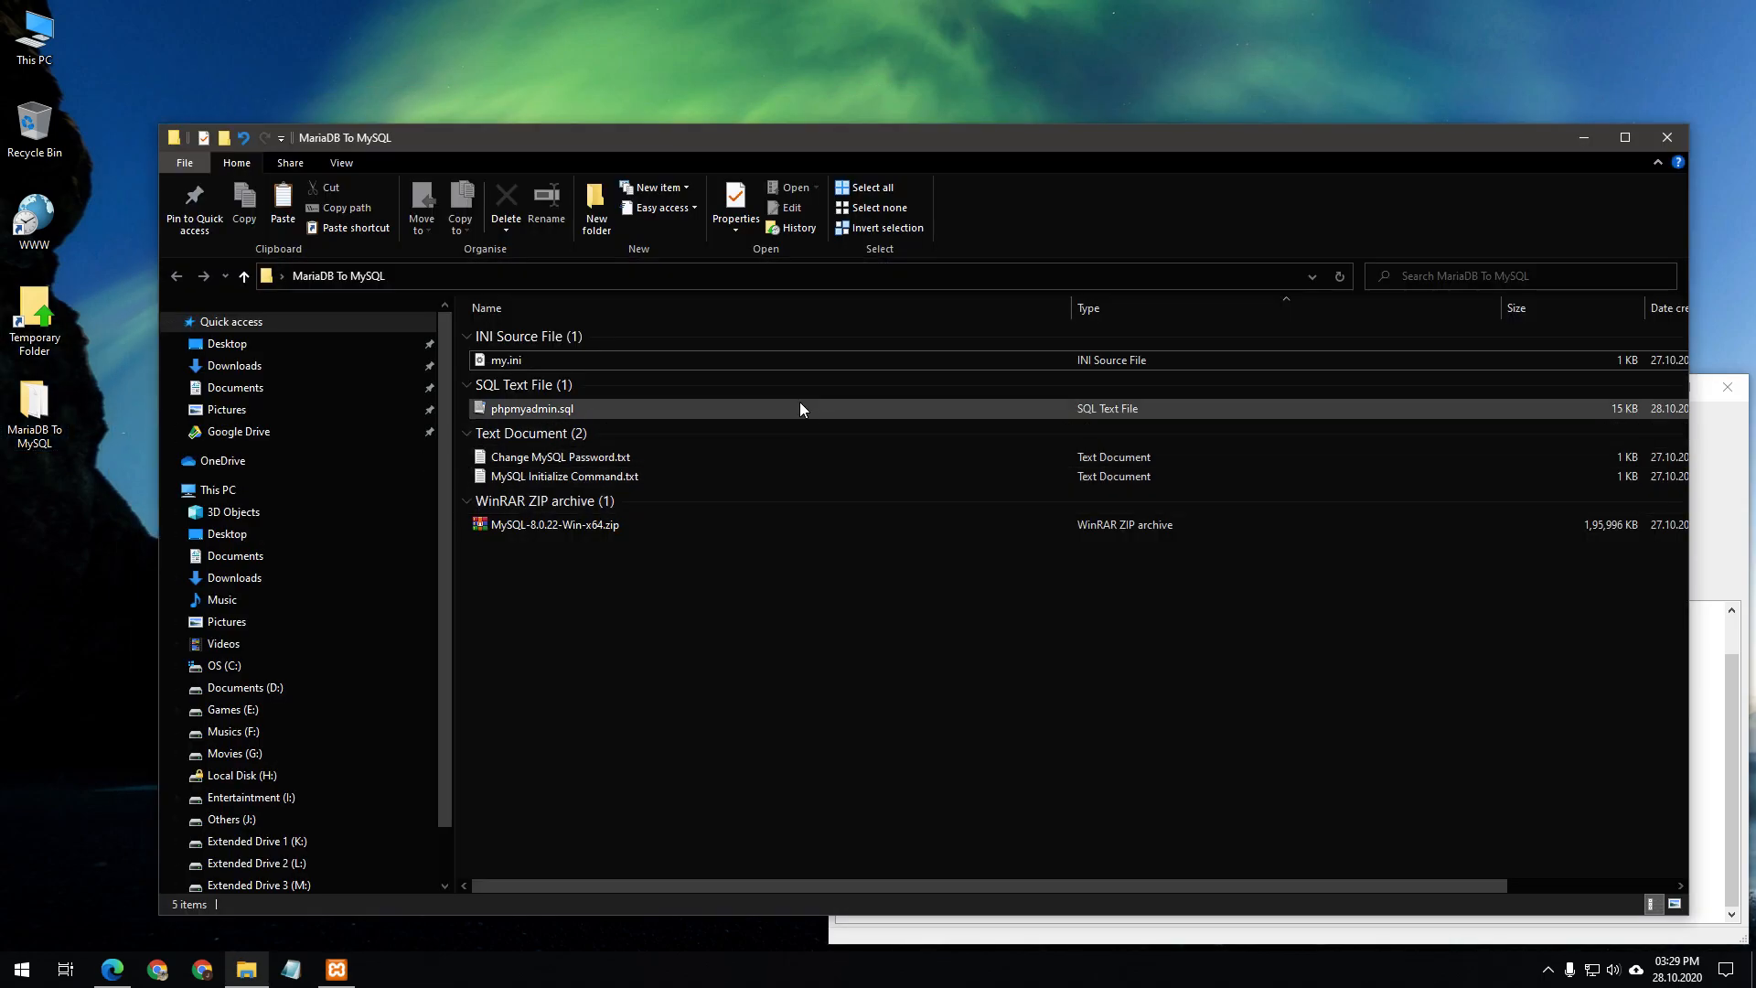
double_click(794, 142)
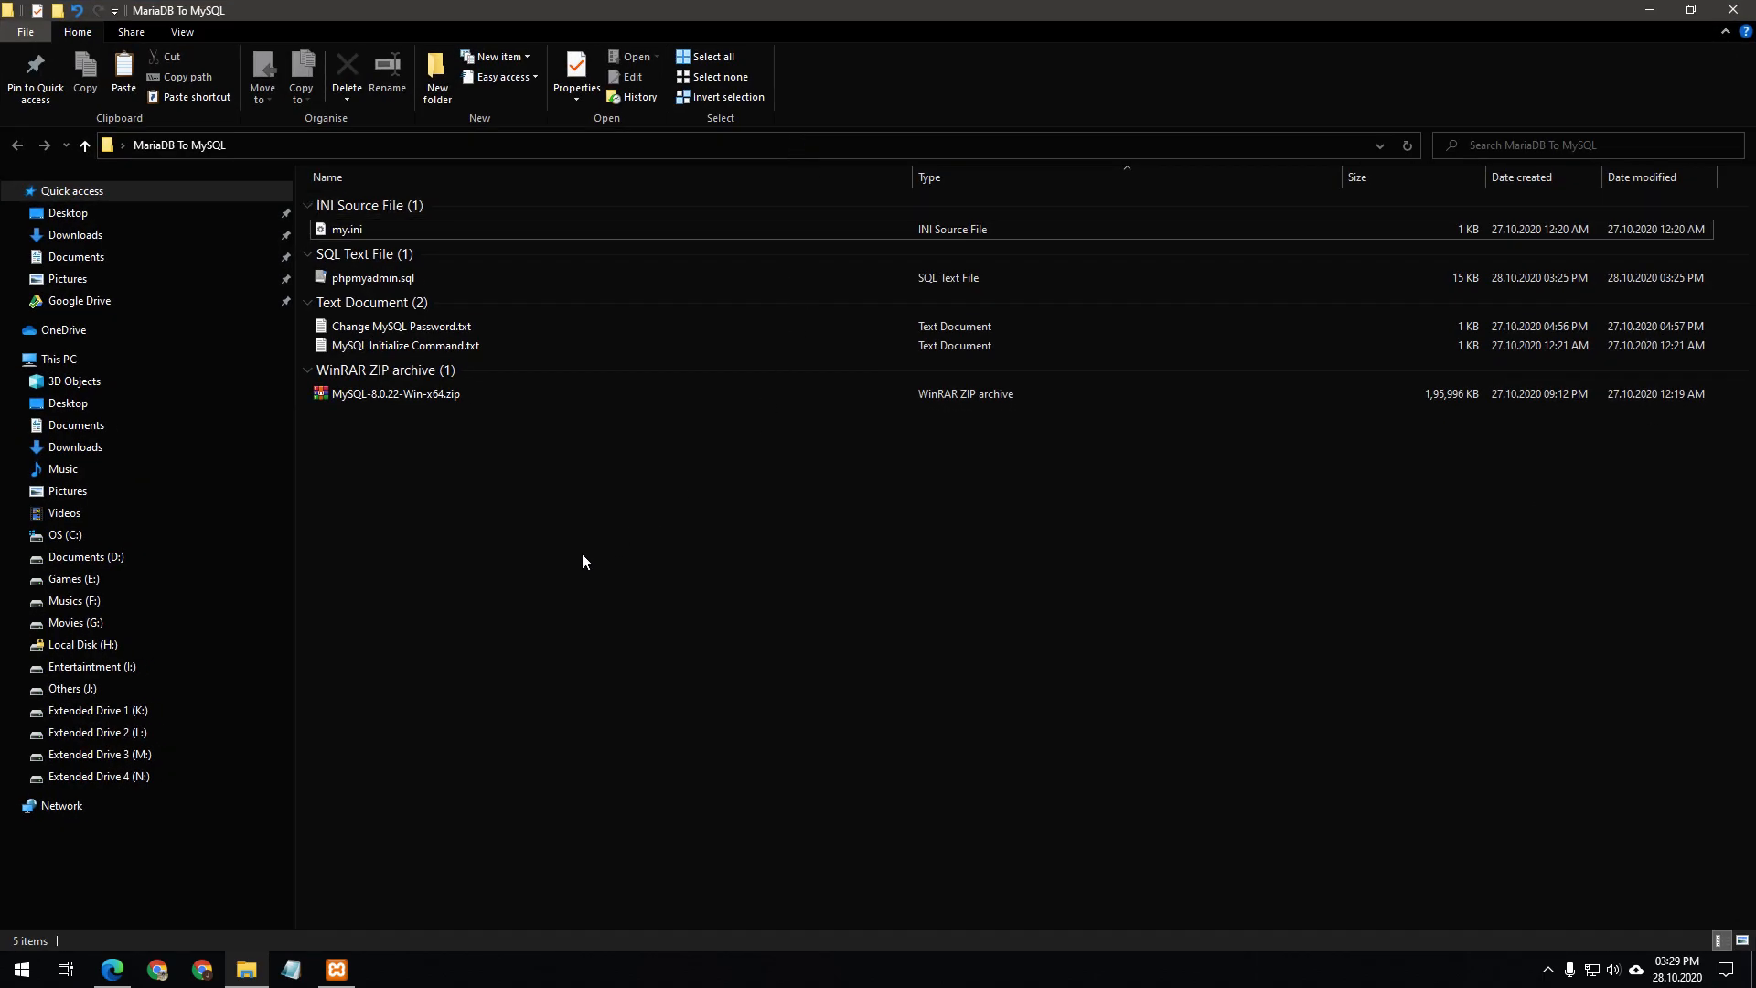
double_click(432, 348)
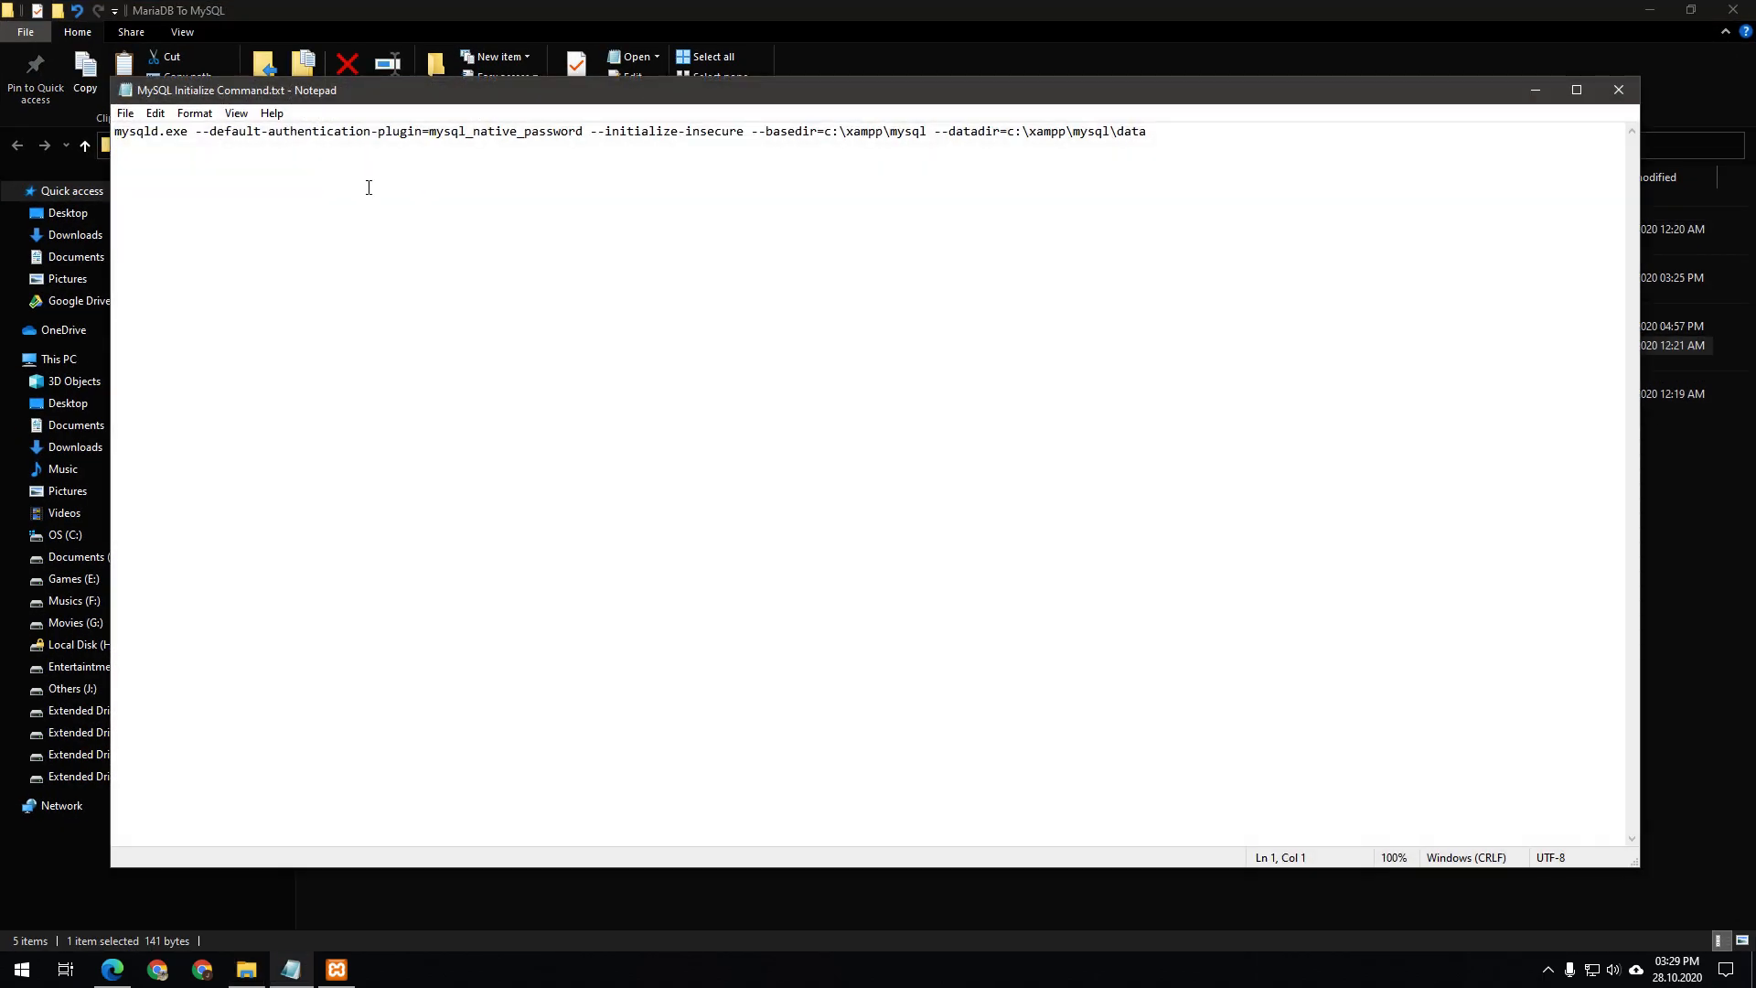
left_click_drag(123, 138, 1186, 137)
right_click(1060, 136)
left_click(1089, 185)
left_click(948, 275)
Launch Command Prompt as administrator via the cmd search and reposition its window
key("super")
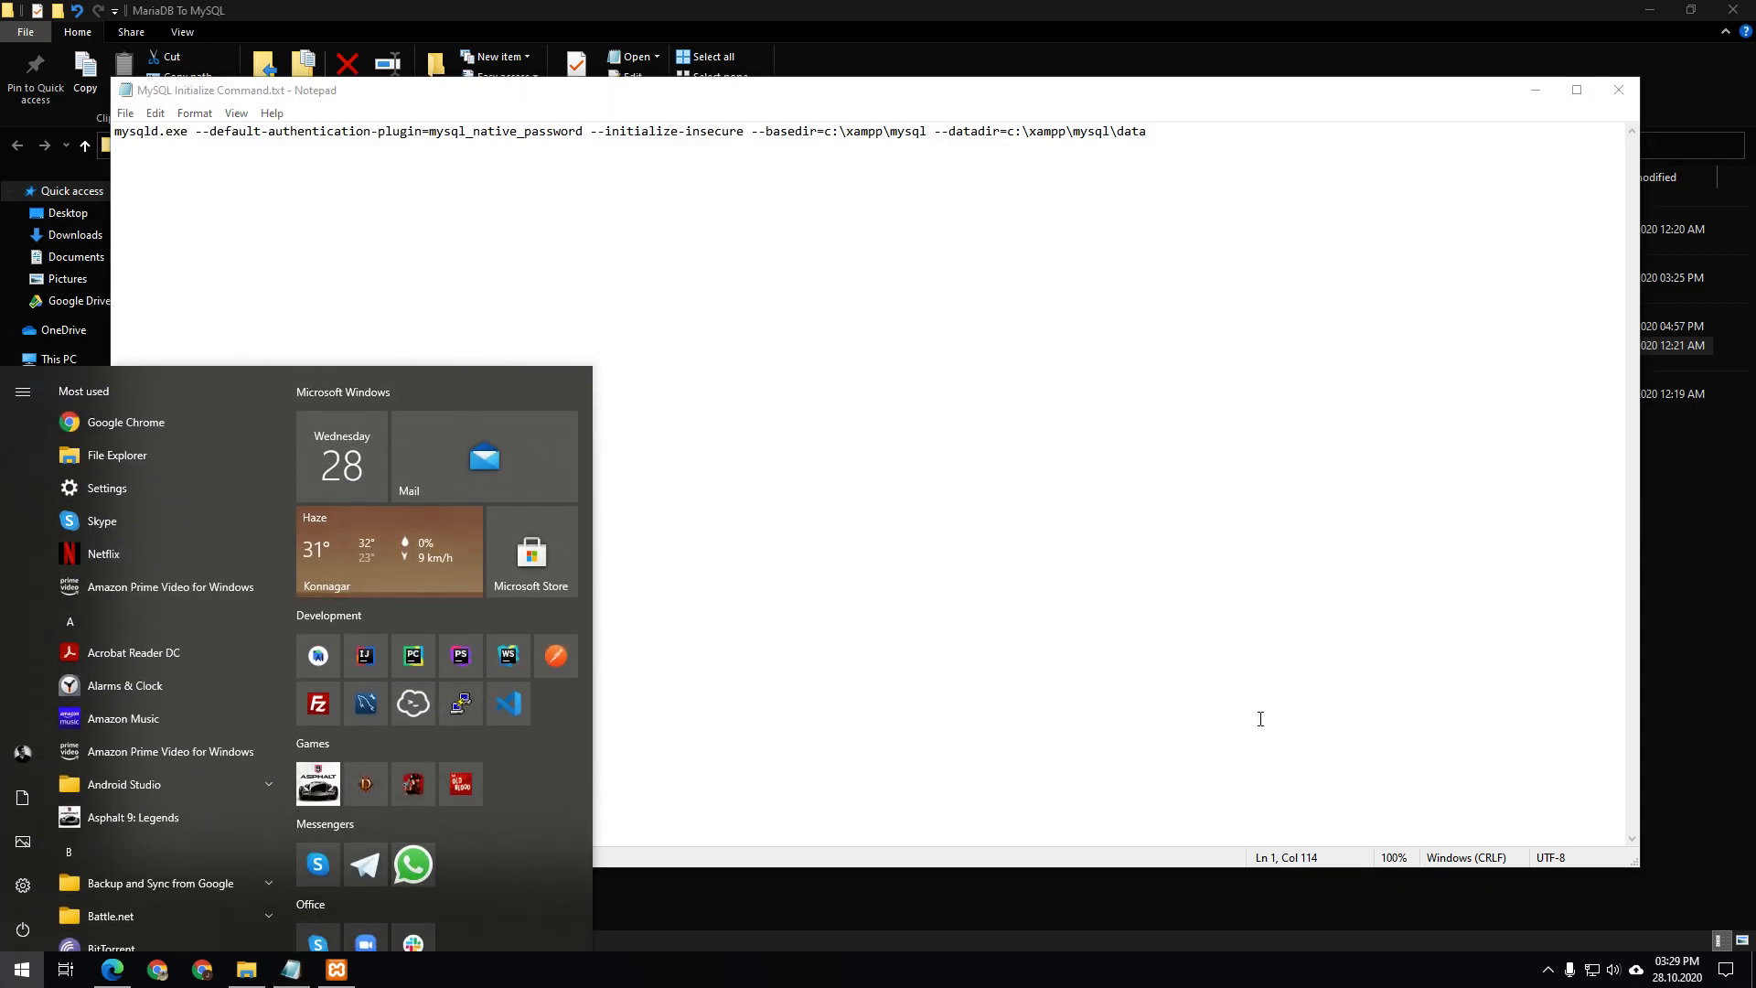
type("cmd")
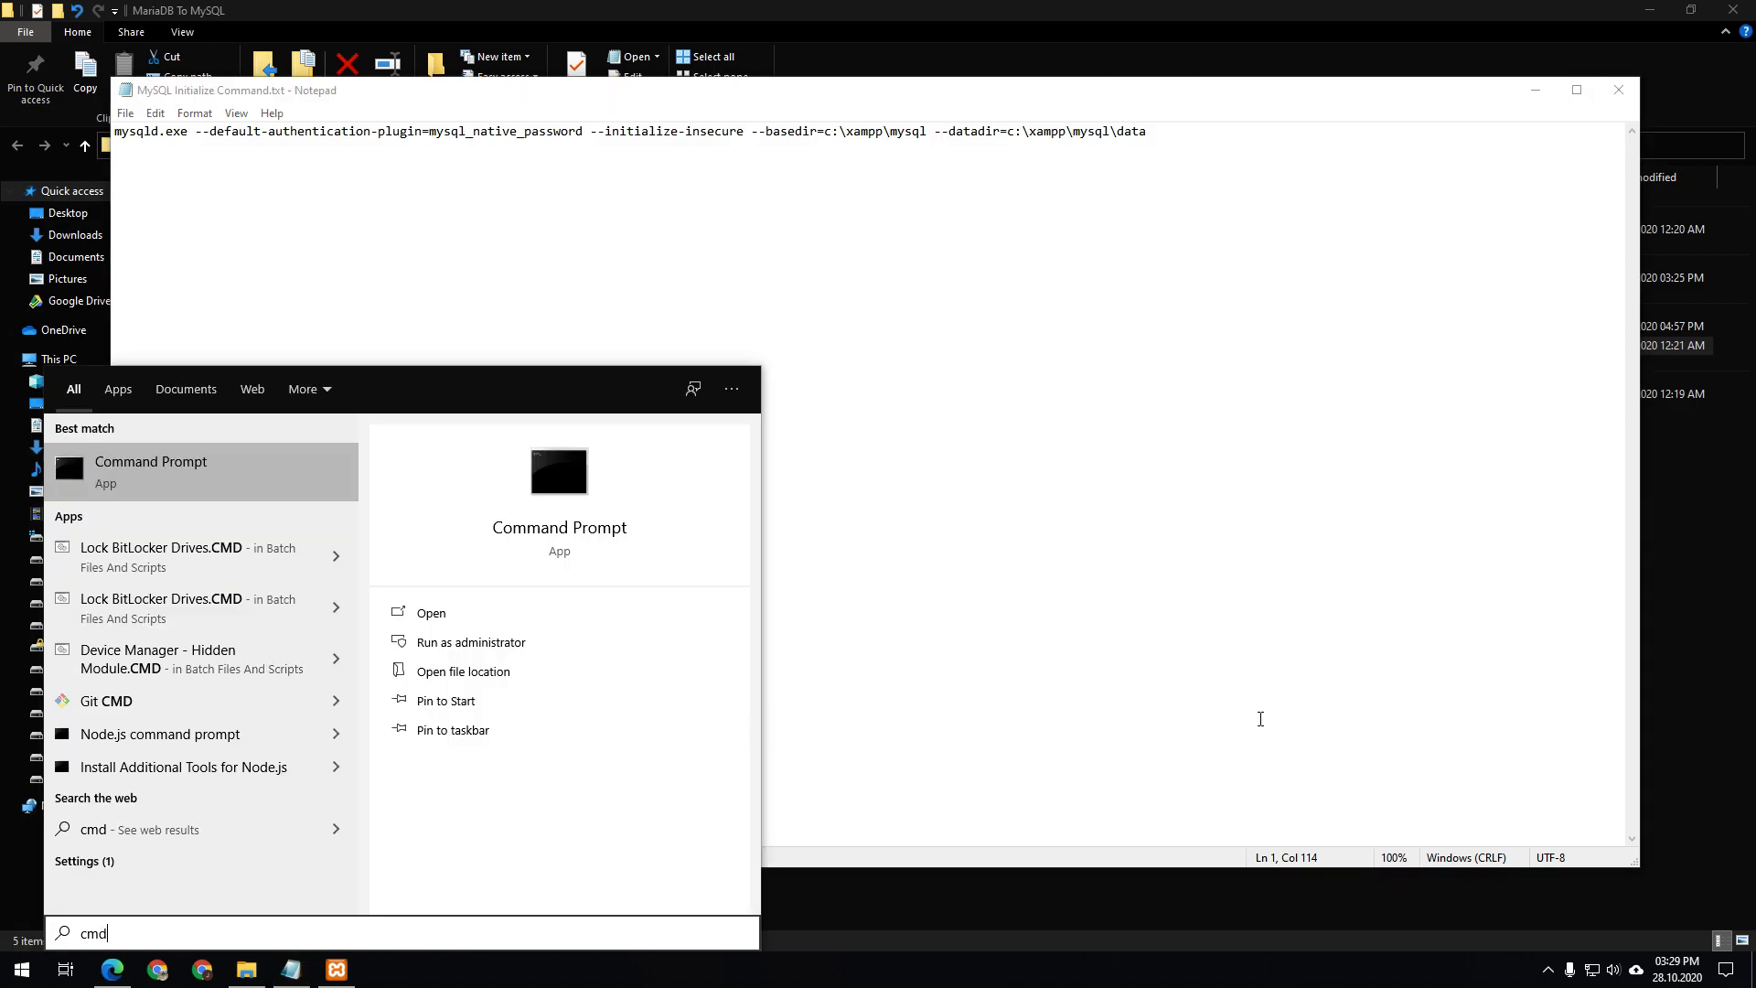
key("ctrl+shift+Return")
left_click(810, 603)
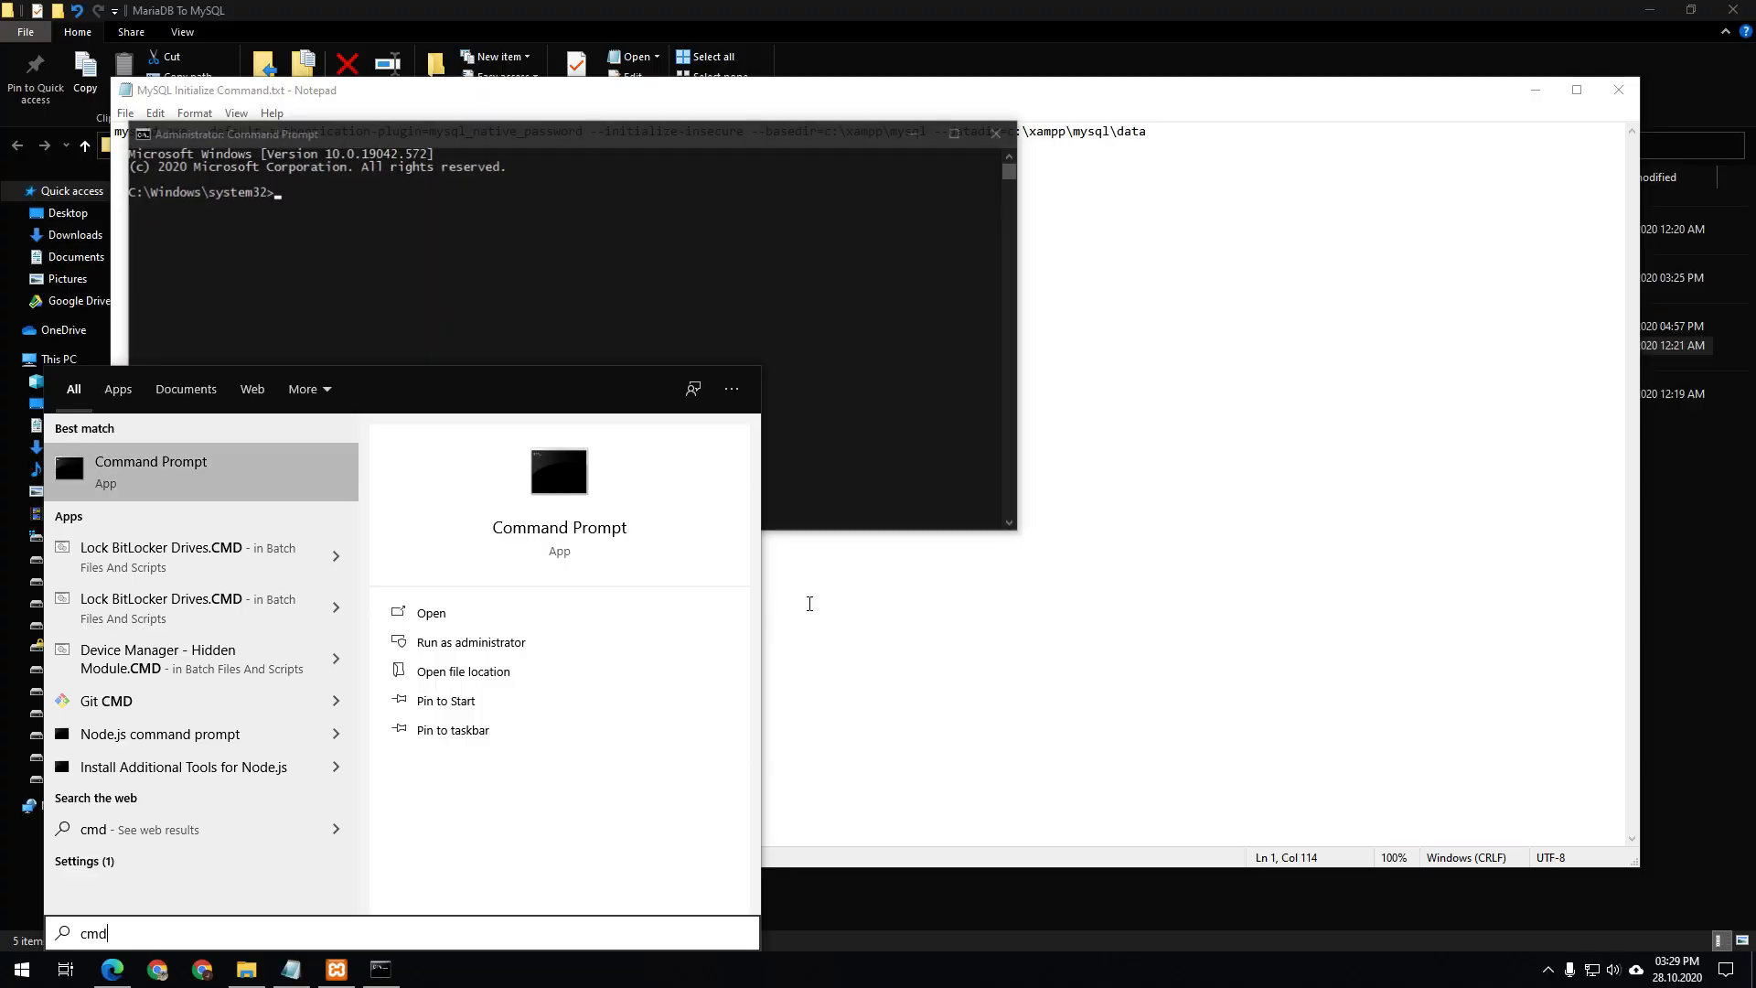
left_click(705, 235)
key("Escape")
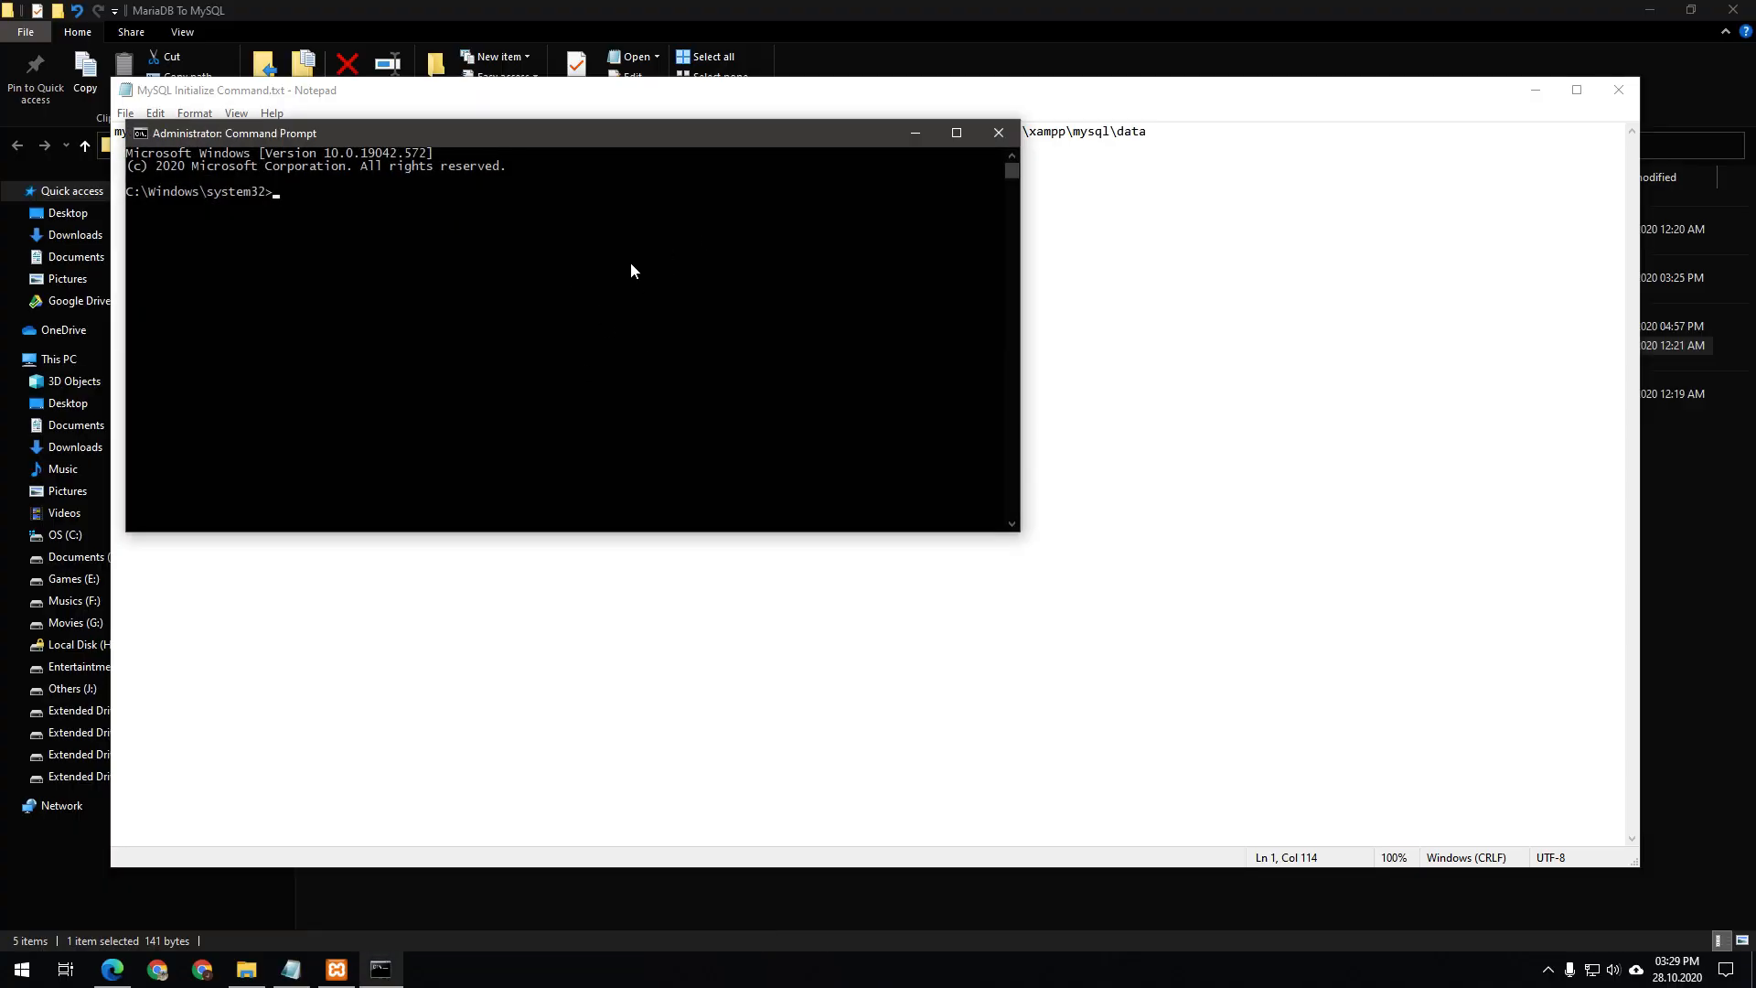
left_click_drag(649, 138, 784, 311)
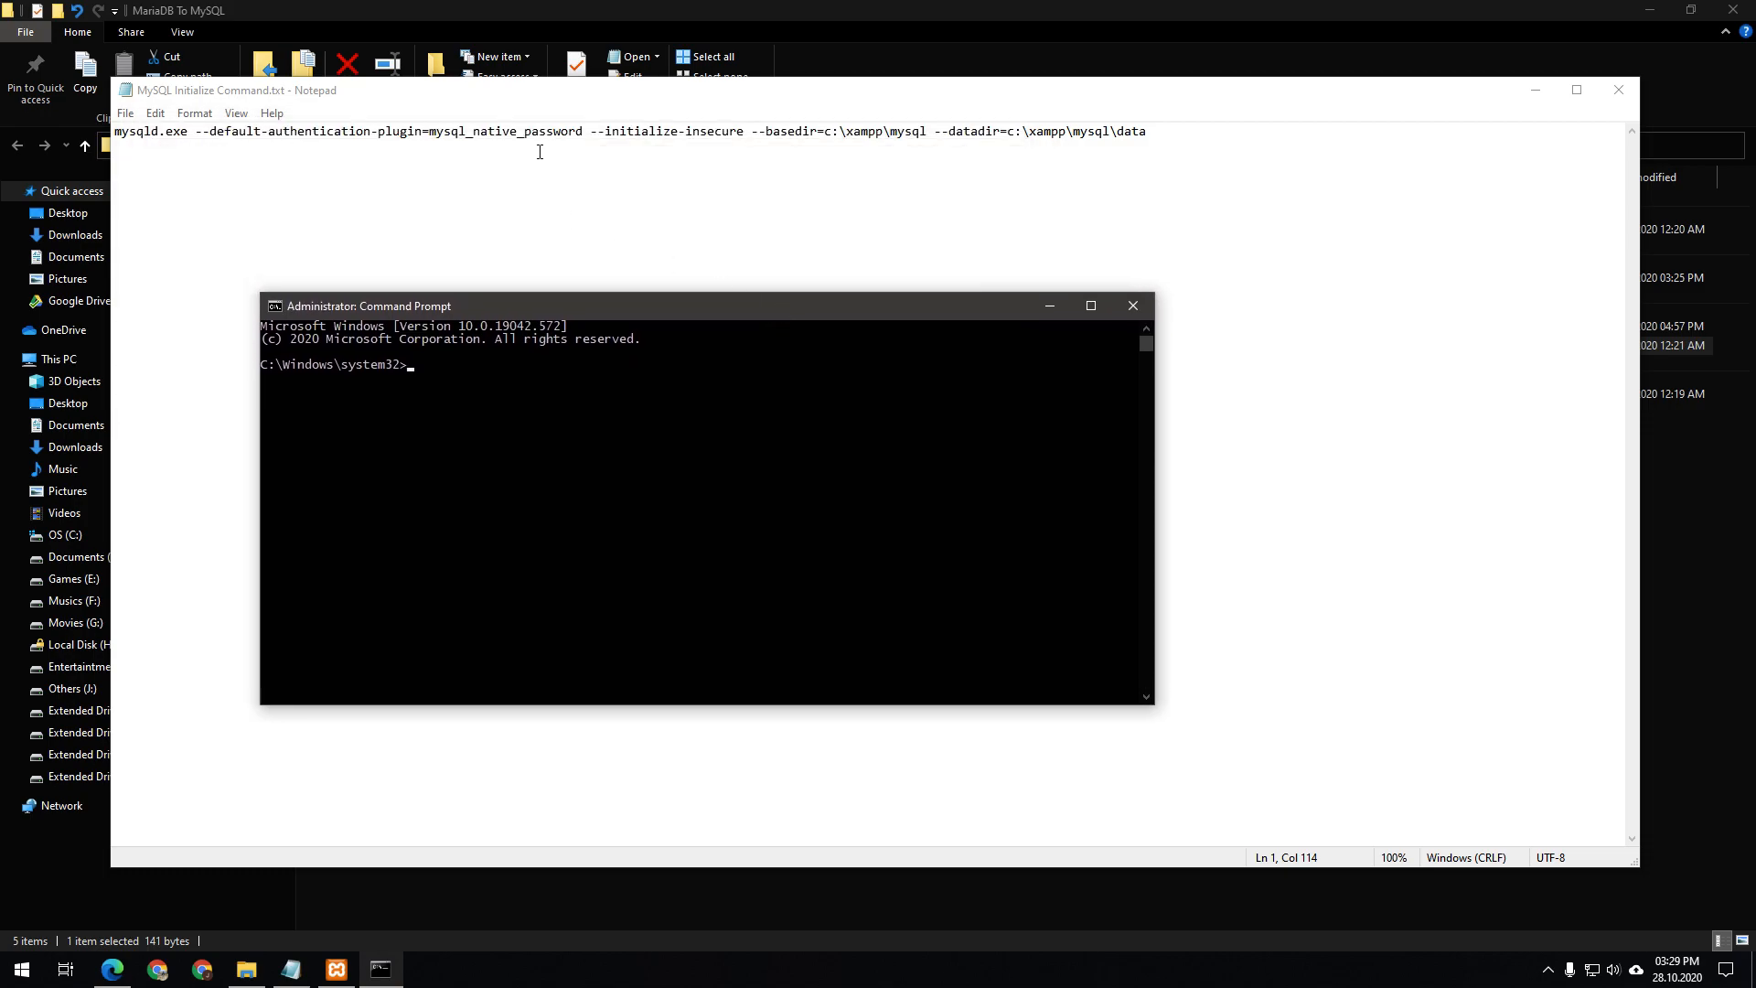
Copy the mysqld.exe --initialize-insecure command from Notepad, run it in the admin prompt, and close Notepad
double_click(539, 153)
left_click(540, 152)
left_click_drag(1258, 136, 110, 111)
right_click(110, 112)
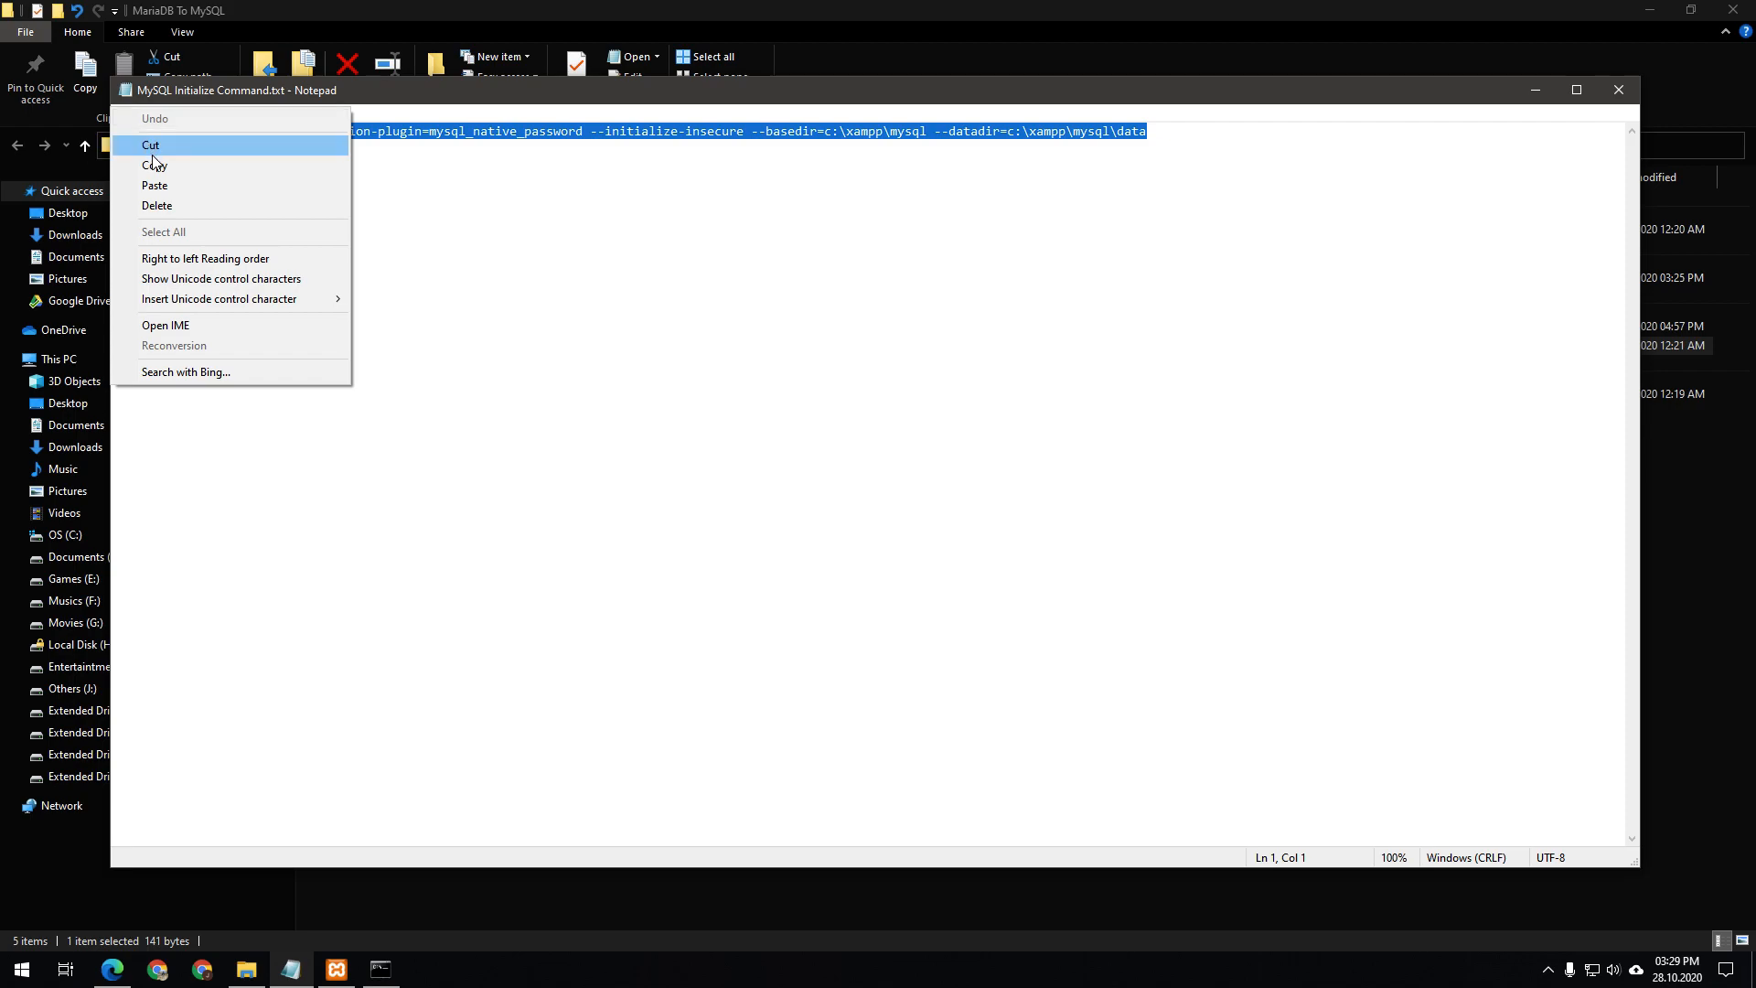
left_click(183, 165)
left_click(371, 977)
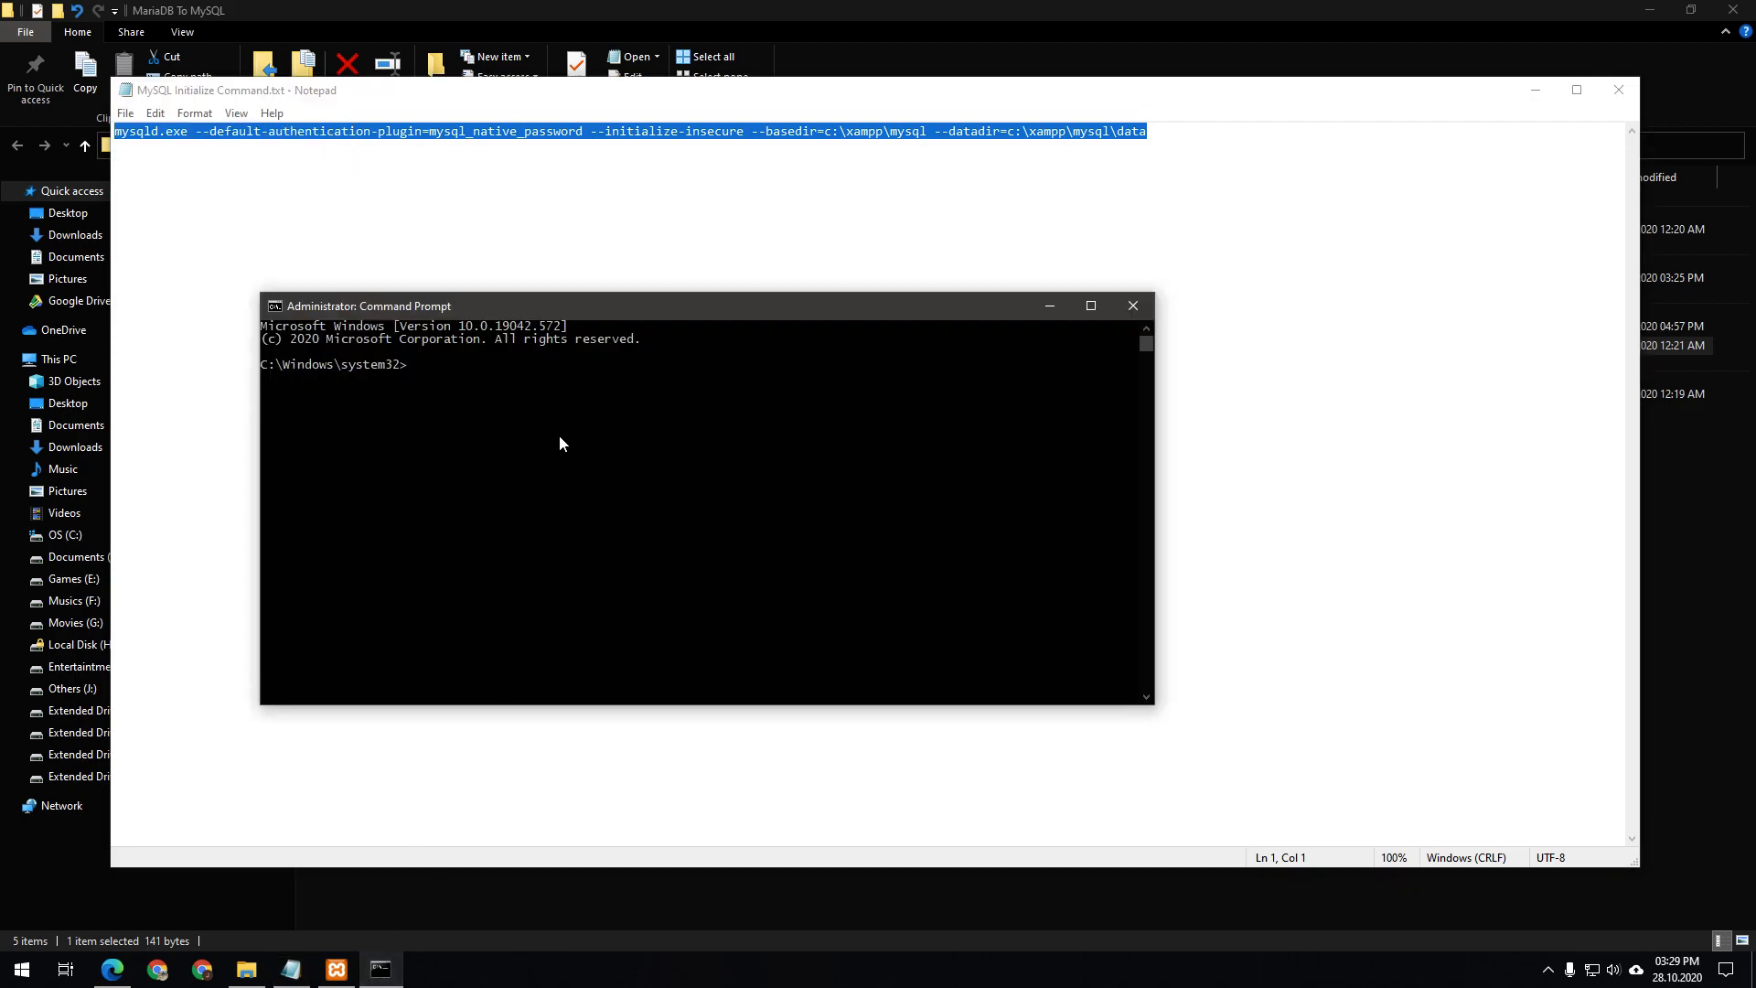
right_click(560, 436)
key("Return")
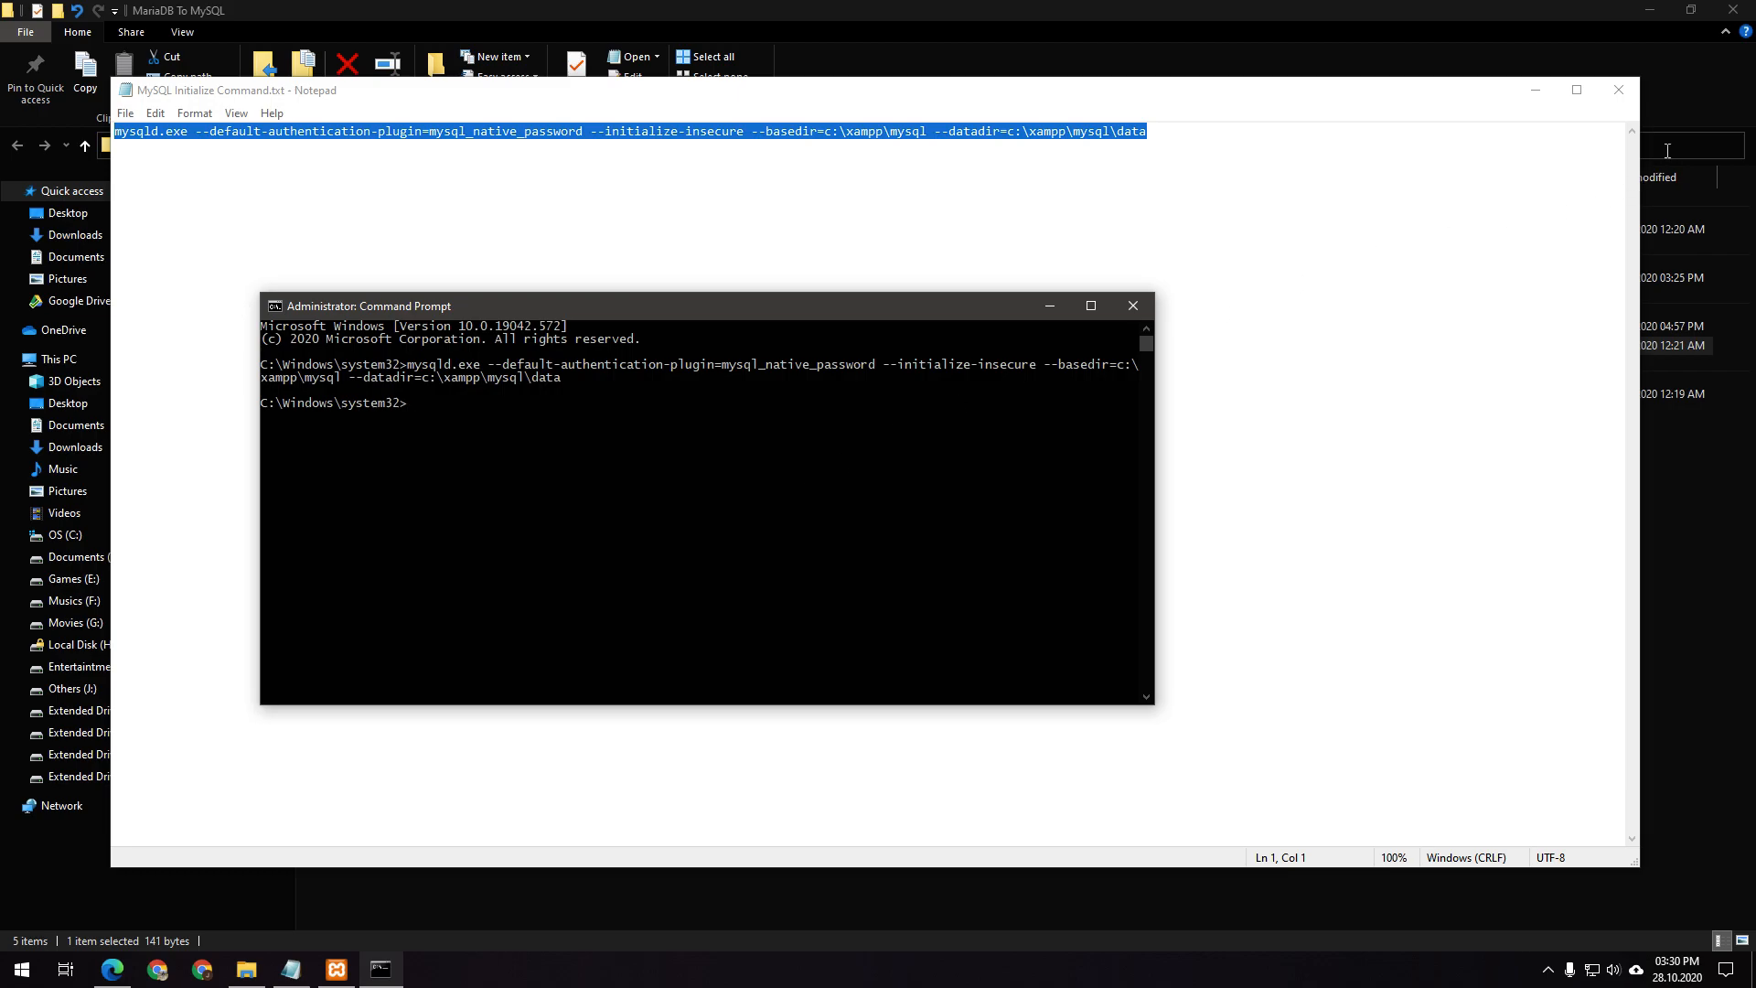
left_click(1618, 91)
left_click_drag(718, 312, 945, 443)
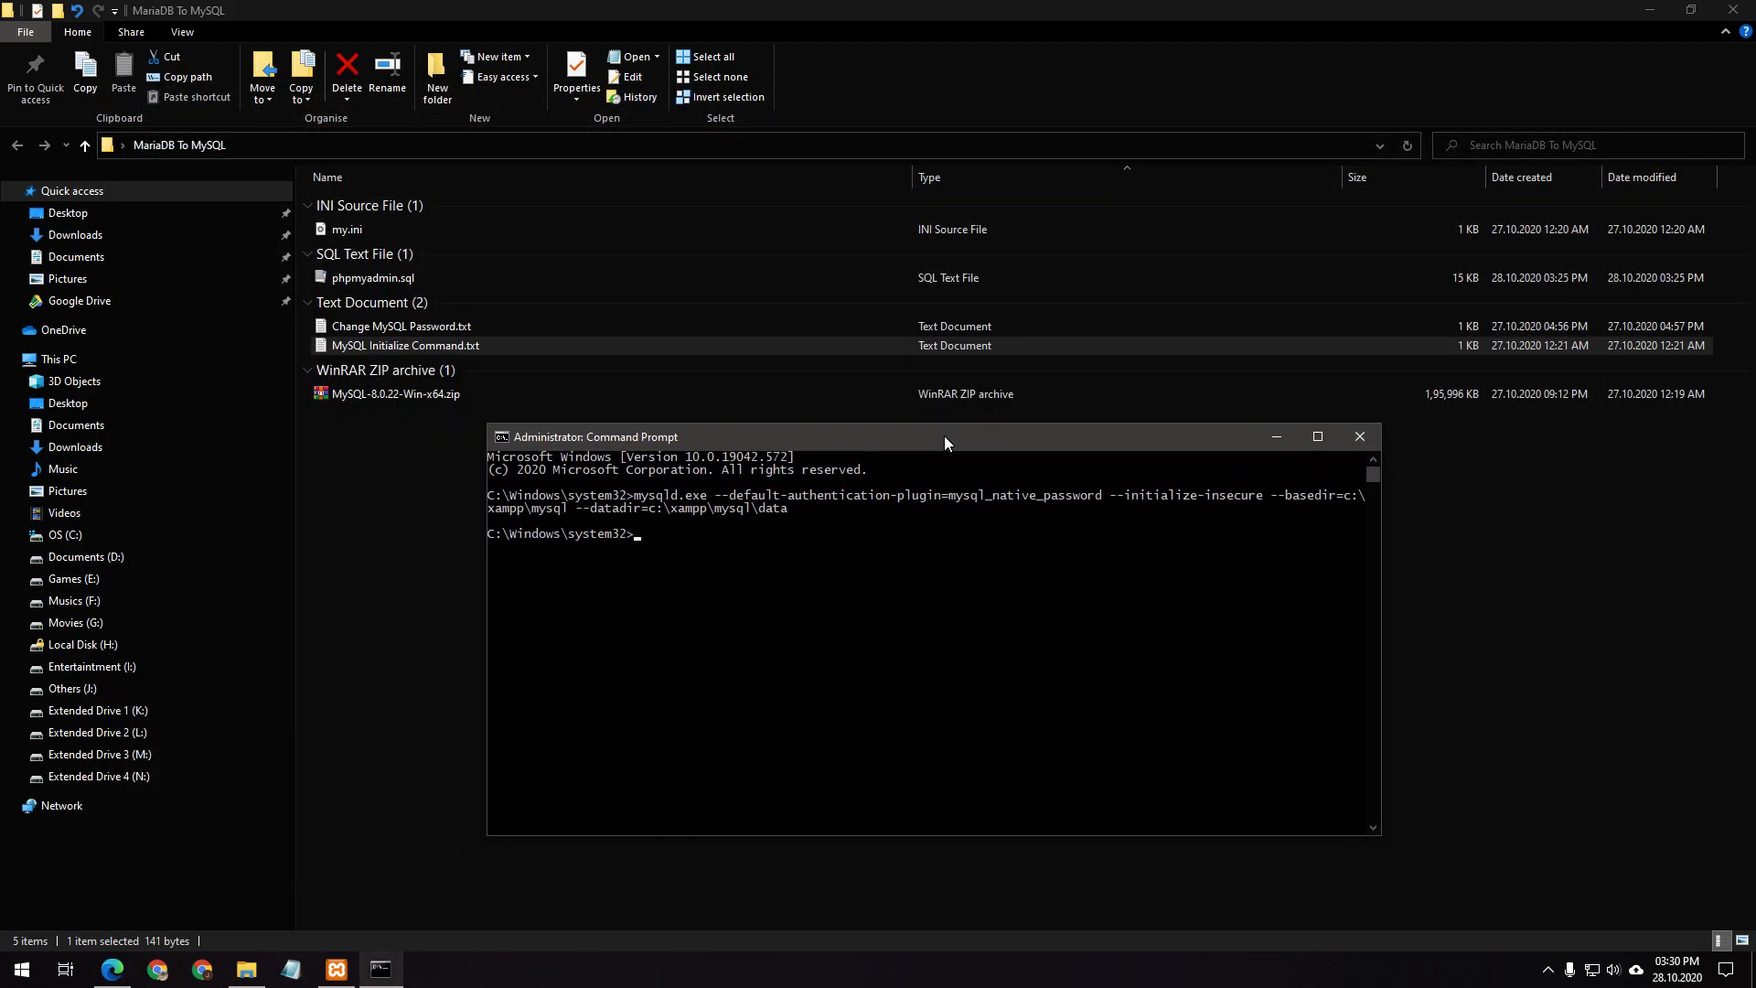
Start the MySQL module in XAMPP Control Panel on the newly initialized data directory
left_click(910, 552)
left_click(336, 969)
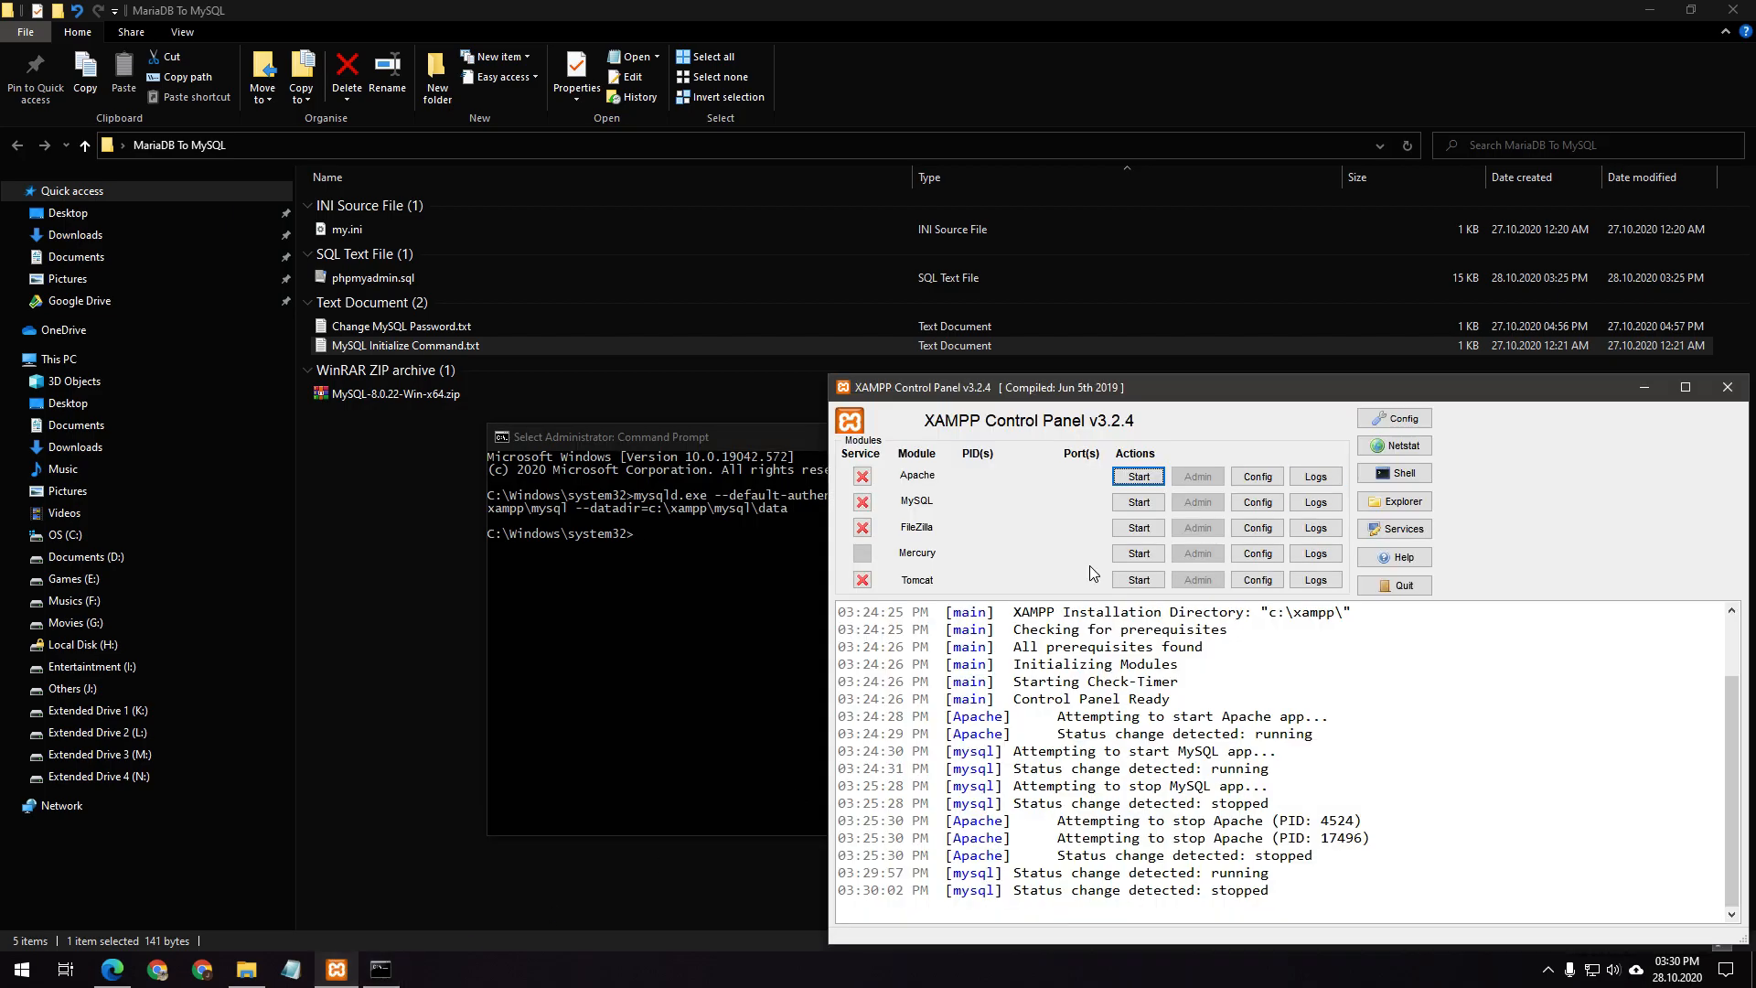
left_click(1139, 502)
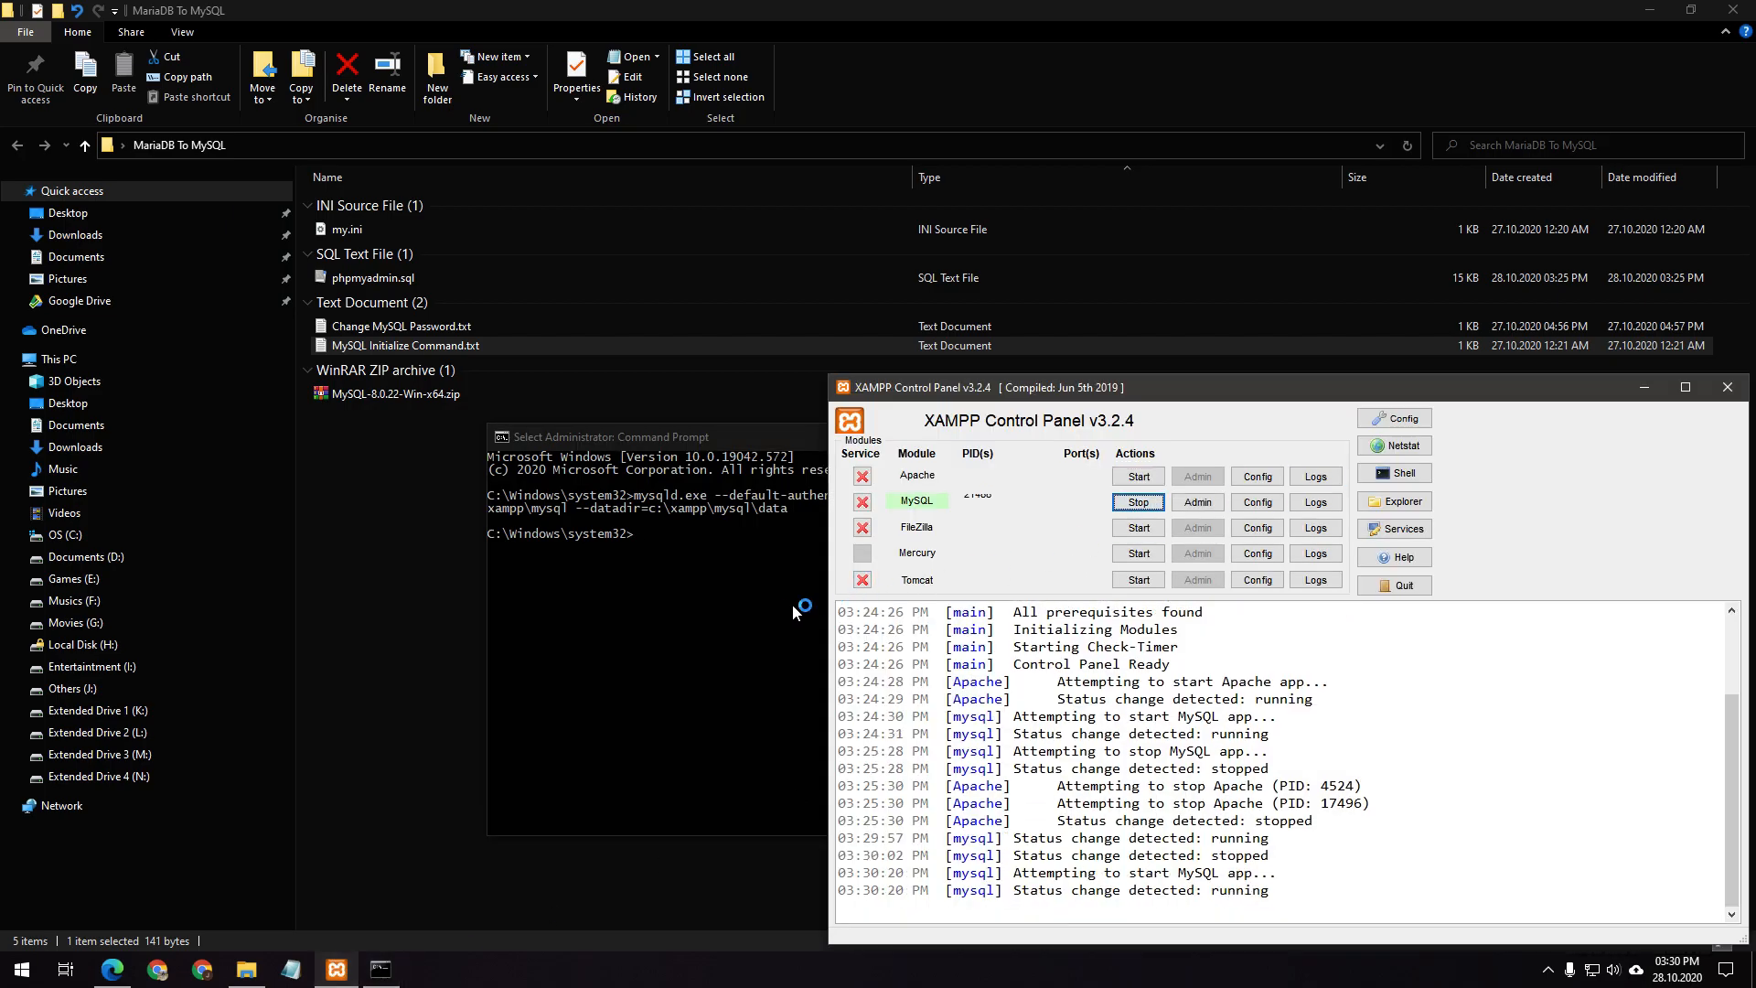
Log into the mysql console as root with an empty password and open Change MySQL Password.txt
left_click(730, 628)
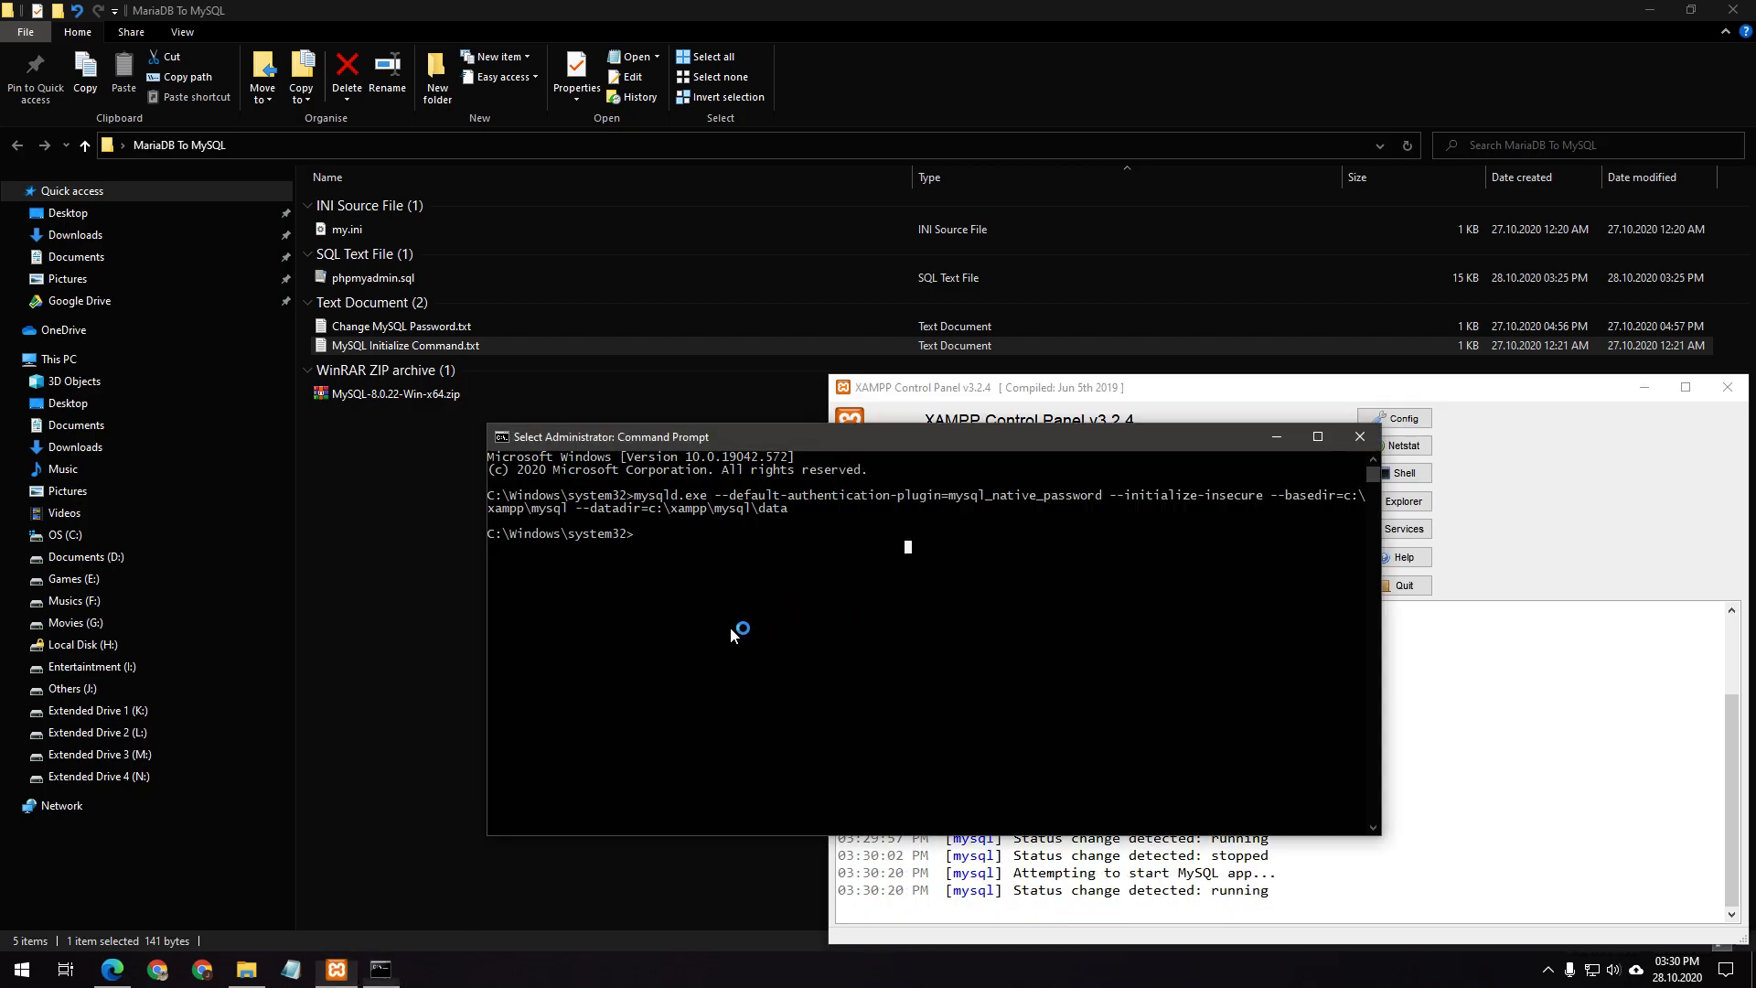
type("mysql")
key("Return")
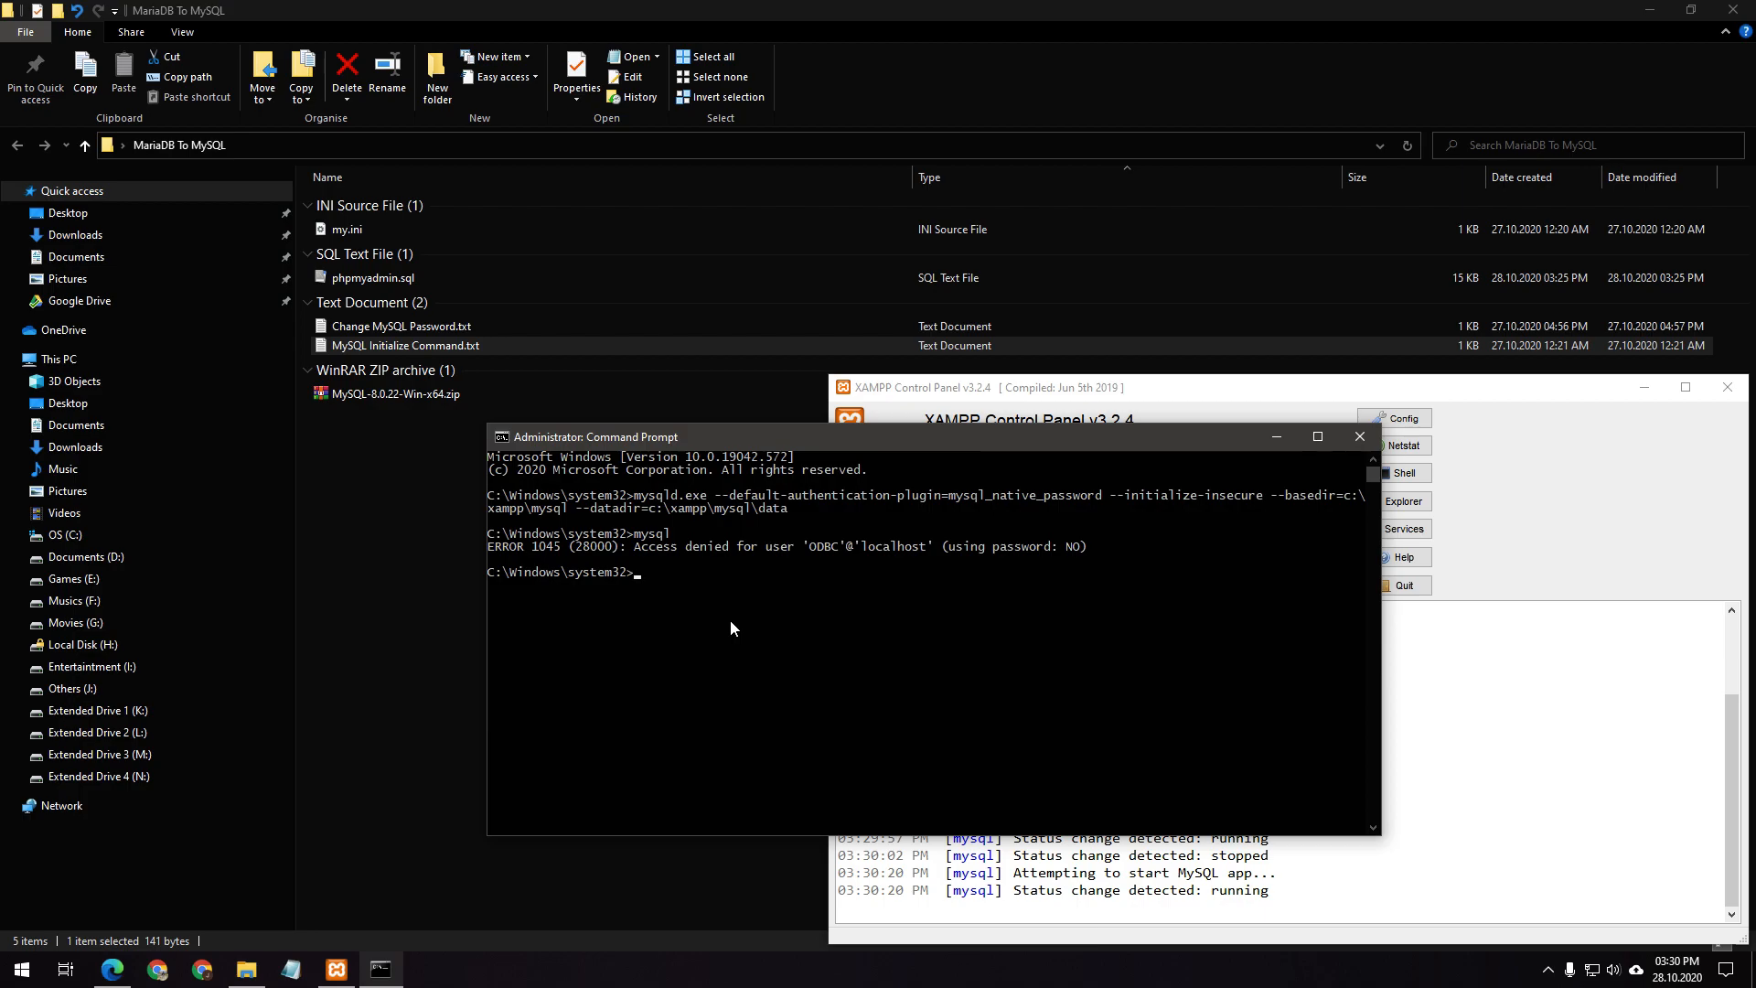
key("Up")
key("Return")
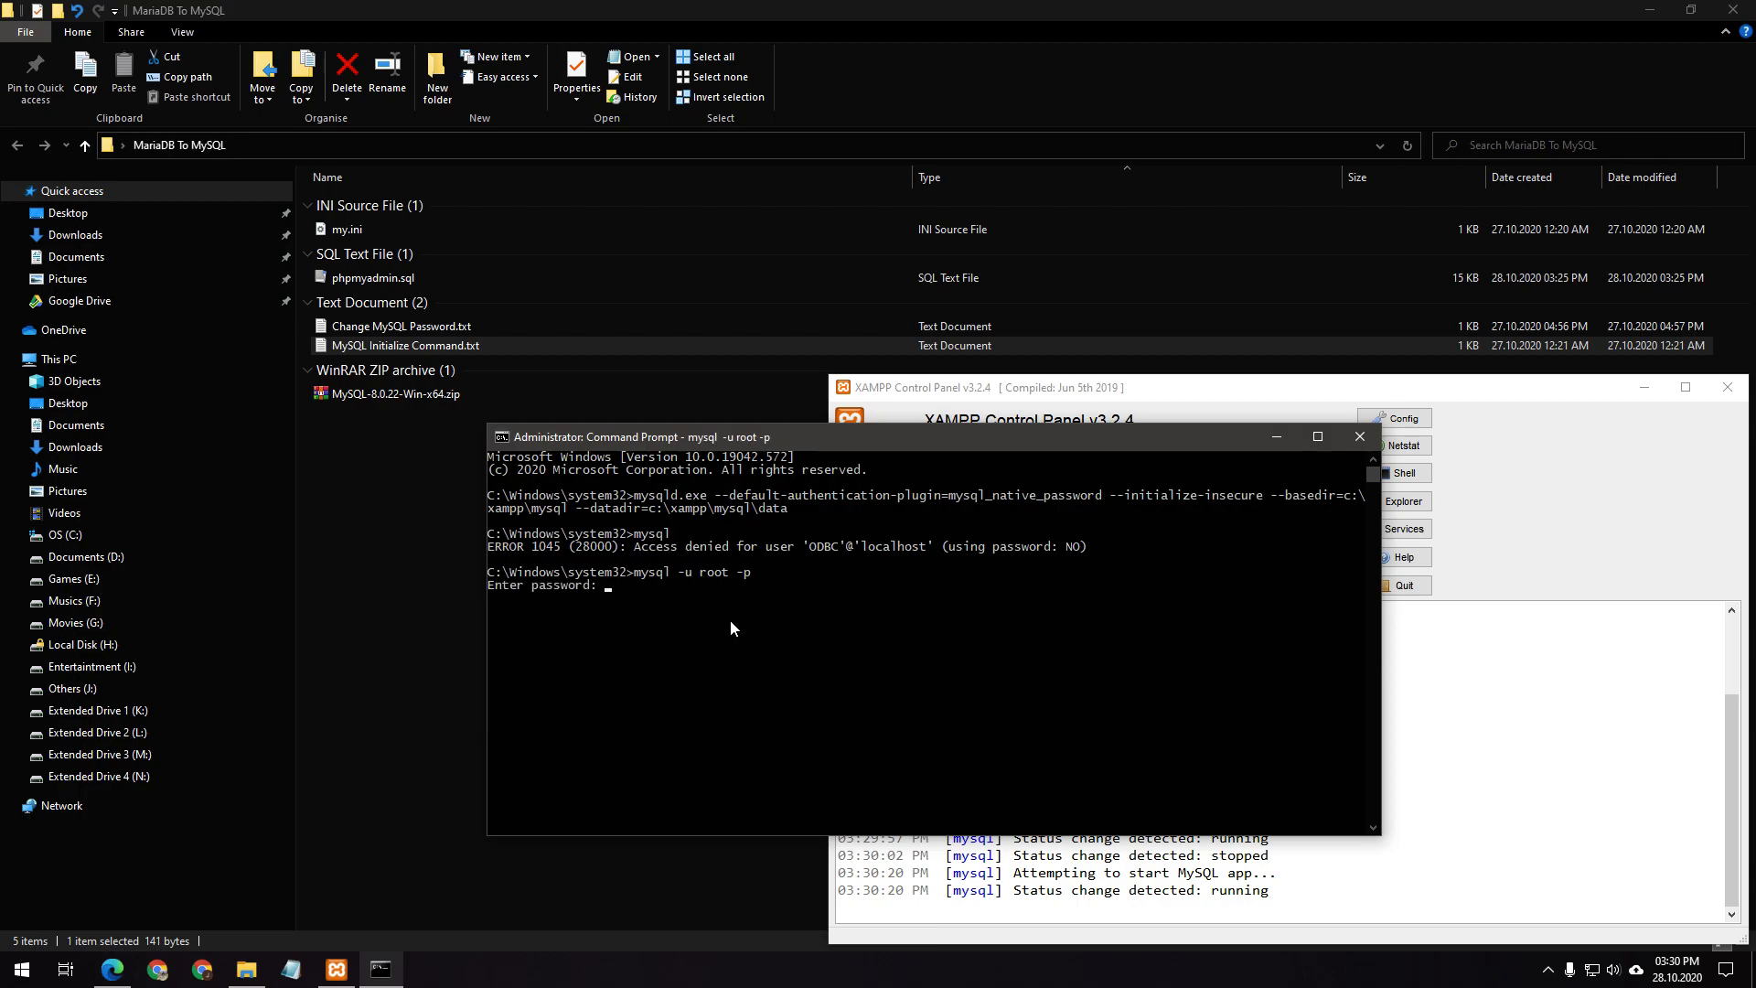
key("Return")
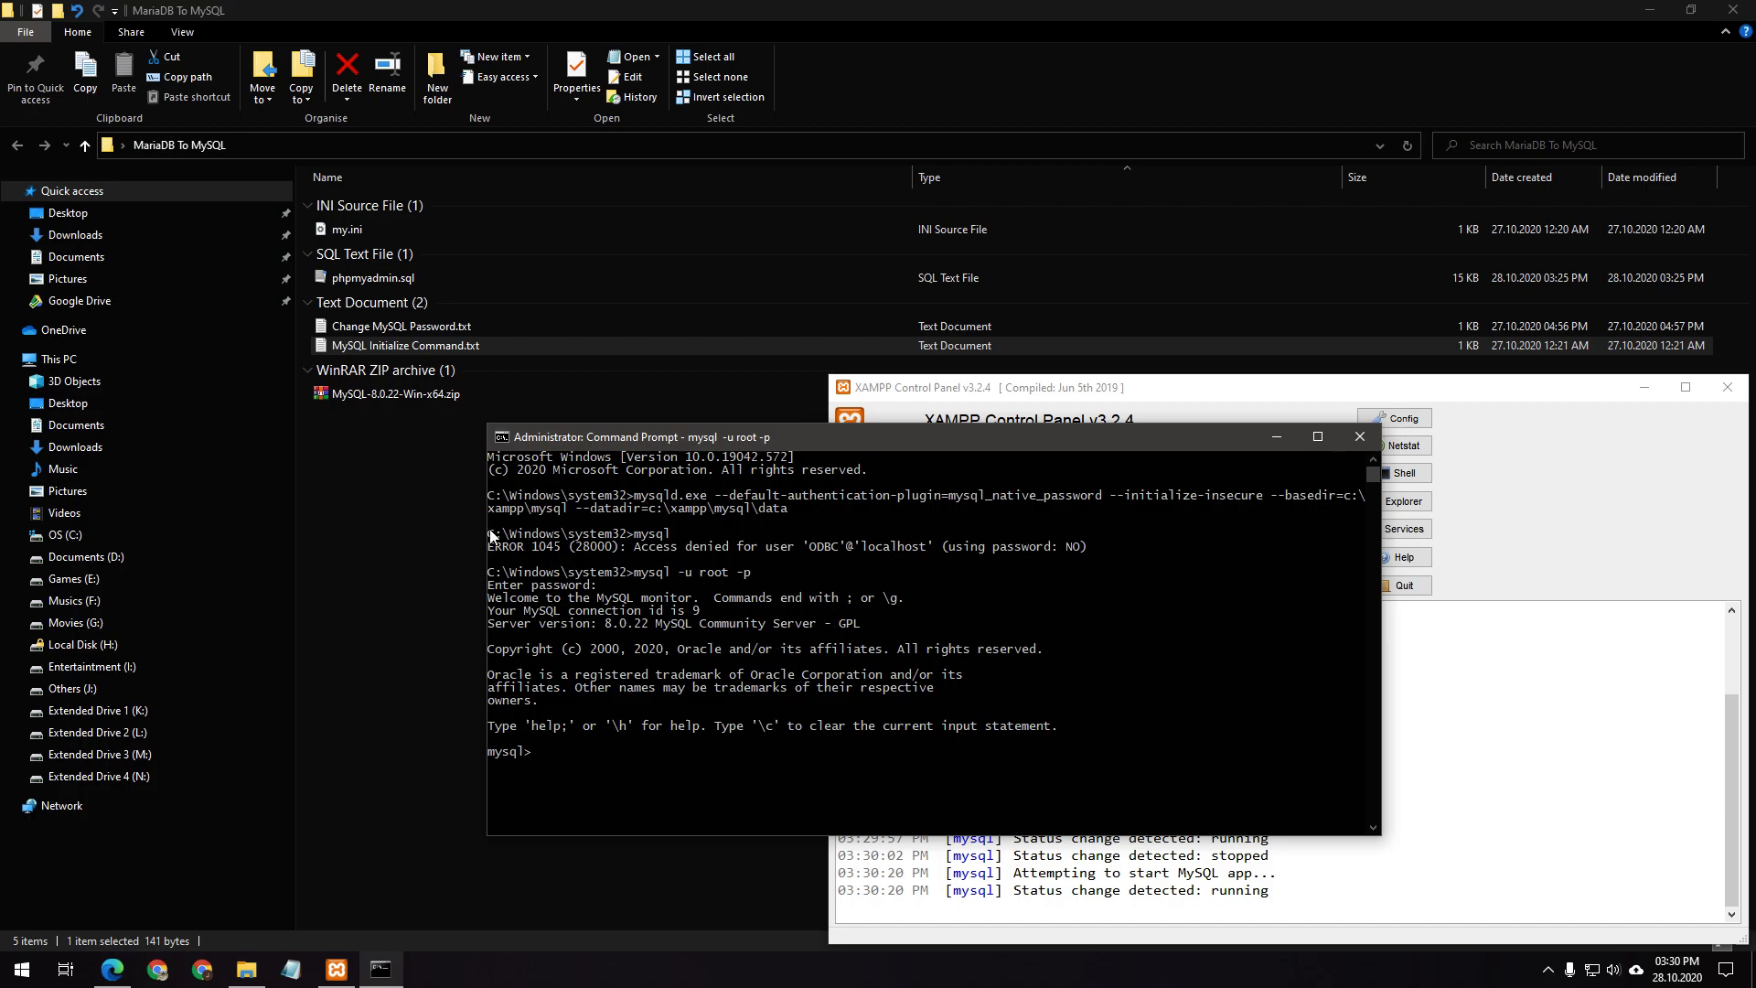
double_click(439, 327)
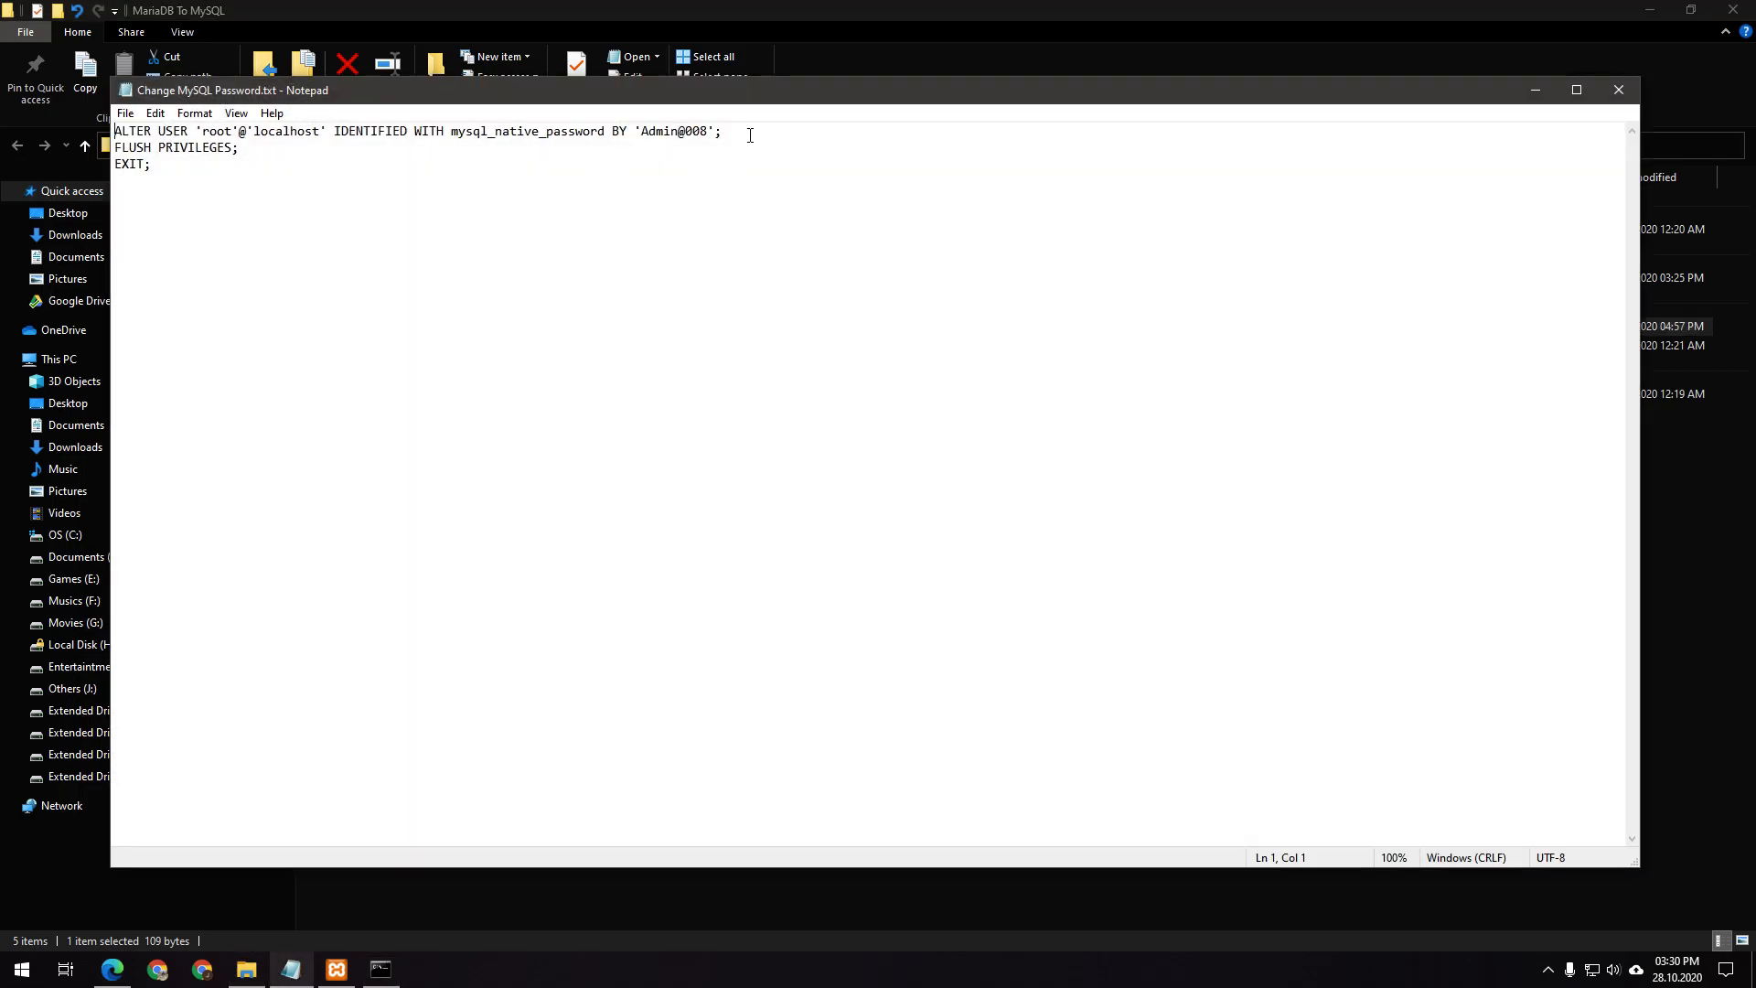
Run the ALTER USER root command with mysql_native_password and the new password in the mysql console
left_click_drag(725, 131, 116, 135)
key("ctrl+c")
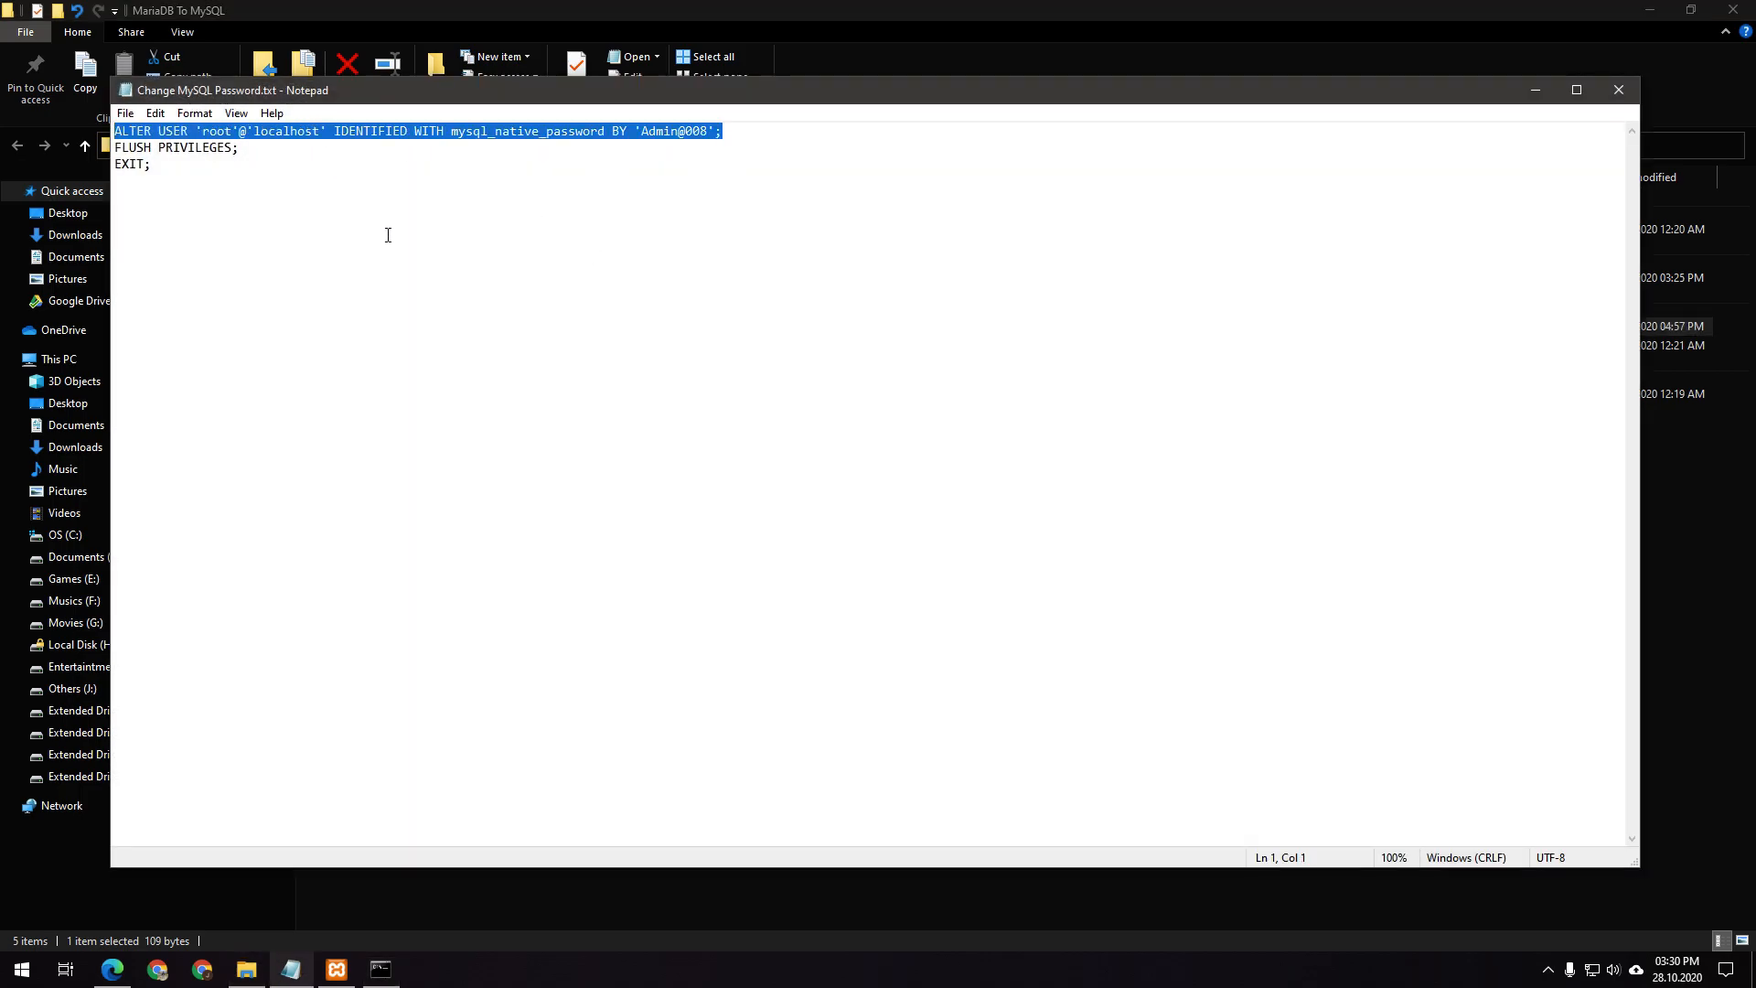
left_click(293, 222)
double_click(174, 135)
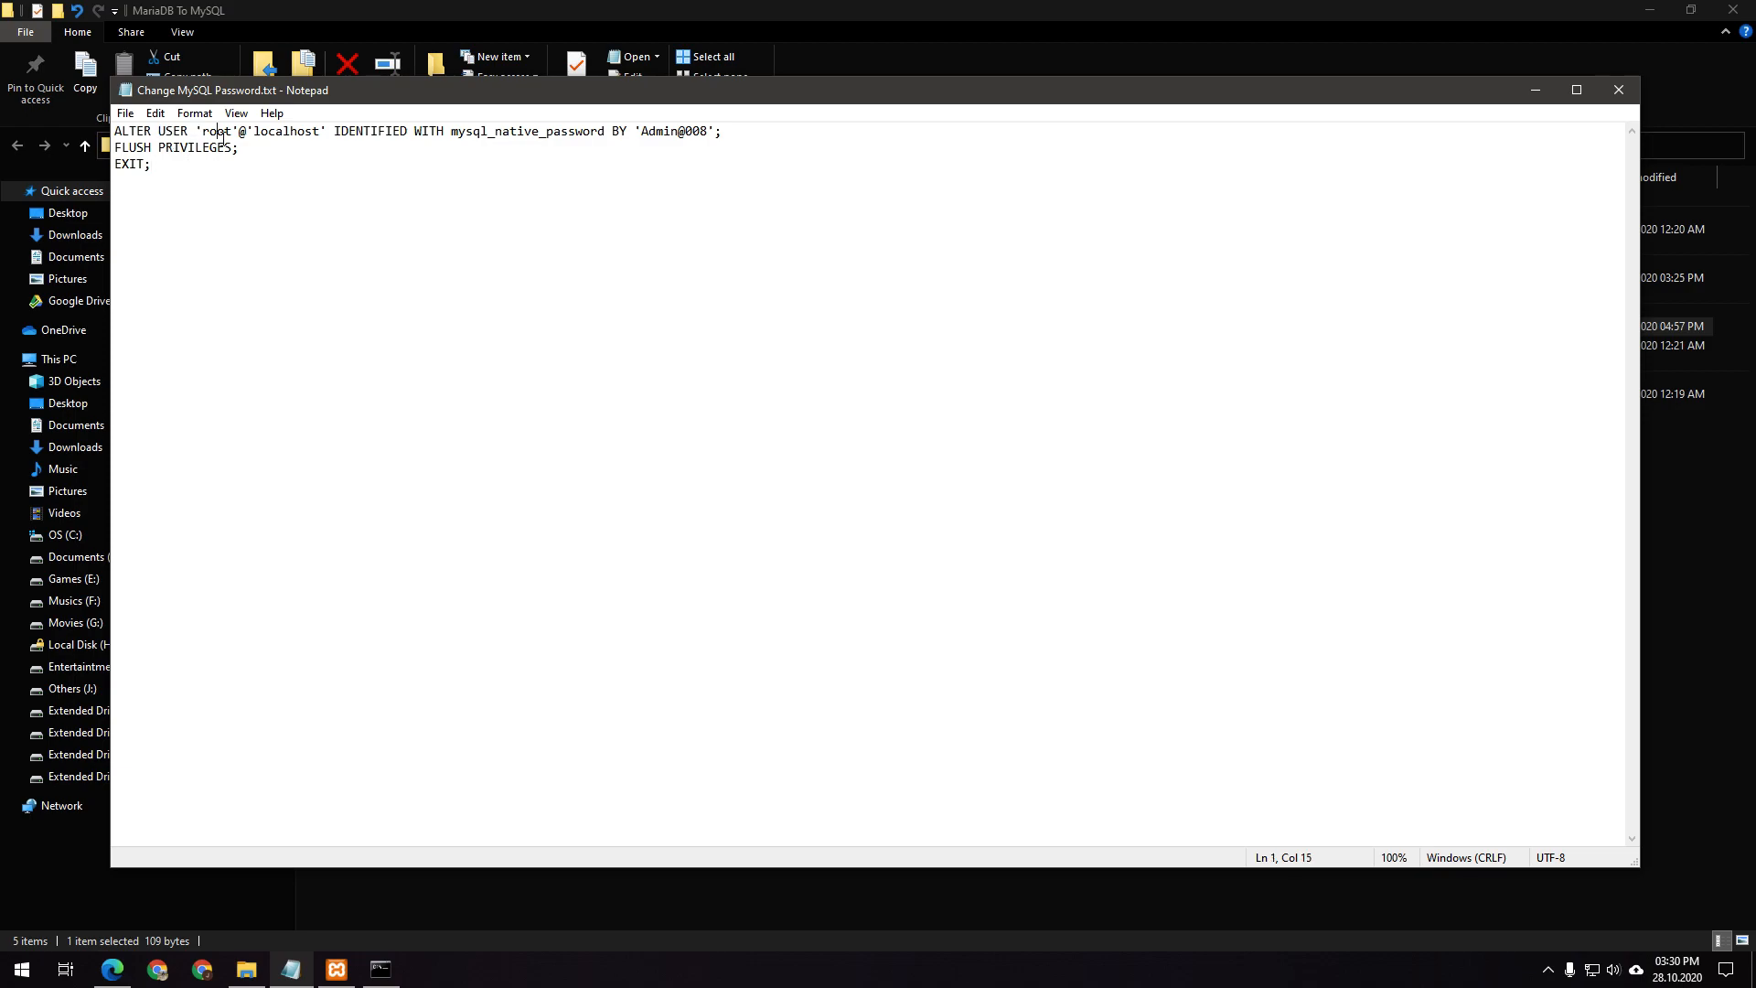
double_click(268, 135)
double_click(384, 136)
double_click(428, 136)
double_click(516, 135)
left_click(628, 136)
left_click_drag(655, 137, 700, 137)
left_click(380, 970)
right_click(756, 602)
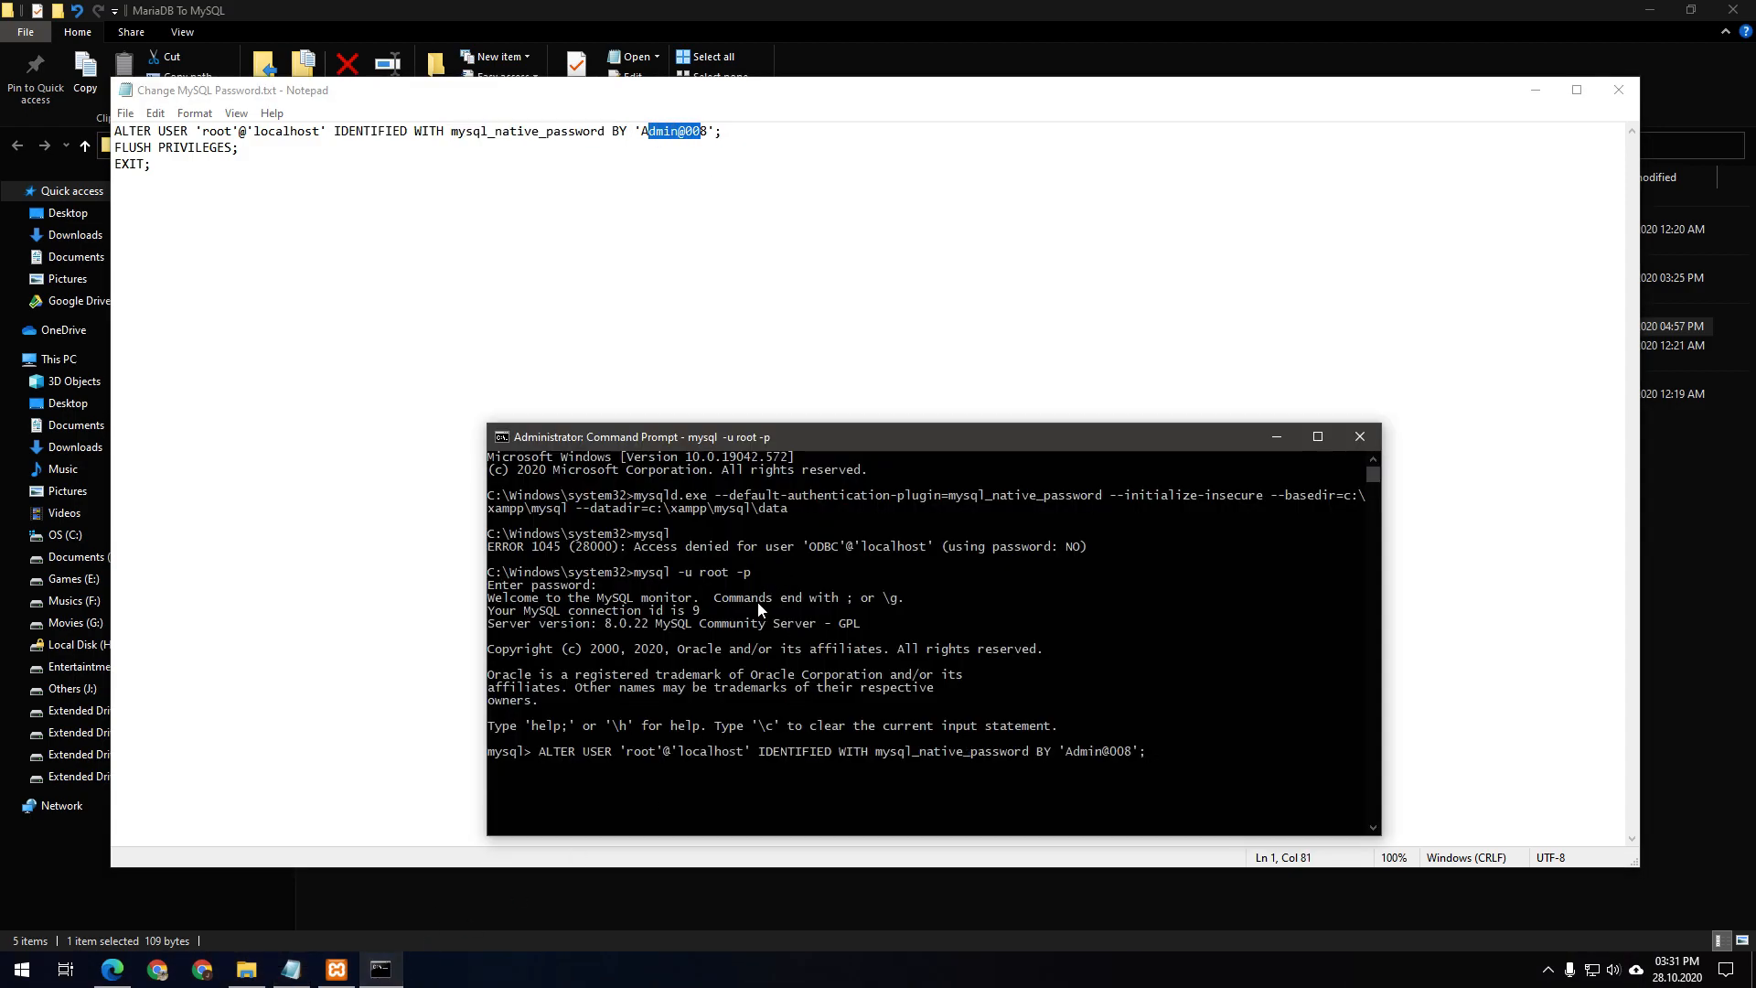
key("Return")
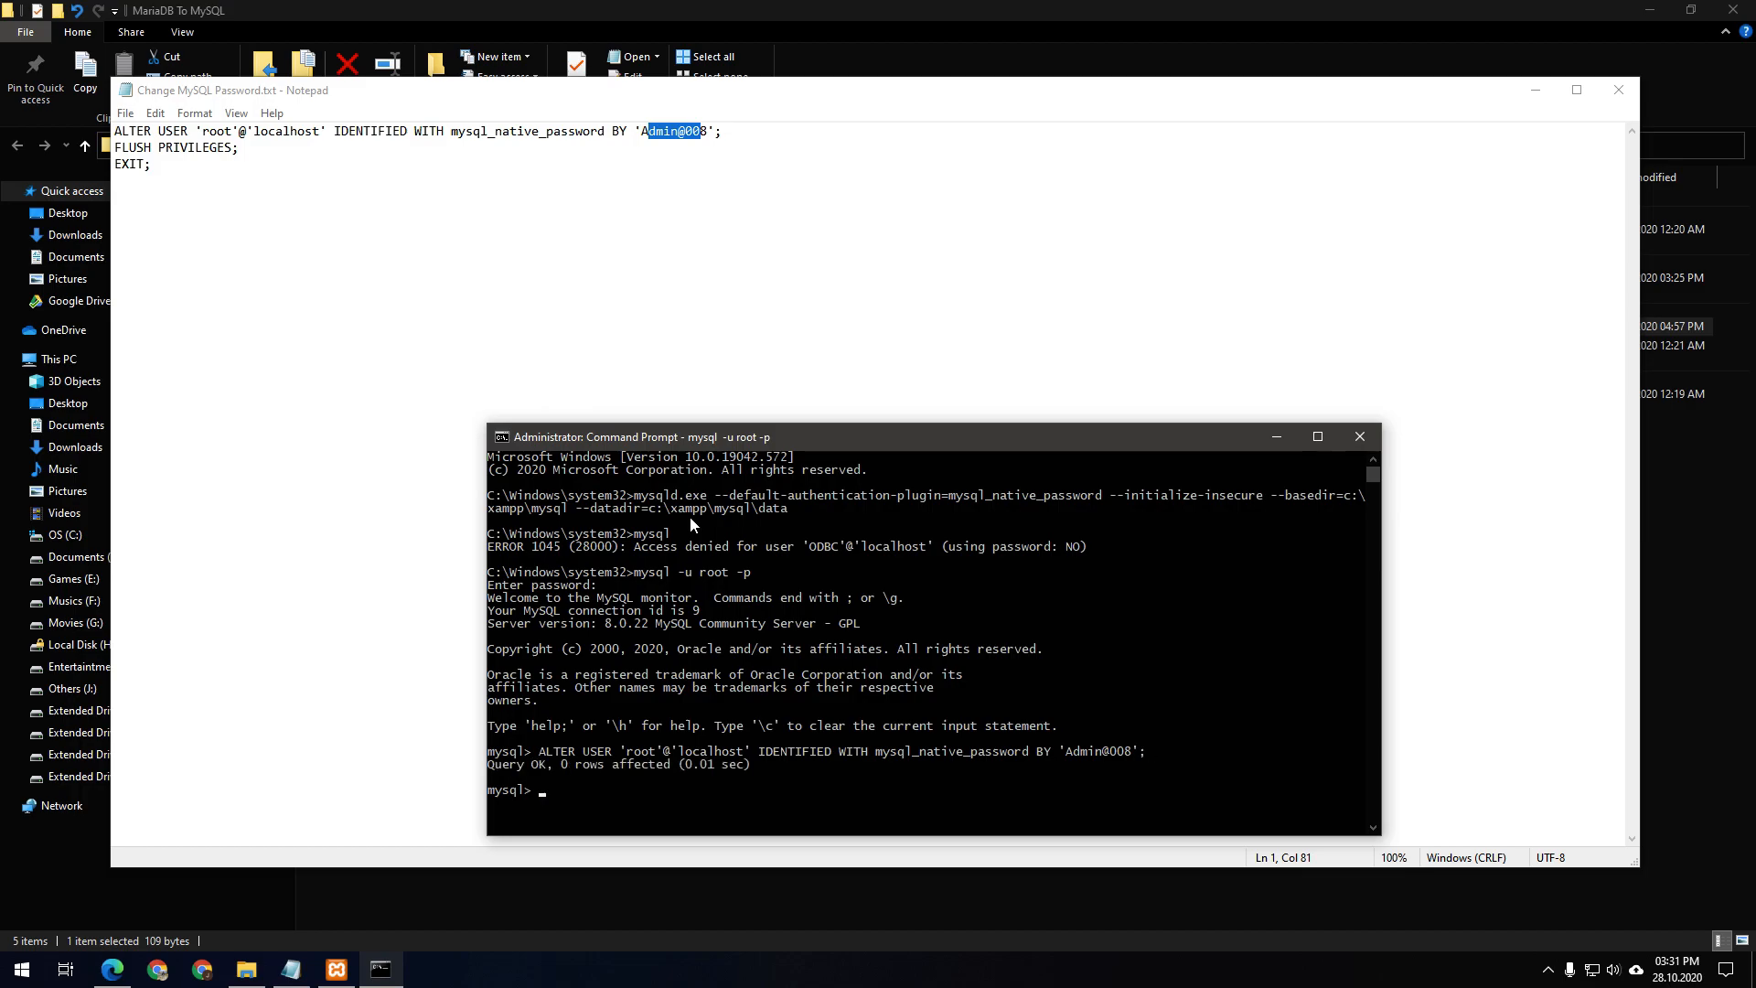
Copy FLUSH PRIVILEGES from the notes and run it in the mysql console
left_click_drag(249, 153, 122, 159)
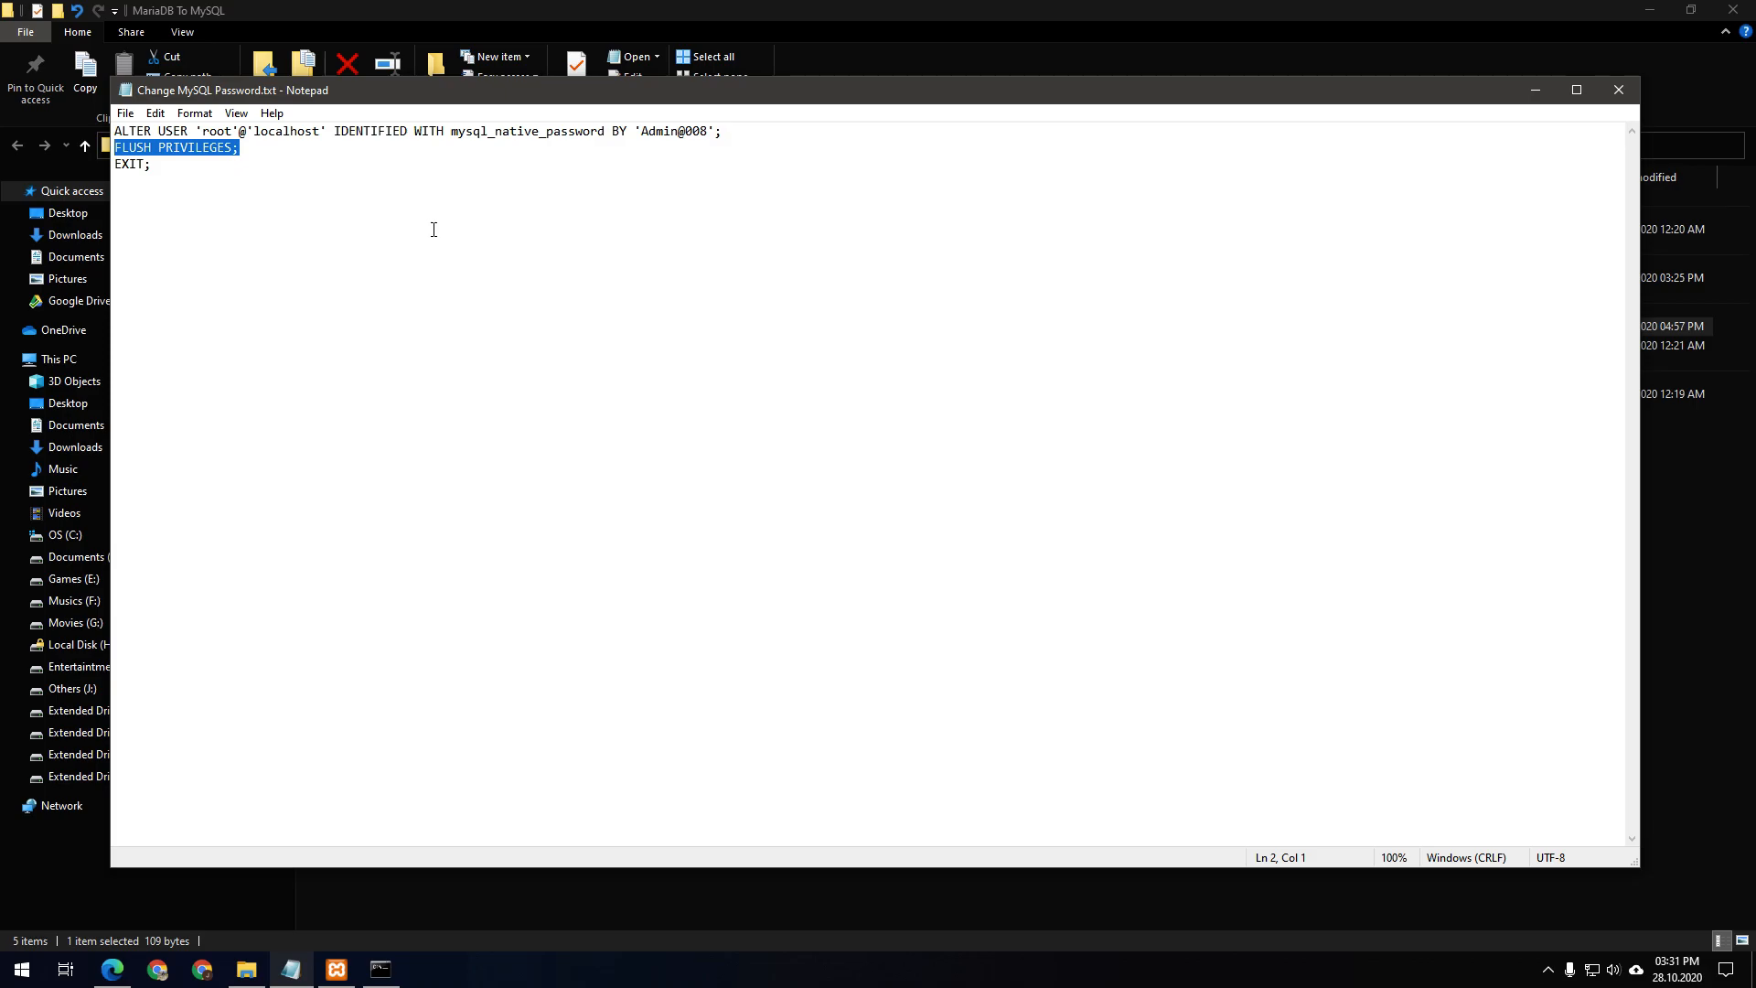
key("alt+Tab")
right_click(716, 627)
key("Return")
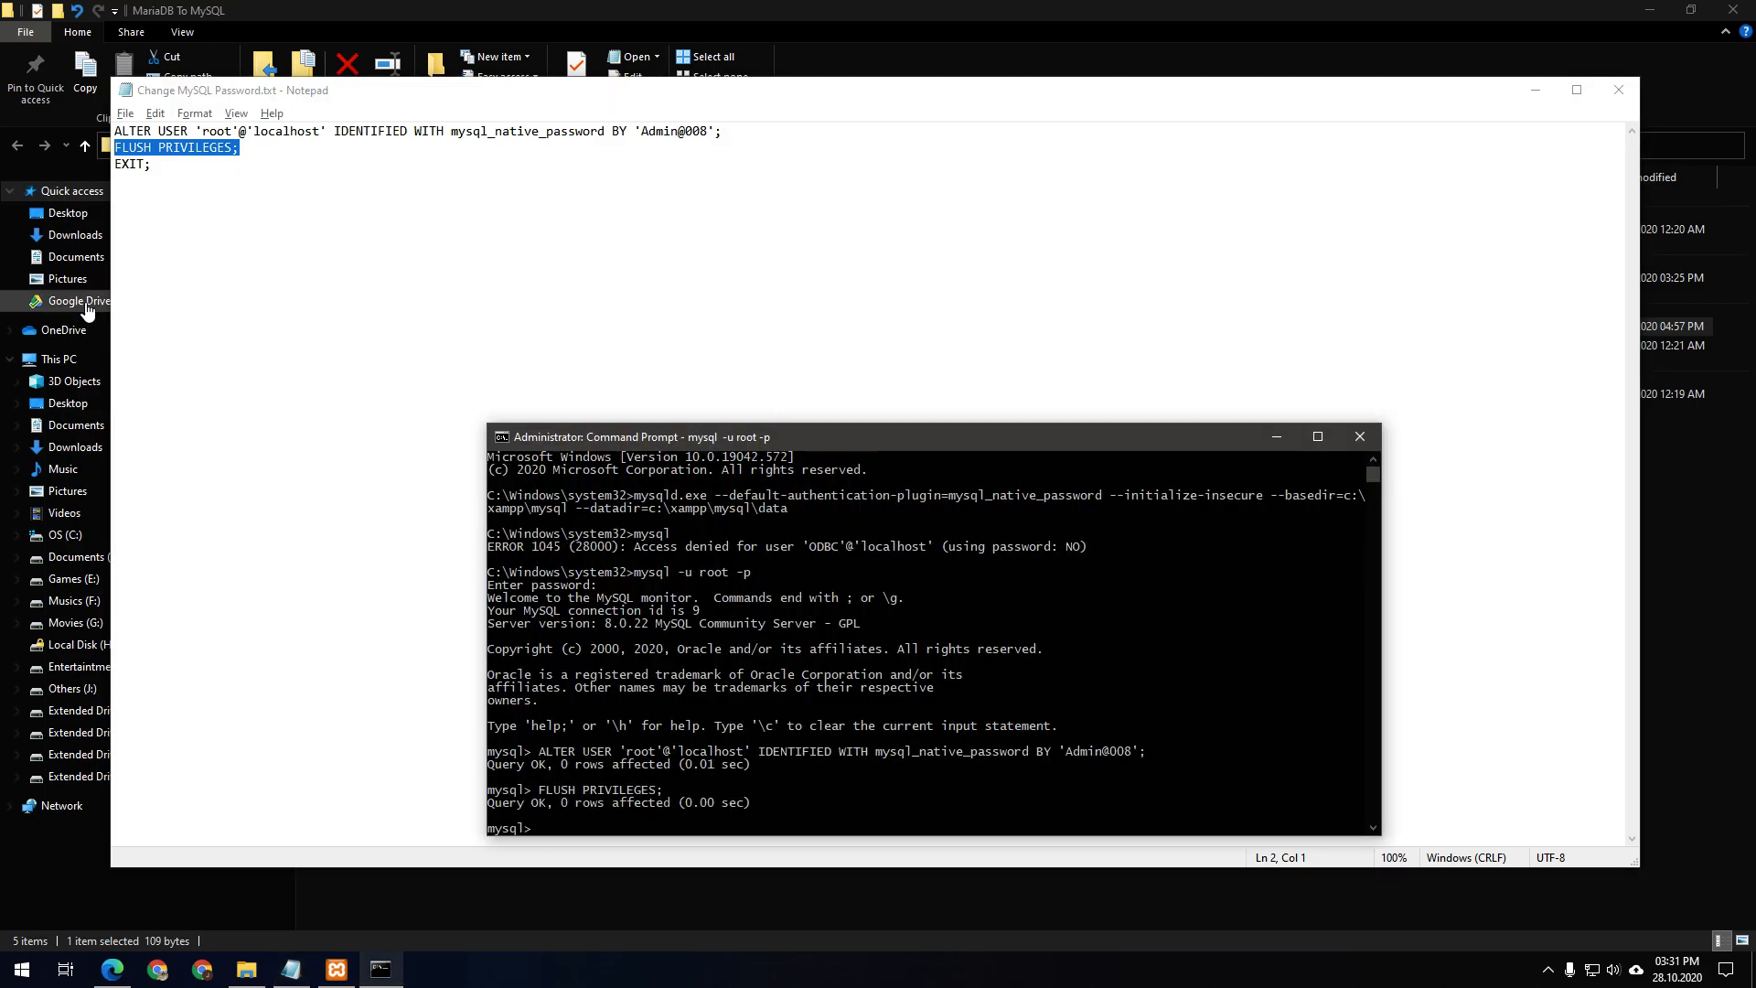
Run EXIT to leave the mysql console, then close the password notes
left_click(153, 164)
left_click_drag(153, 164, 115, 165)
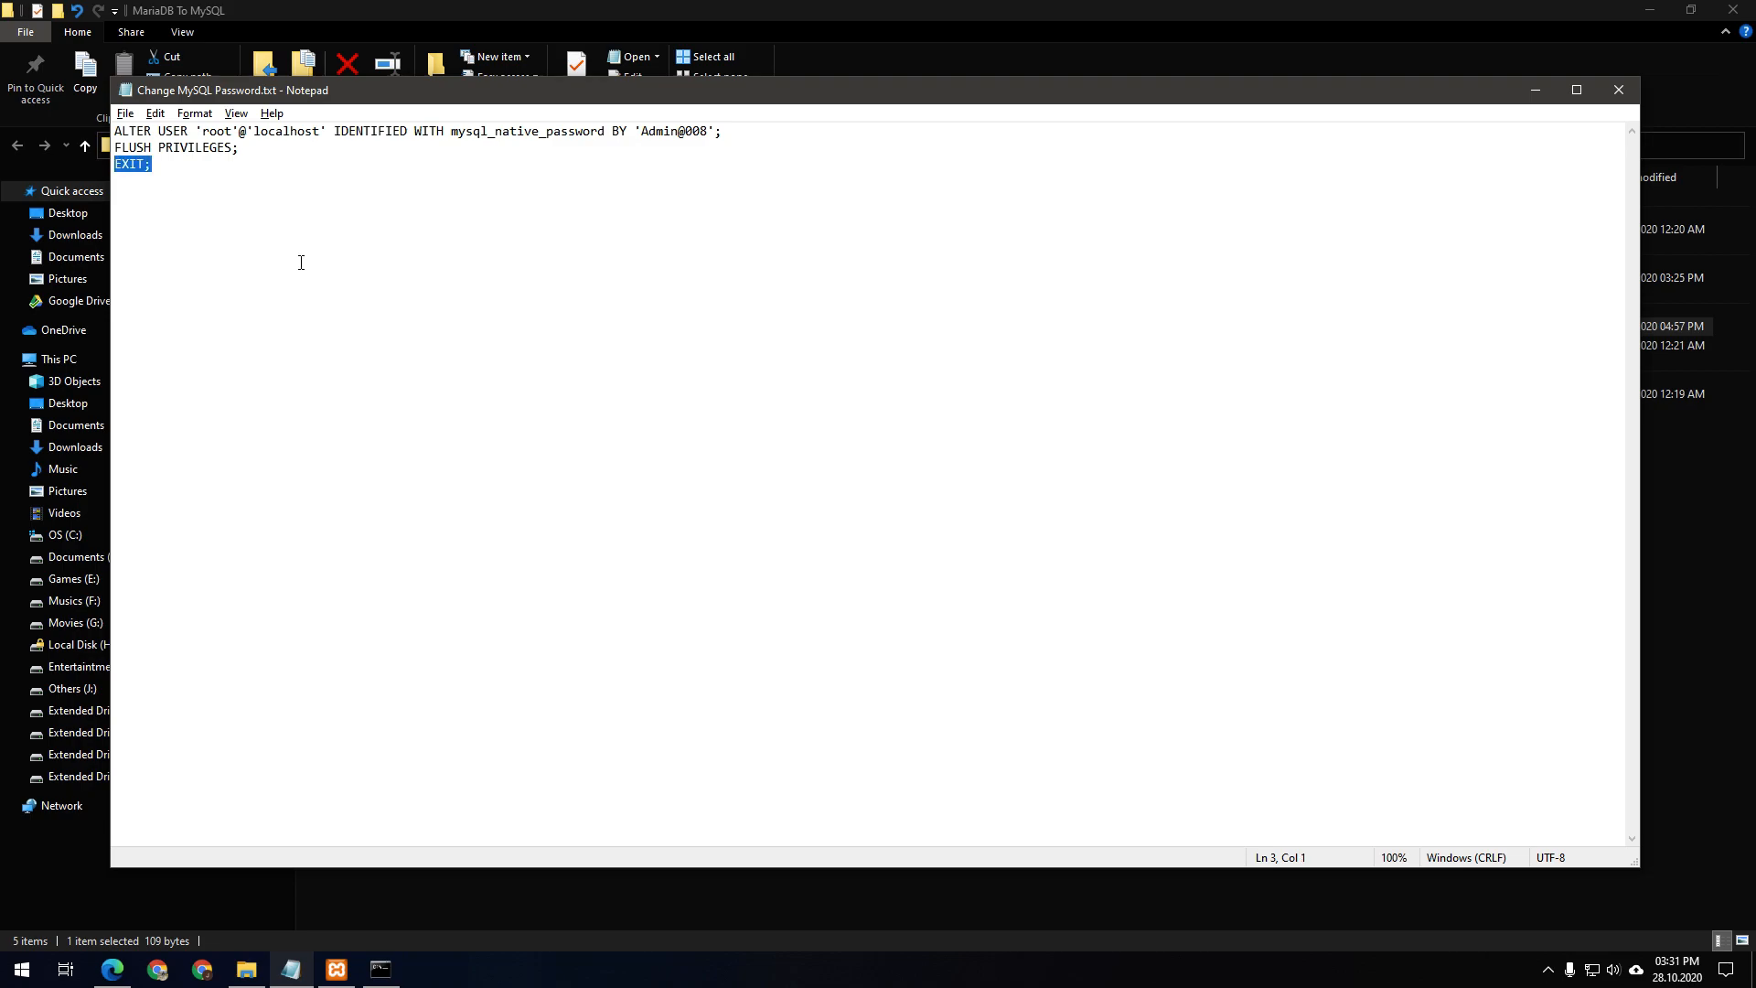
key("alt+Tab")
right_click(842, 633)
key("Return")
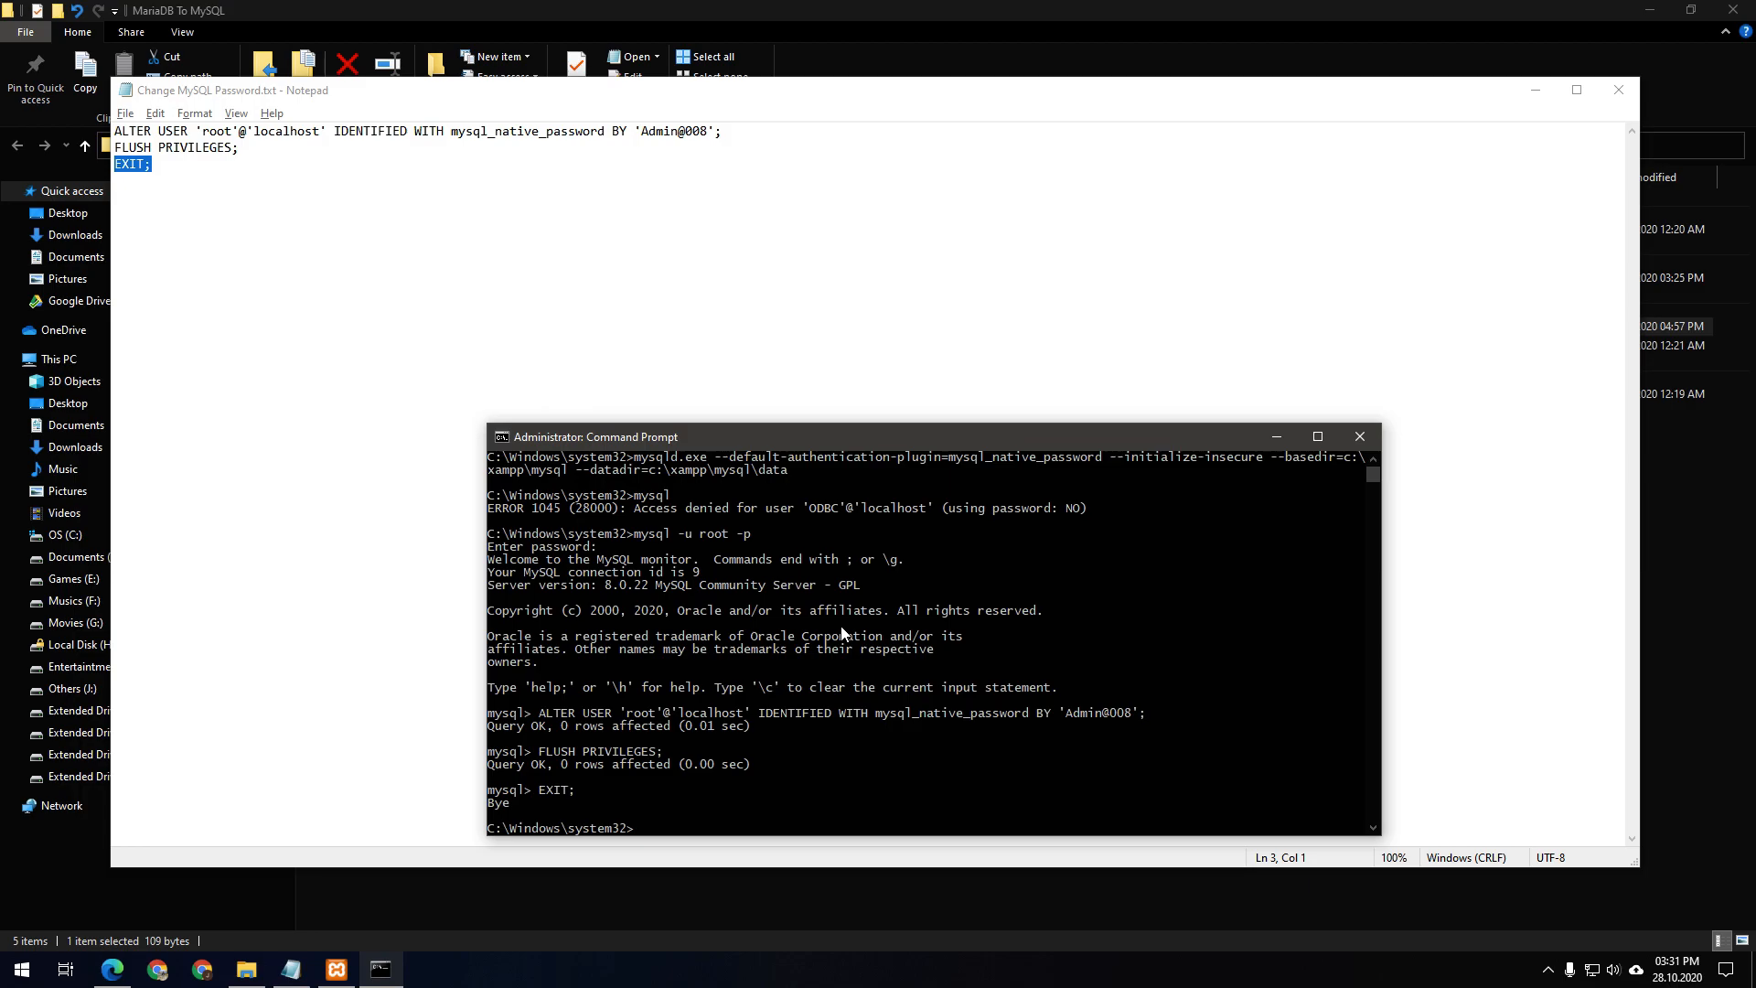
left_click(1620, 92)
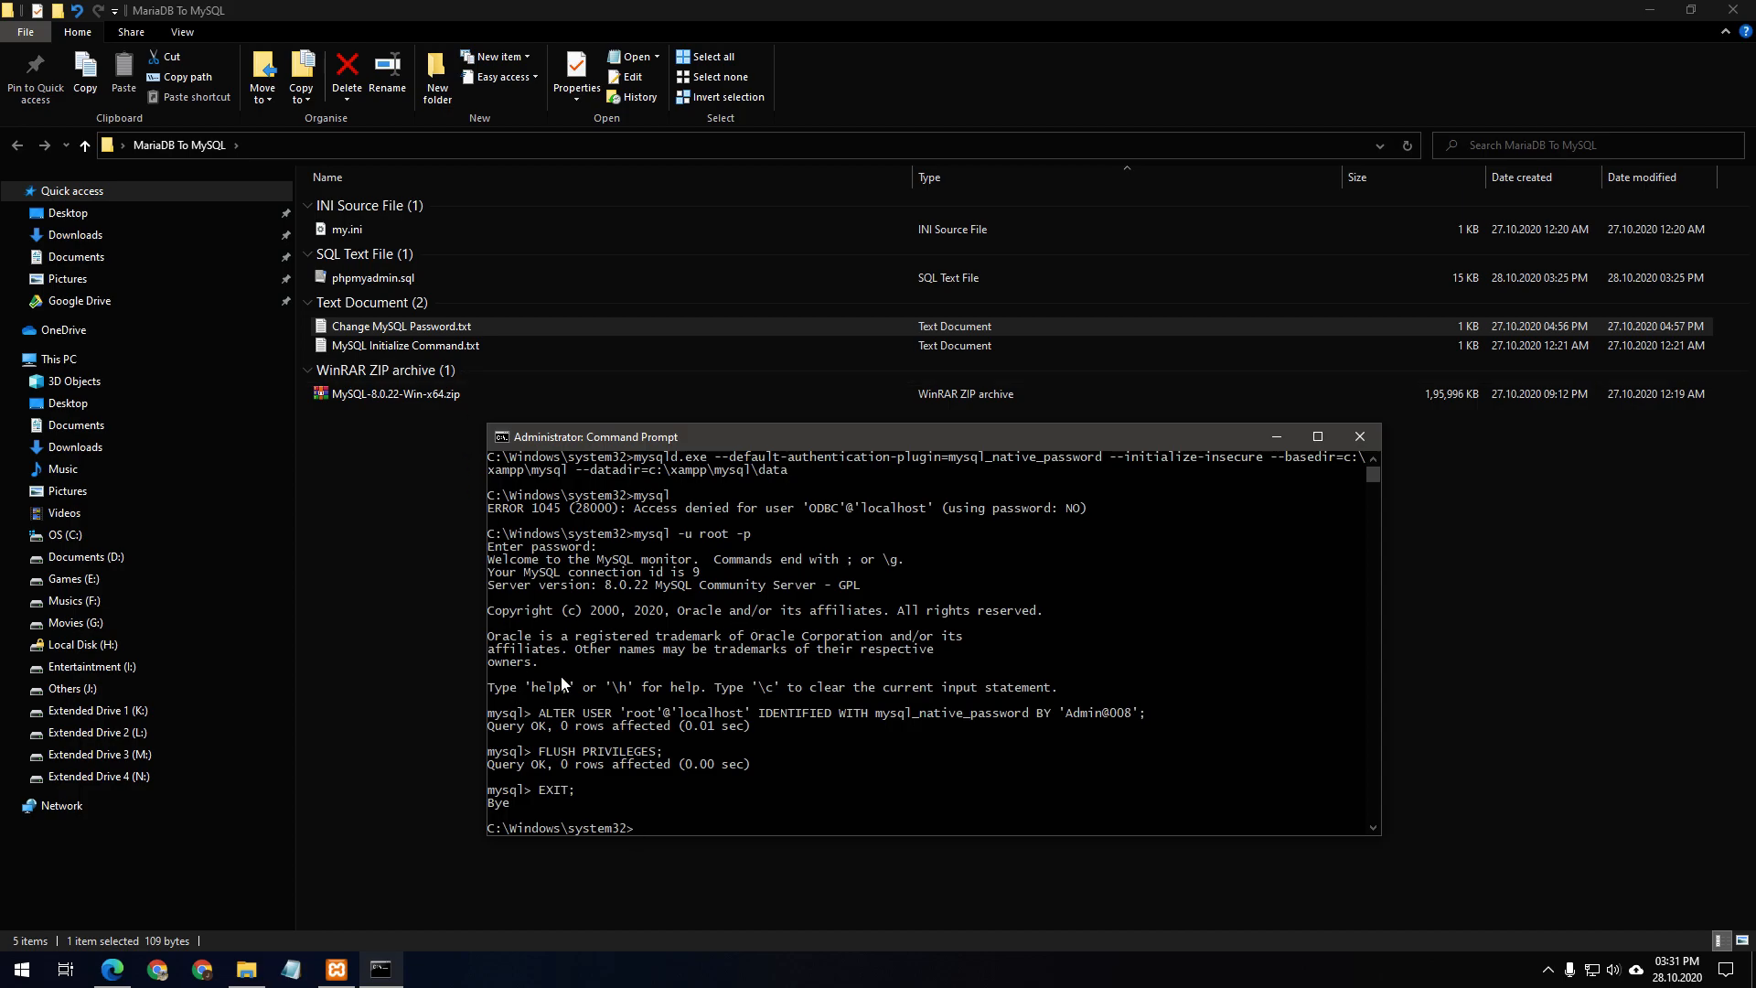
Launch MySQL Workbench and open the Local Server connection's settings
left_click(22, 970)
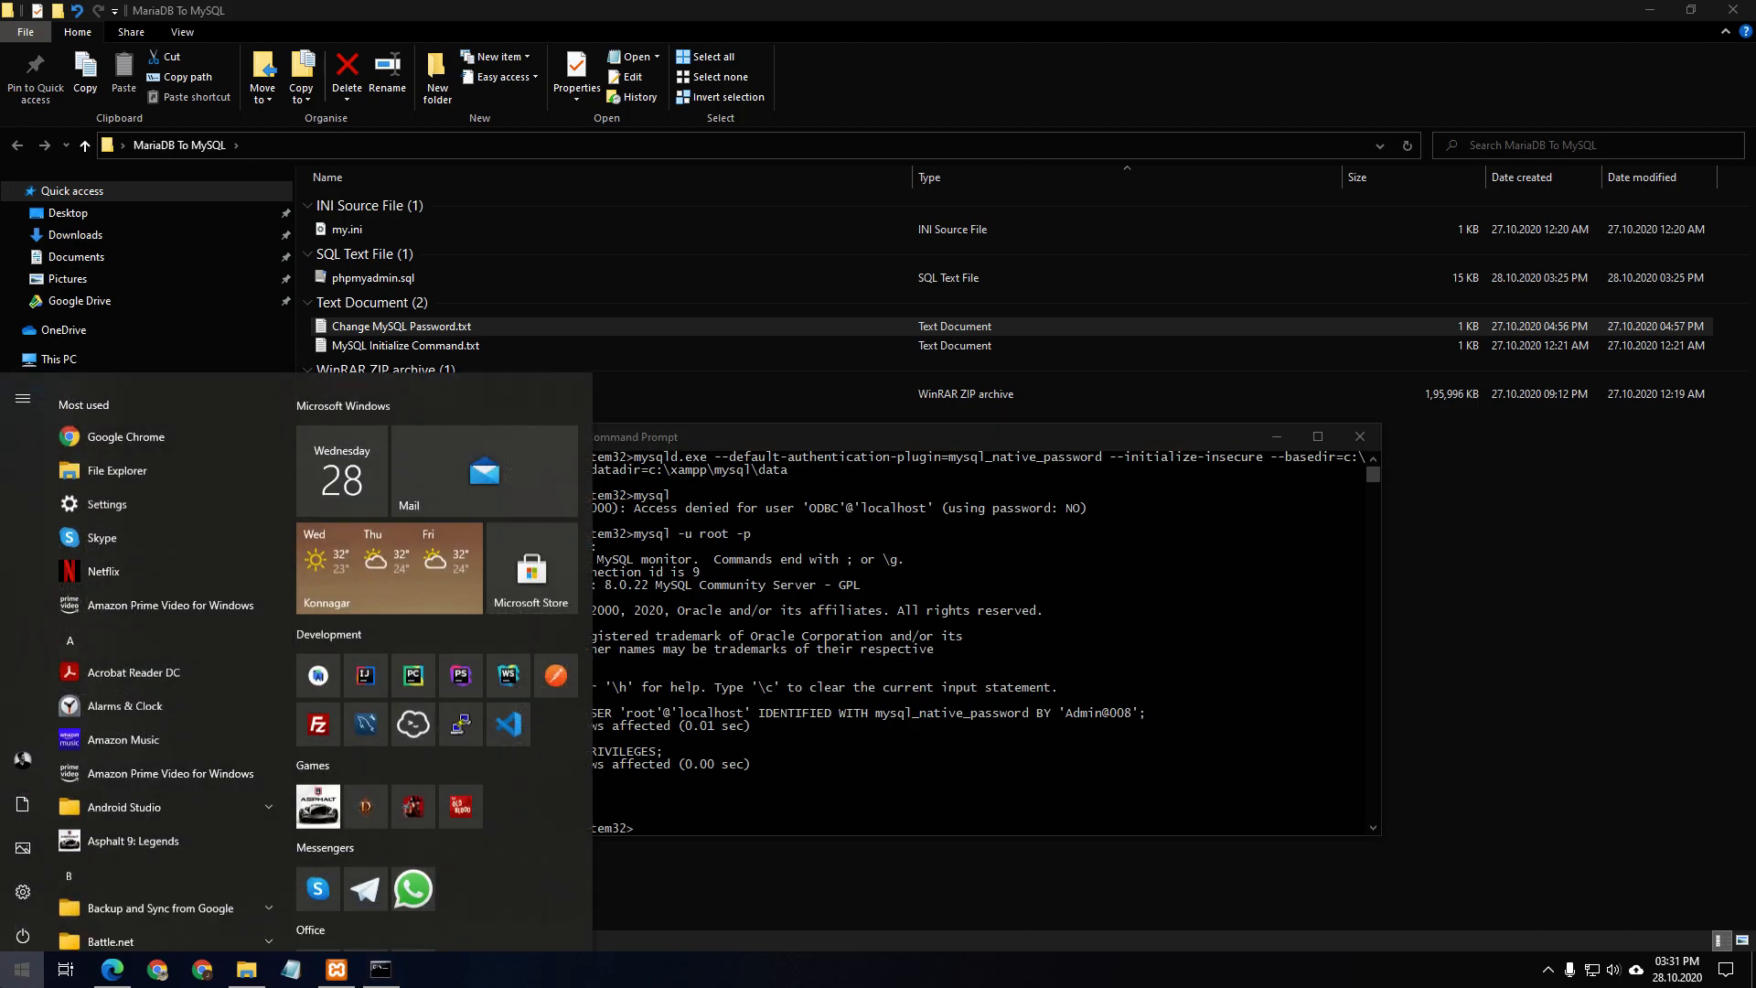
left_click(382, 715)
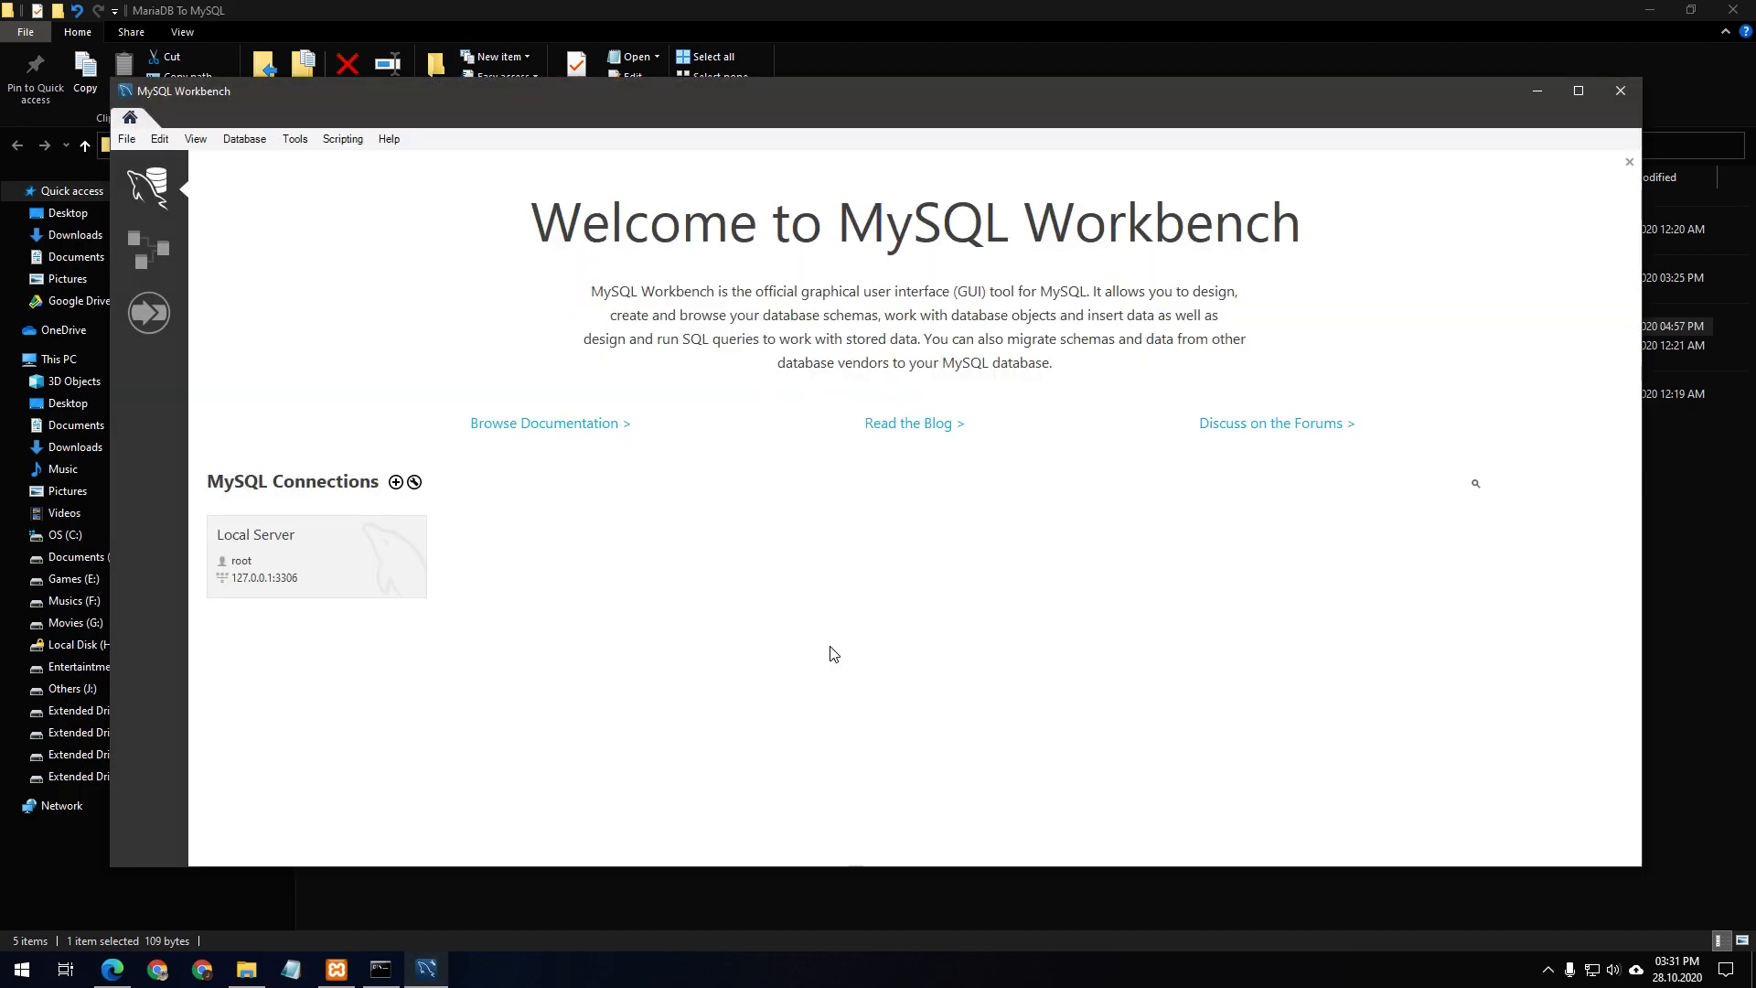
right_click(343, 547)
left_click(802, 496)
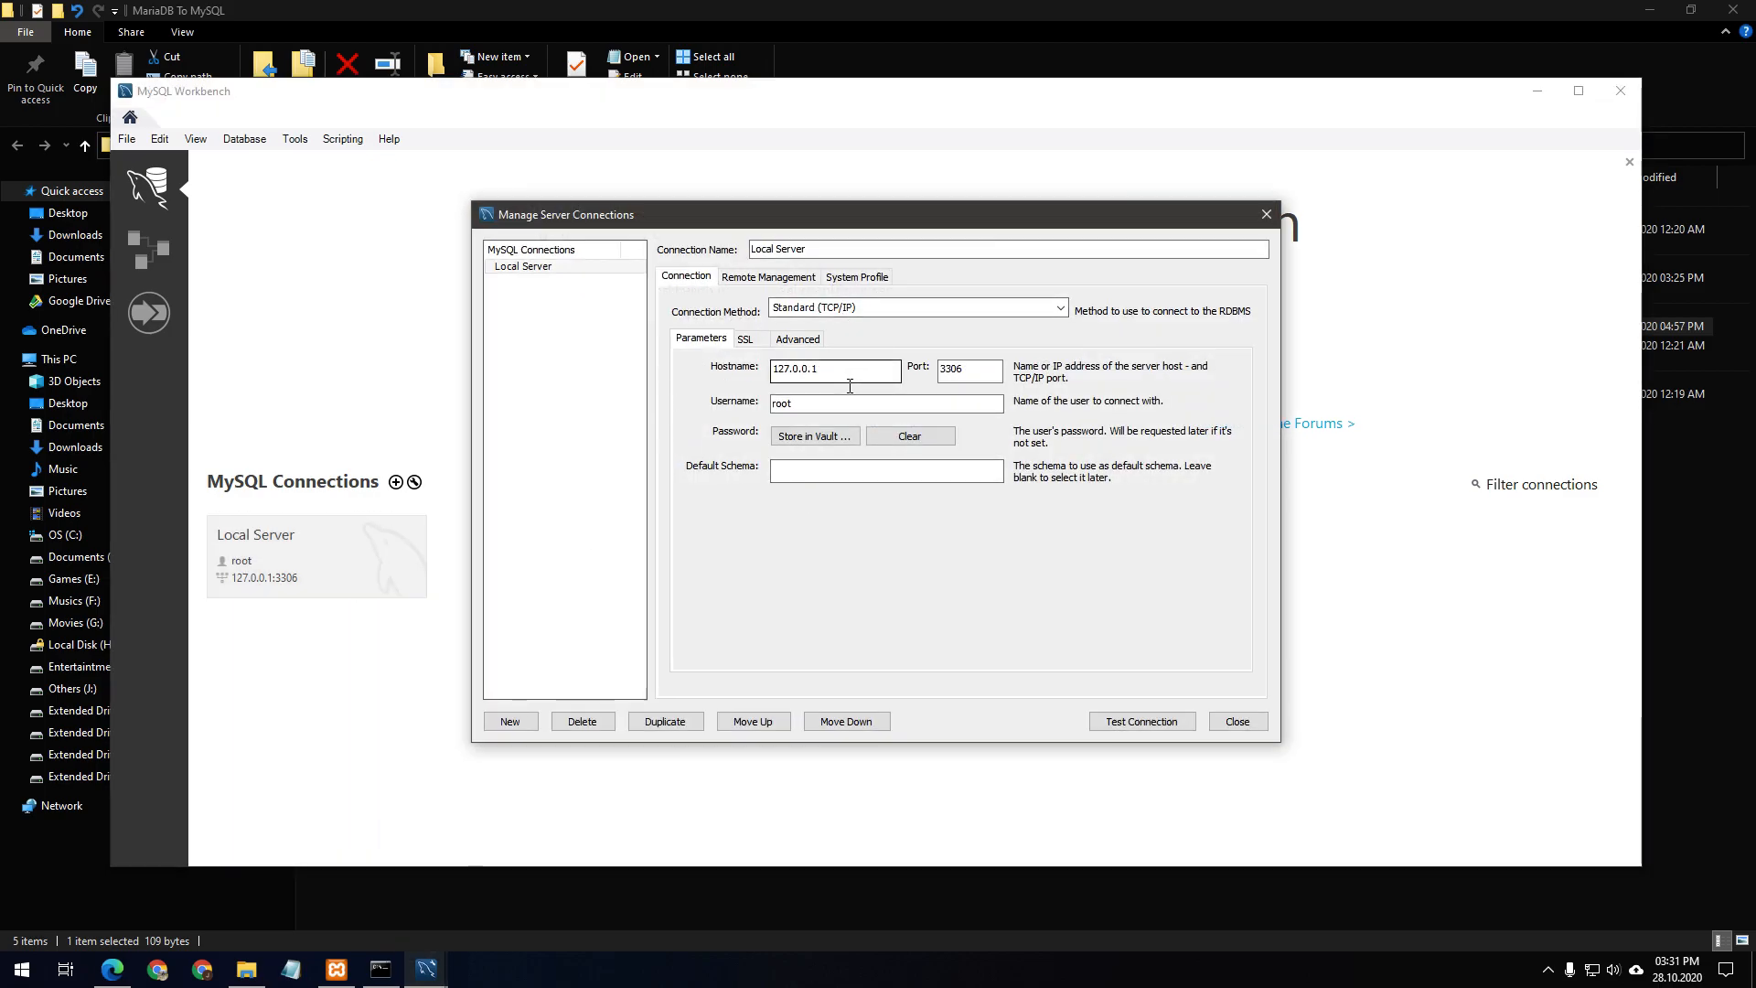
Store the new root password in the vault, test the connection on port 3306, and open Local Server
left_click(991, 378)
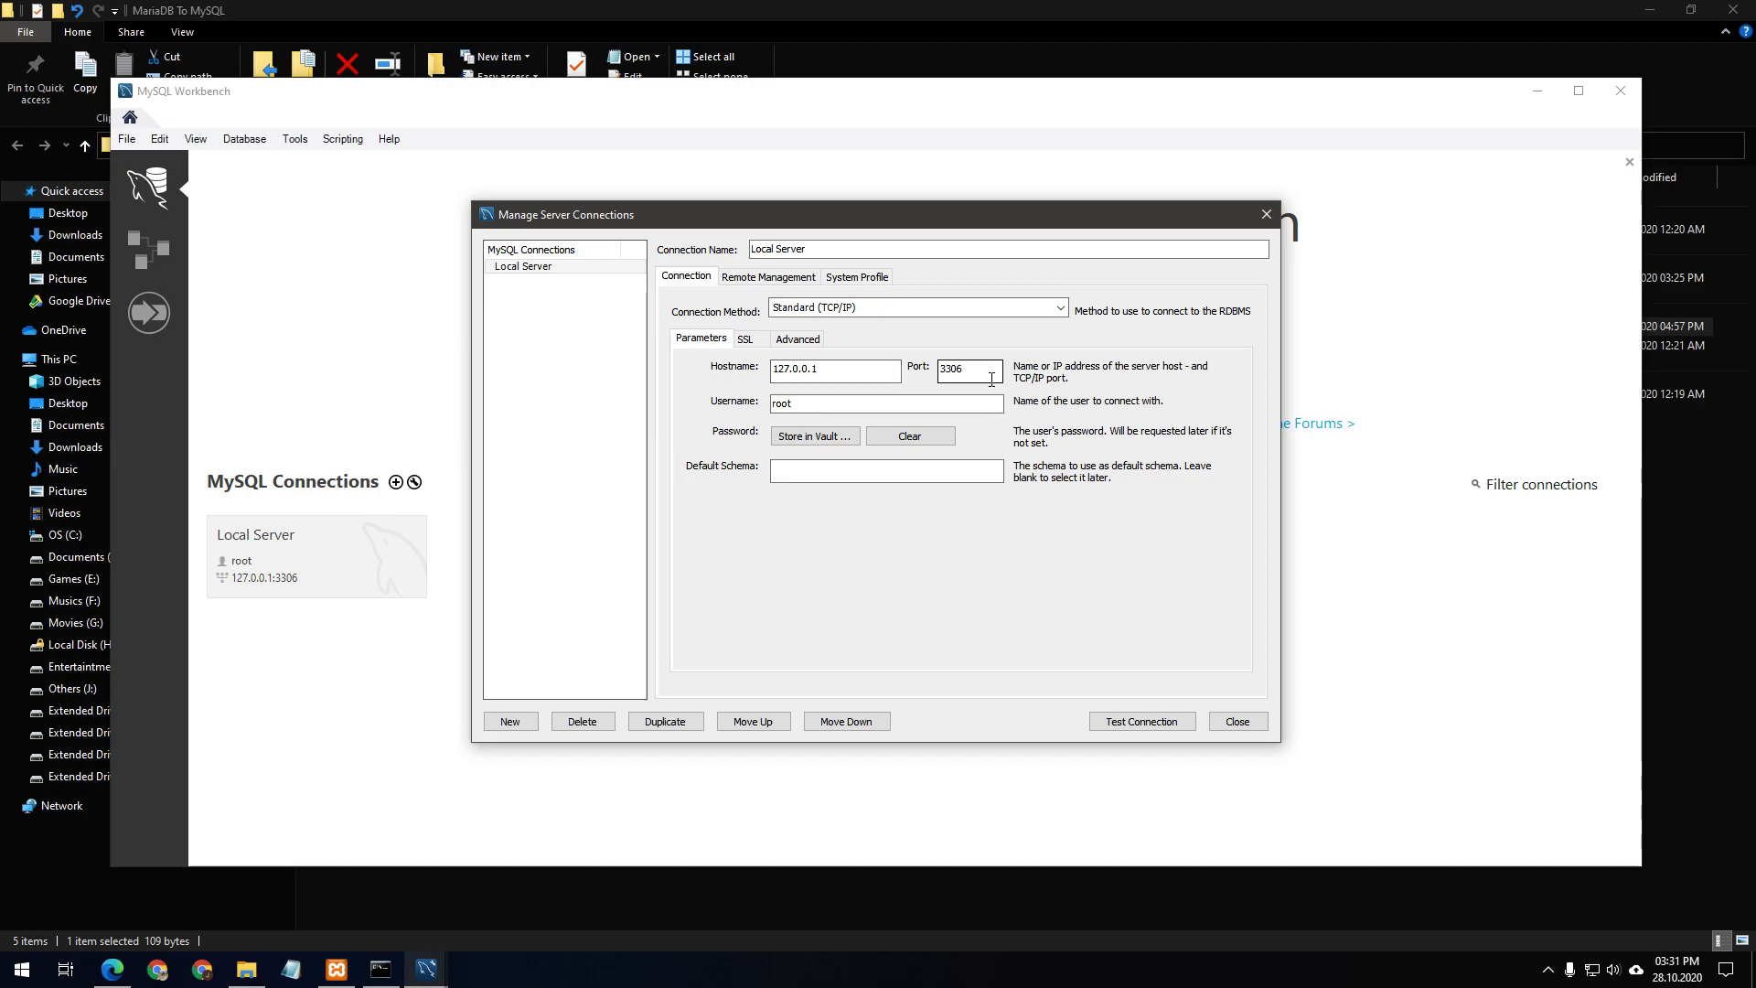
left_click(811, 439)
type("********")
left_click(1029, 489)
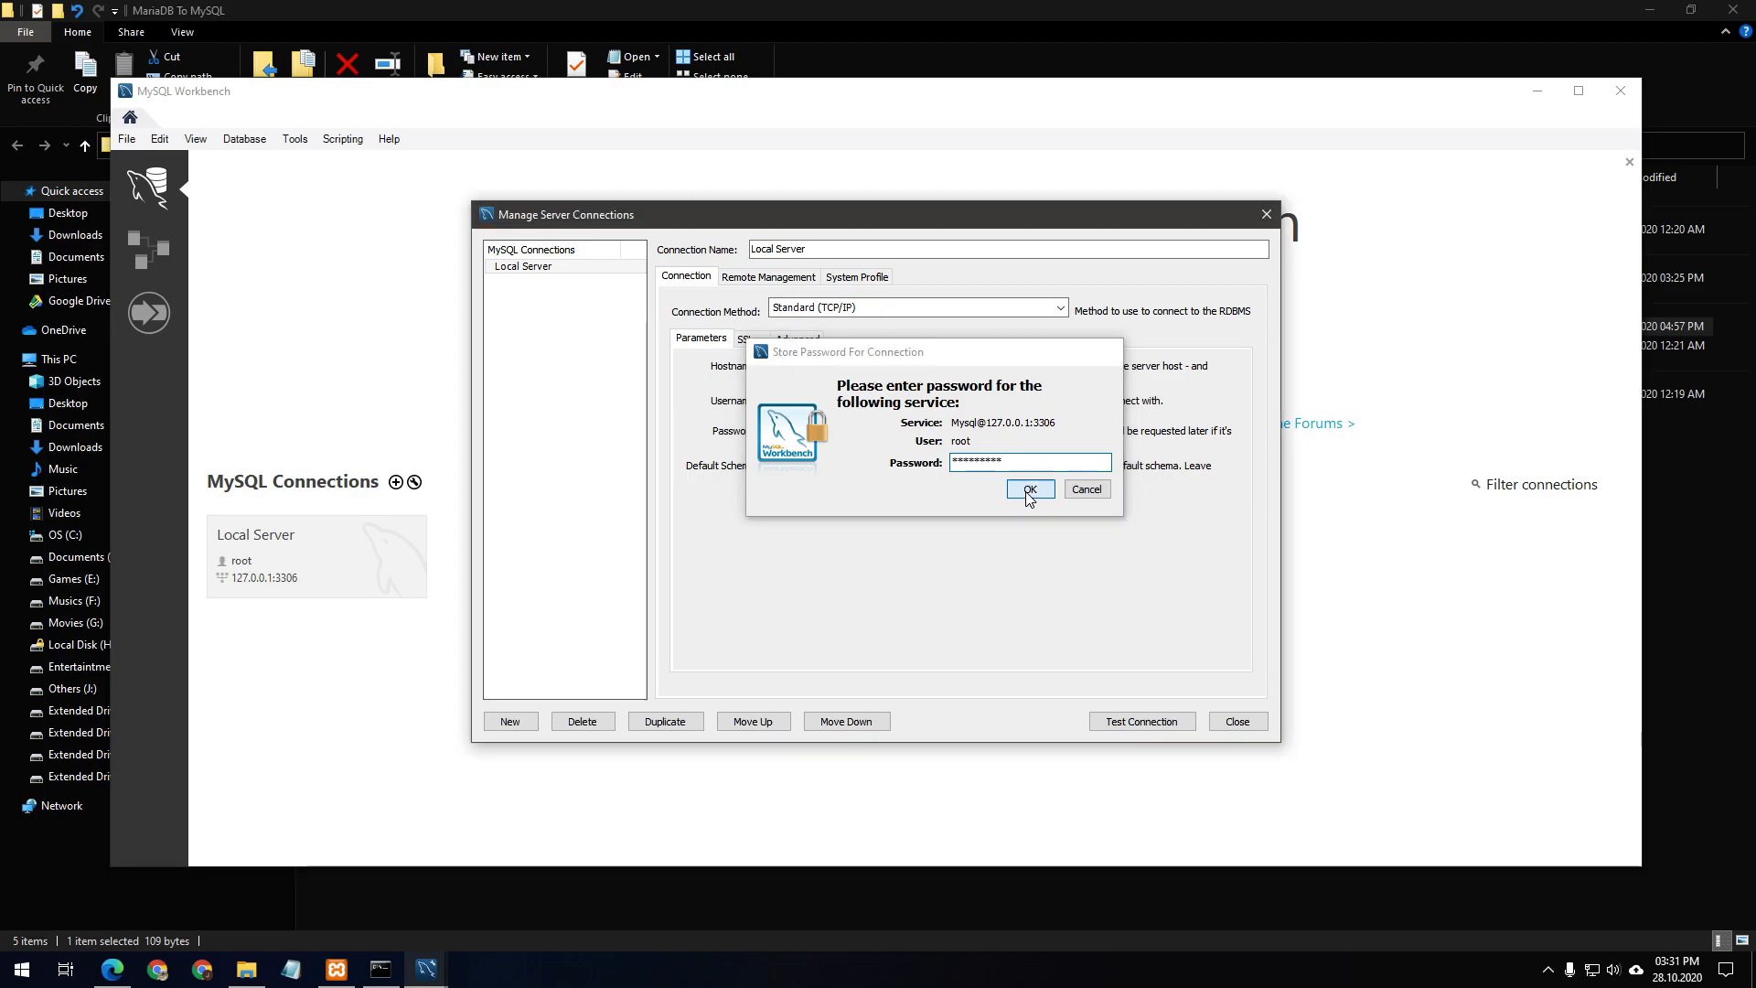
left_click(1154, 727)
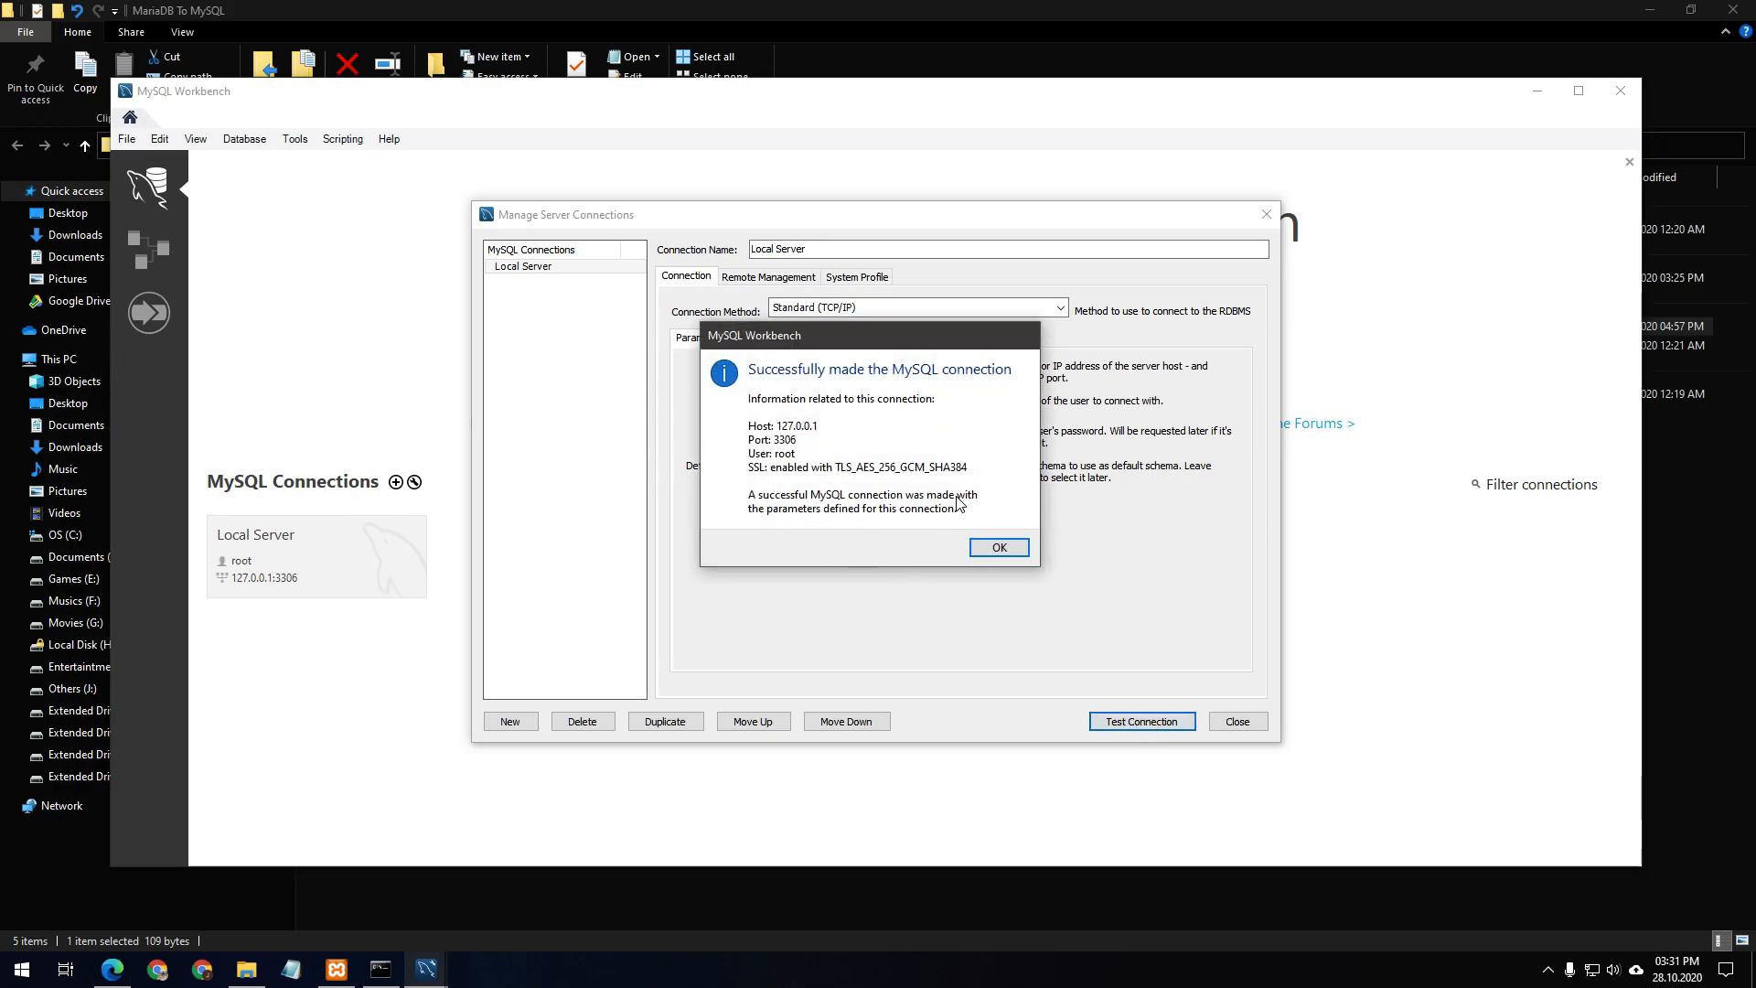
left_click(988, 547)
left_click(1237, 722)
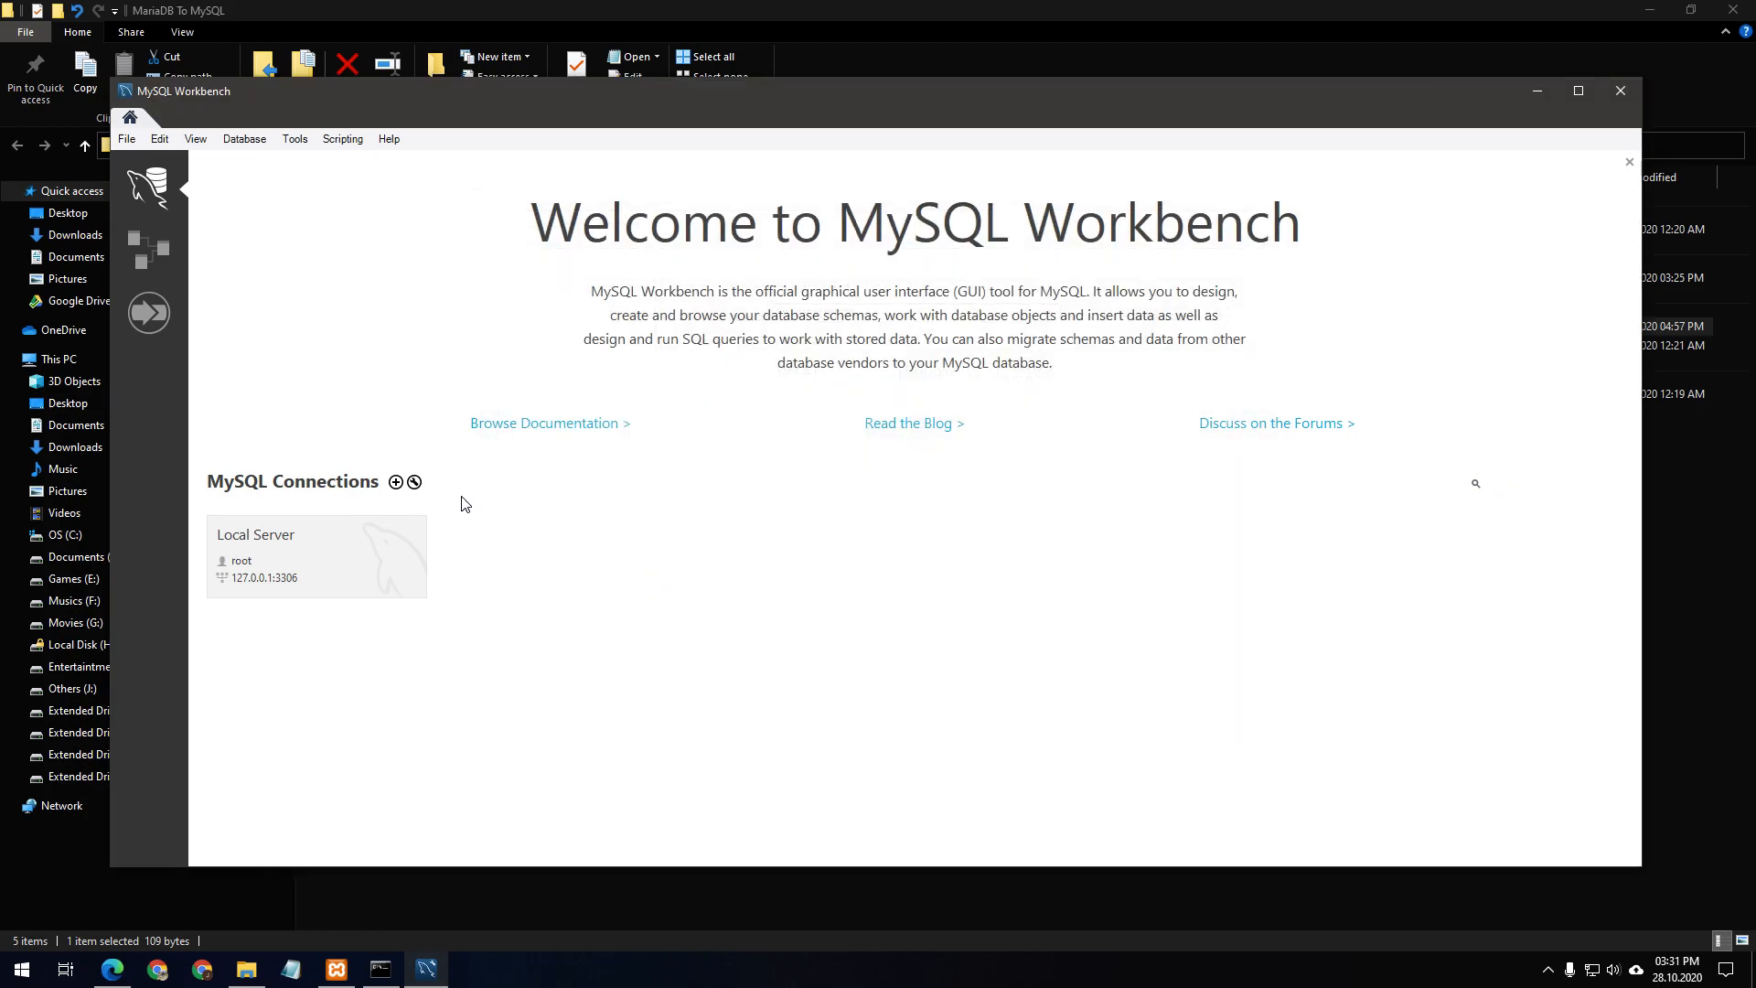
left_click(293, 527)
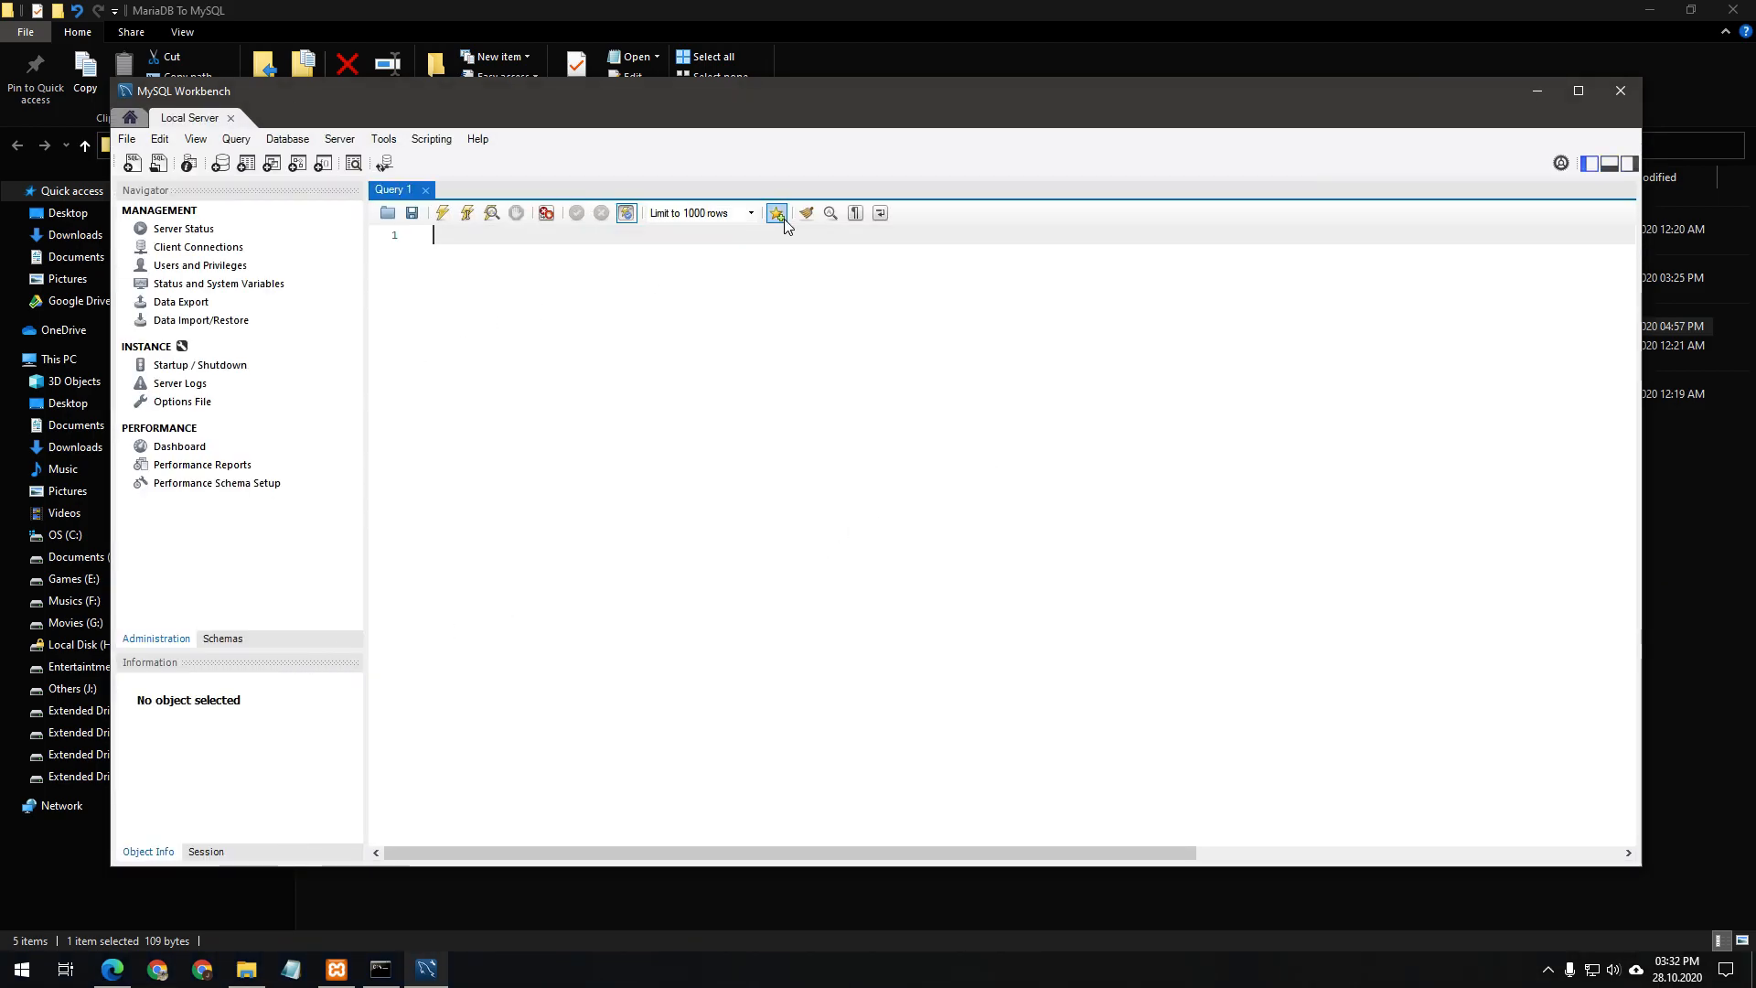
In Data Import, choose the self-contained file phpmyadmin.sql from the MariaDB To MySQL folder
left_click(199, 320)
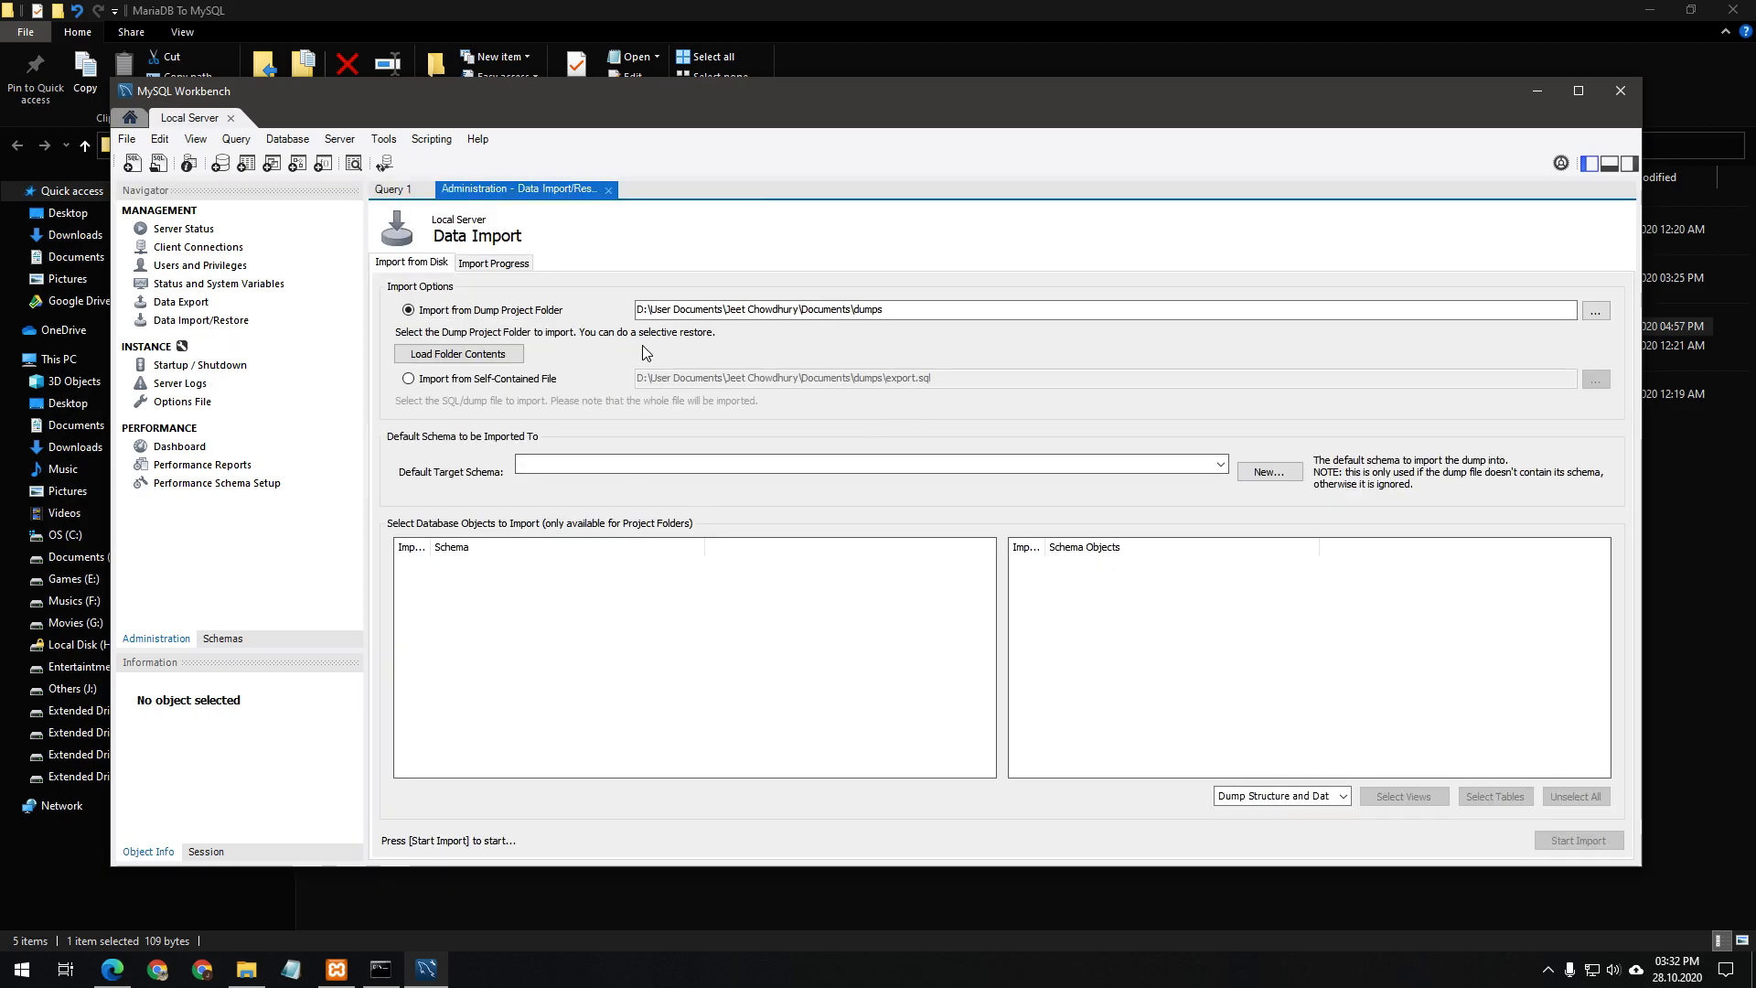
left_click(1595, 311)
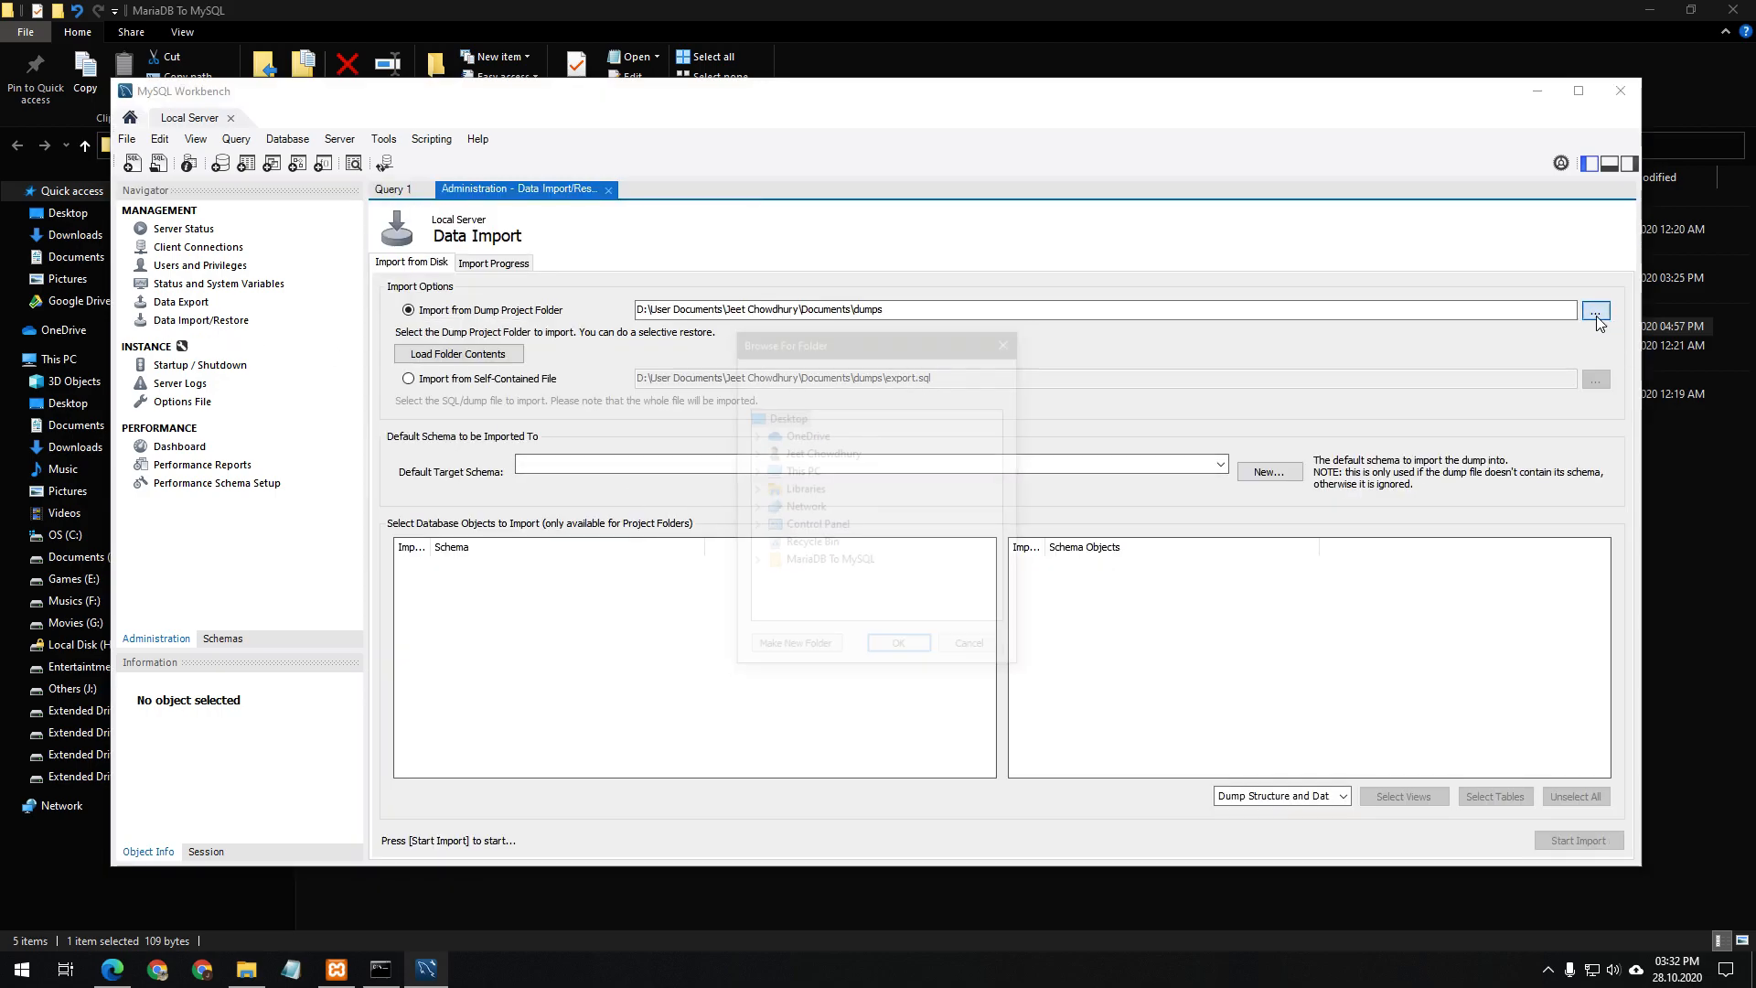
left_click(832, 562)
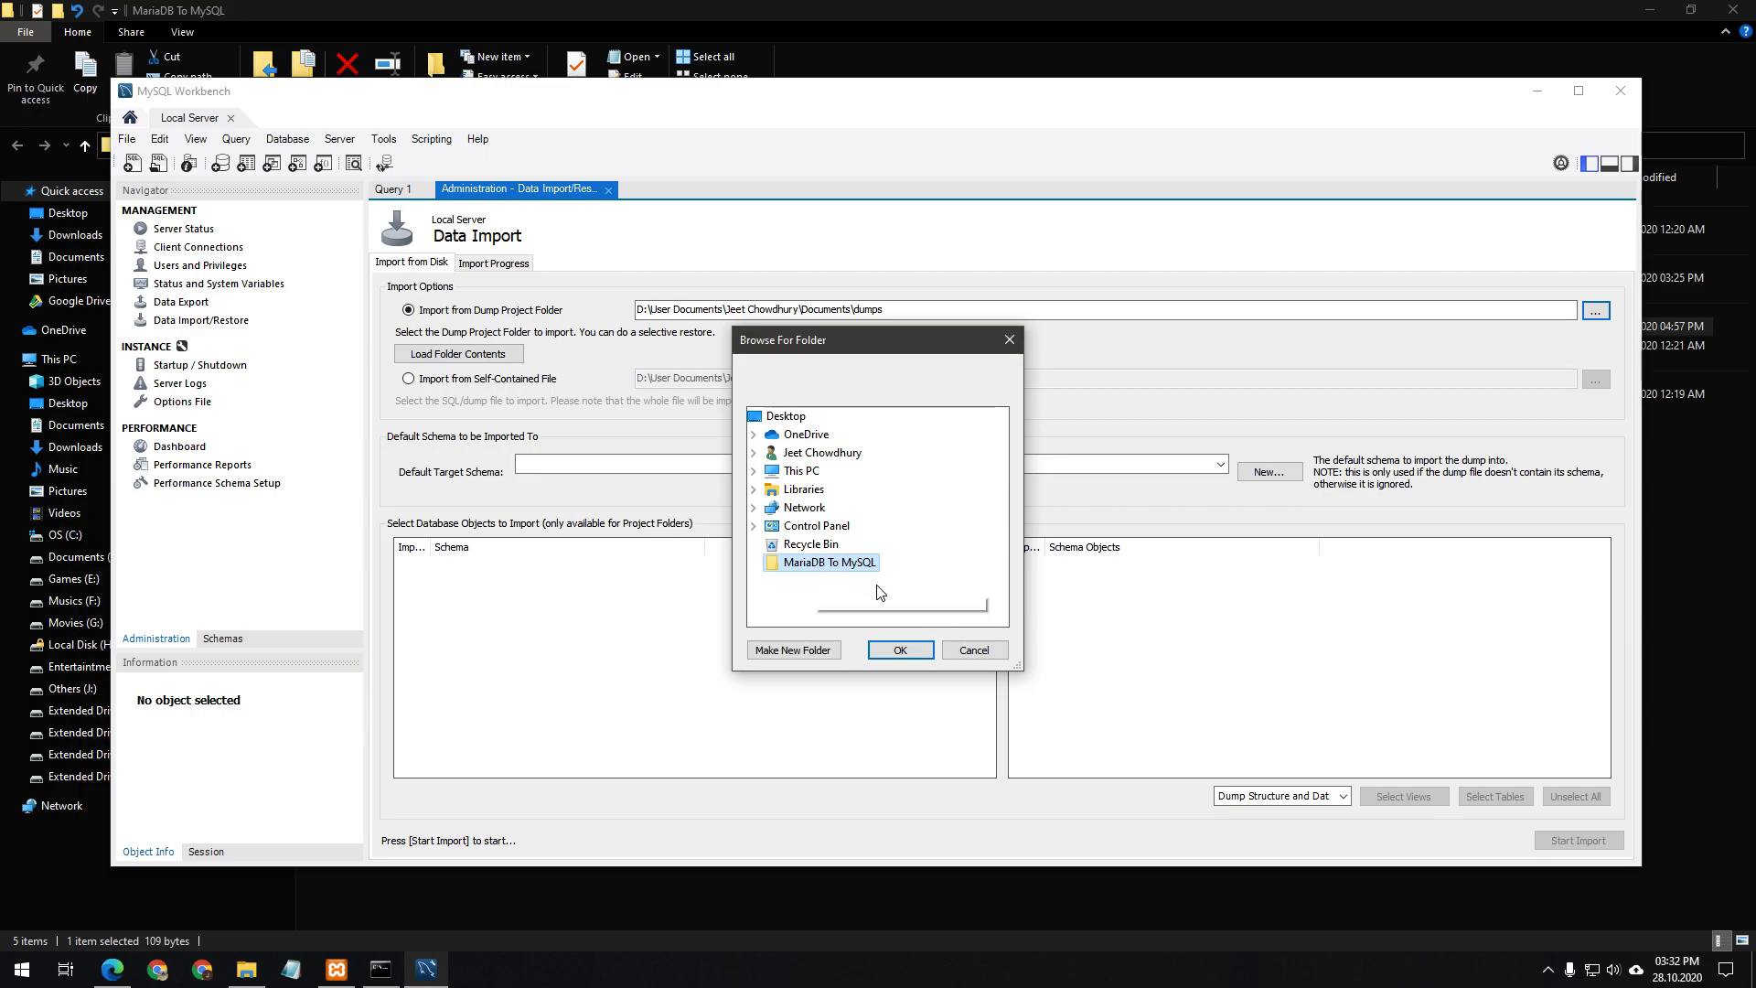
left_click(973, 650)
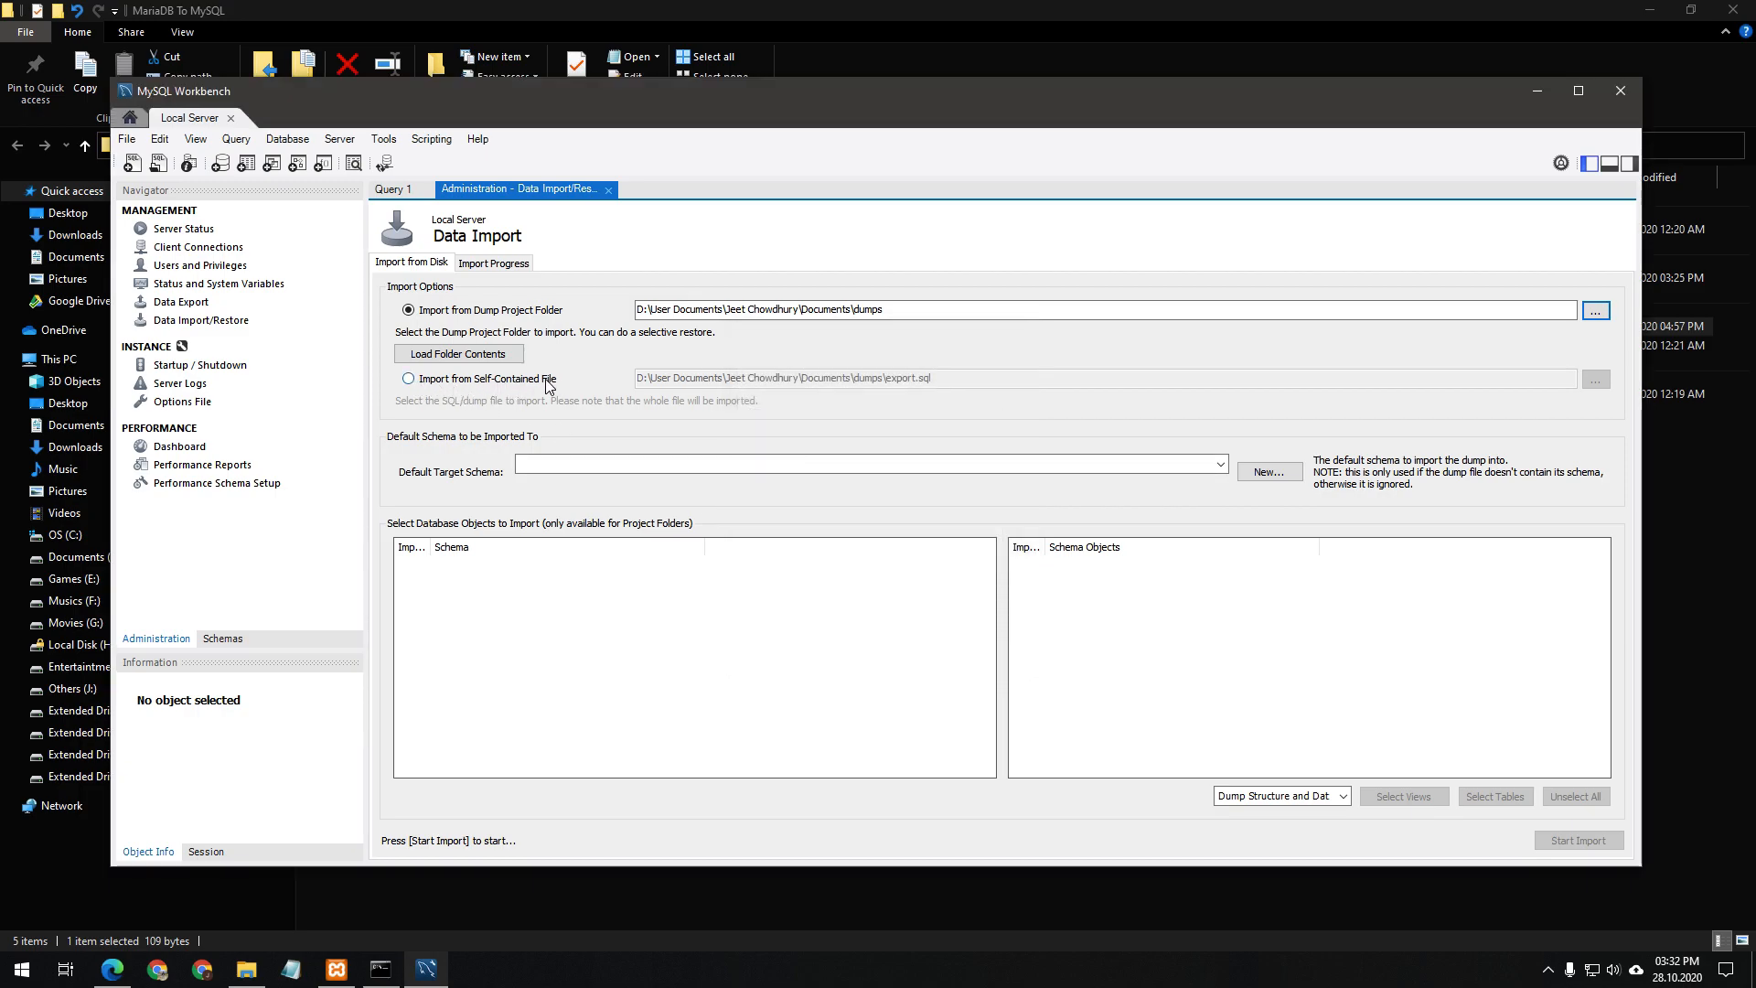
left_click(574, 384)
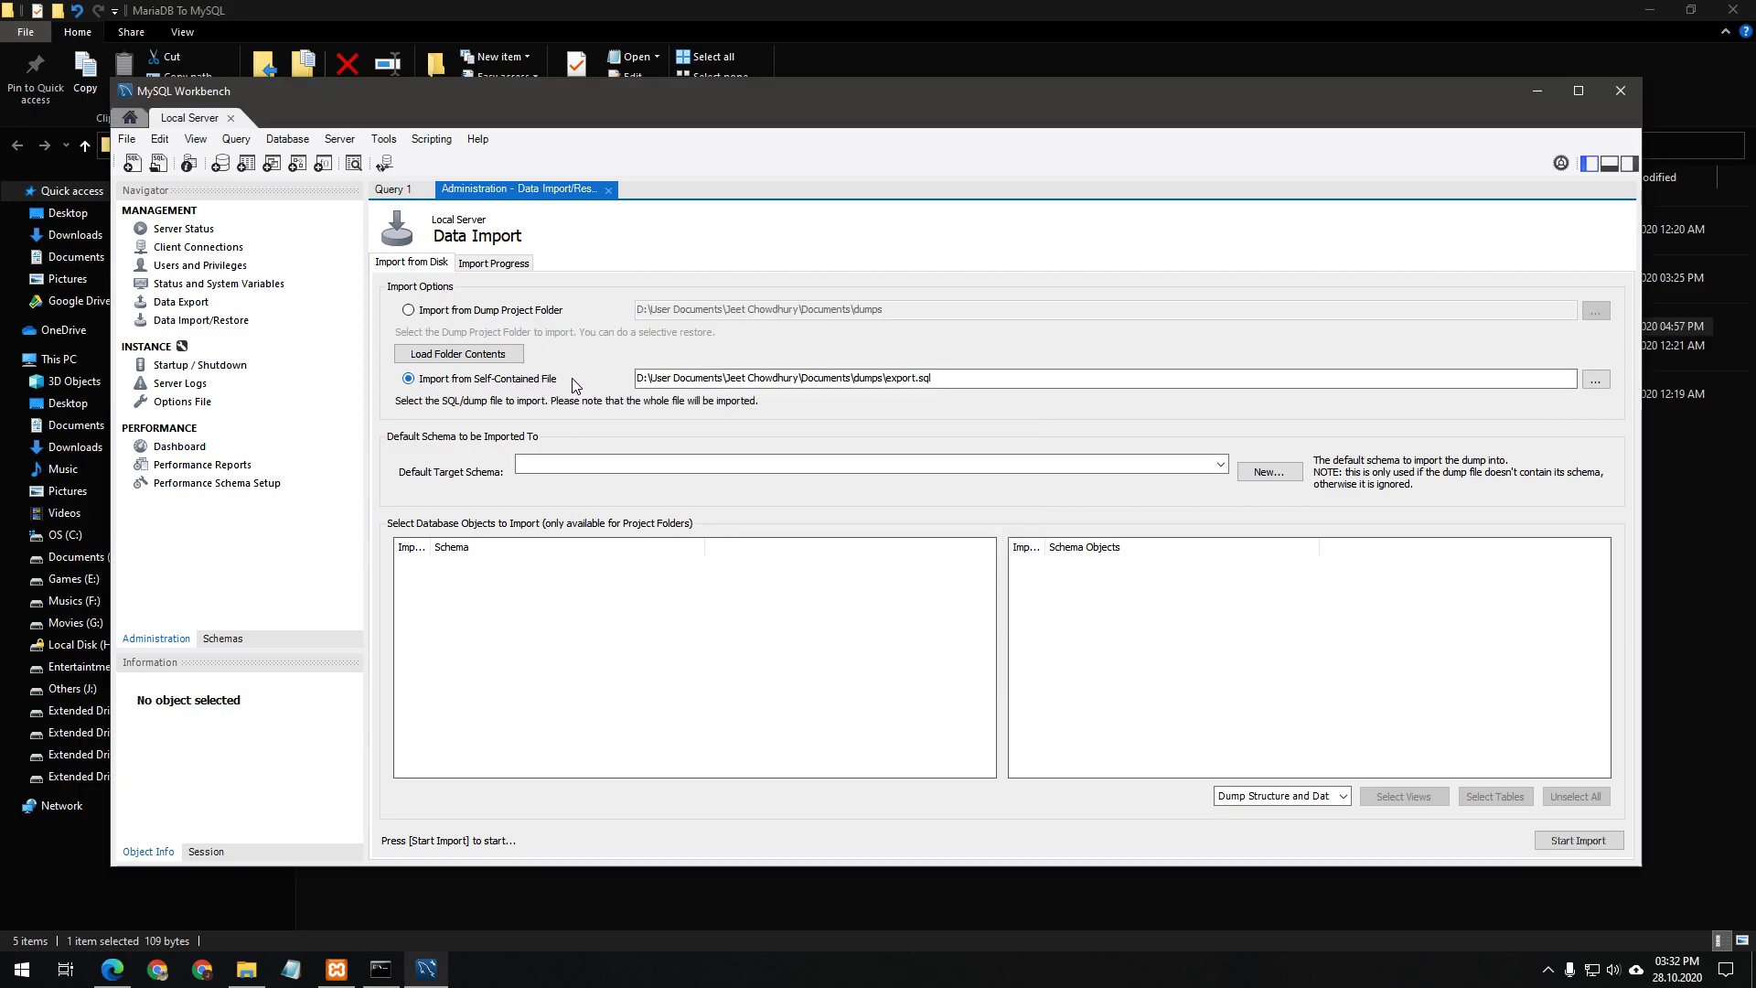
left_click(1596, 378)
double_click(617, 353)
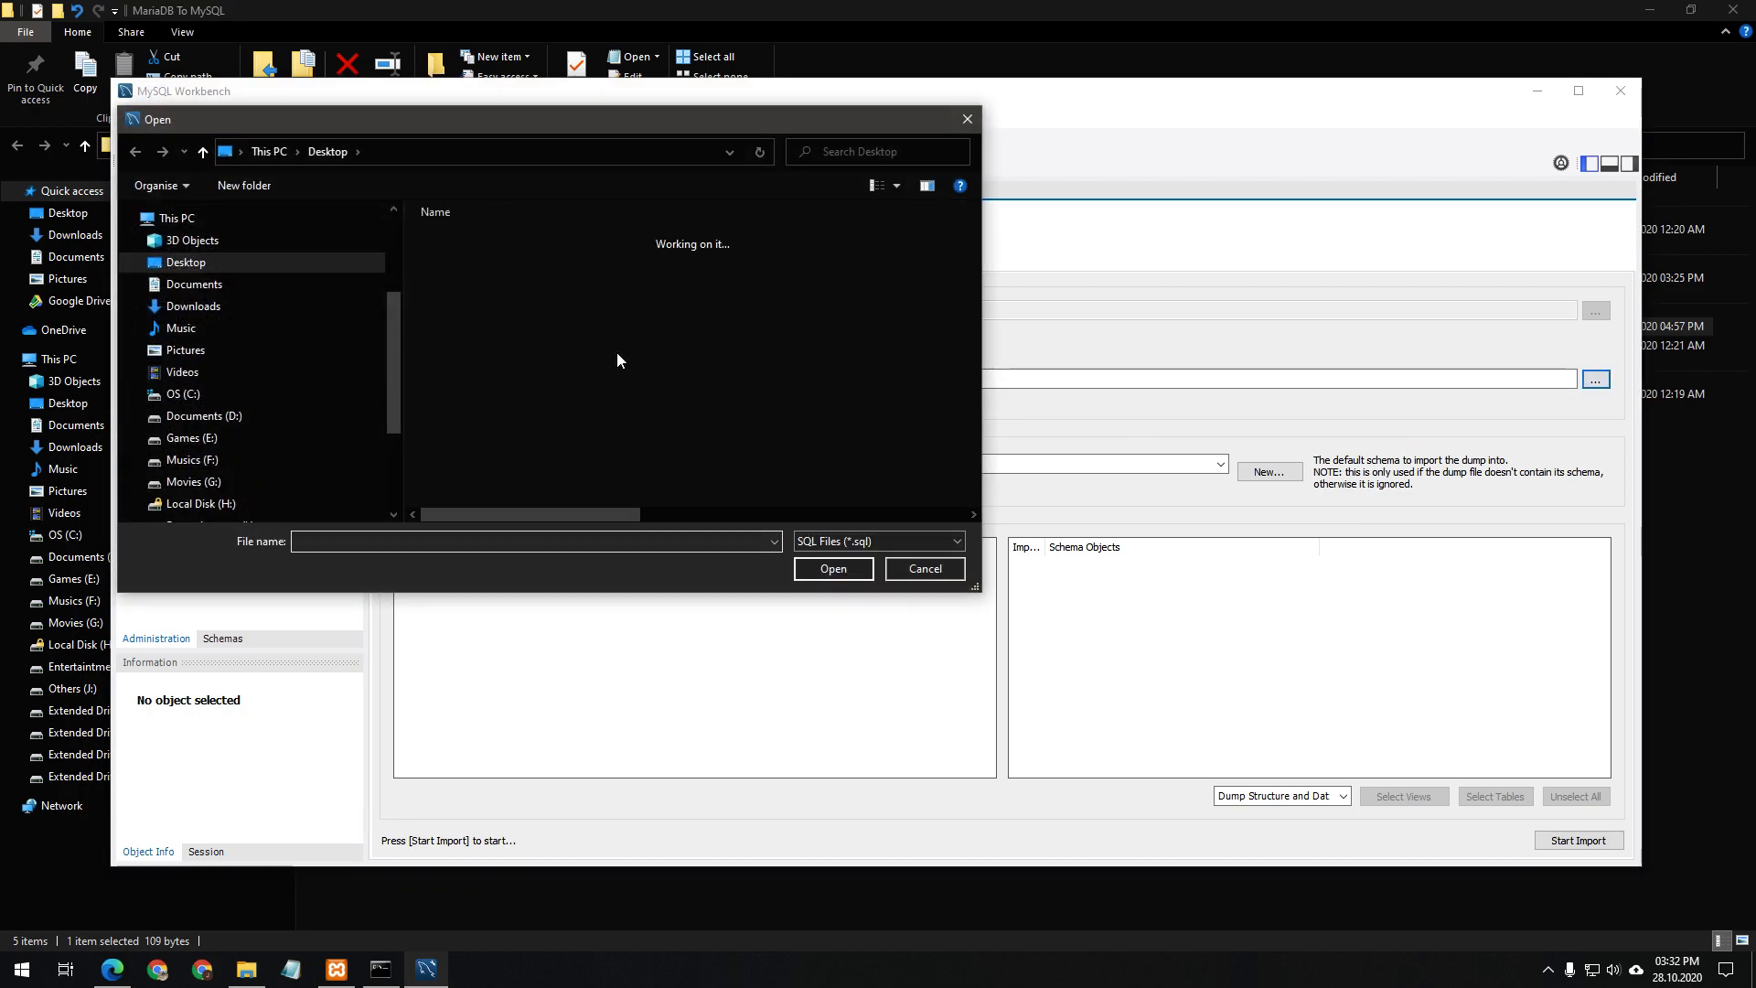
double_click(502, 265)
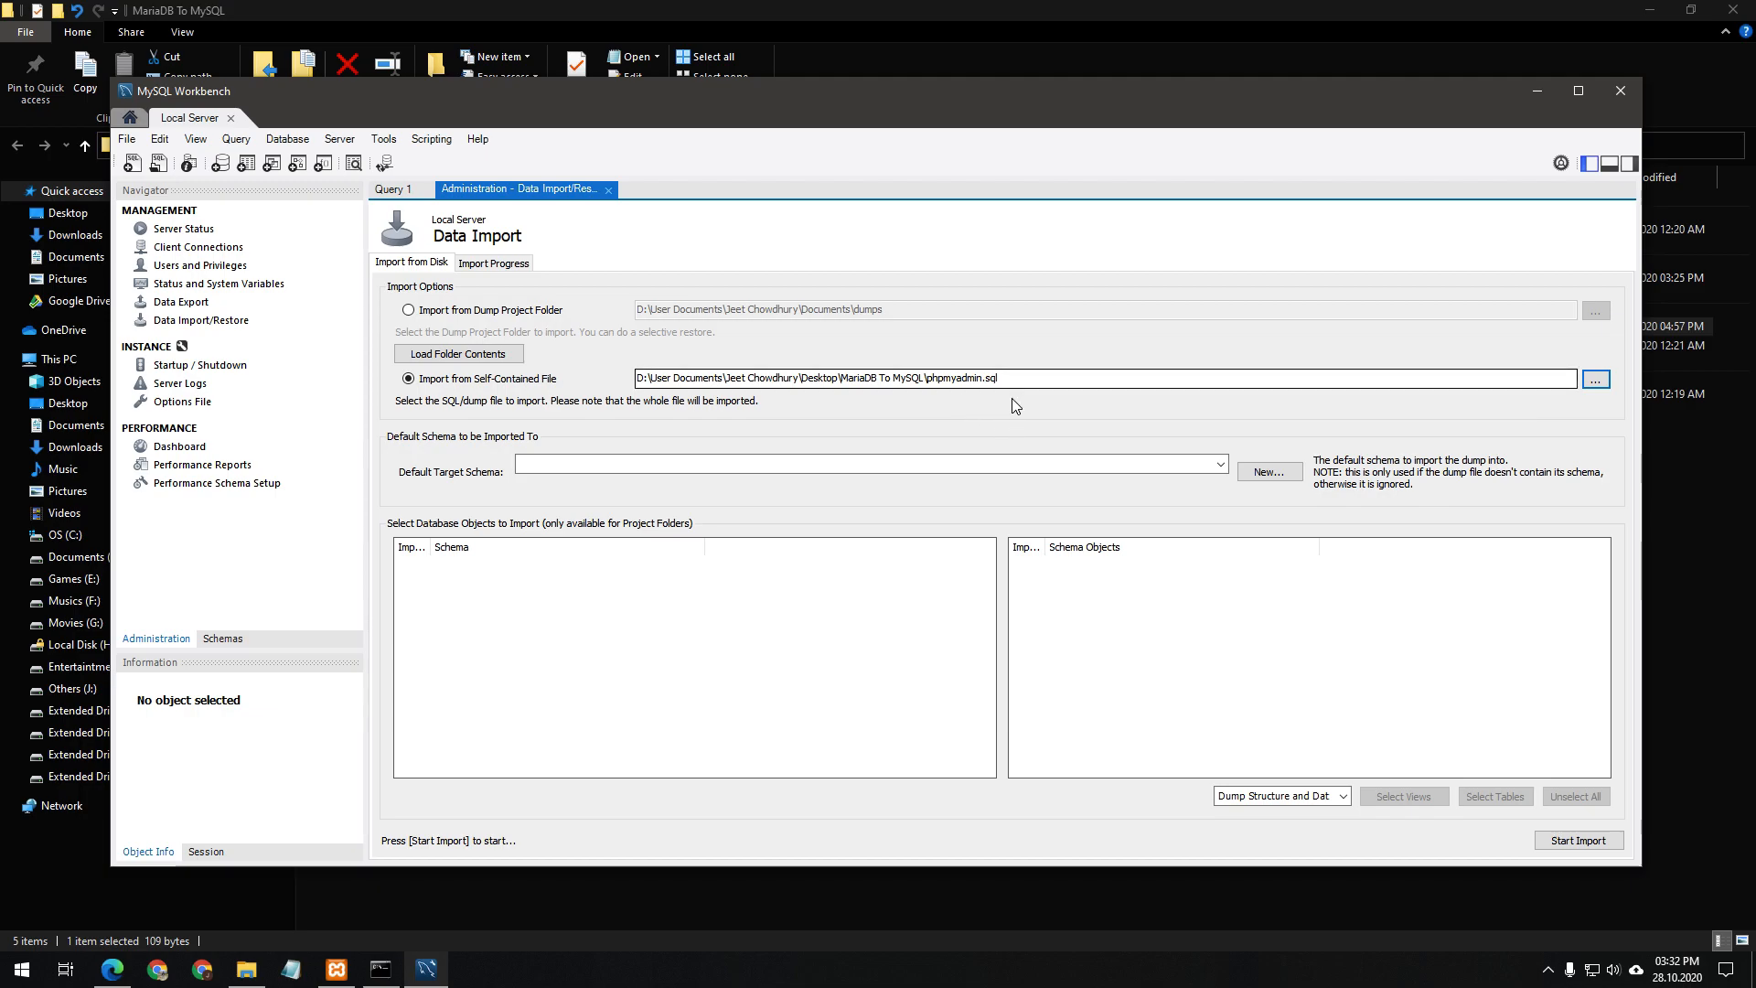
Create a new phpmyadmin target schema and start the import
left_click(1222, 465)
left_click(1229, 470)
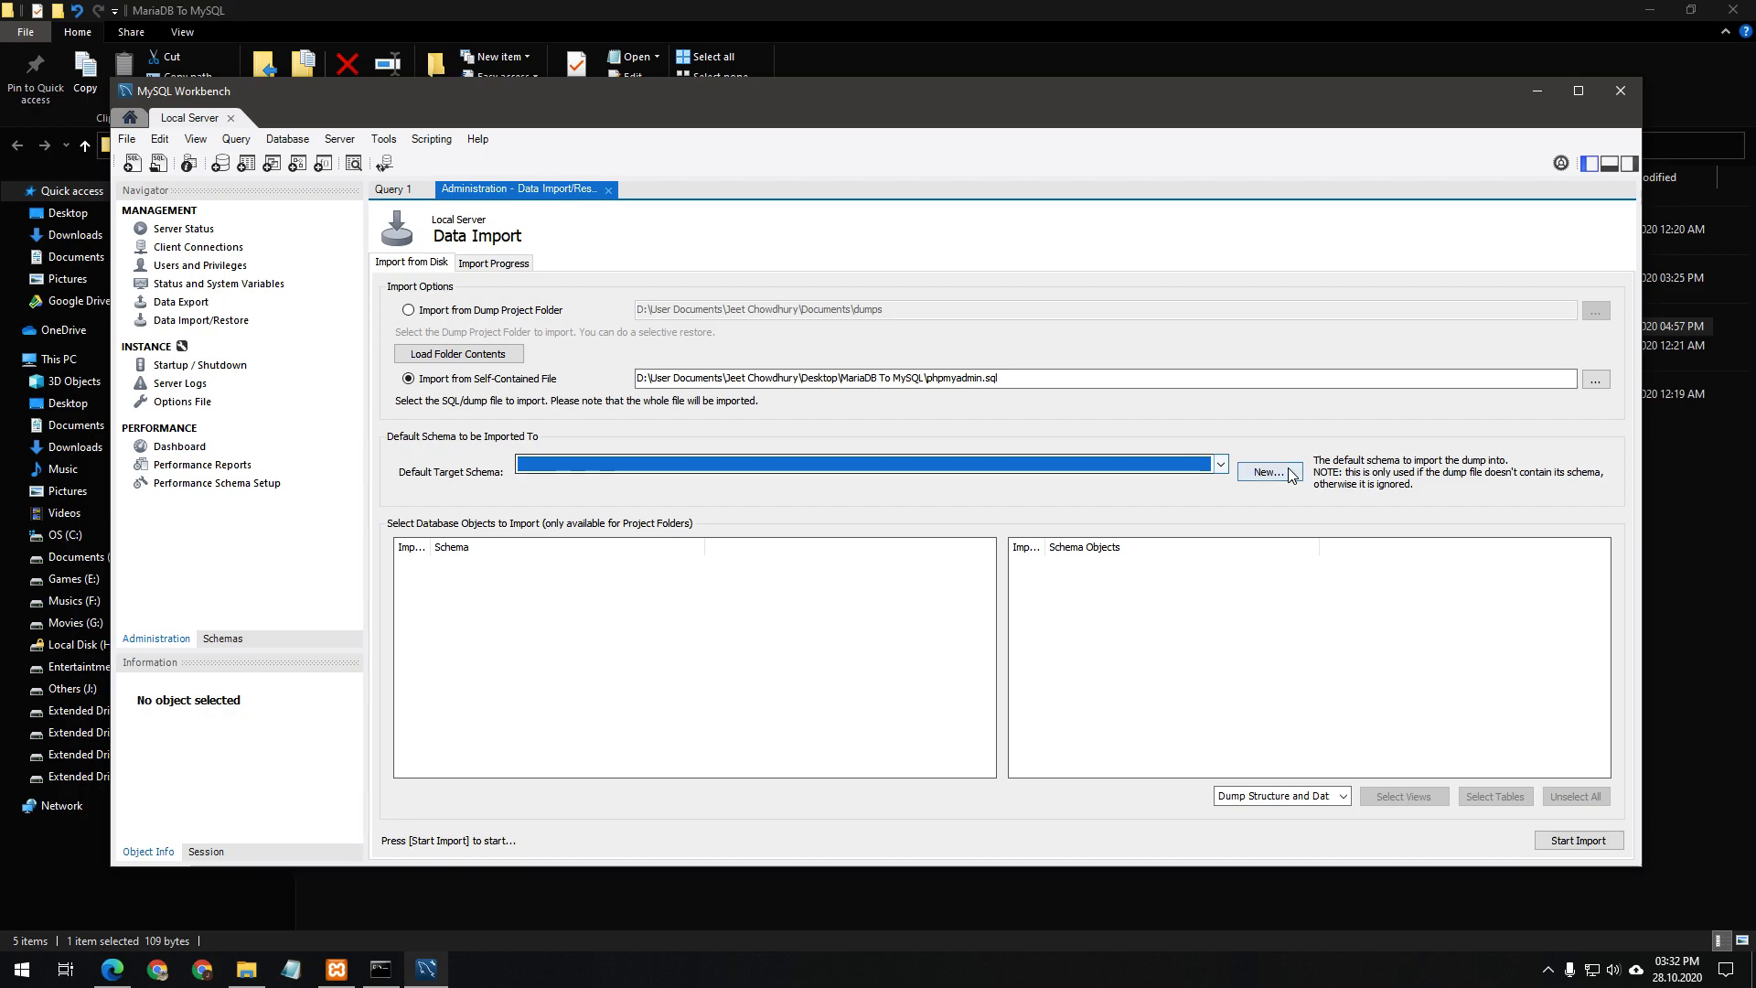
left_click(1268, 472)
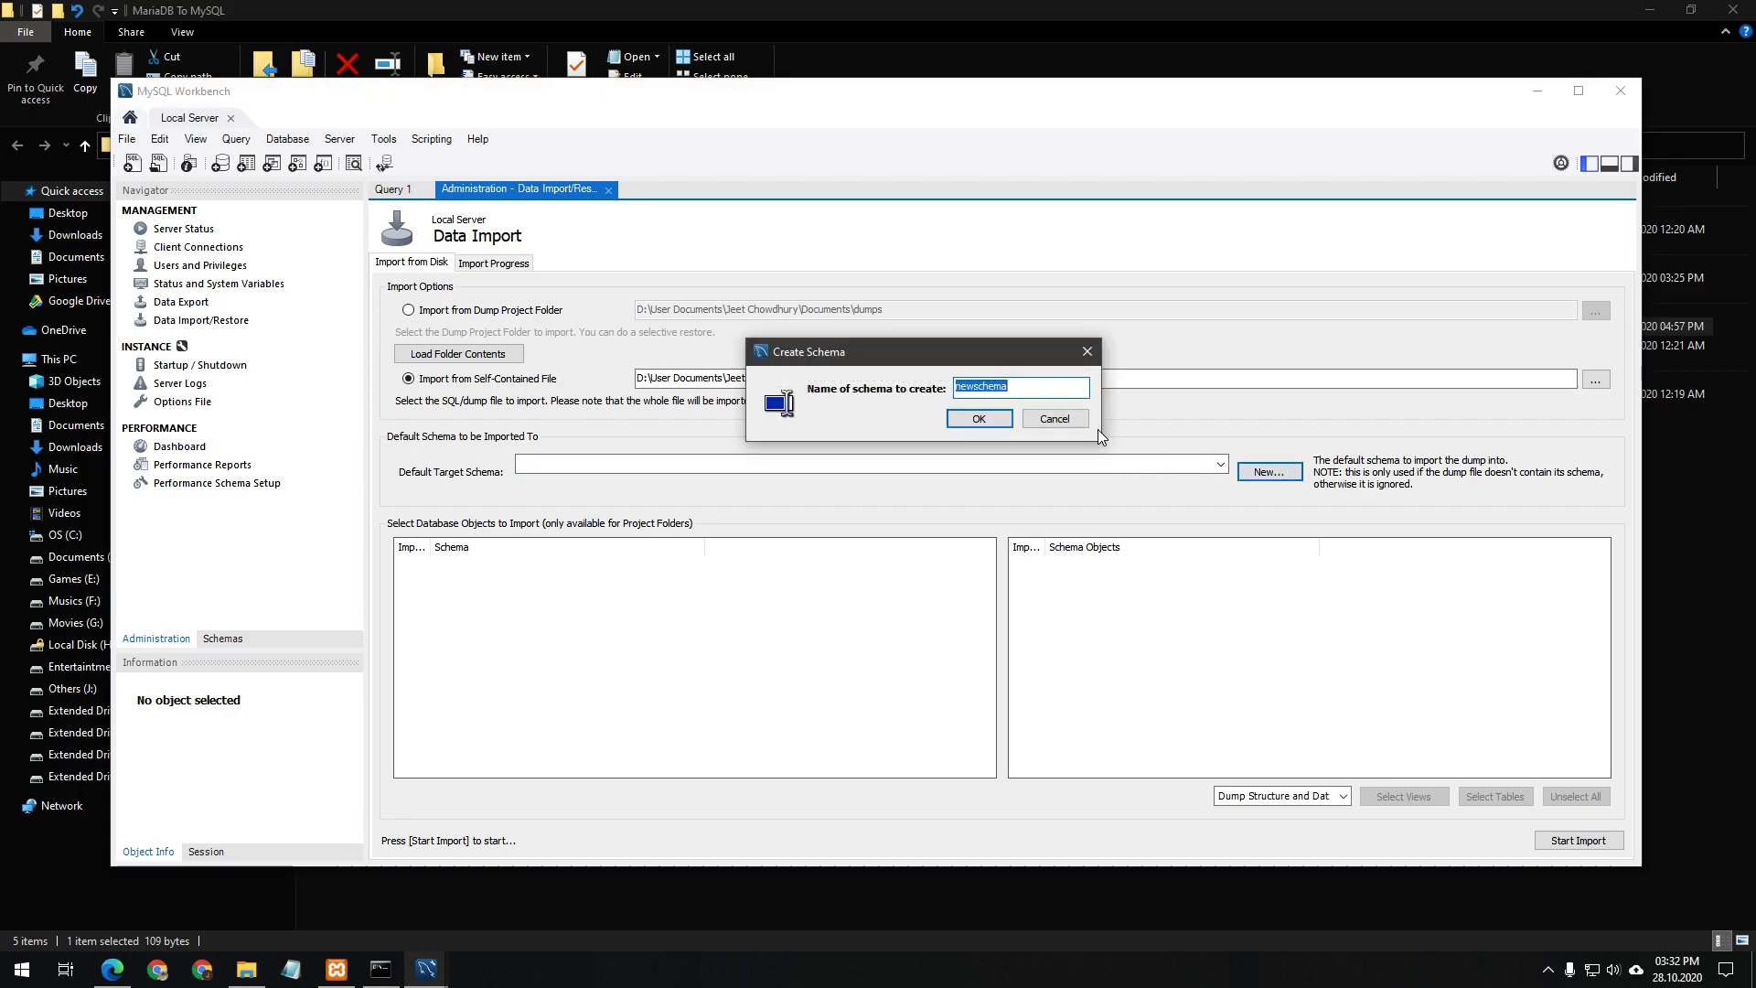
type("phpmyadmin")
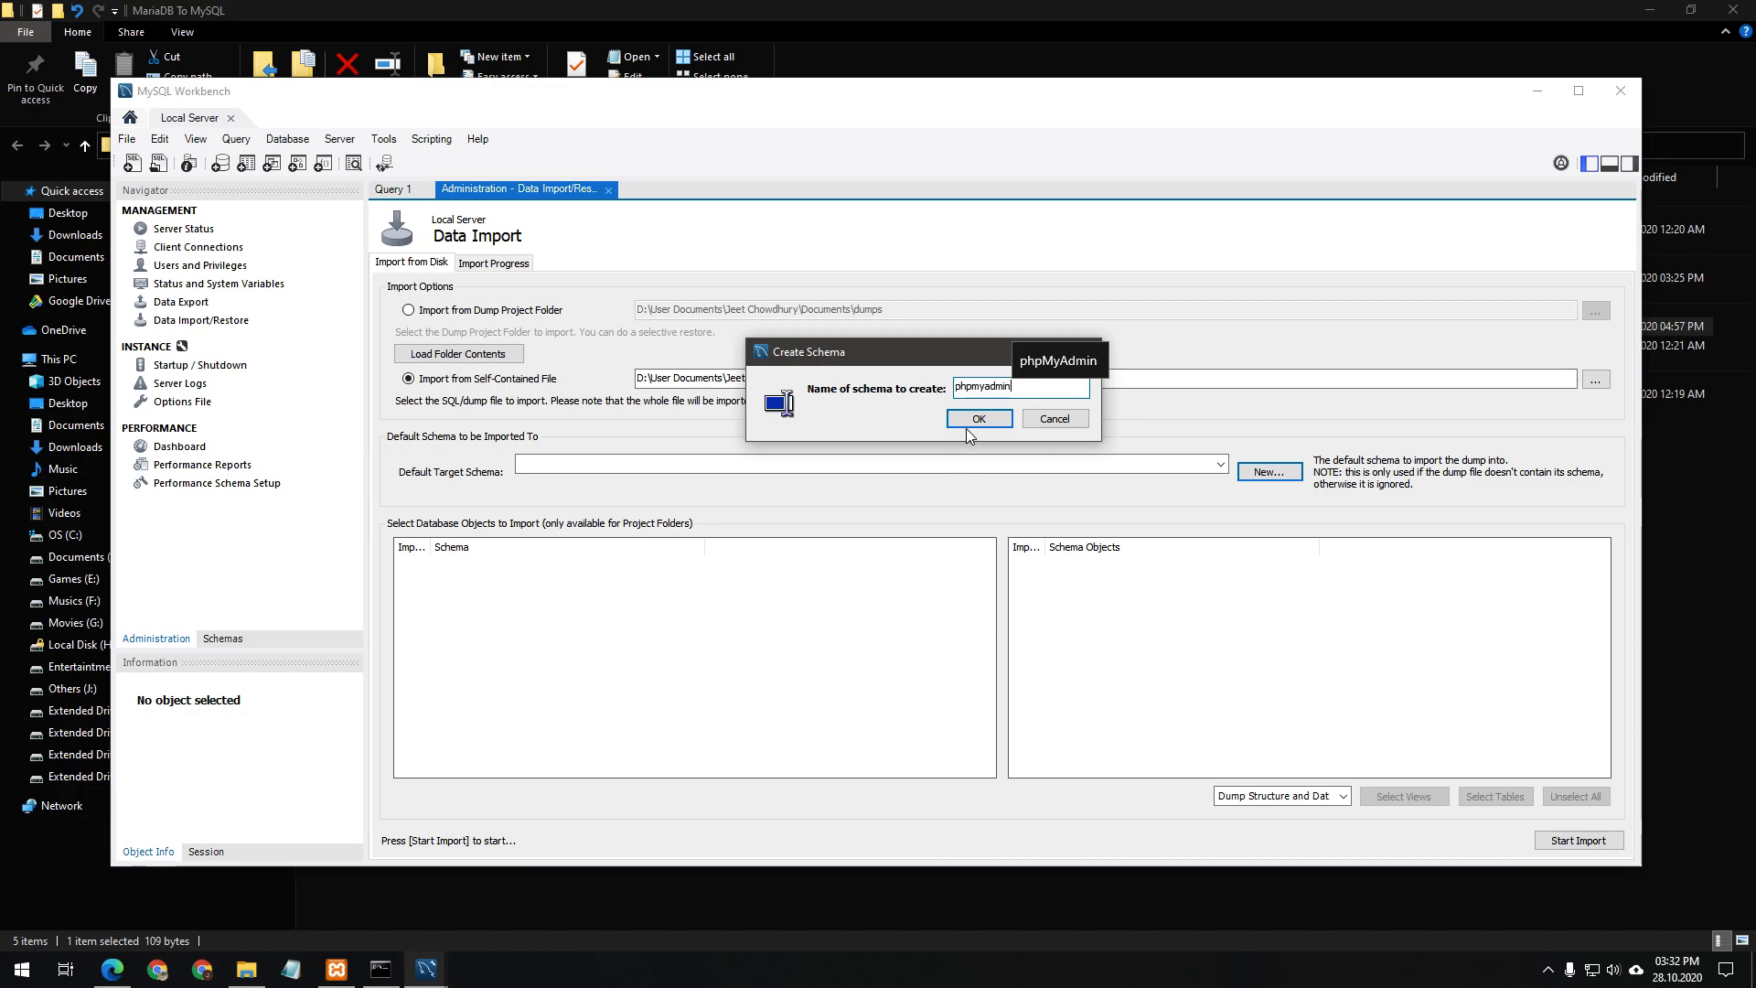
left_click(973, 421)
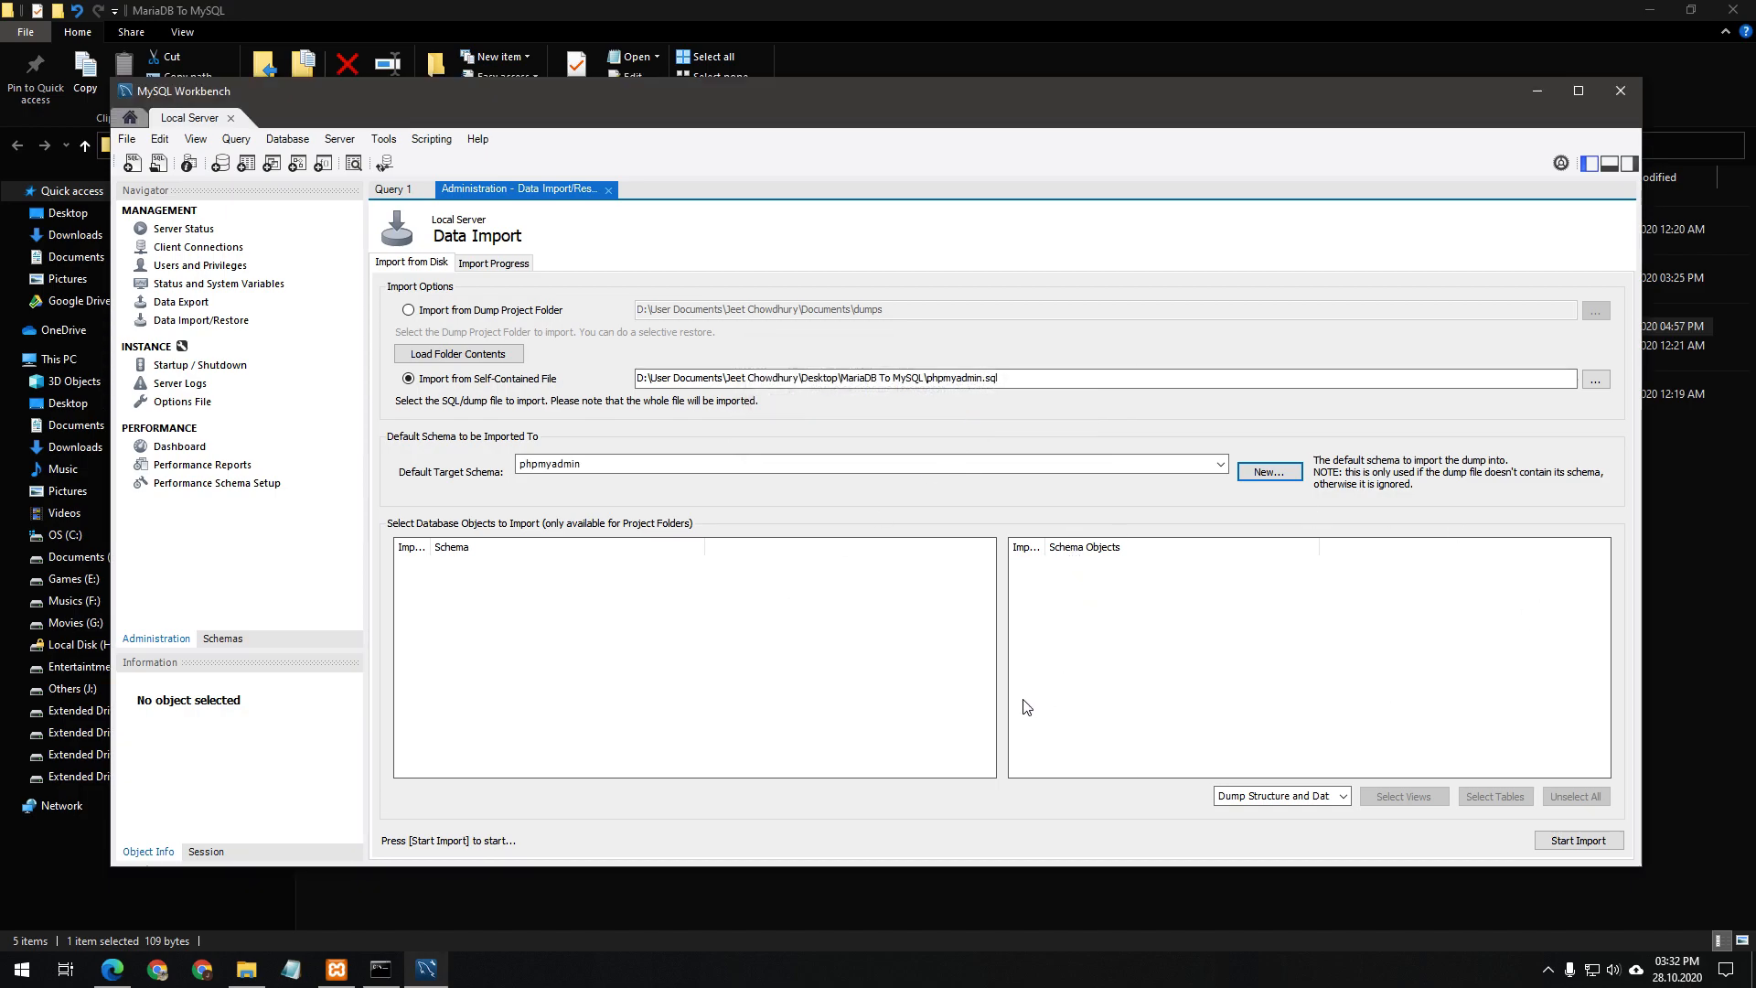
left_click(1577, 841)
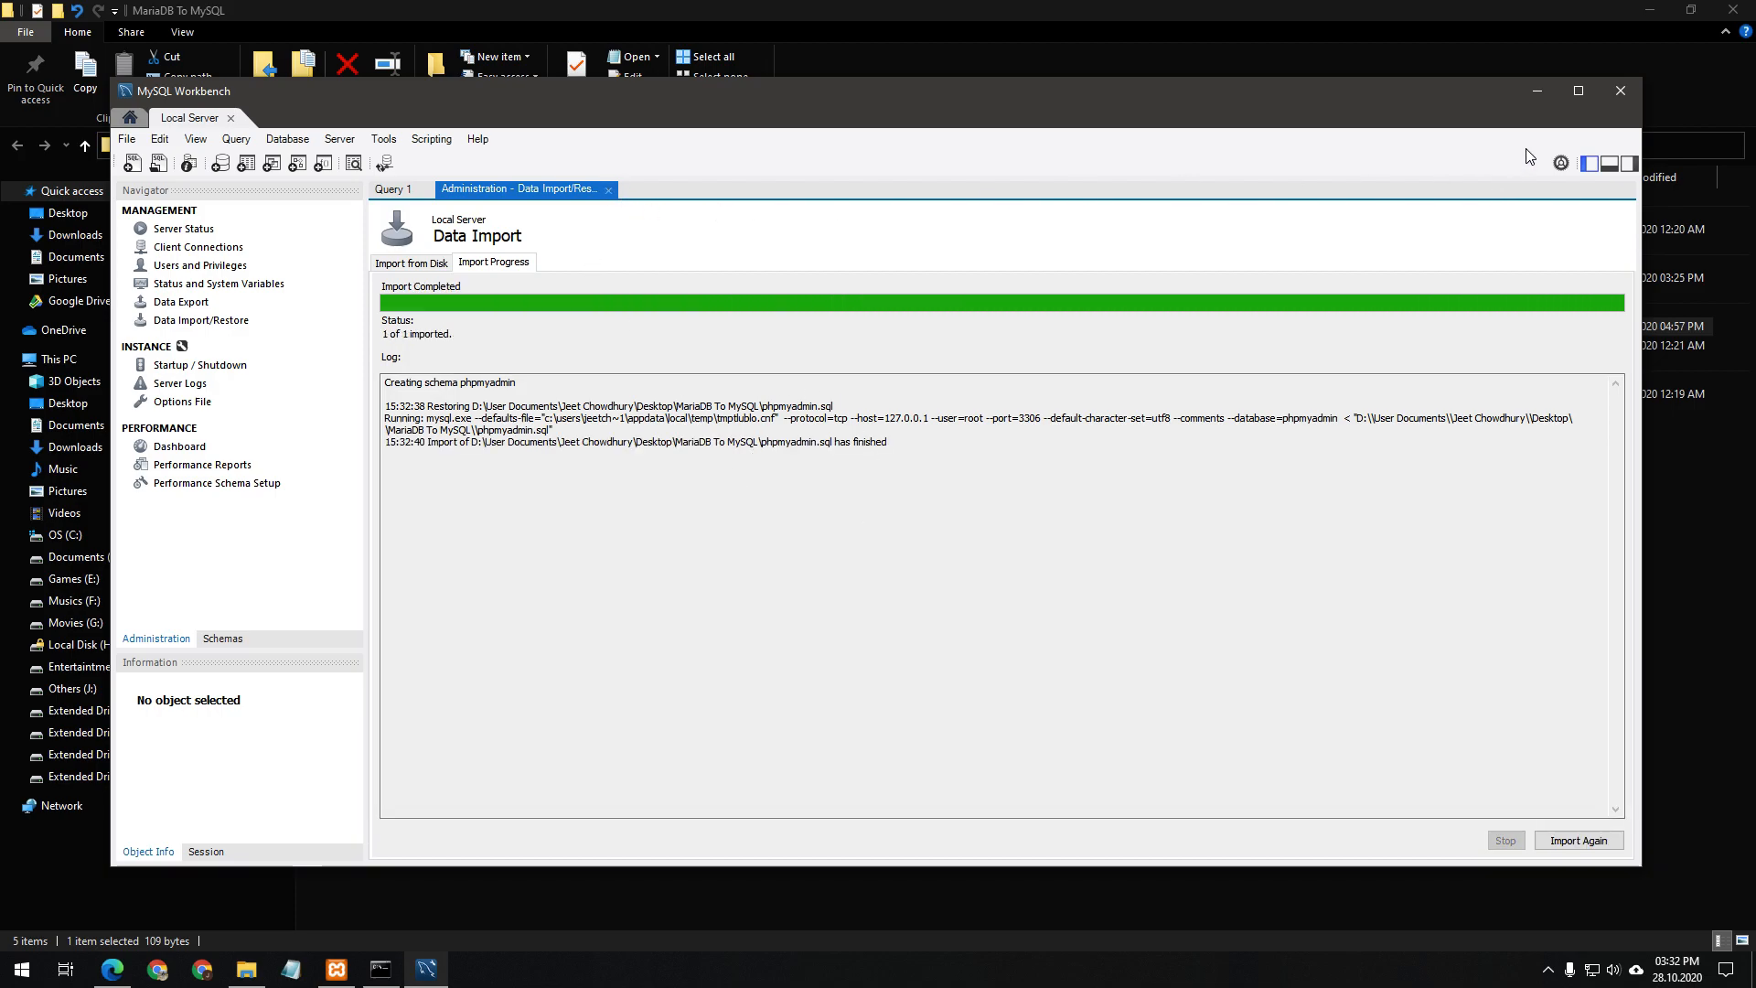
Close Workbench, the admin Command Prompt and Explorer, then start Apache alongside MySQL in XAMPP
left_click(1612, 95)
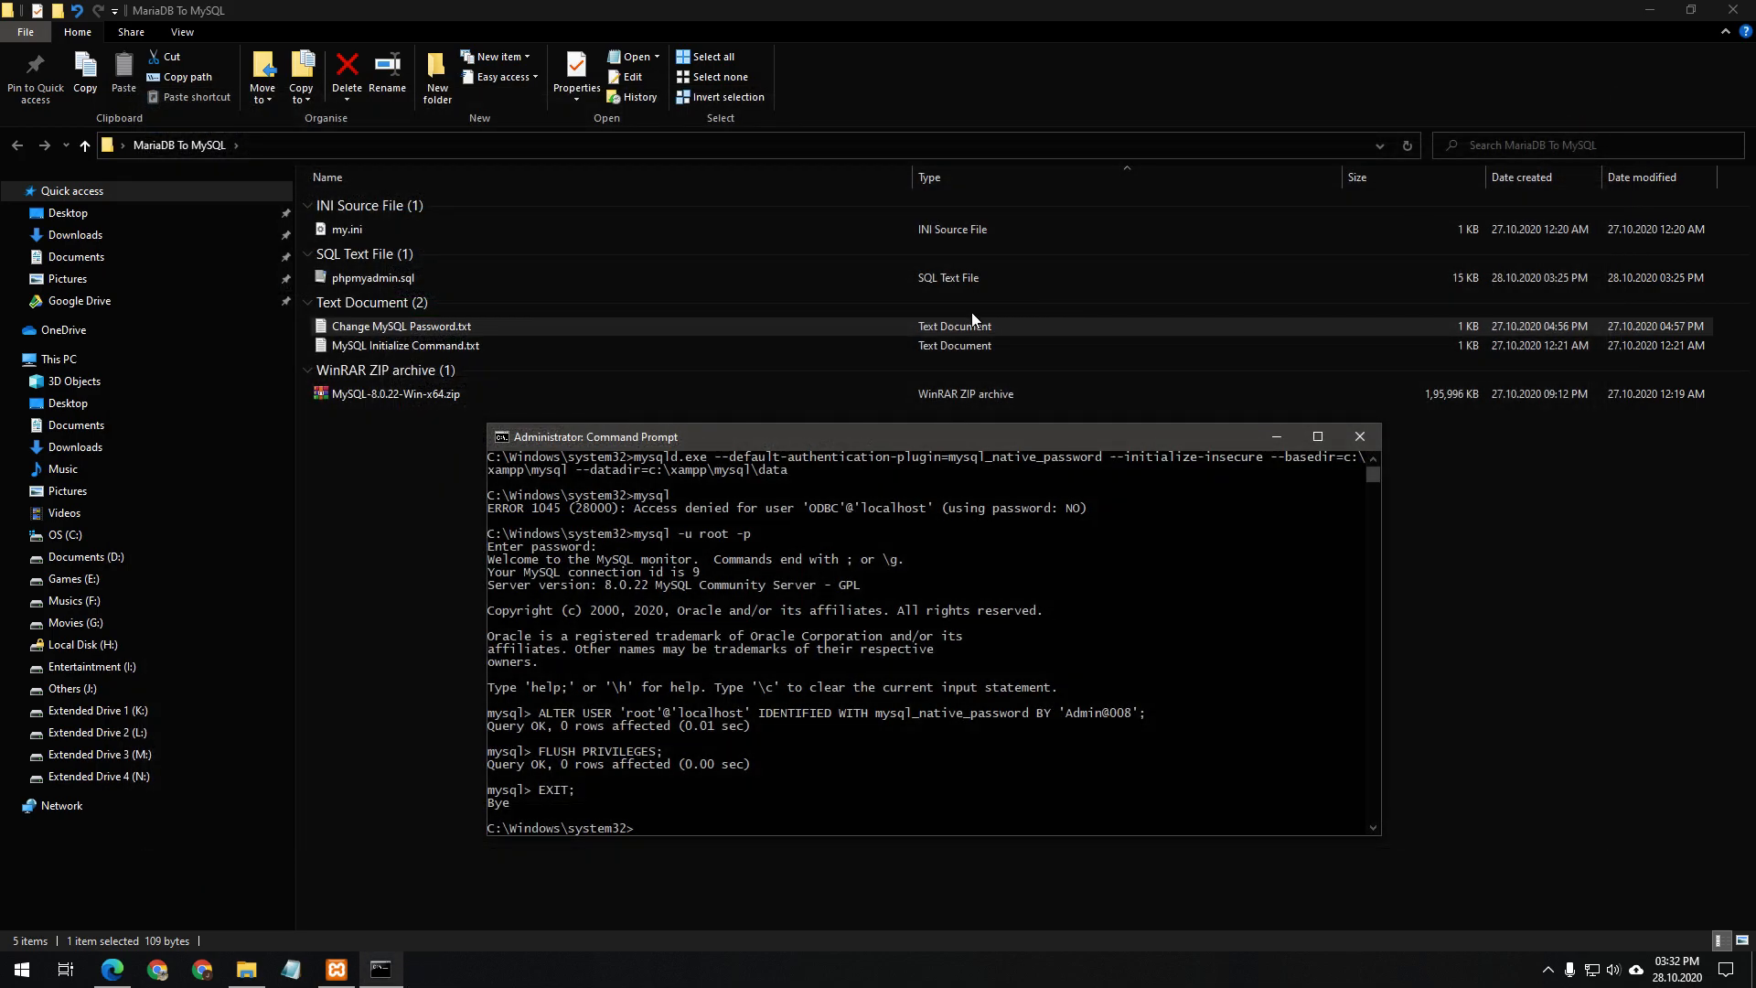
left_click(1368, 432)
left_click(826, 514)
left_click(1732, 9)
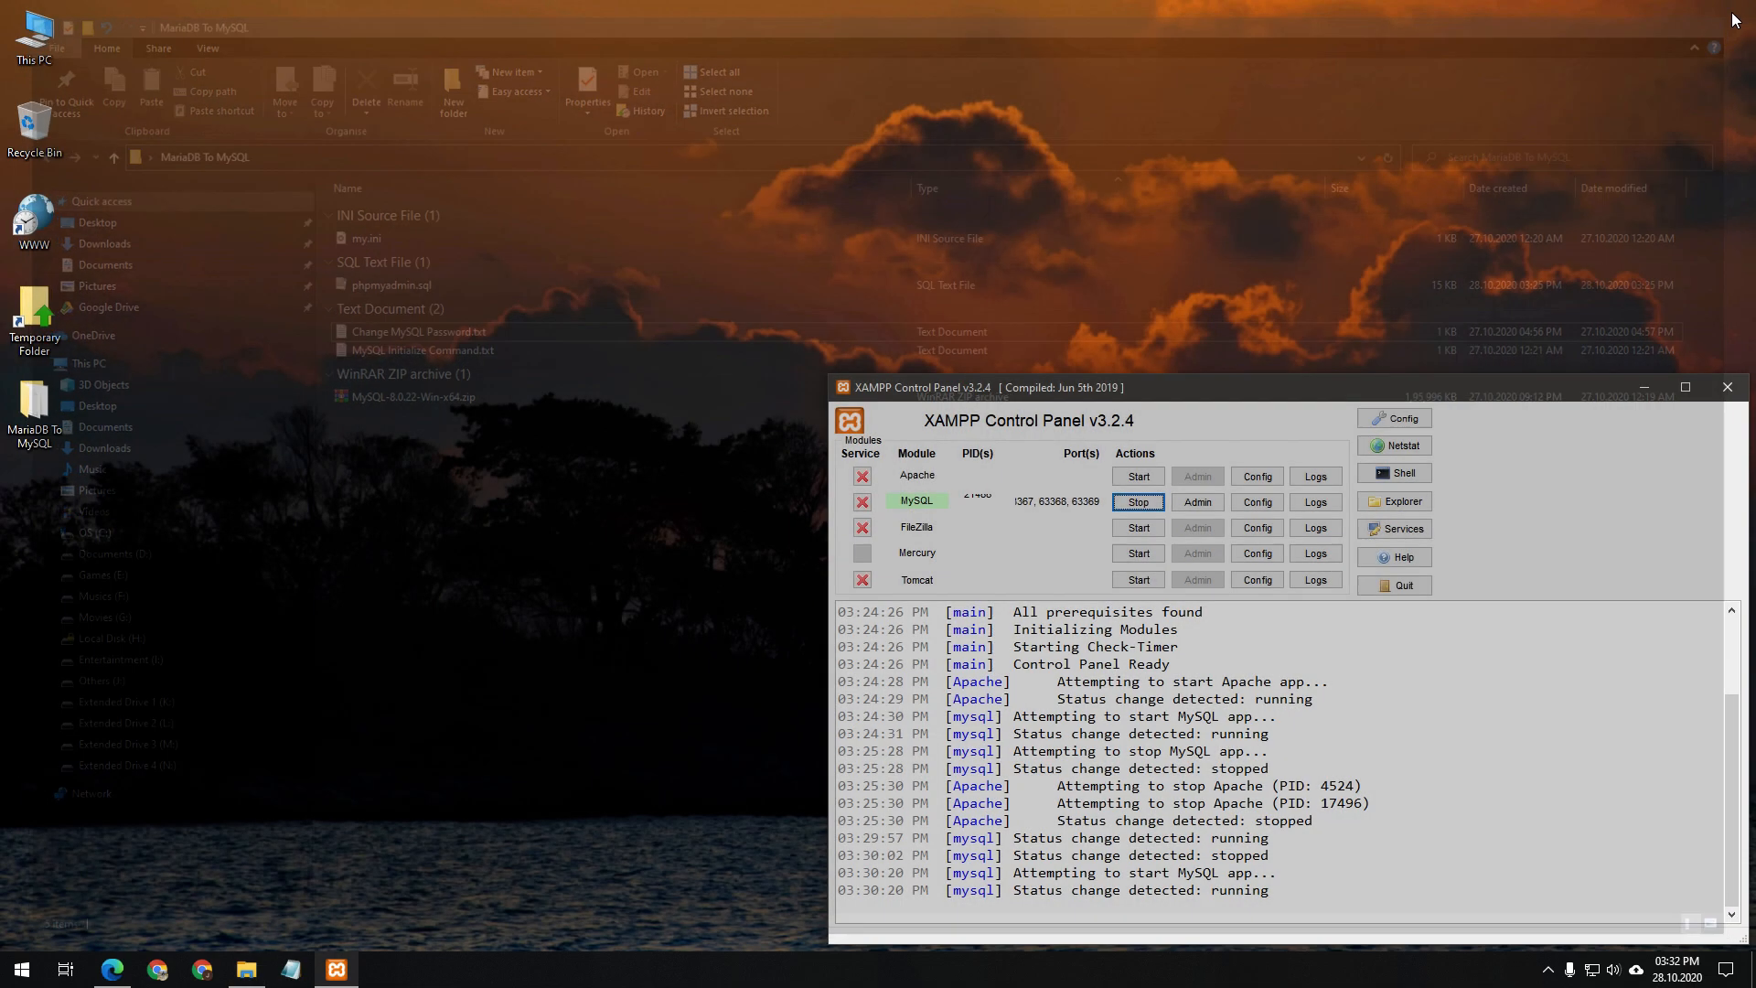
left_click(1135, 480)
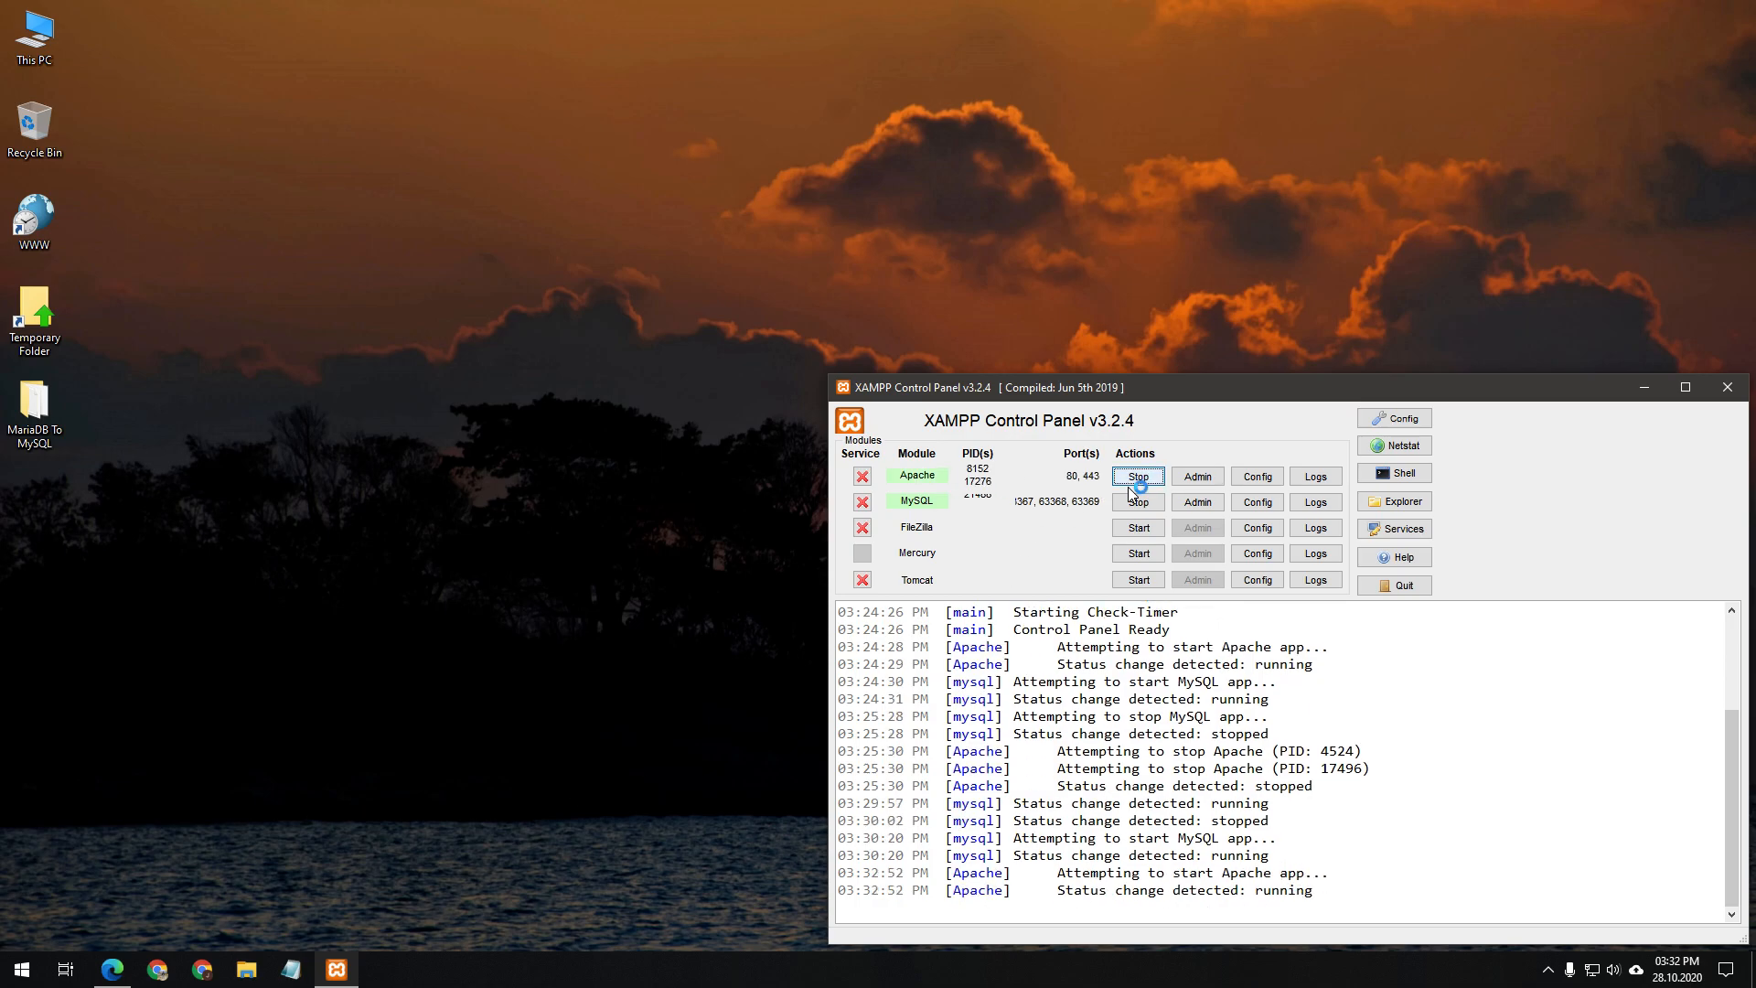
left_click(111, 970)
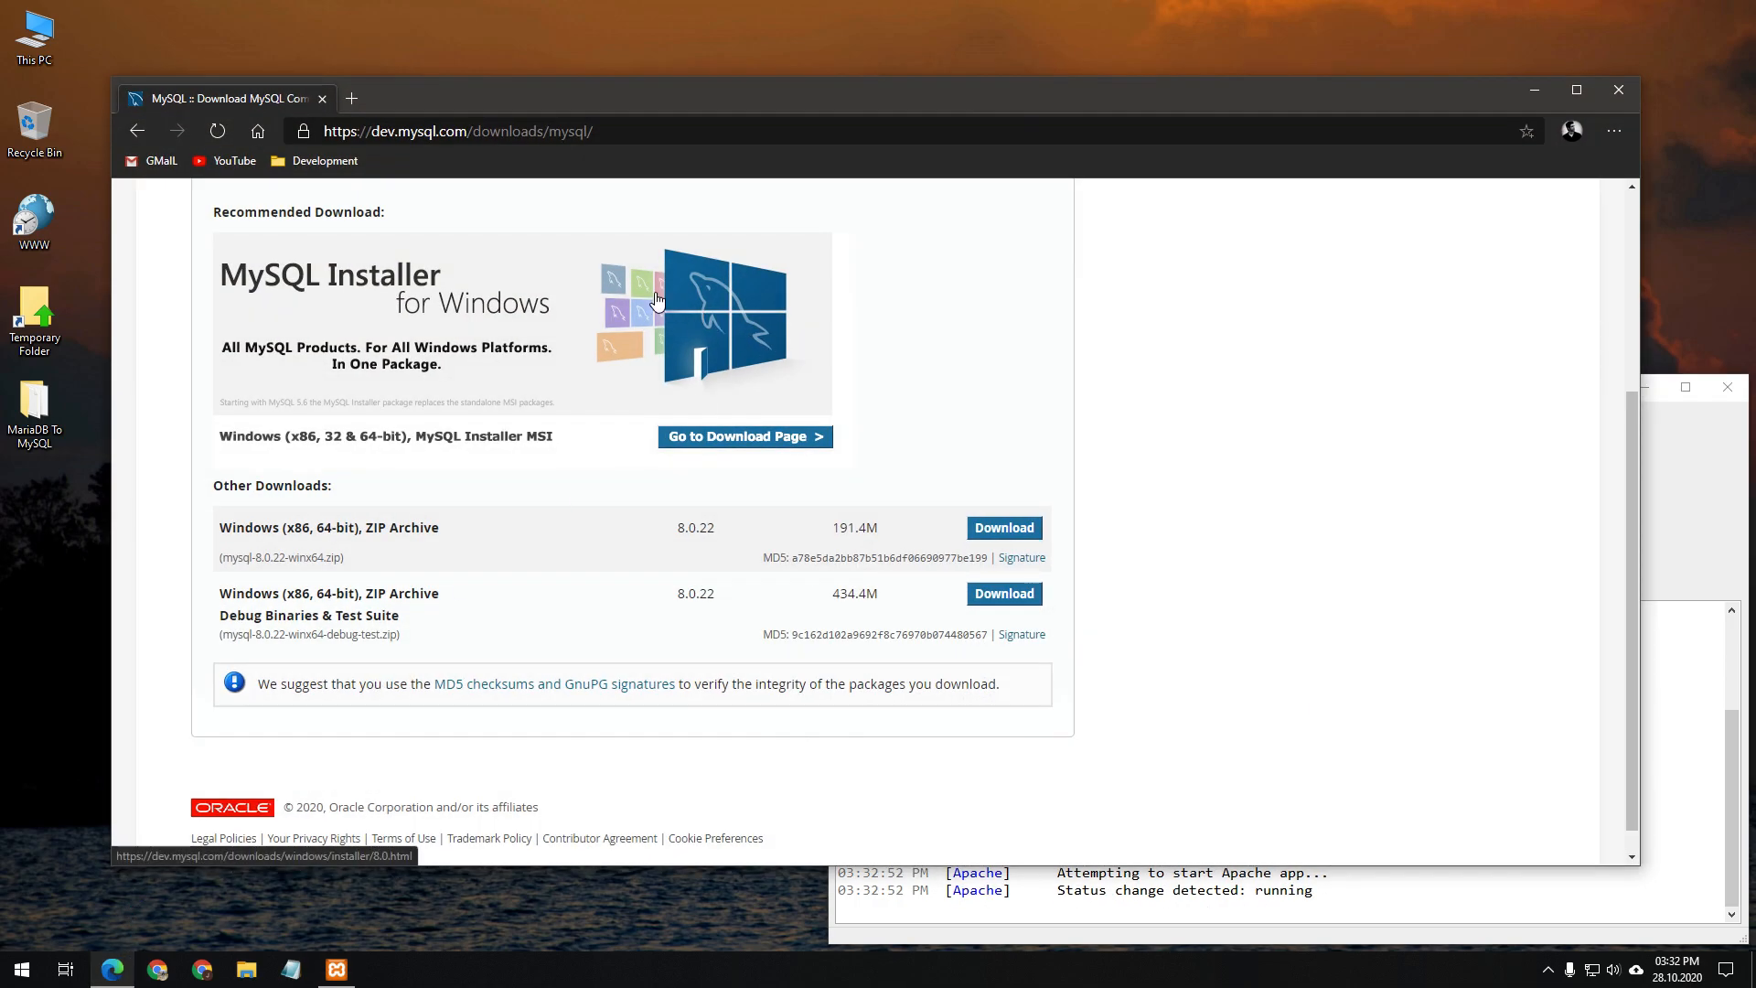
Load localhost/phpmyadmin from the PHP-MY-ADMIN bookmark in the Development folder
left_click(316, 164)
left_click(343, 224)
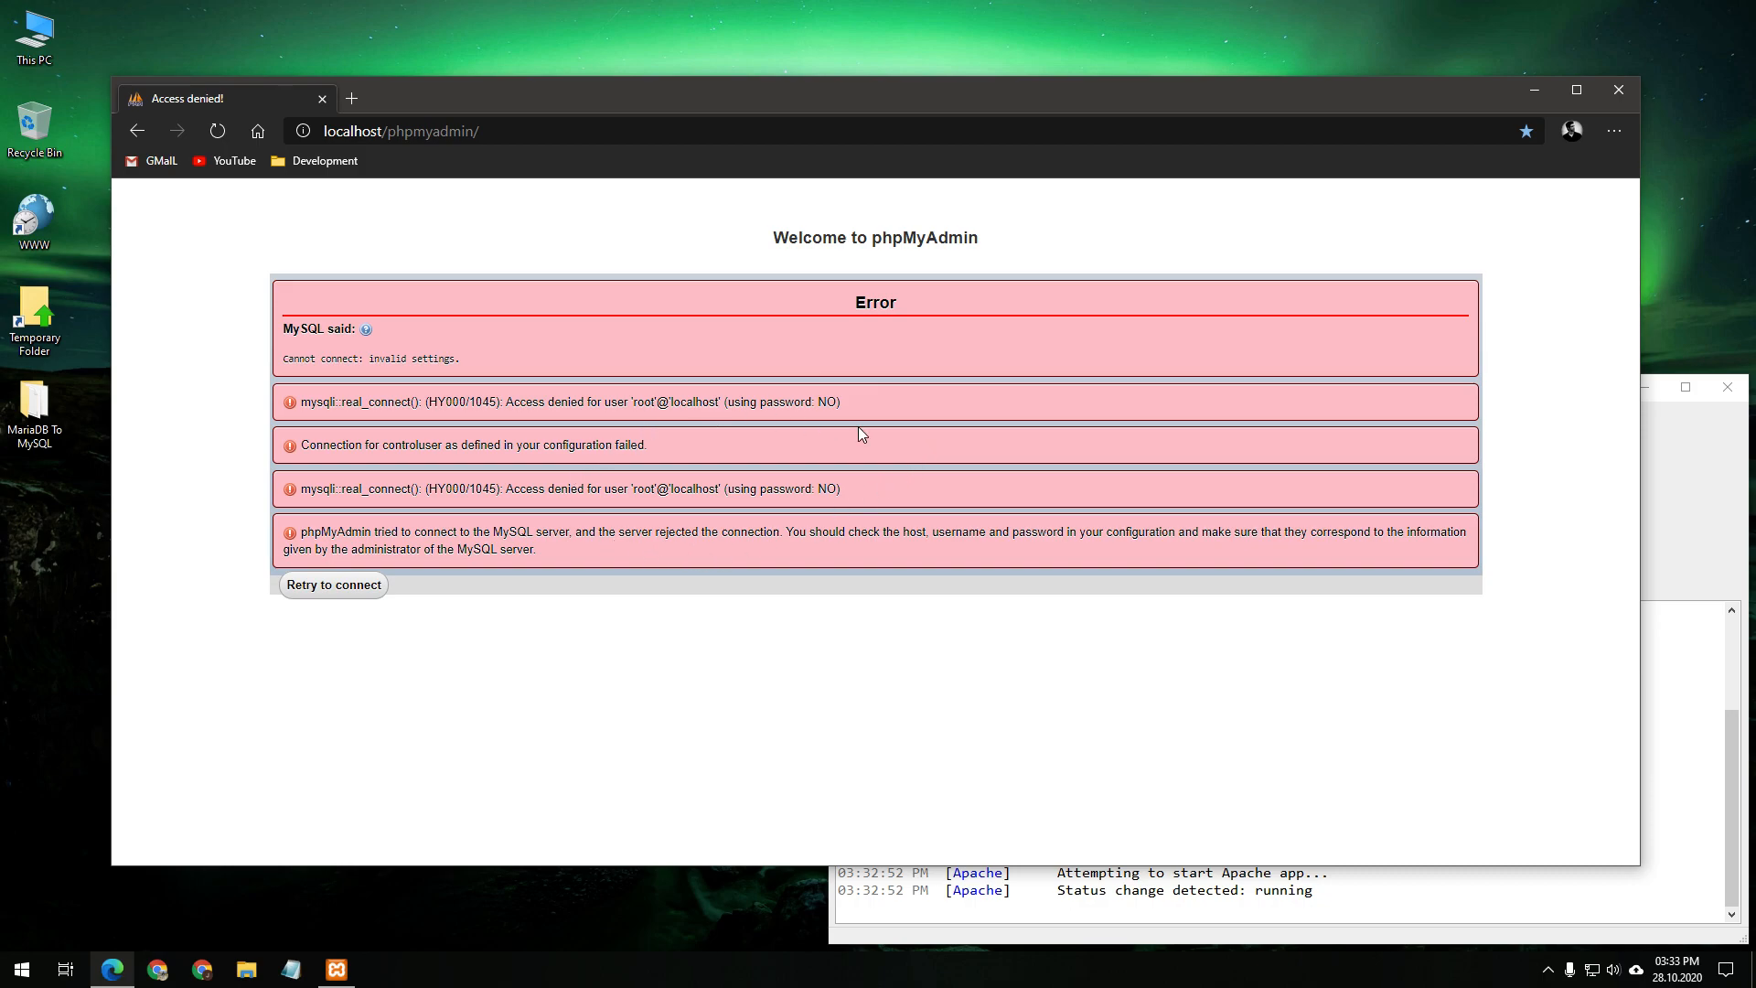
Browse to C:\XAMPP\phpMyAdmin and open config.inc.php in Visual Studio Code
double_click(46, 57)
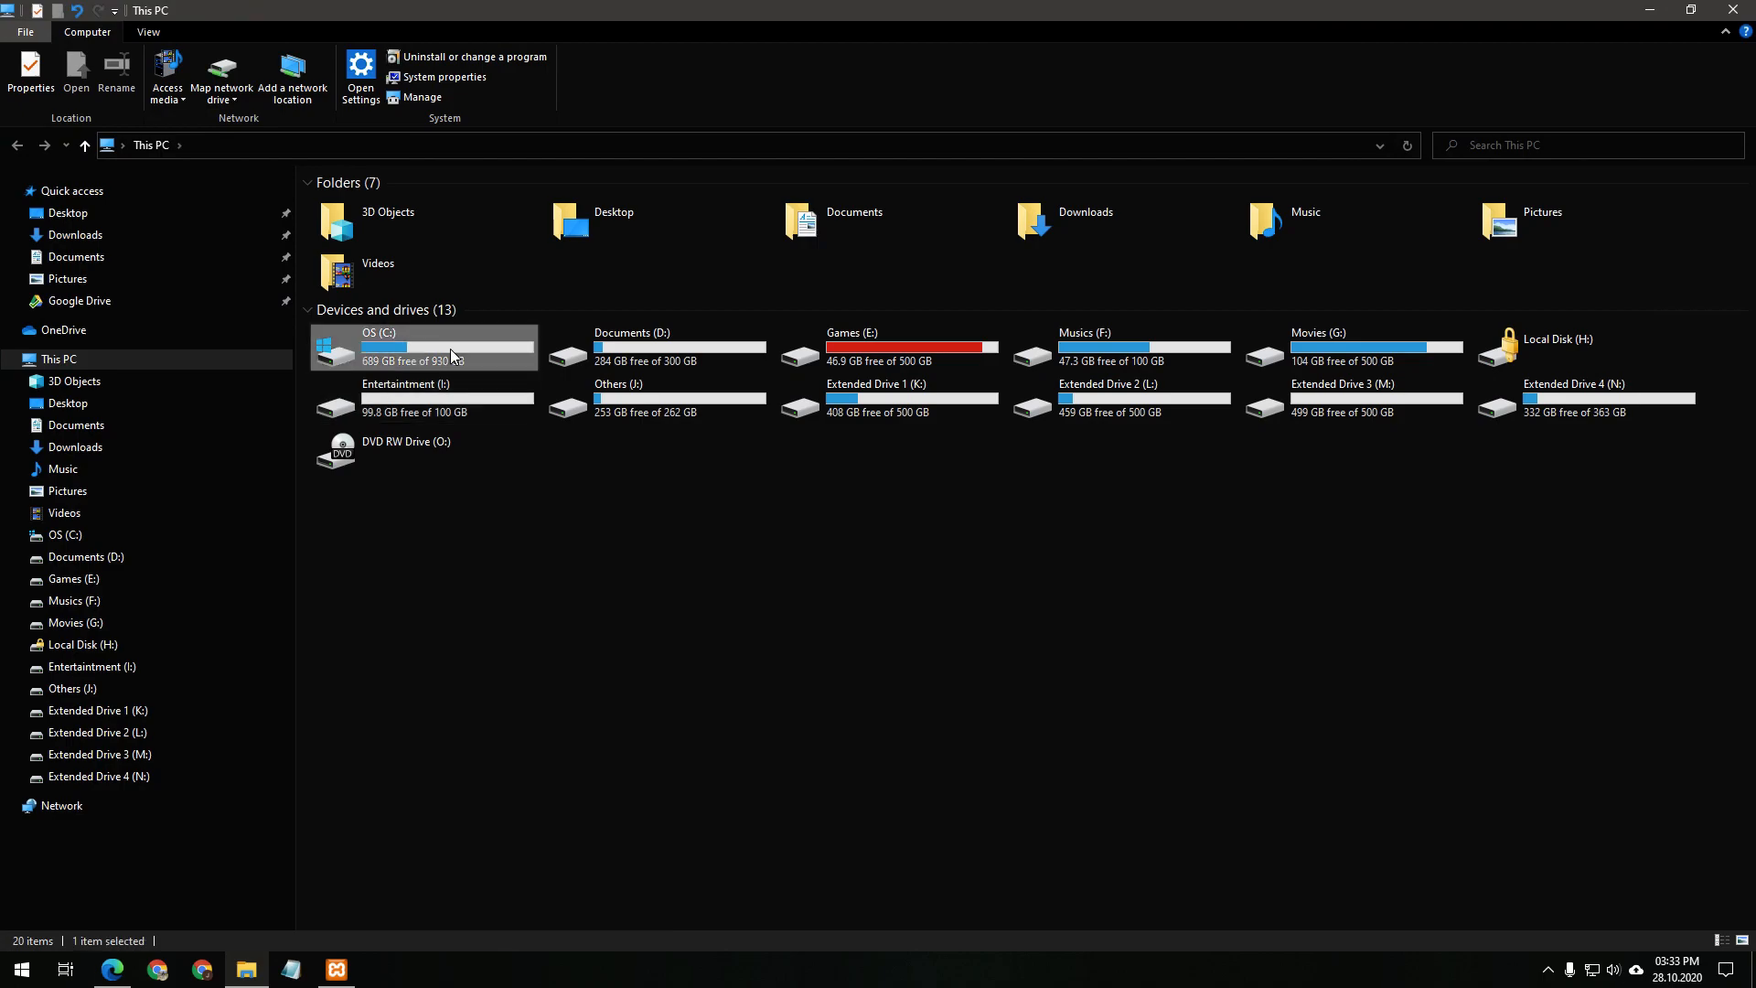
double_click(450, 349)
double_click(370, 345)
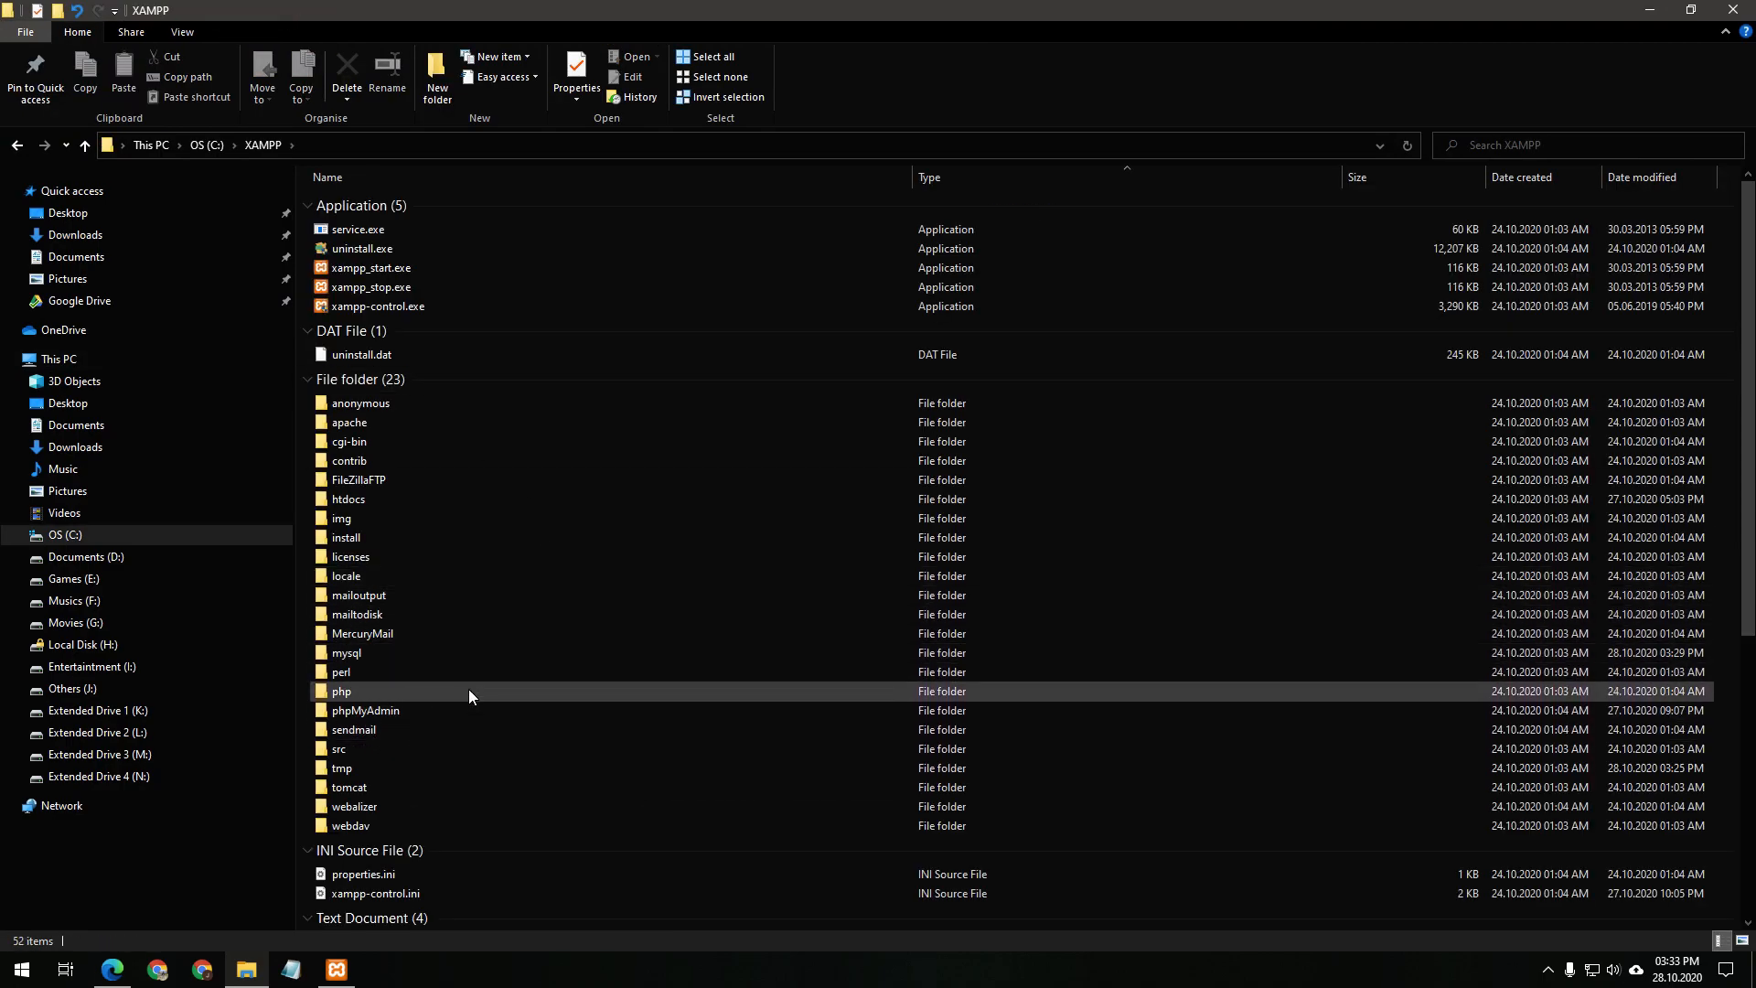
double_click(366, 712)
scroll(461, 647, "down", 1)
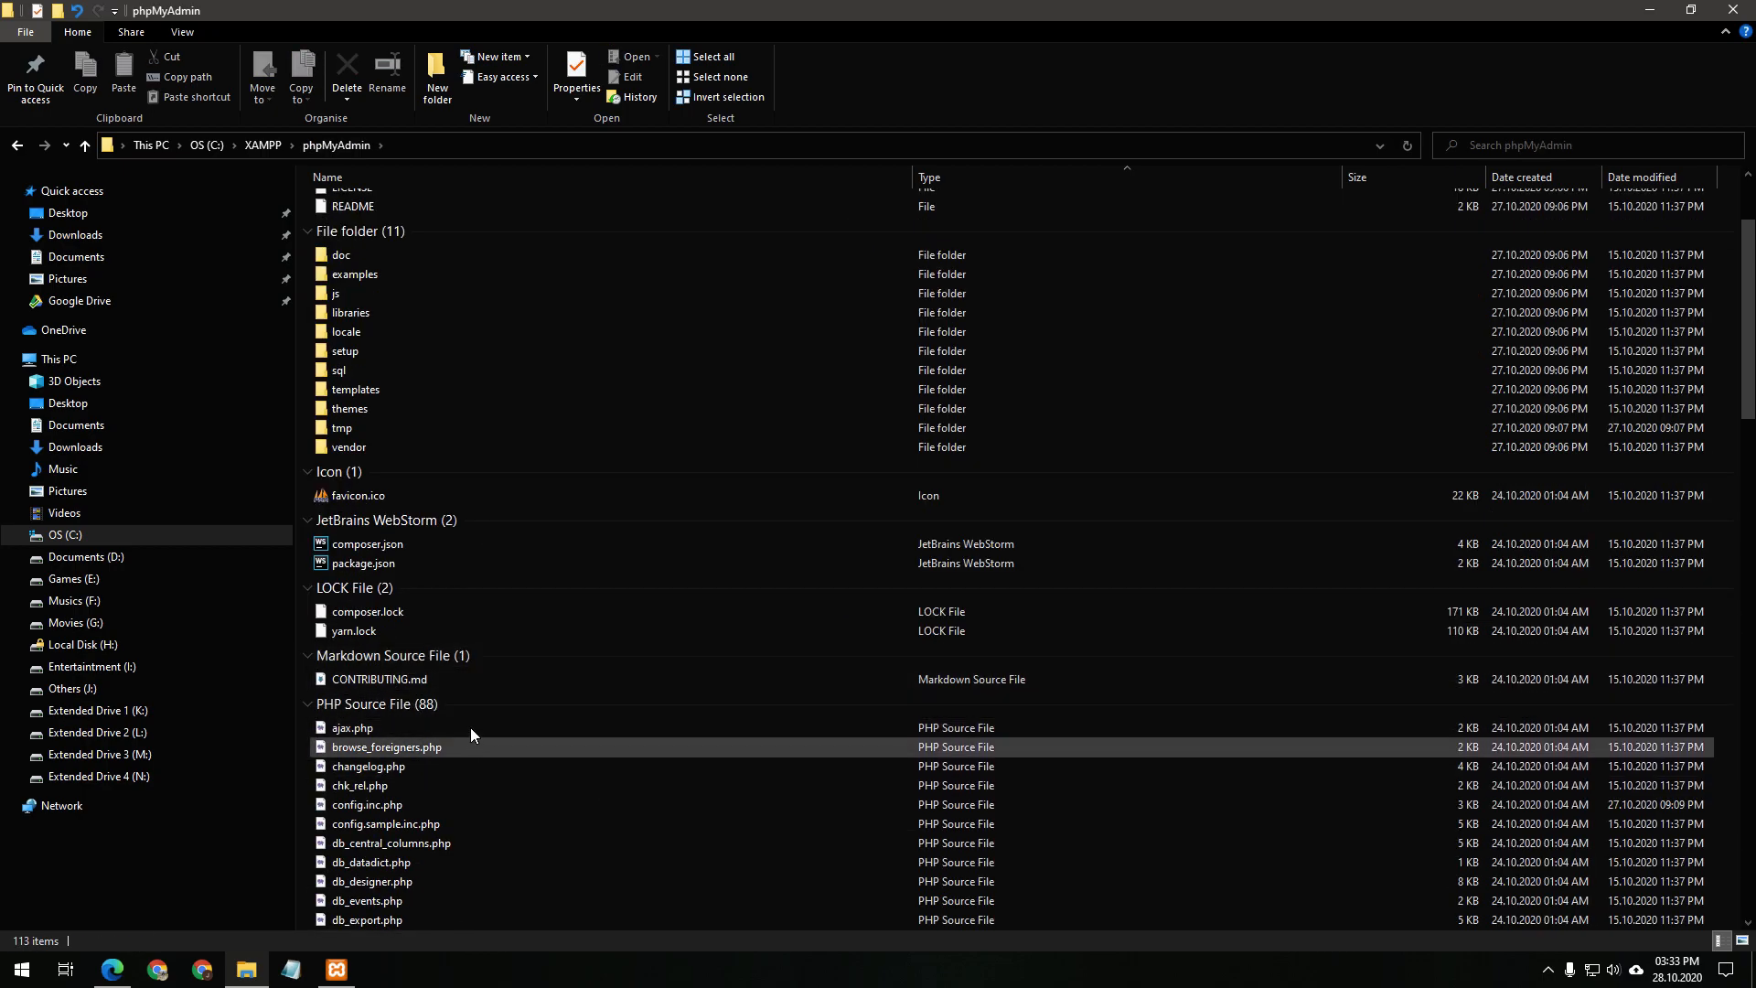
scroll(486, 576, "down", 2)
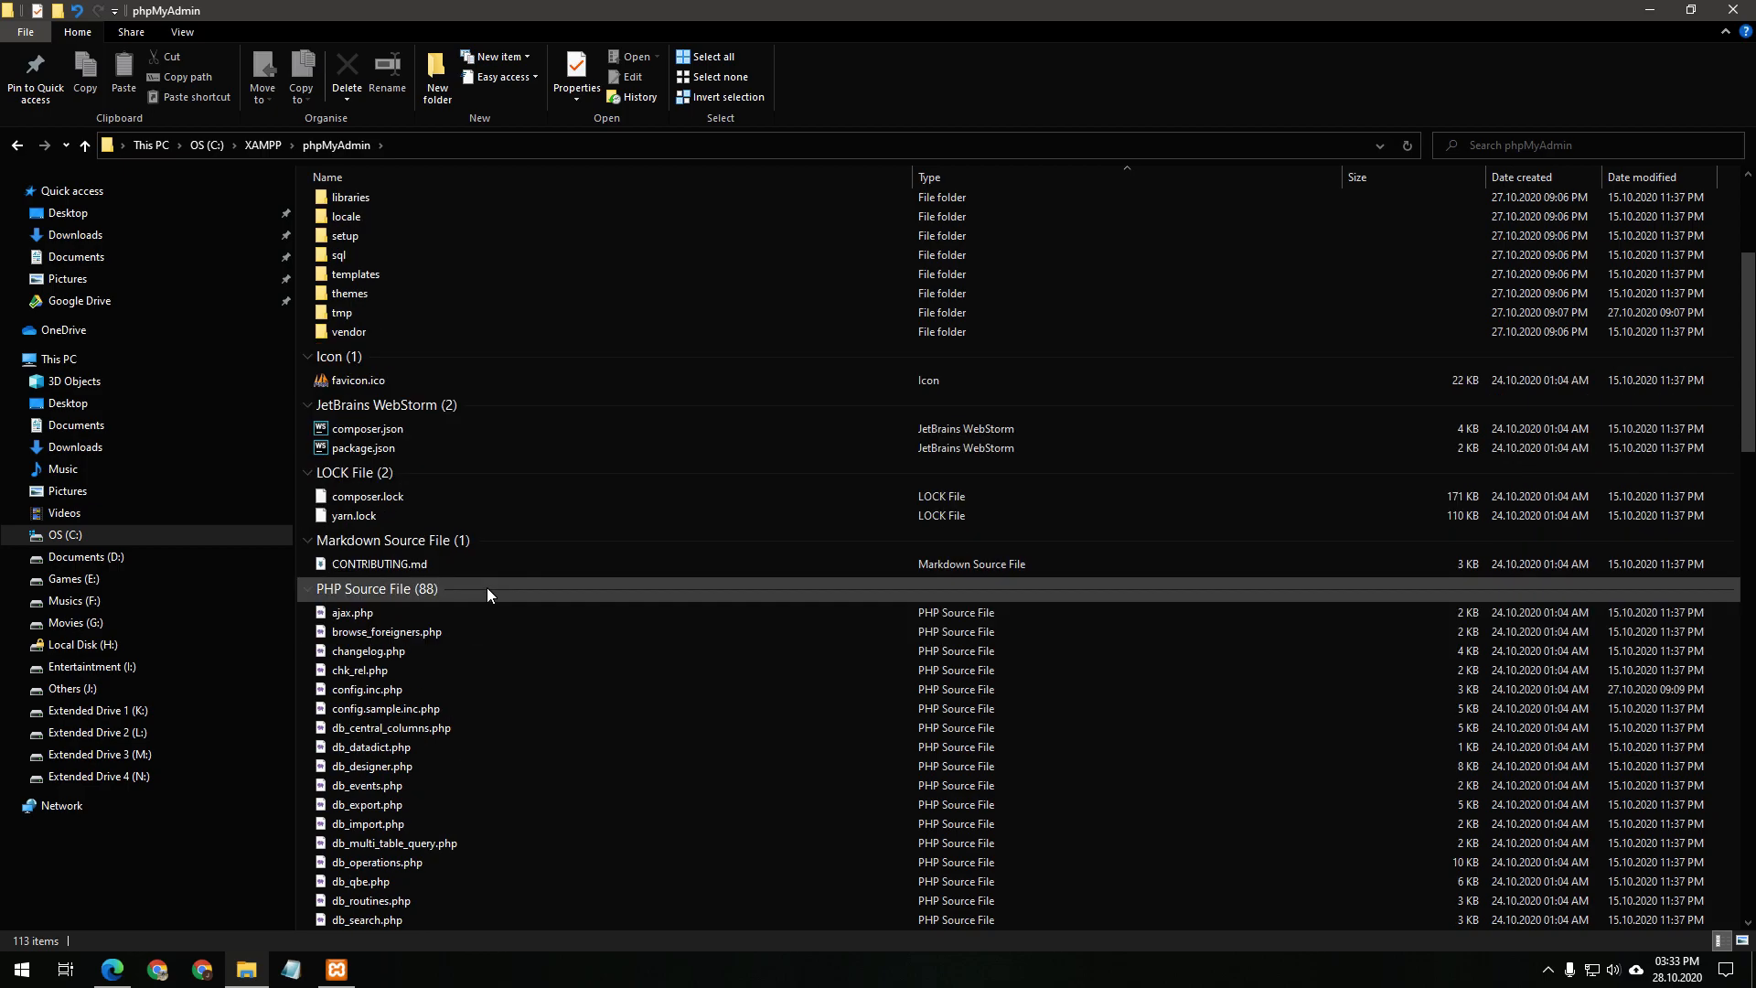
left_click(391, 688)
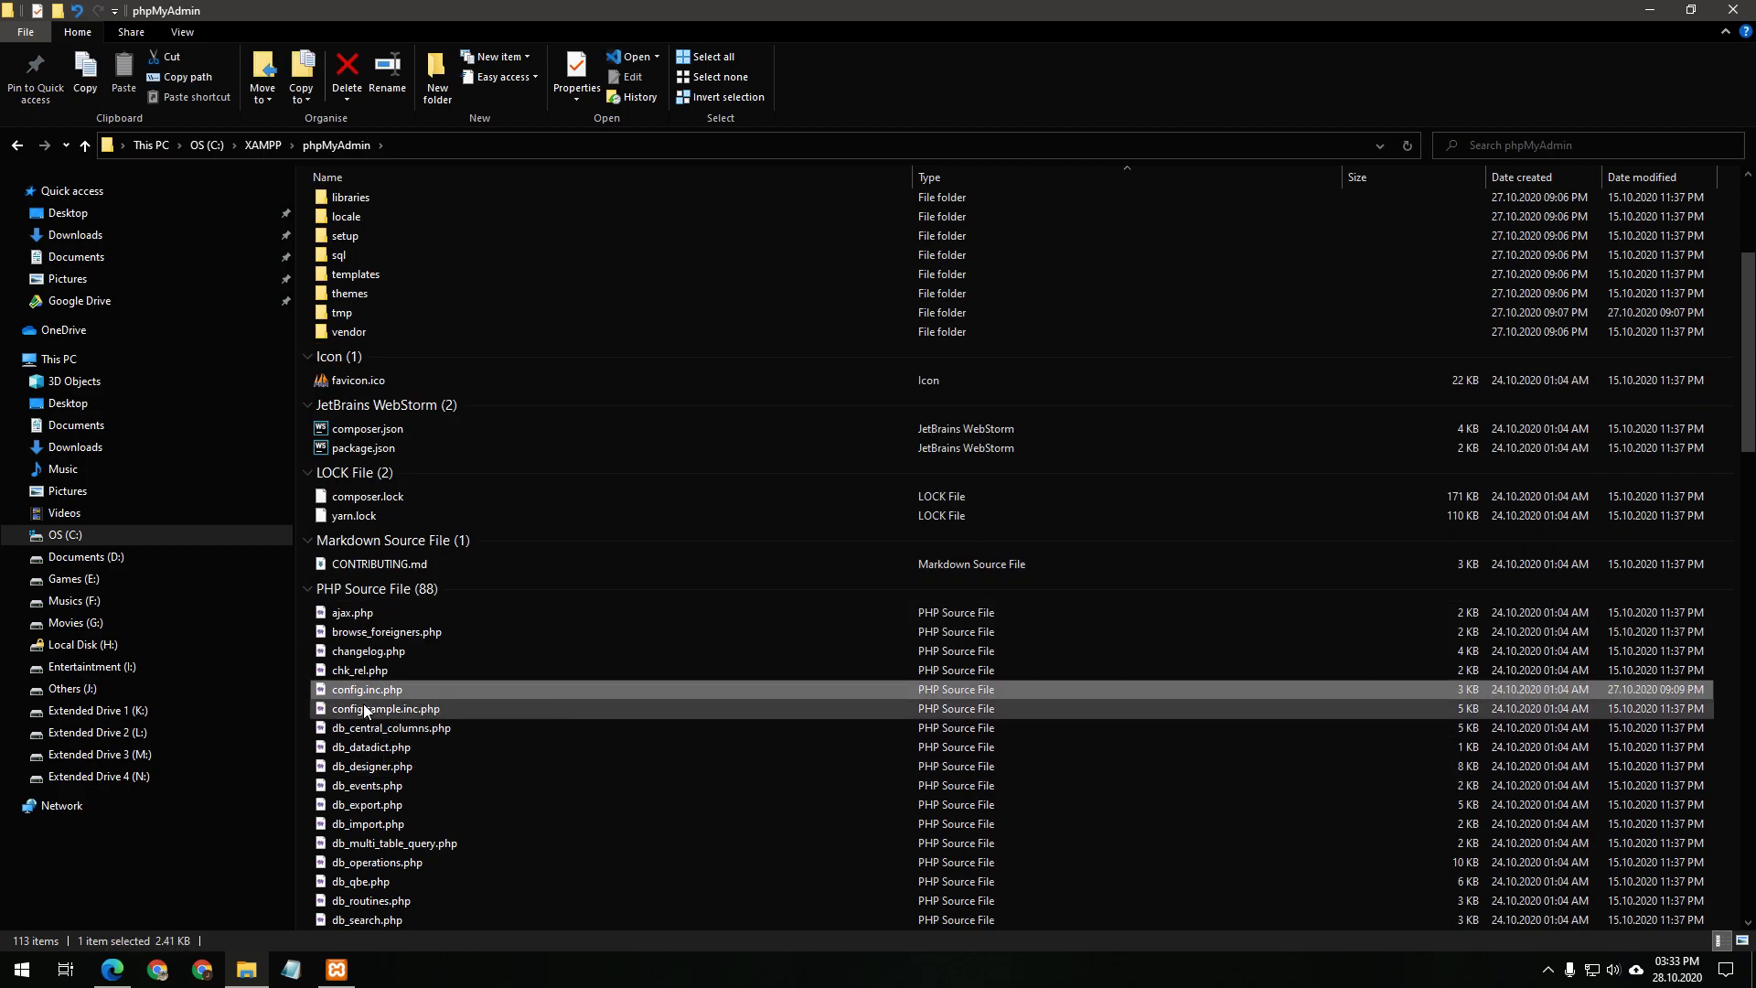
right_click(390, 693)
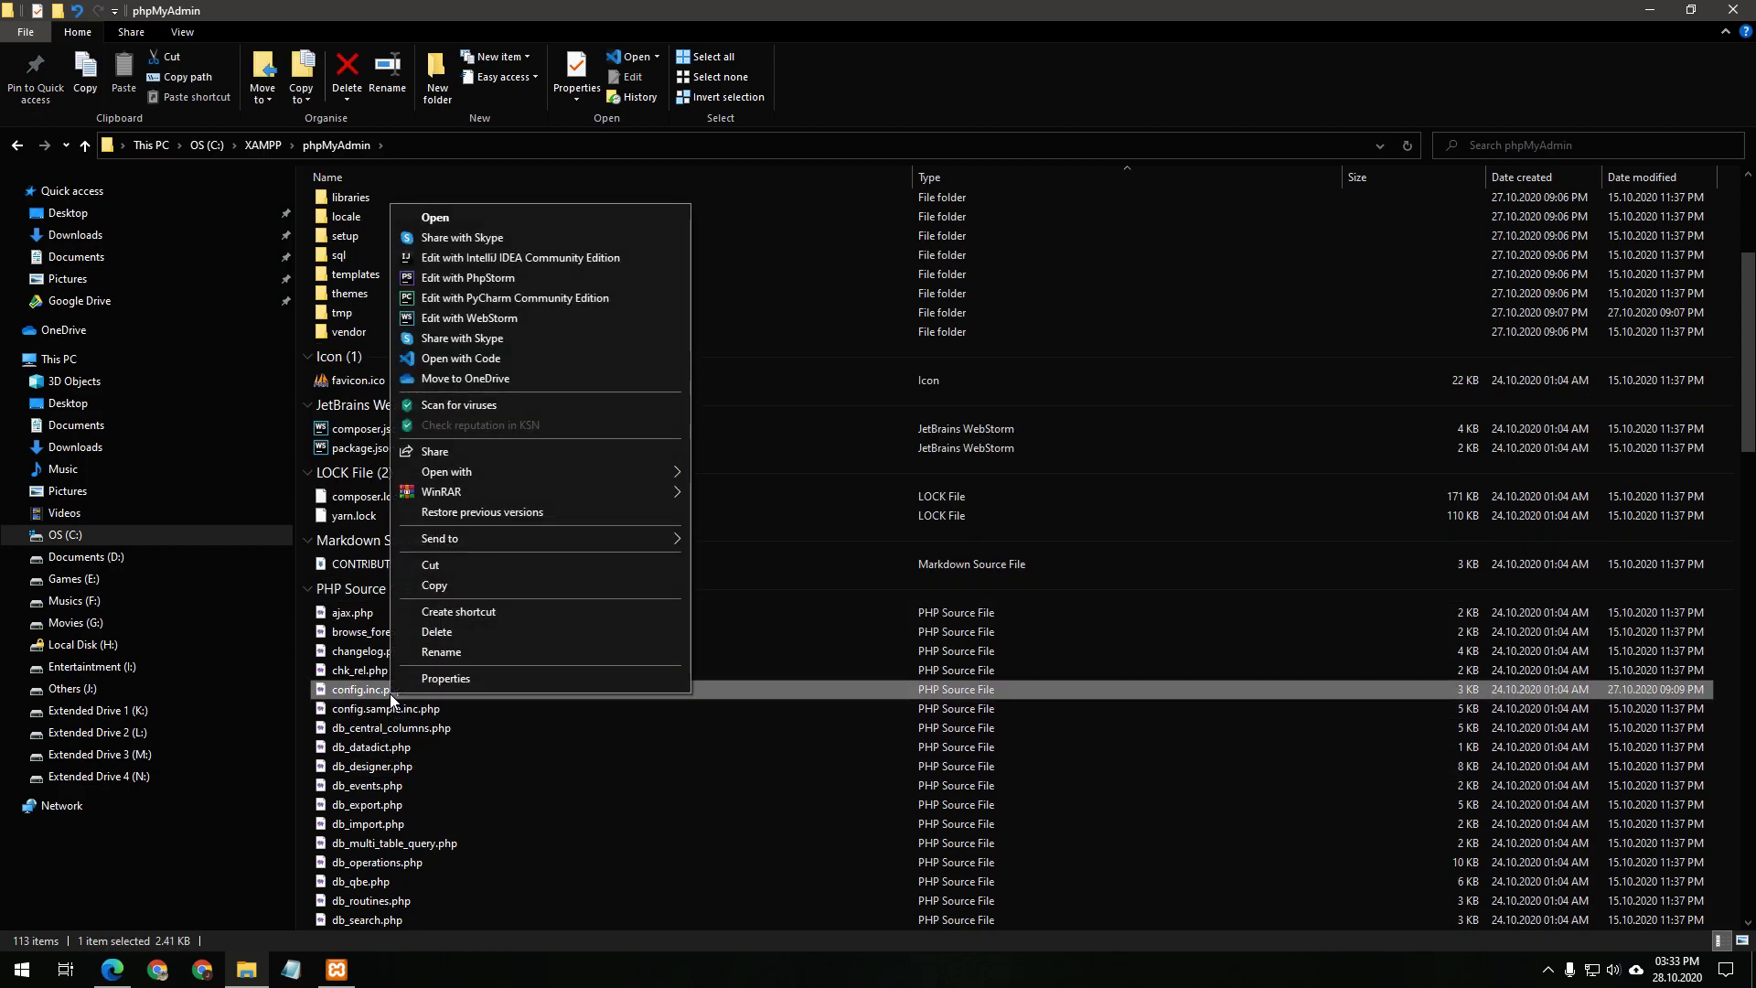
left_click(486, 358)
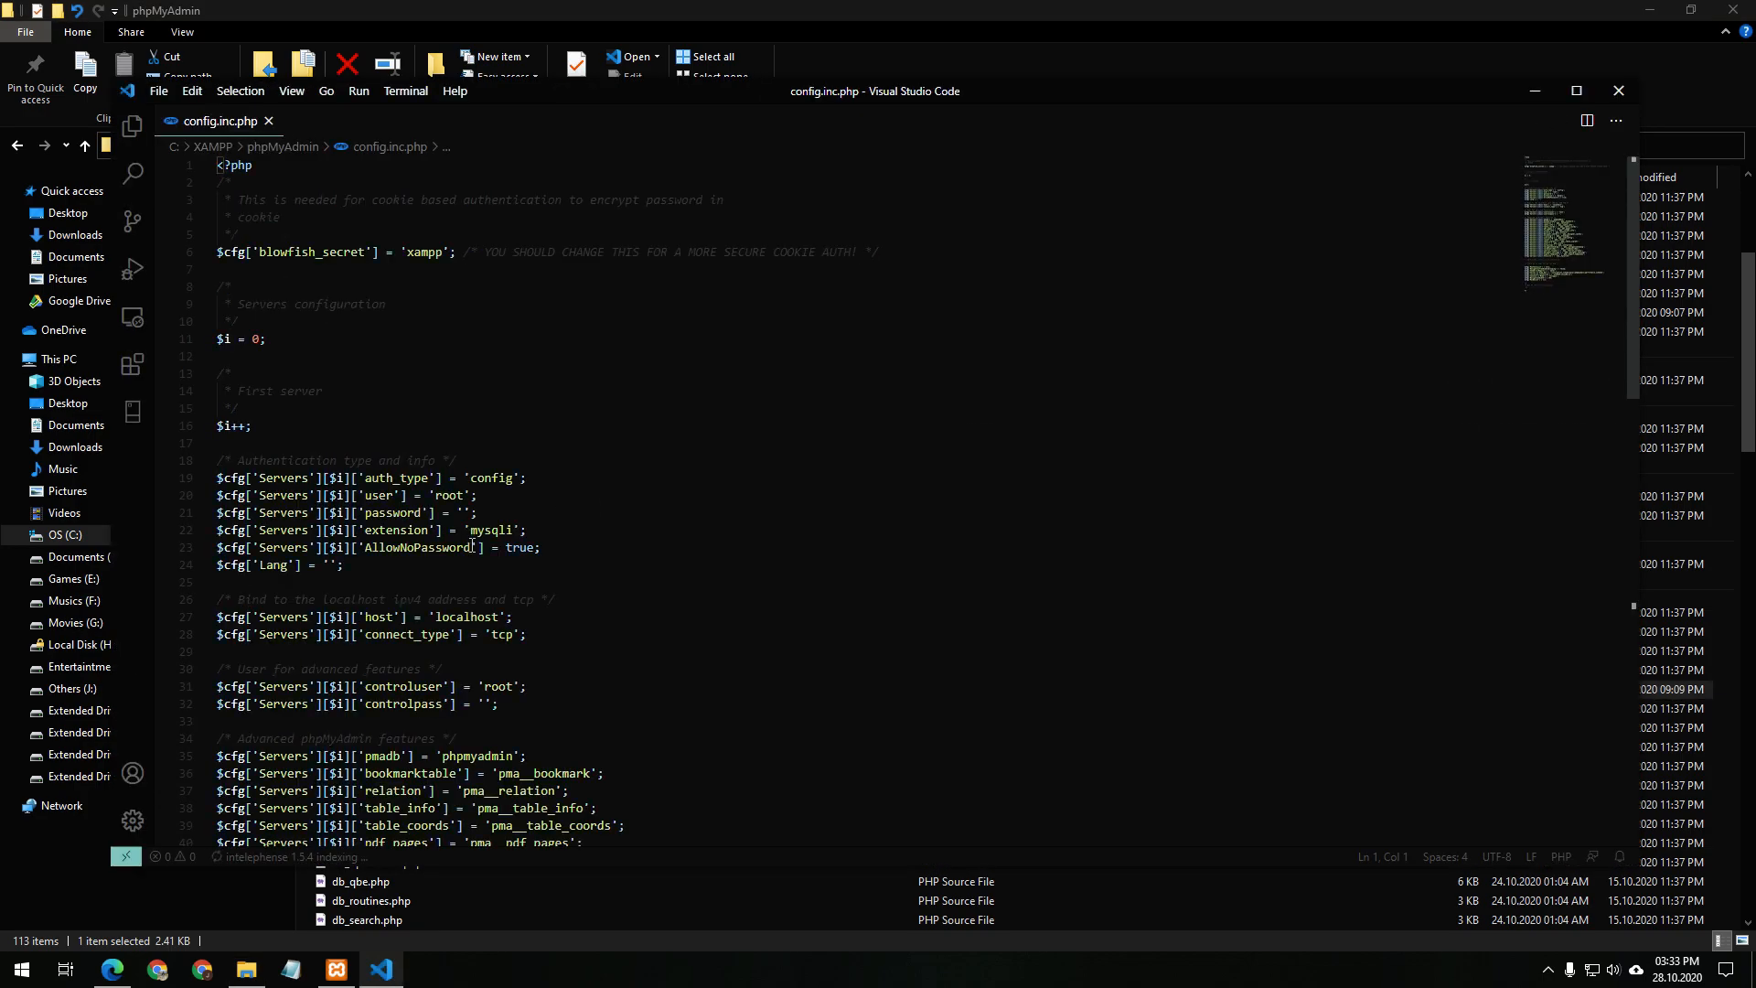
Enter the new root password as the empty password value on line 21 and copy it
left_click(469, 515)
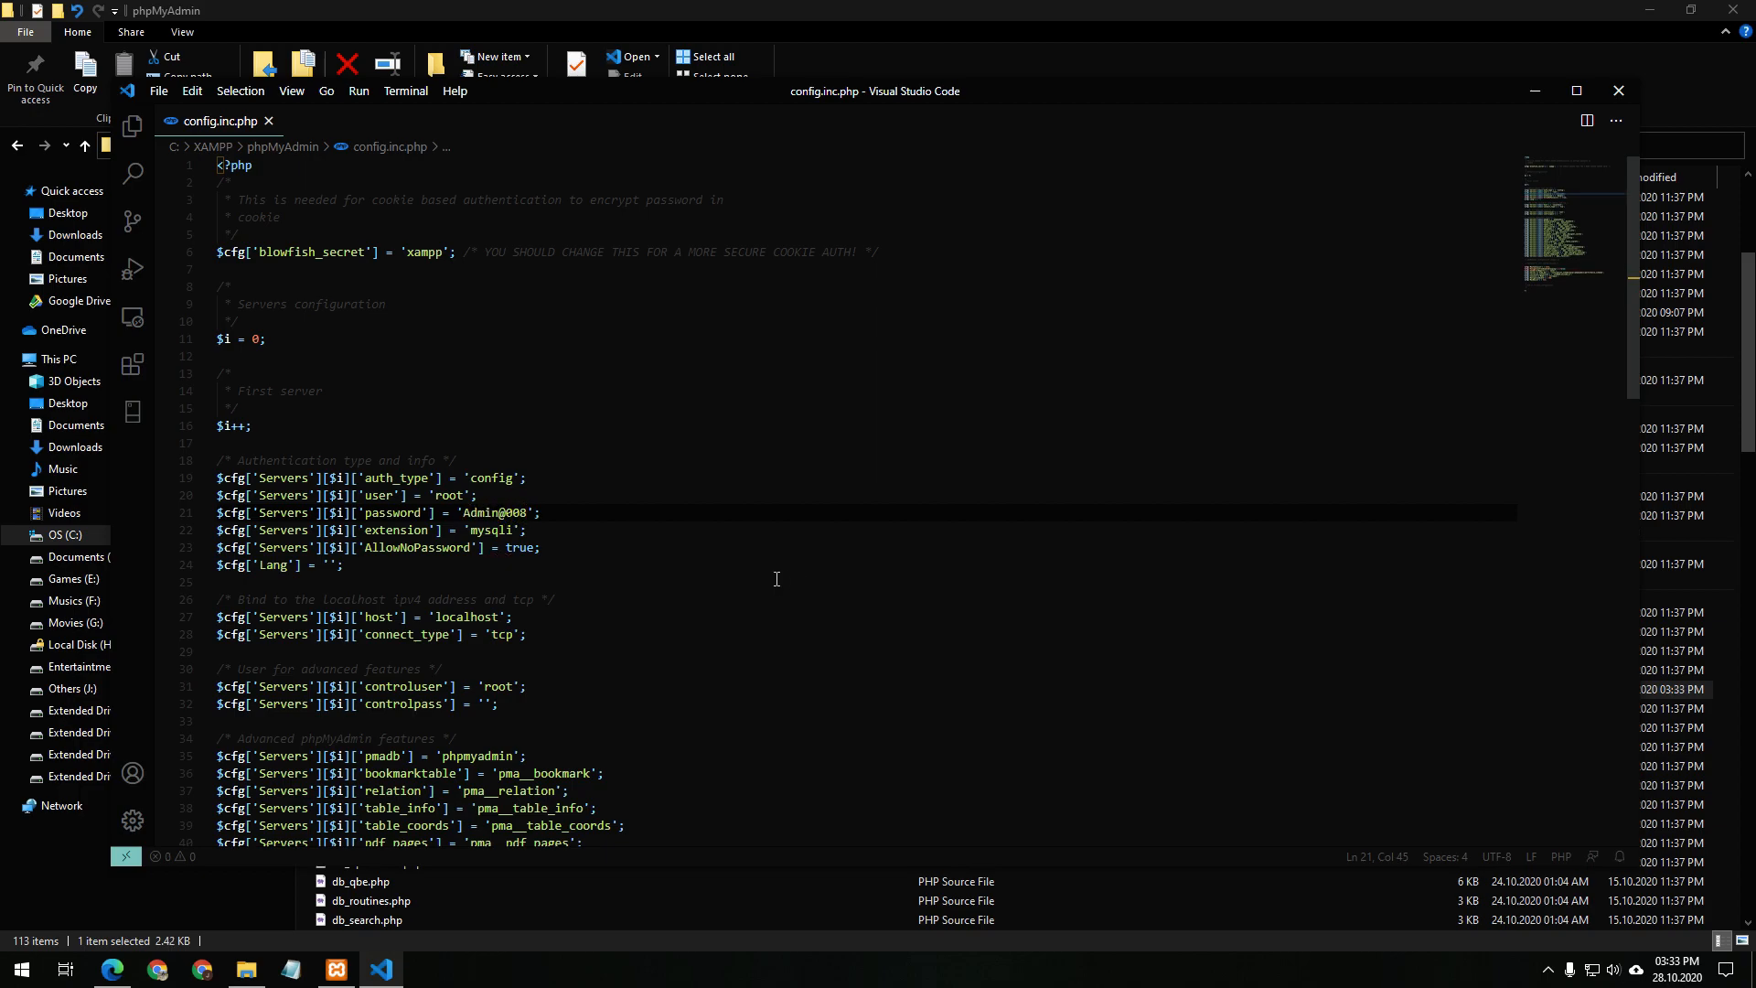
left_click_drag(527, 516, 464, 517)
key("ctrl+c")
Paste the same password into the controlpass value on line 32 and close VS Code
scroll(546, 596, "down", 1)
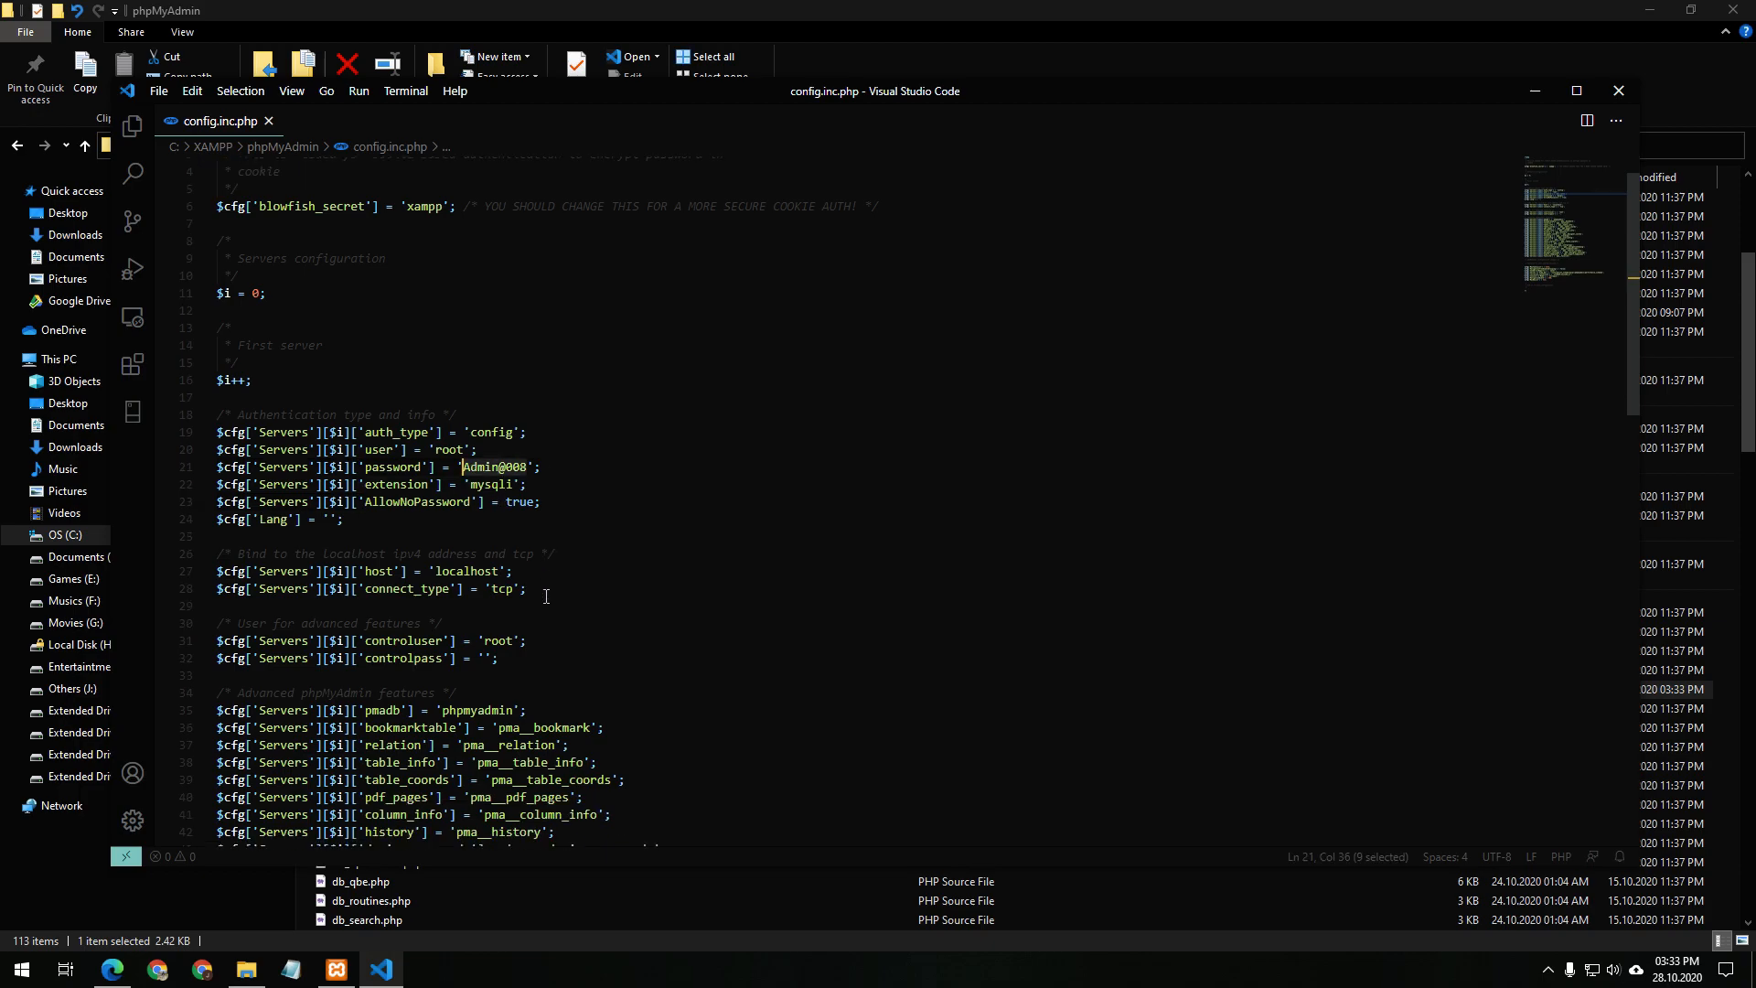
scroll(567, 595, "down", 1)
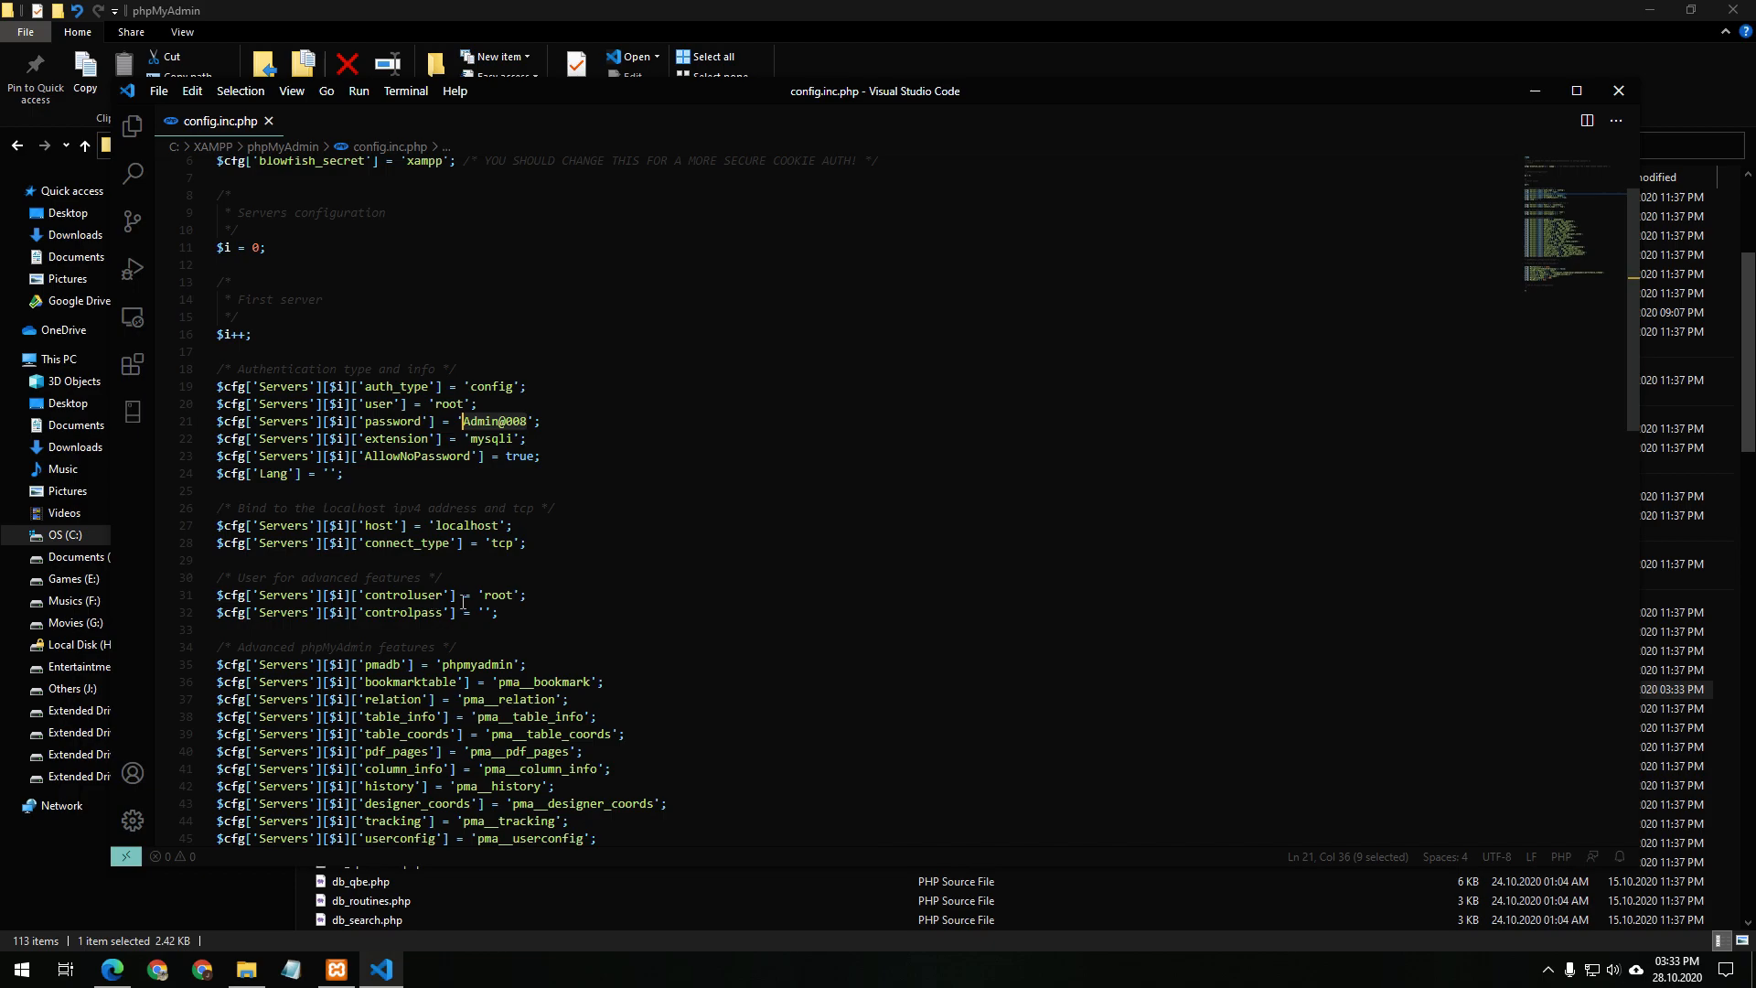
left_click(493, 616)
key("ctrl+v")
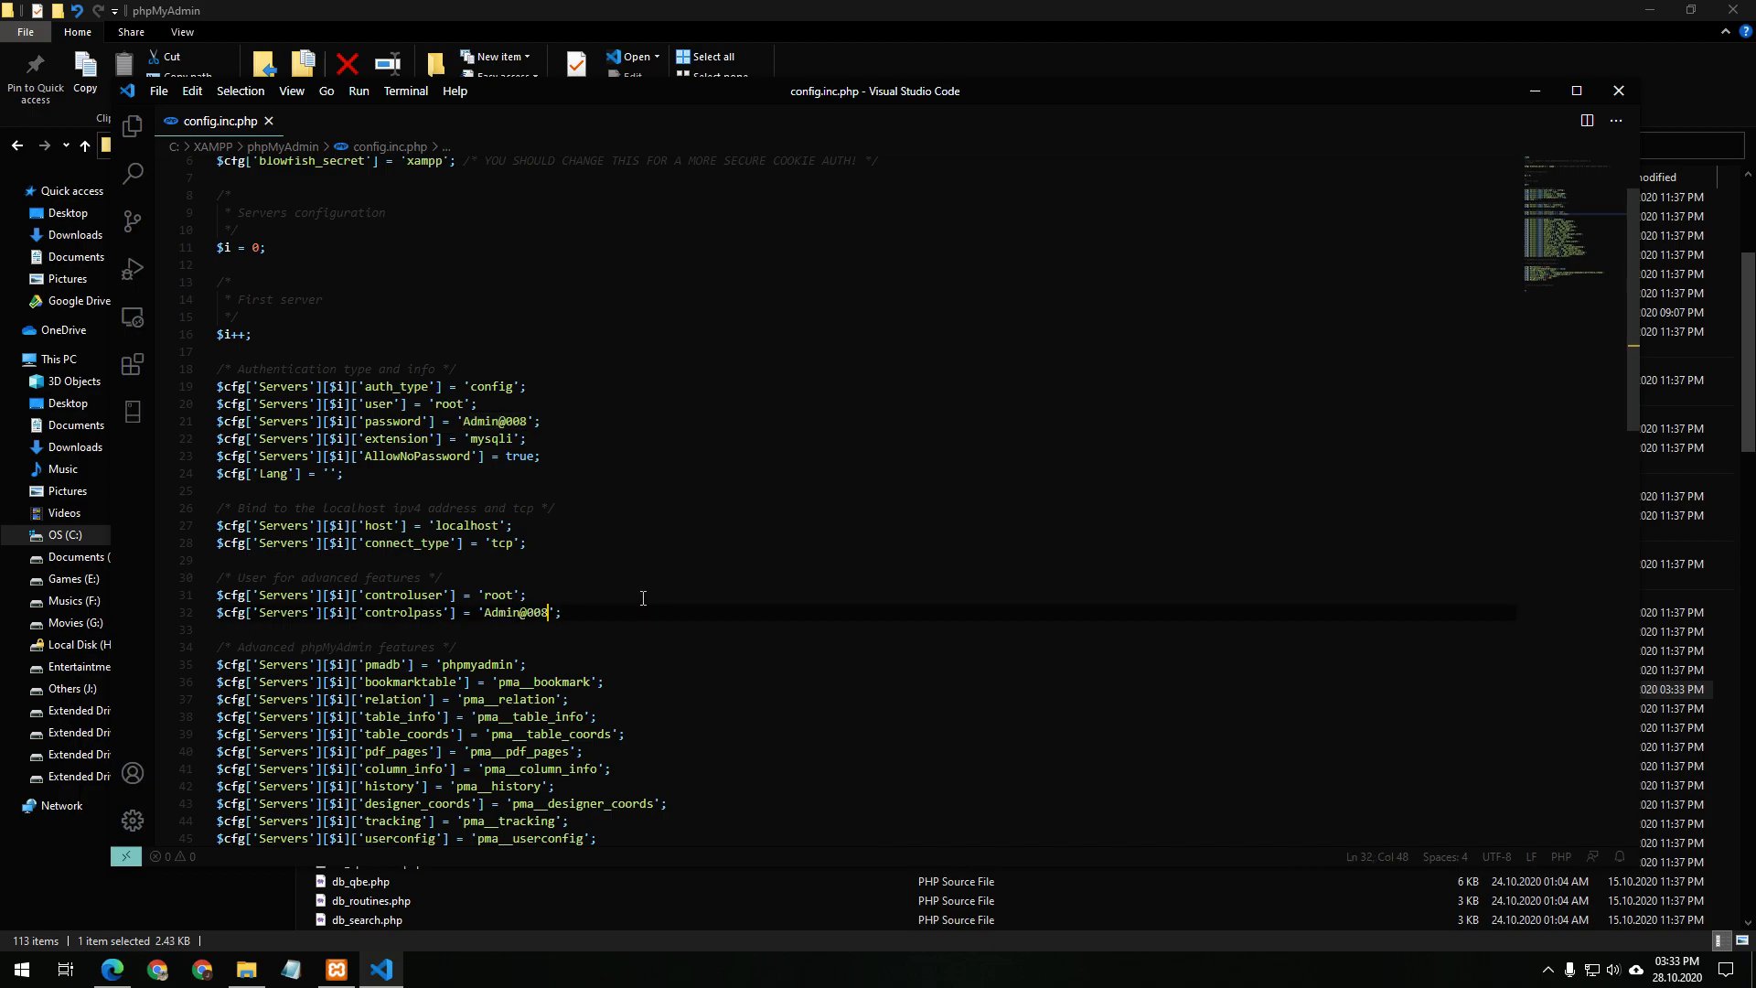
left_click(1619, 91)
left_click(113, 968)
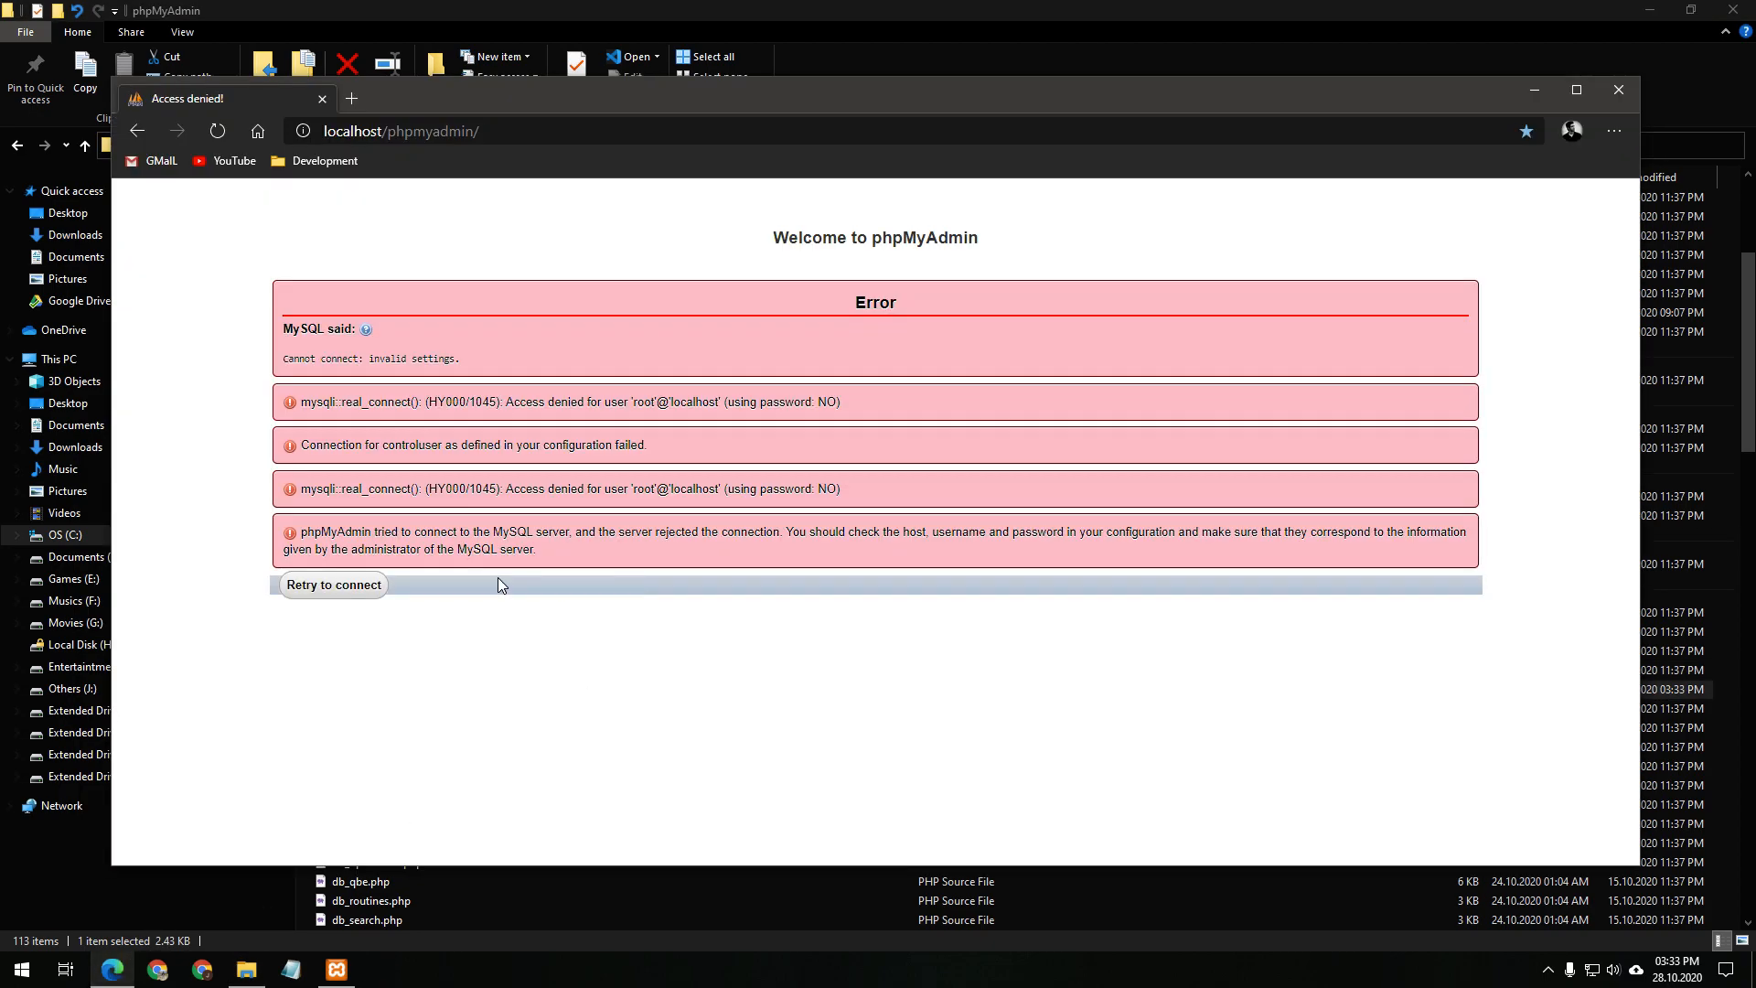
Retry the connection and confirm the Database server panel shows MySQL 8.0.22
left_click(352, 587)
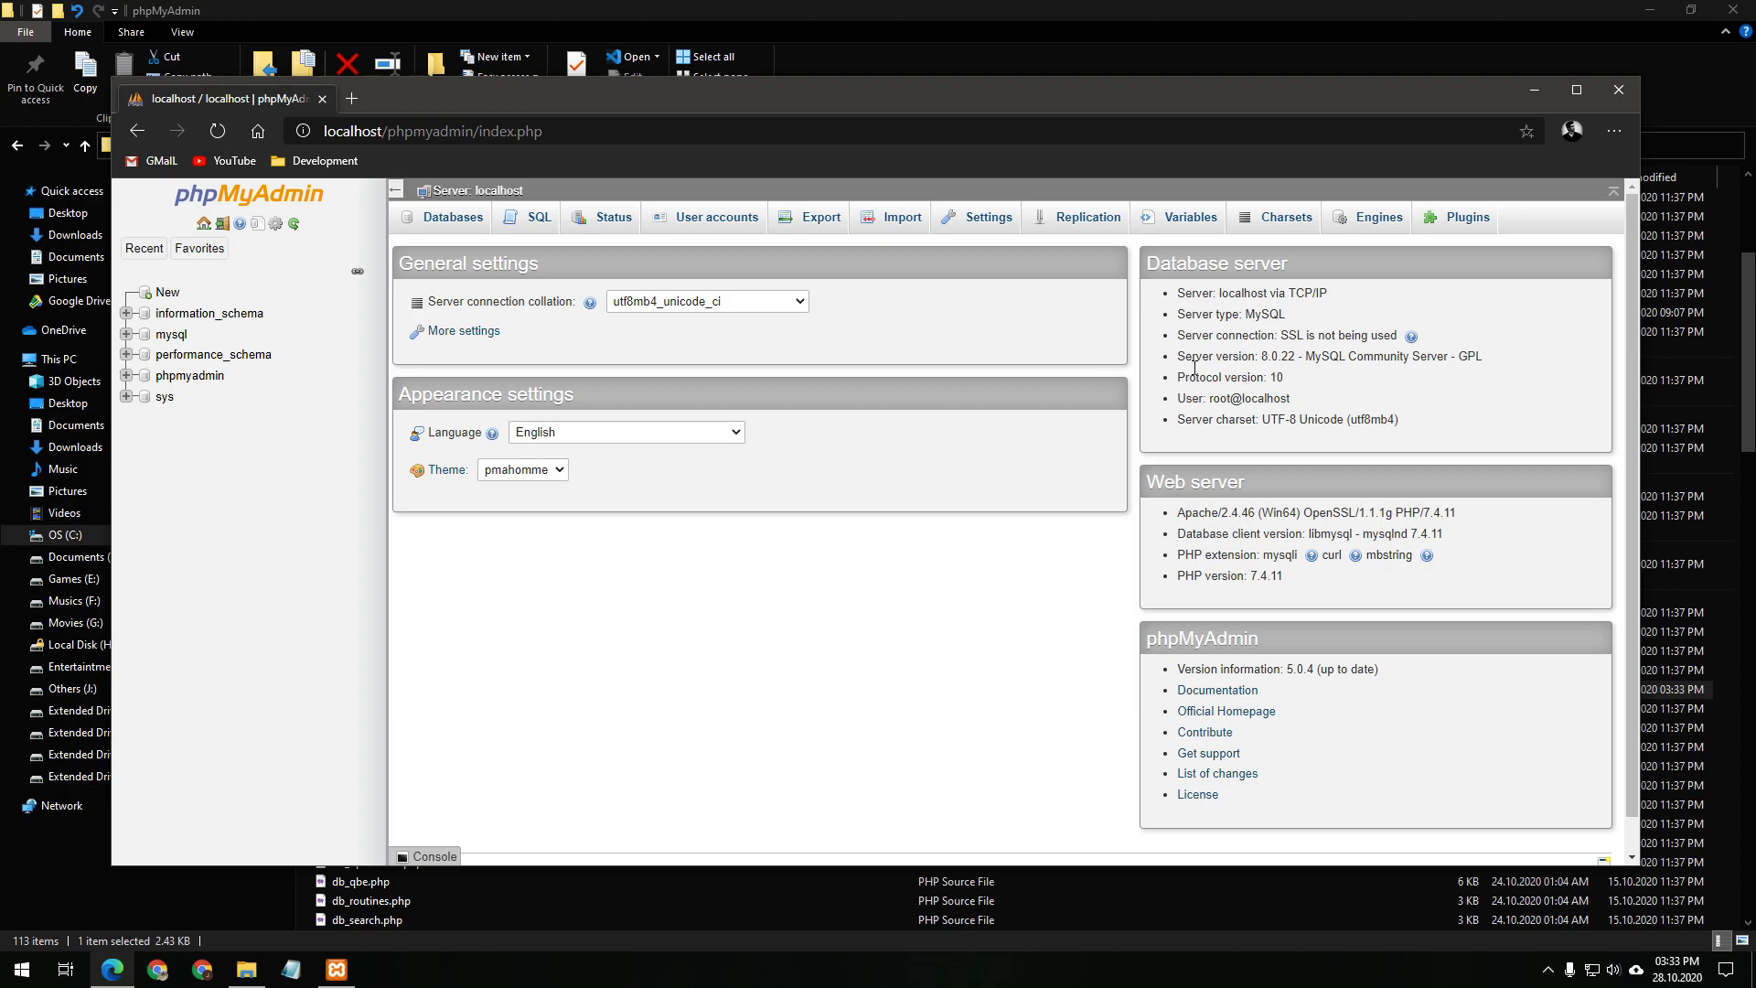
left_click_drag(1185, 357, 1475, 365)
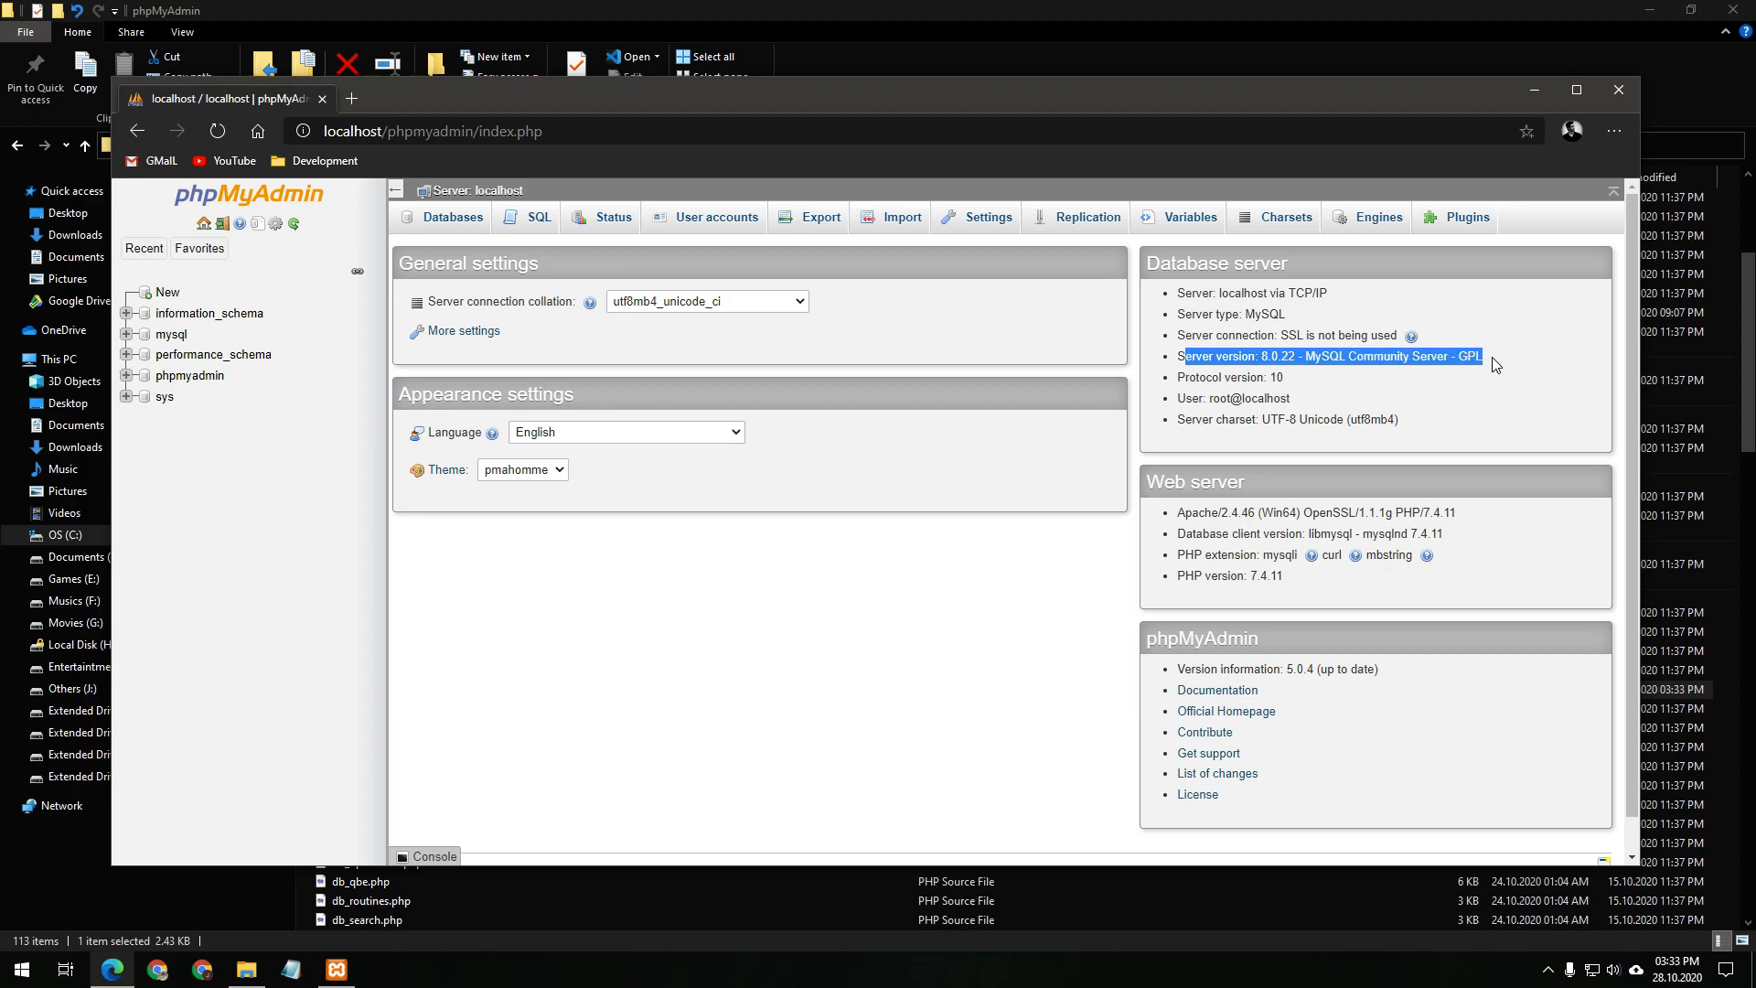
left_click(1497, 350)
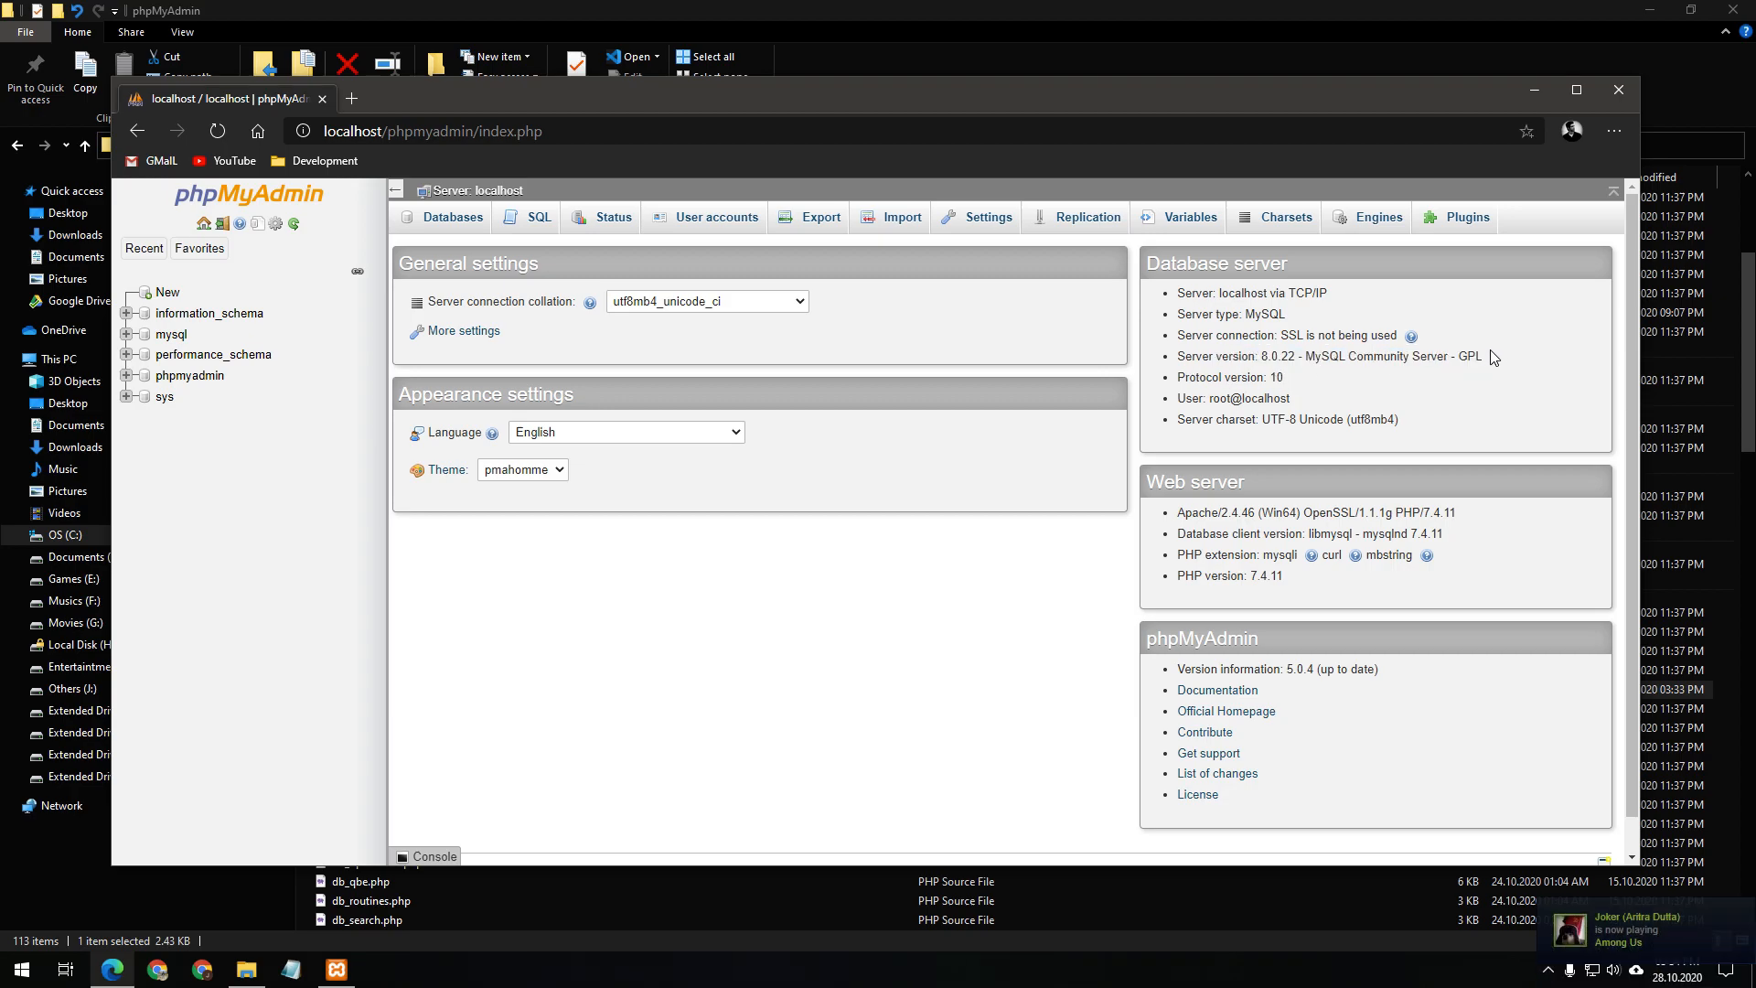